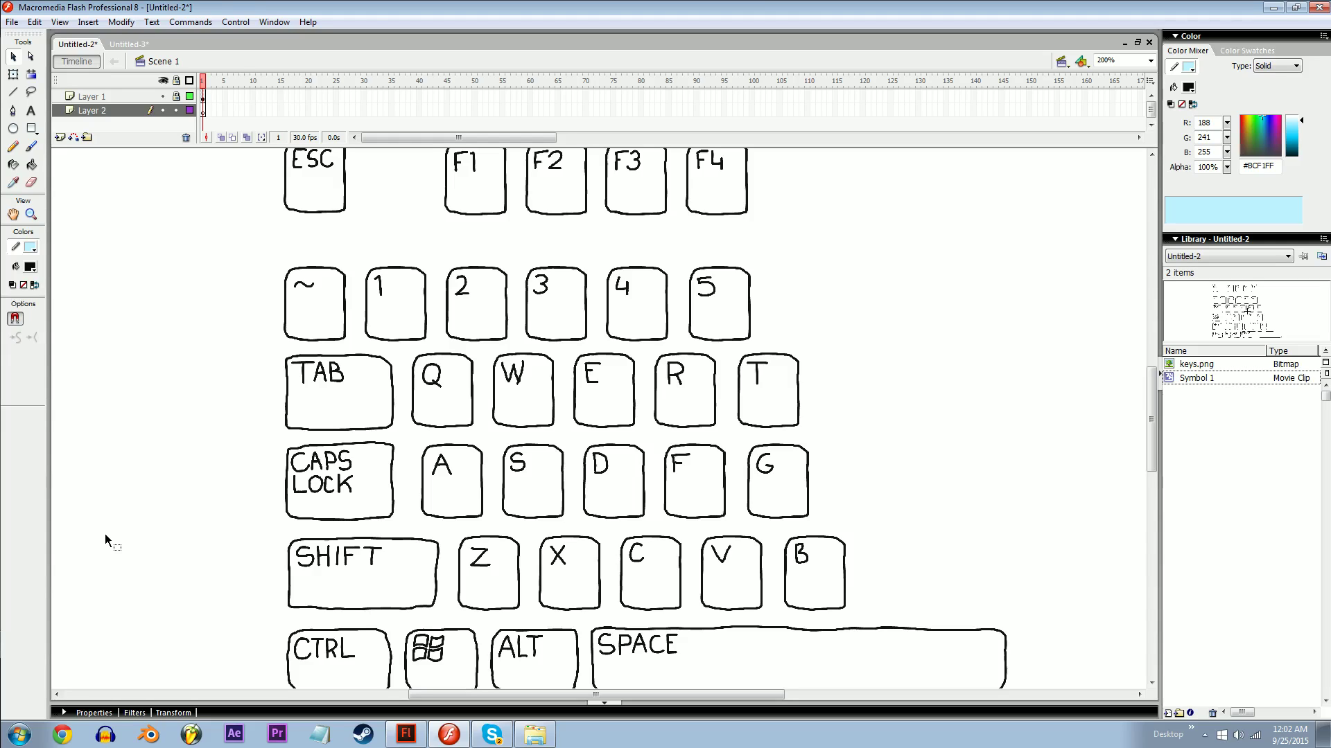
- Hide the Timeline and pan the stage to reveal empty space beside the keyboard drawing
click(77, 62)
drag(141, 172, 145, 240)
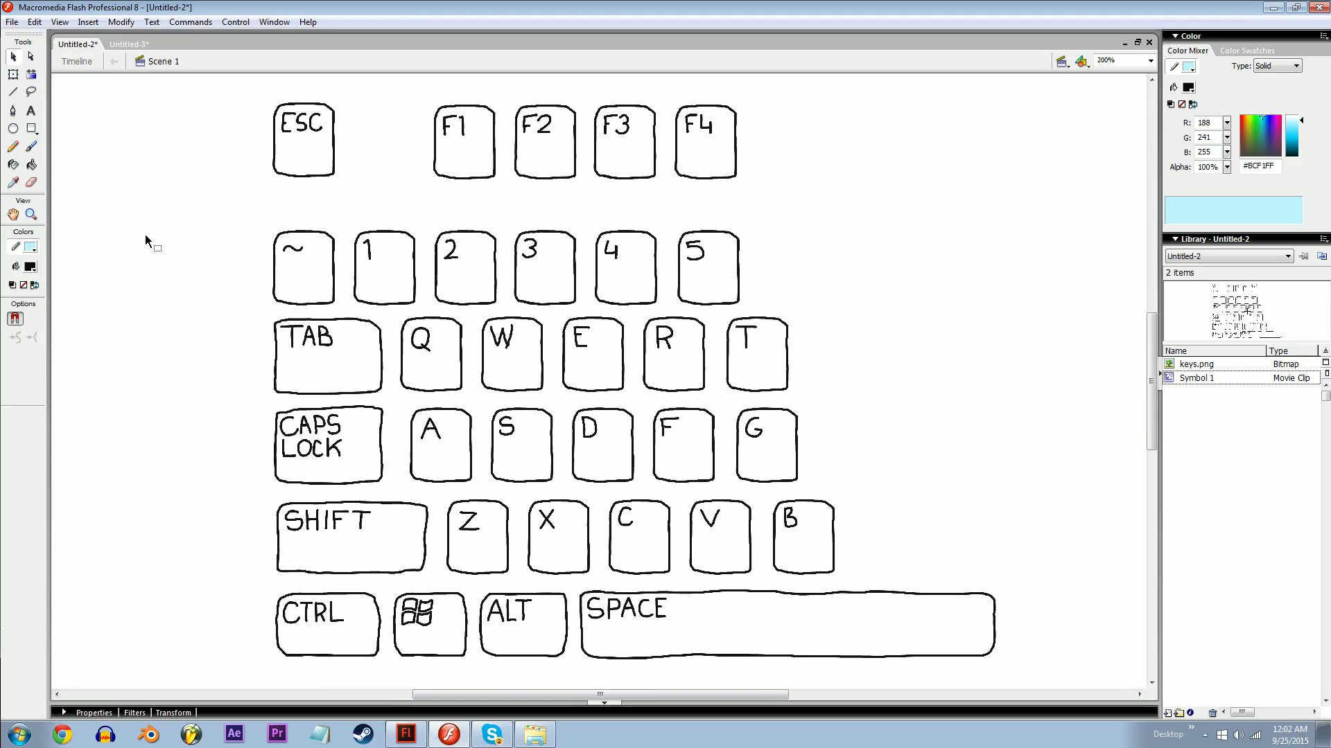
drag(330, 261, 277, 240)
key(space)
drag(1041, 393, 763, 383)
- Draw a light-blue pencil test stroke, undo it, and set the stroke colour to #0C0C0C
key(e)
key(y)
mouse_move(623, 251)
mouse_down()
mouse_move(561, 273)
mouse_move(667, 288)
mouse_up()
key(ctrl+z)
click(1189, 67)
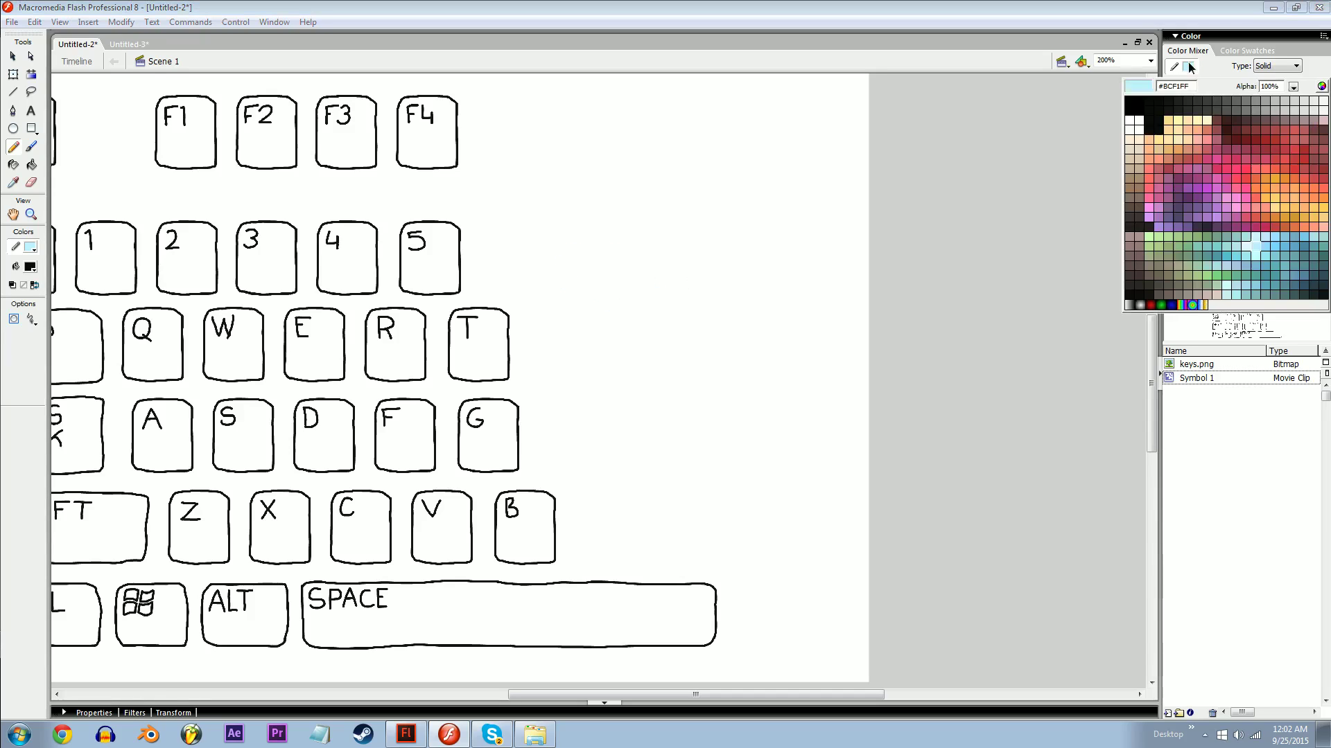
click(1148, 109)
- Draw and undo several near-black test strokes near the keys, then pan the drawing
mouse_move(727, 201)
mouse_down()
mouse_move(630, 281)
mouse_move(734, 202)
mouse_up()
drag(679, 347, 858, 366)
key(ctrl+z)
key(ctrl+z)
scroll(620, 250, left, 2)
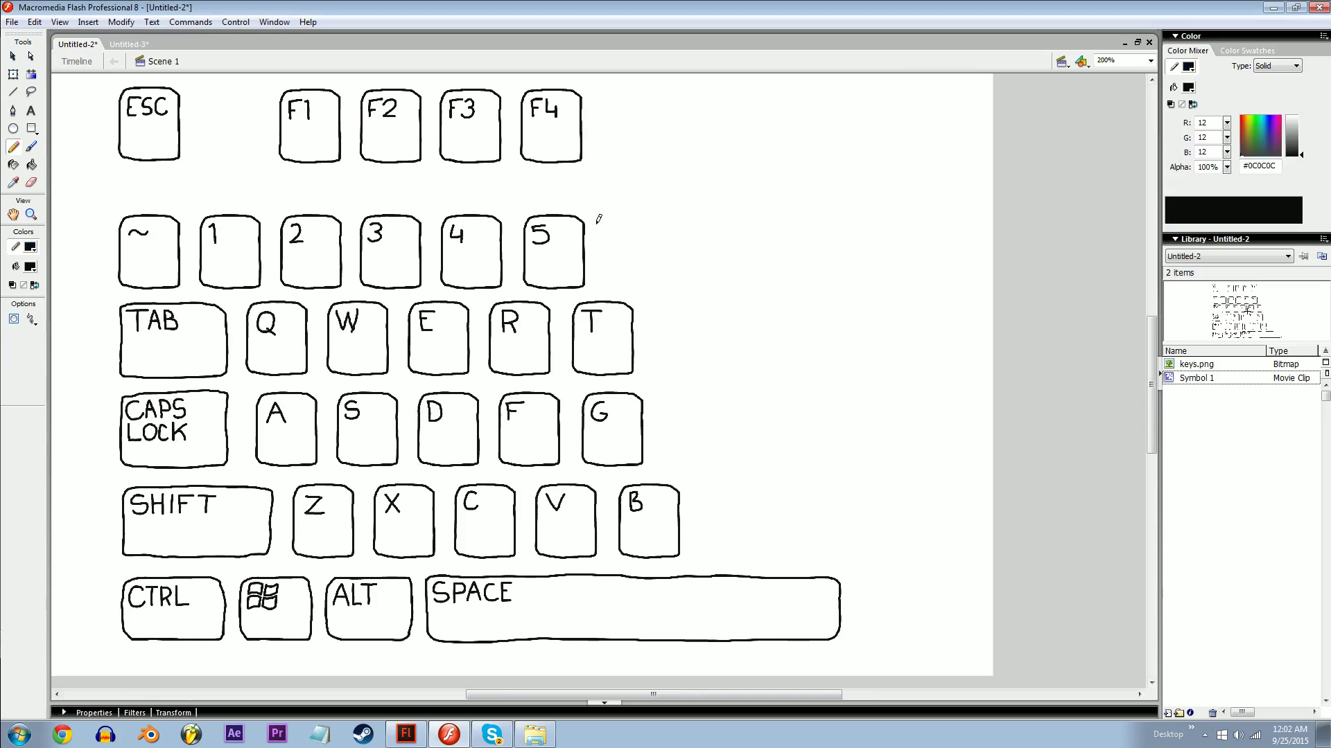
mouse_move(619, 117)
mouse_down()
mouse_move(692, 460)
mouse_move(781, 638)
mouse_up()
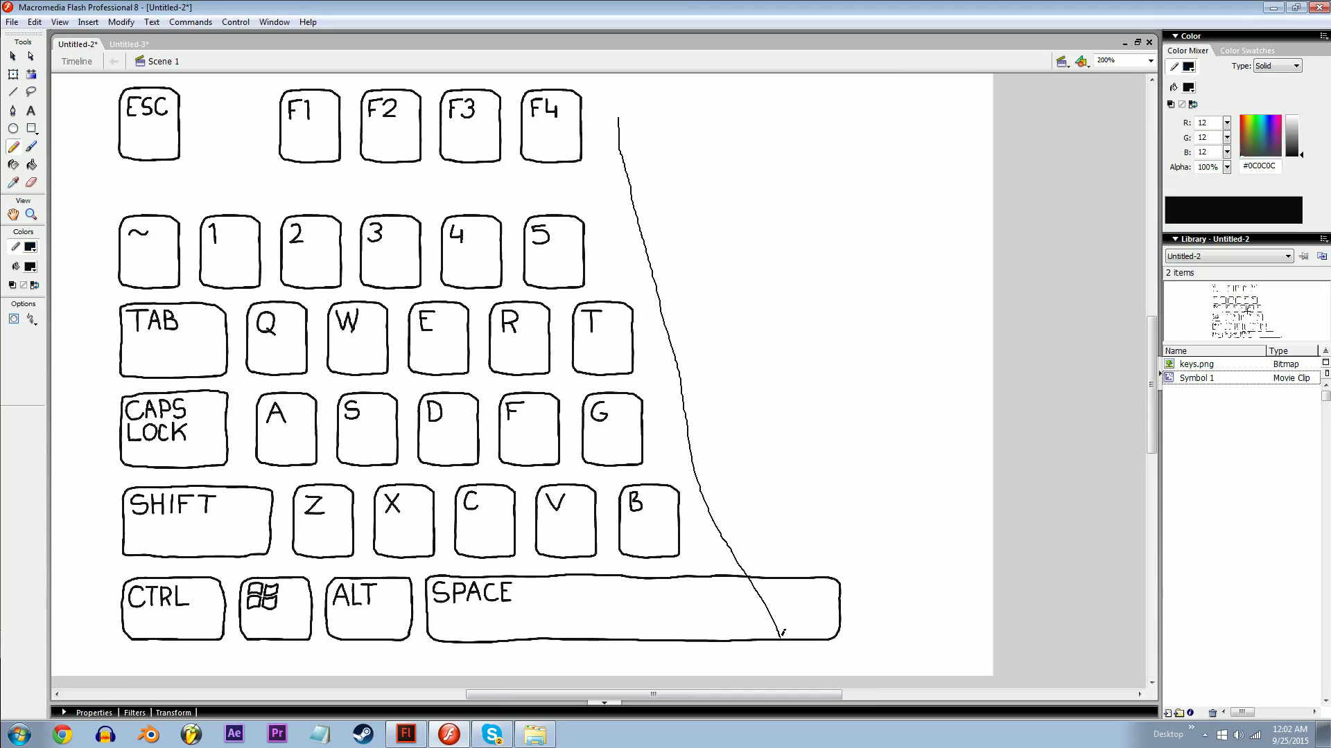
key(ctrl+z)
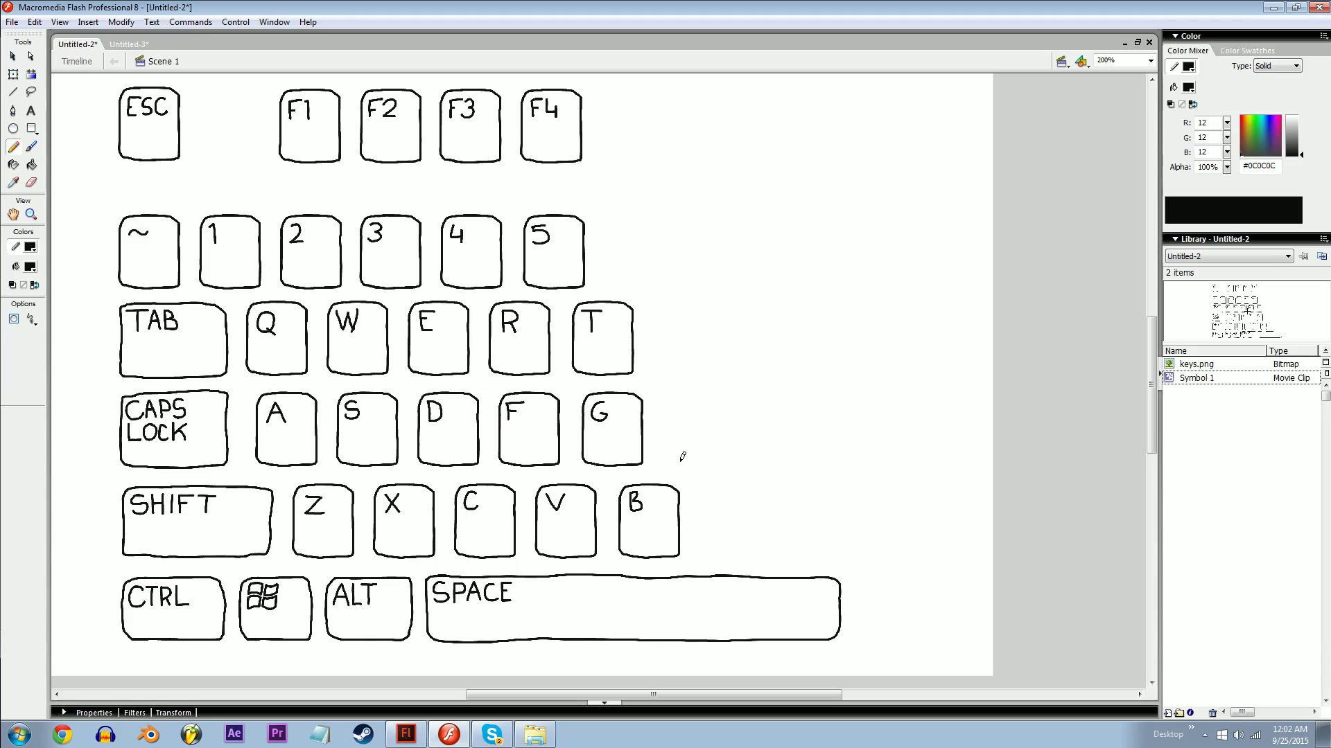
key(v)
drag(696, 416, 736, 460)
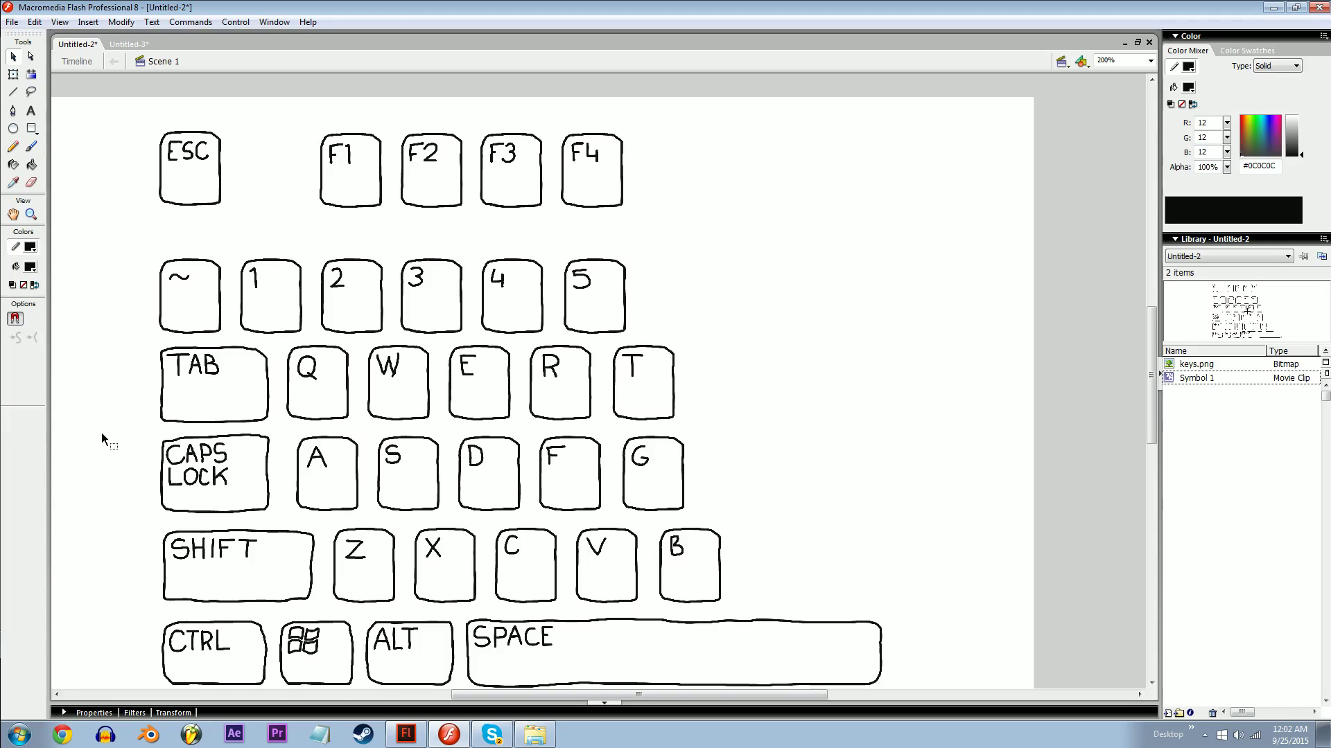
- Drag the keyboard drawing right and up, then down and right, and open the Edit menu
mouse_move(629, 389)
mouse_down()
mouse_move(763, 309)
mouse_move(701, 229)
mouse_move(709, 265)
mouse_up()
drag(357, 161, 299, 211)
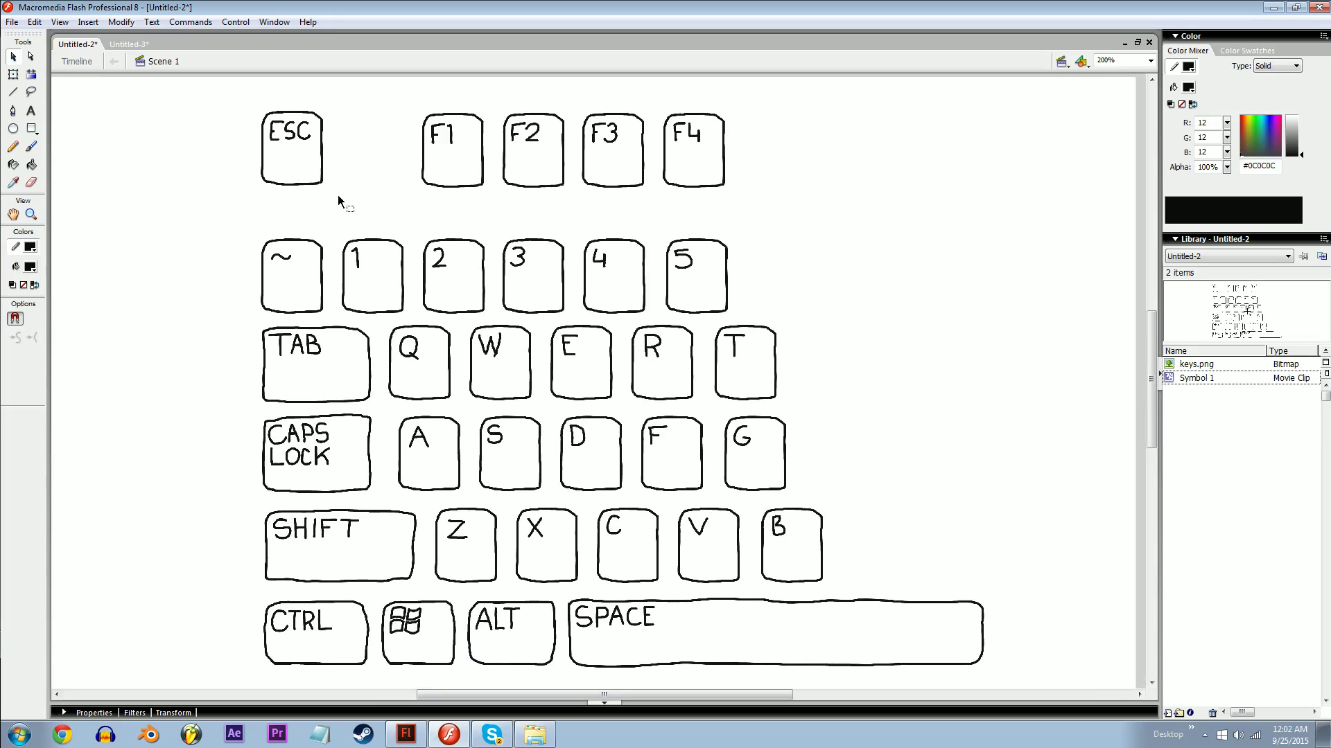
click(35, 22)
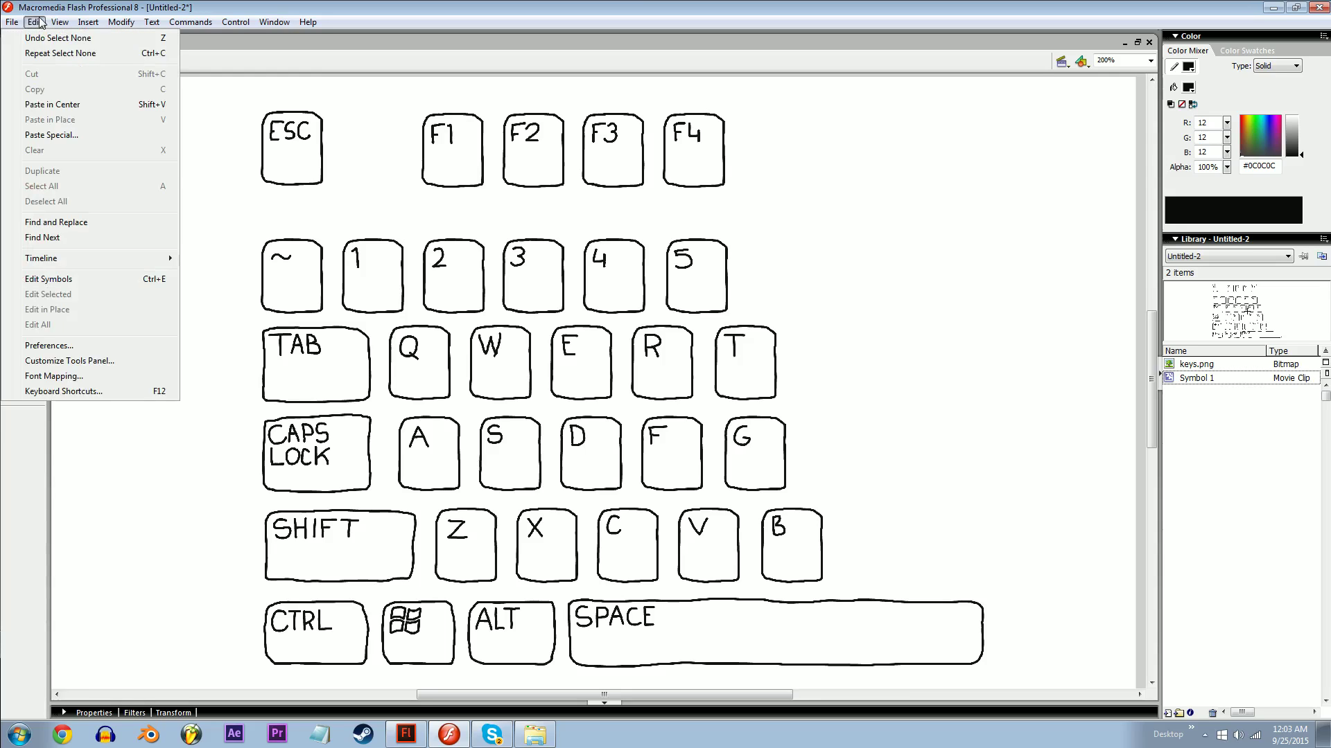
- Duplicate the Macromedia Standard shortcut set under the name GARBLE
click(101, 393)
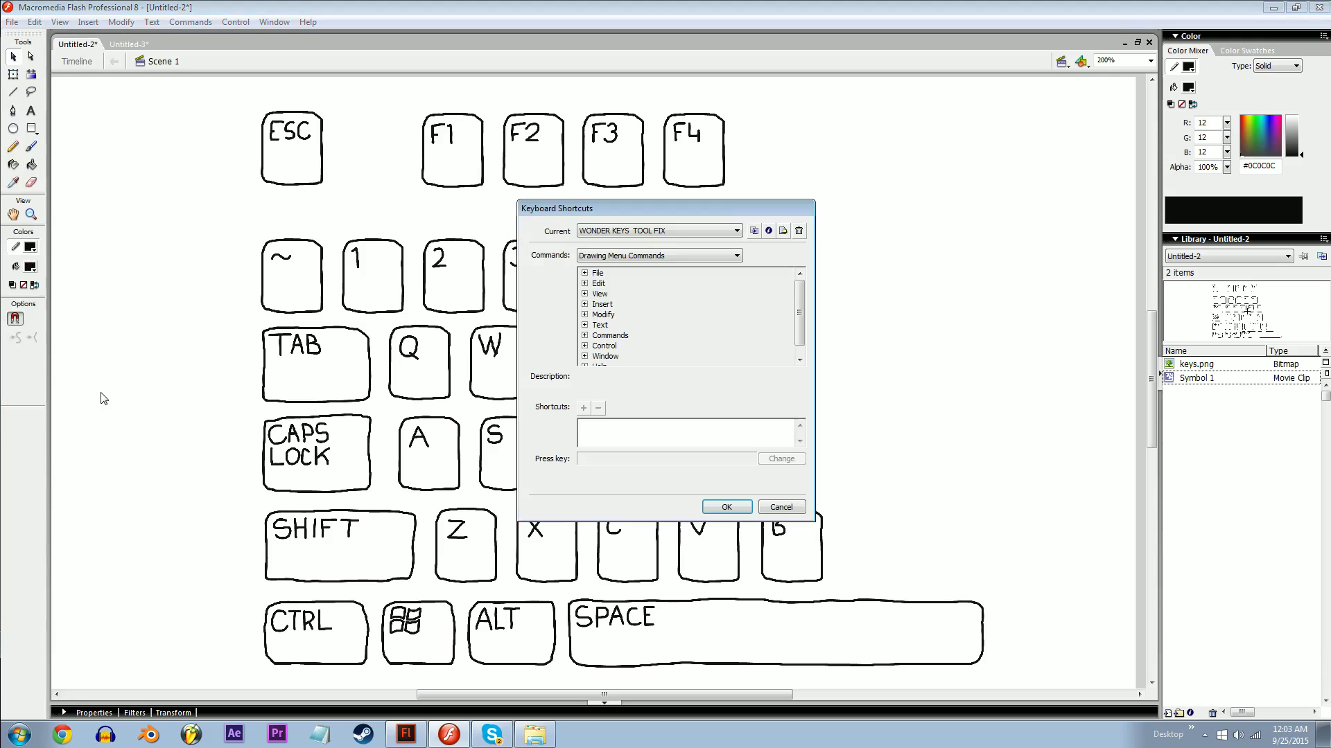
click(622, 232)
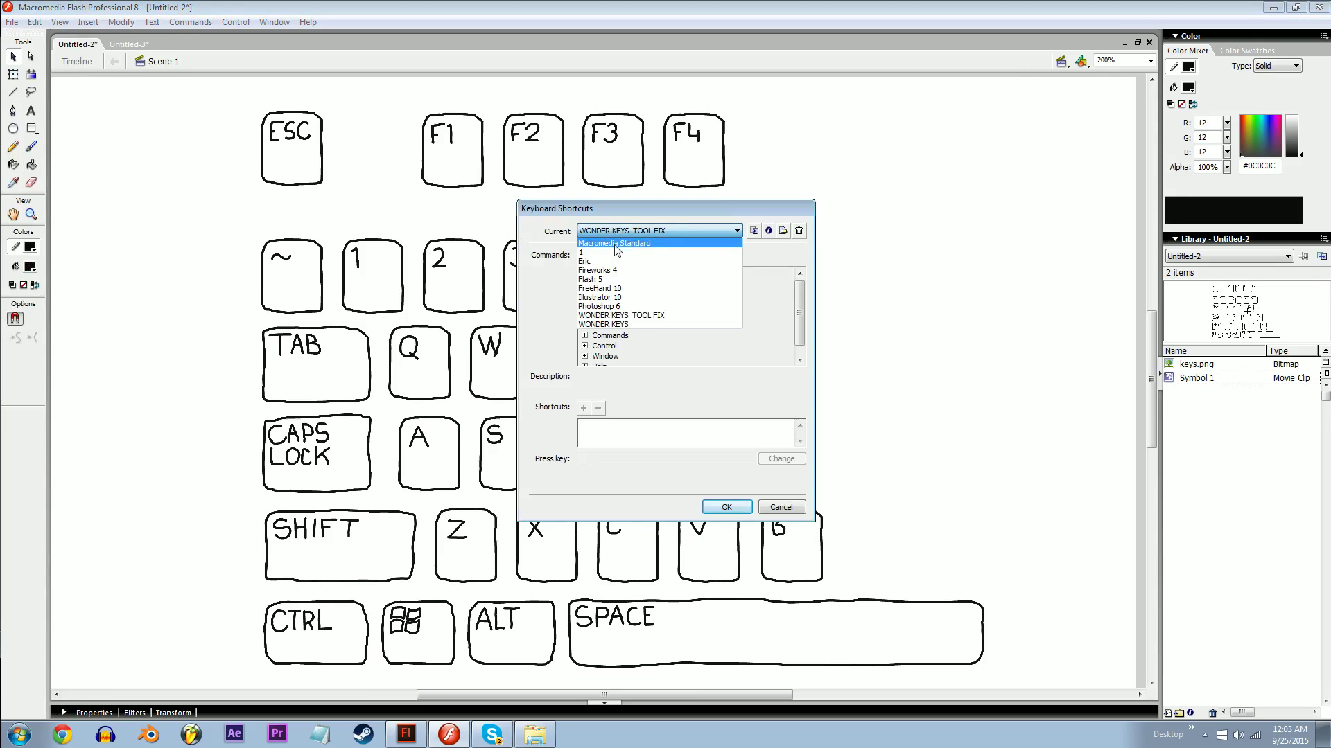
click(615, 244)
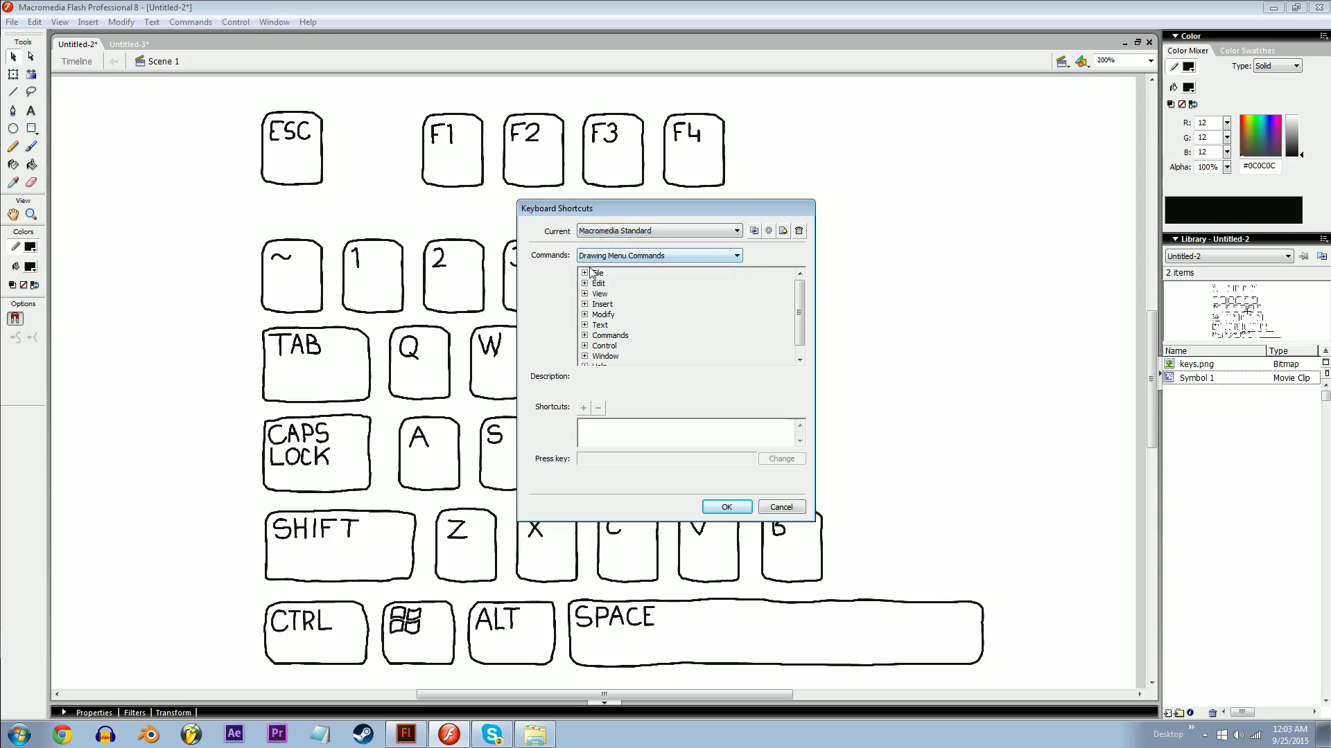
click(754, 231)
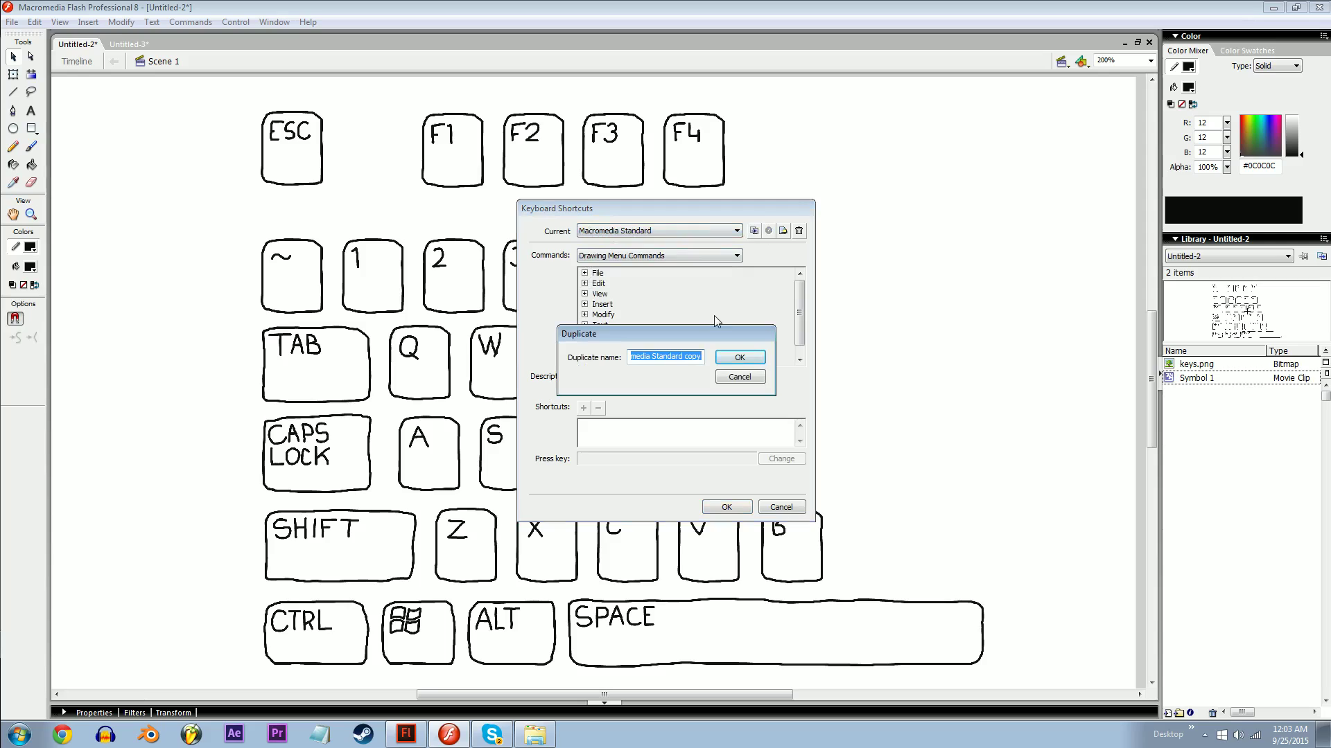
text(GARBLE)
key(Return)
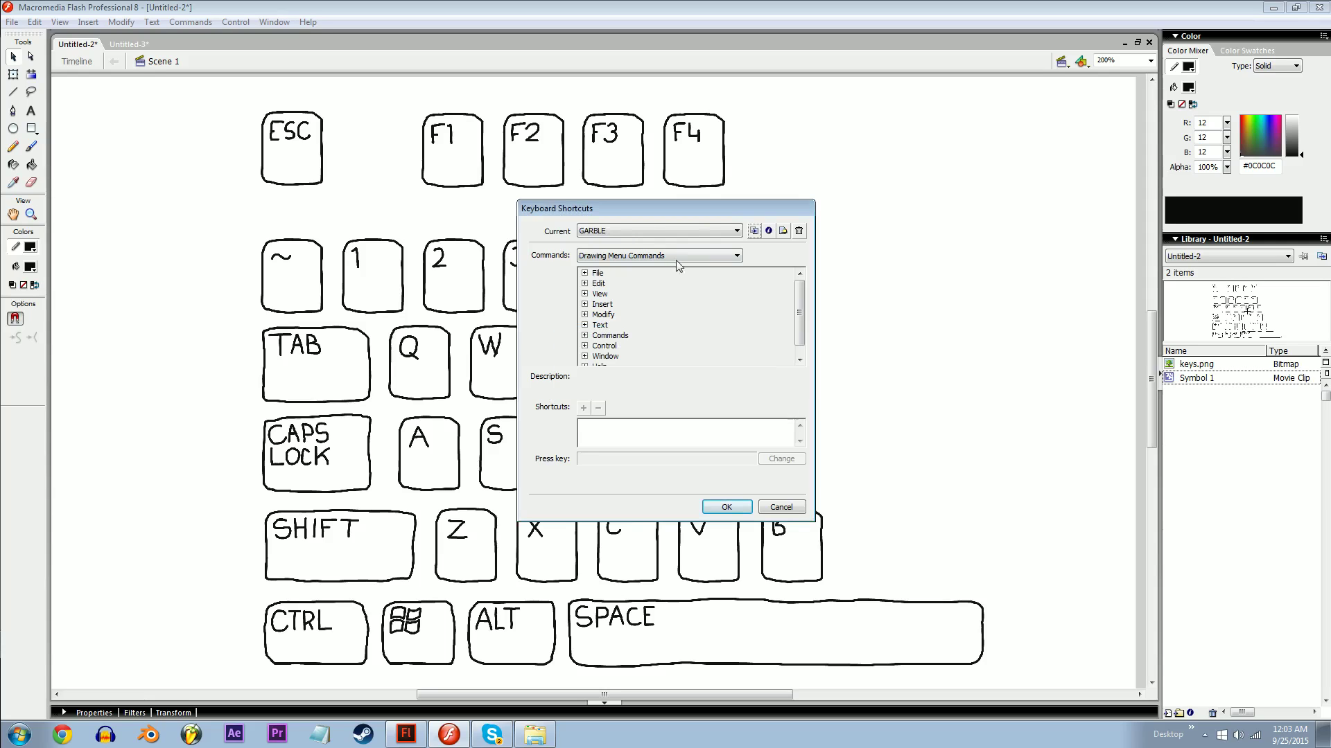
- Switch the current set to Macromedia Standard and back, leaving GARBLE current
click(664, 233)
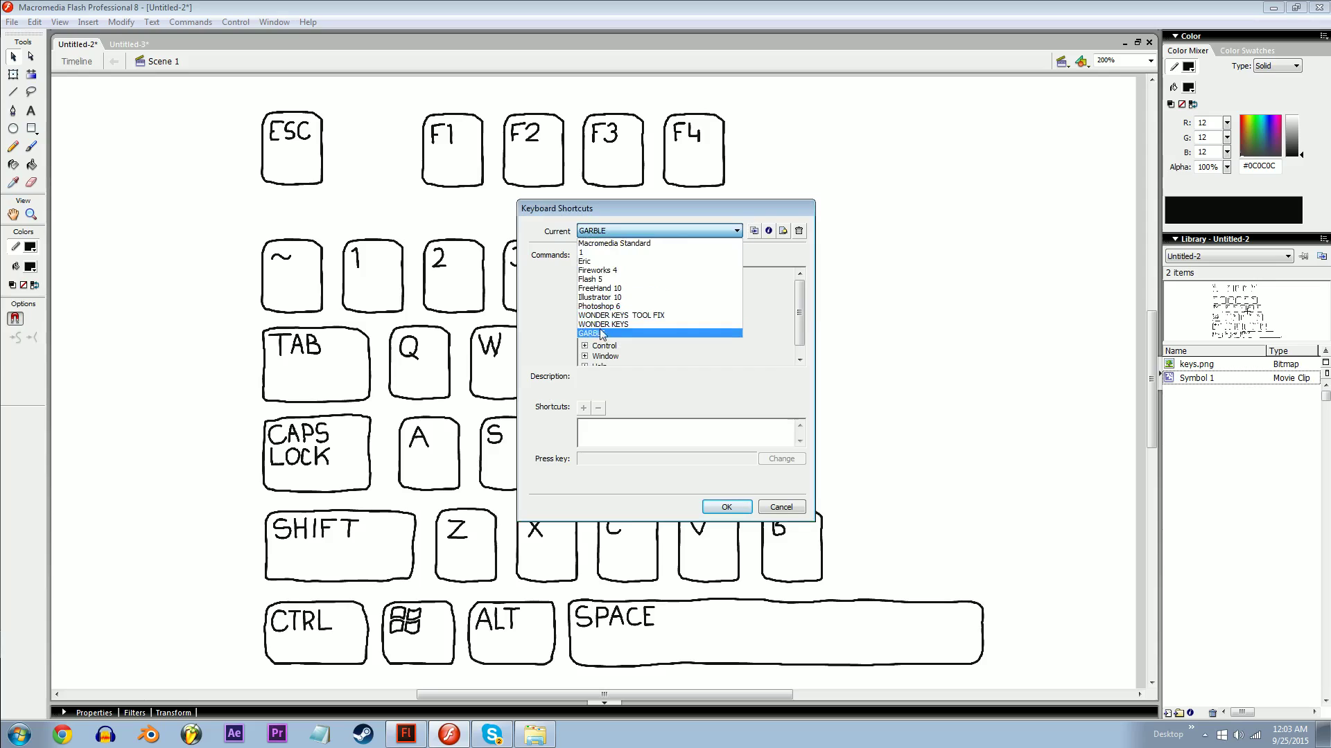
click(527, 324)
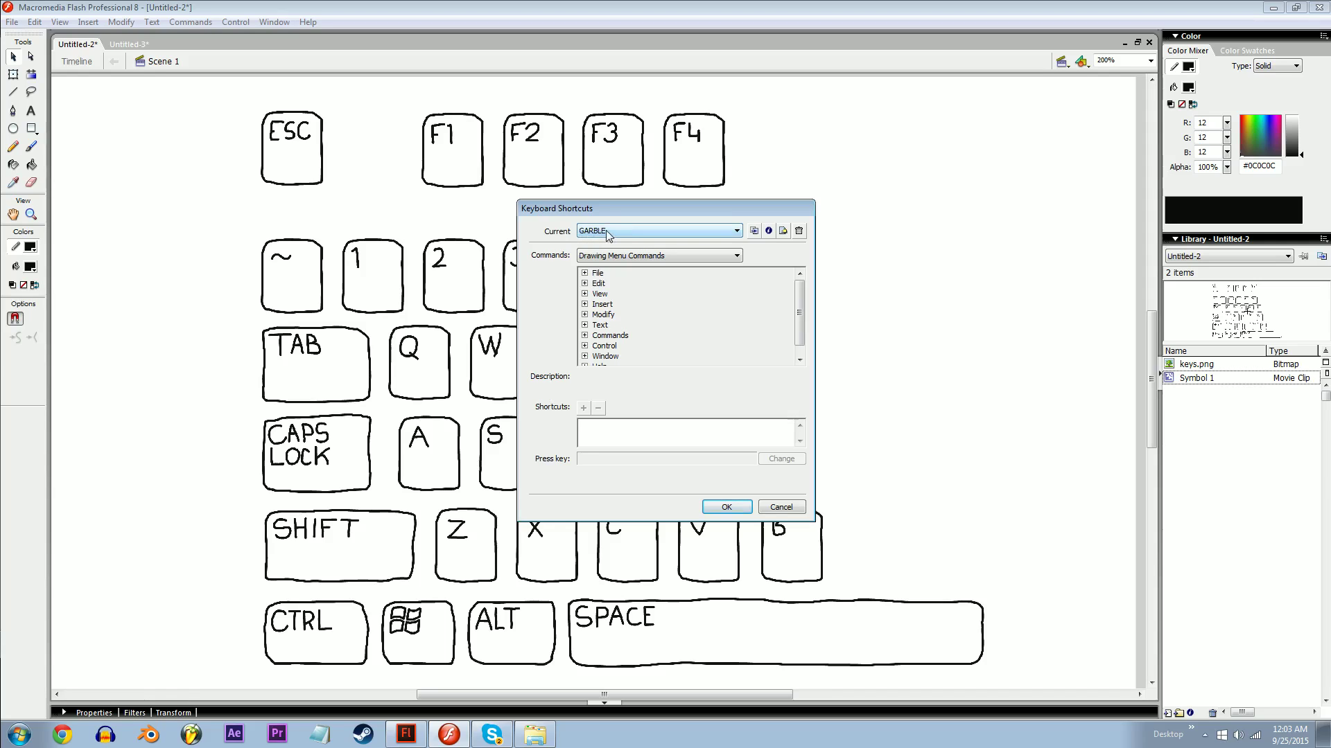
click(607, 233)
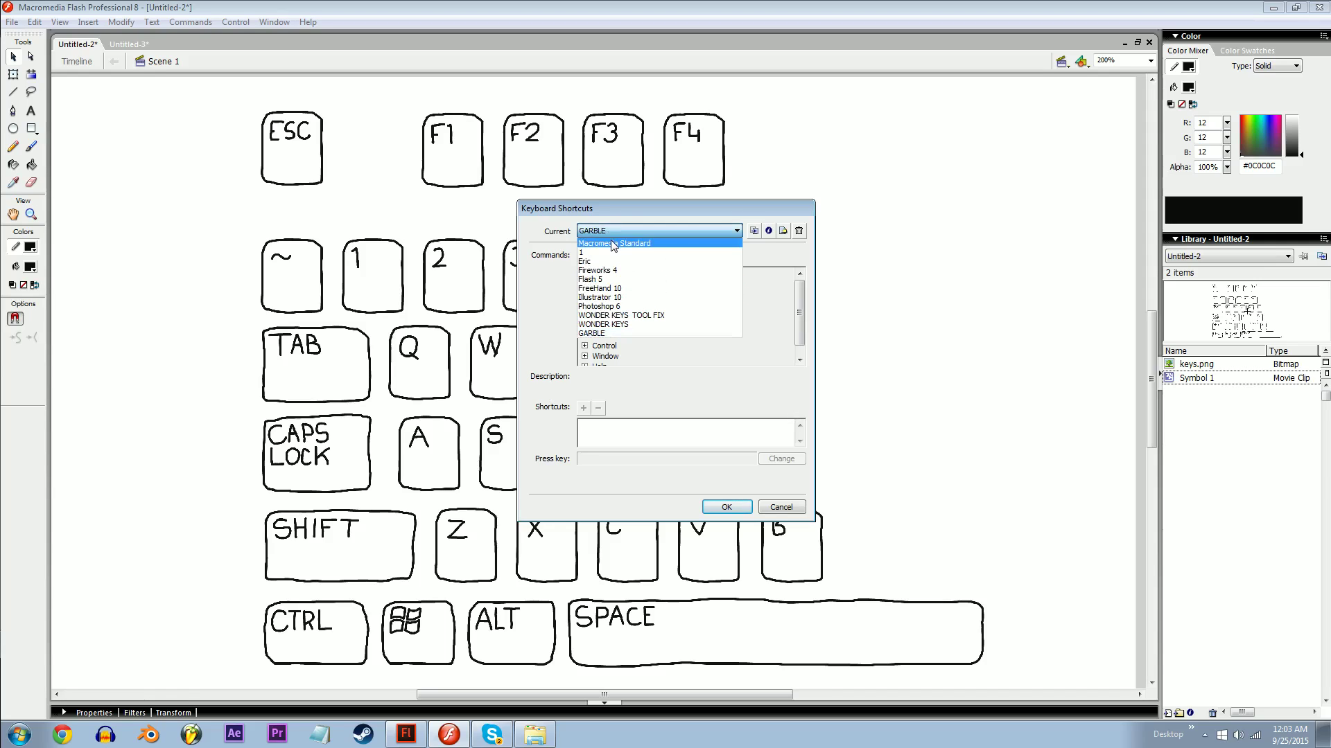
click(613, 244)
click(614, 232)
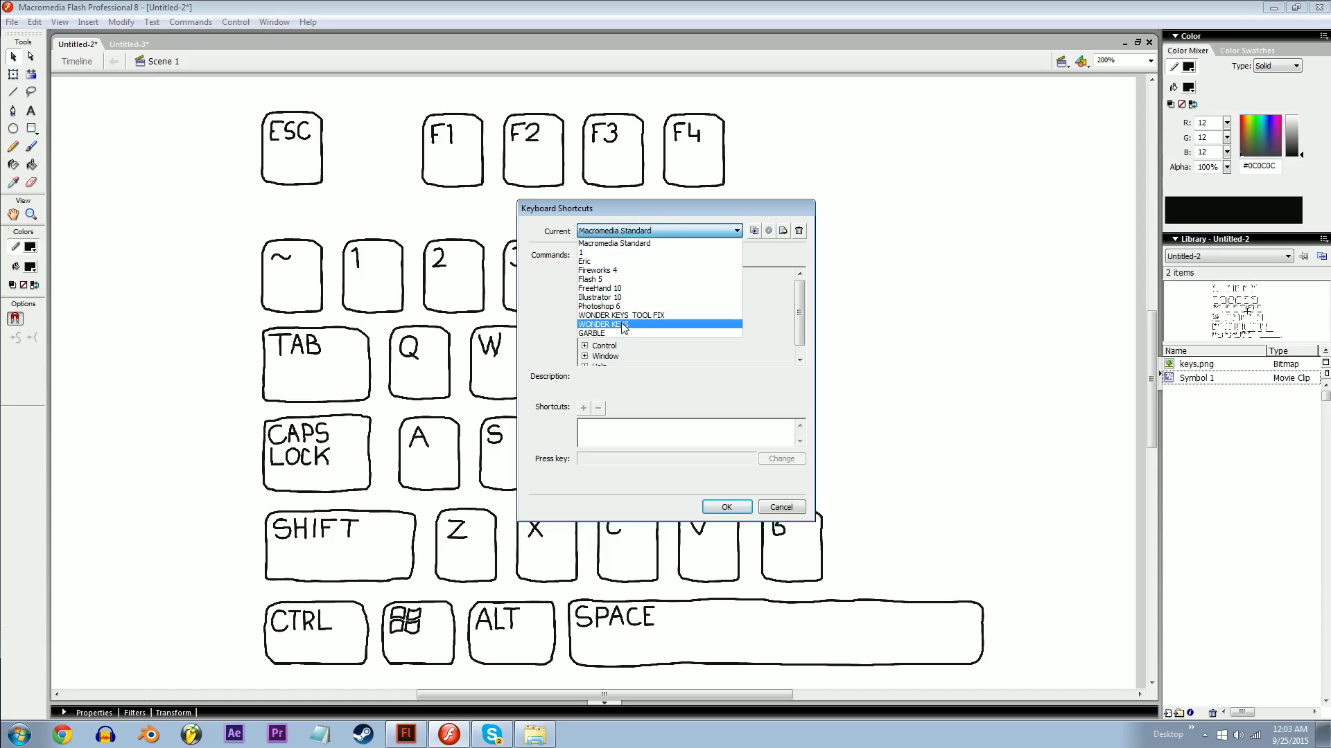
click(614, 334)
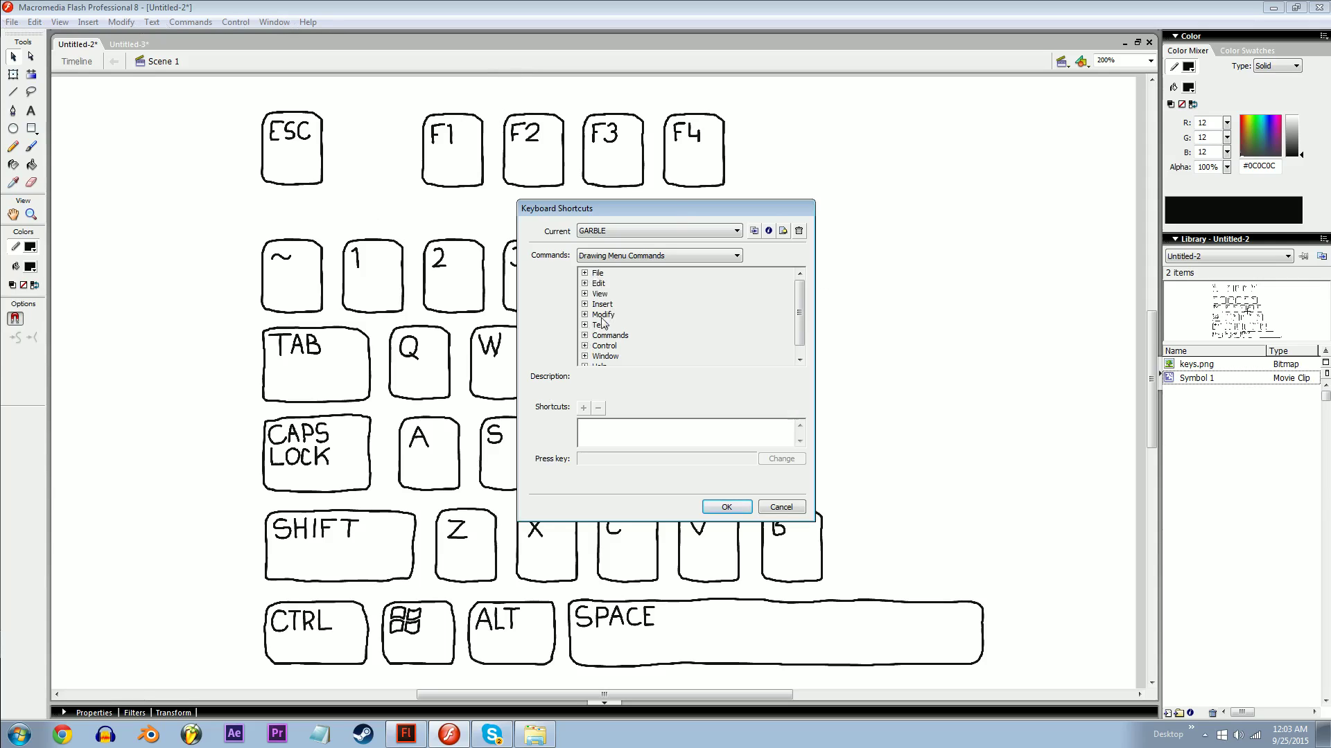
- Change Convert to Symbol's shortcut from F8 to F1, taking F1 away from Flash Help
click(584, 315)
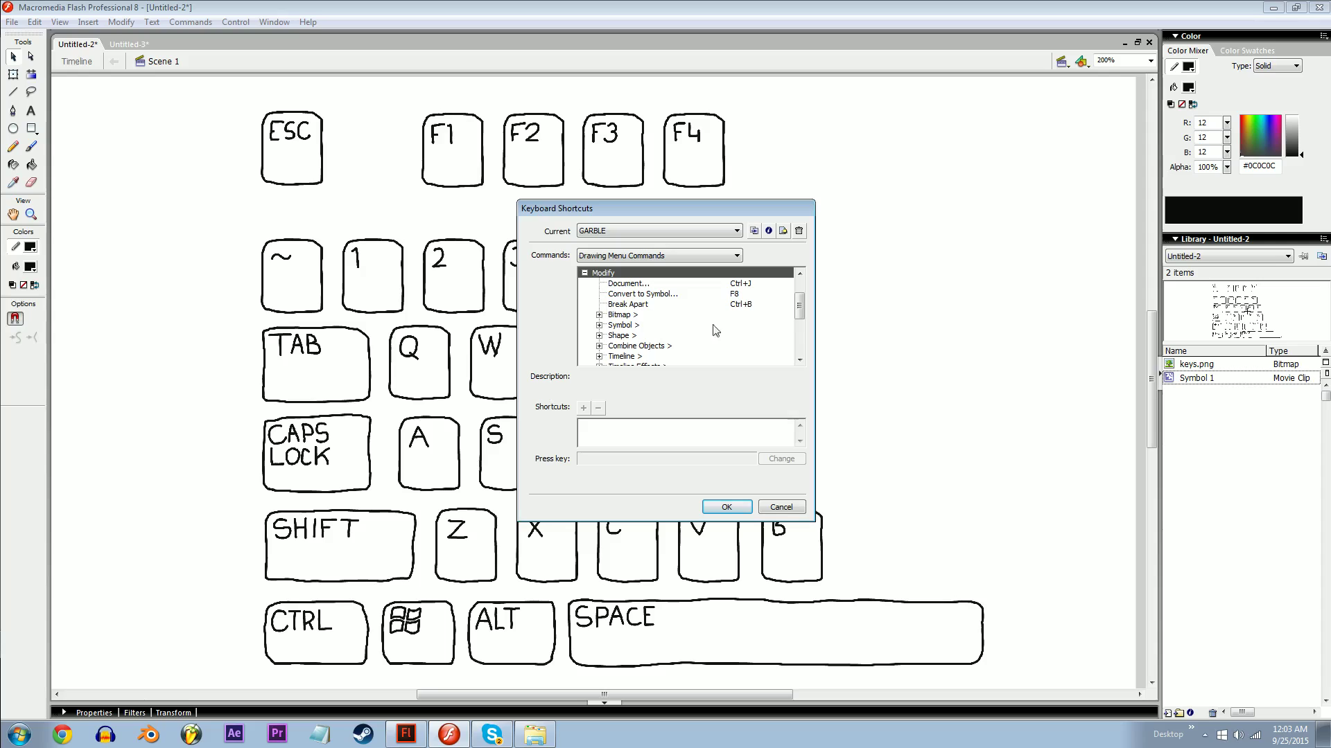
click(684, 305)
click(679, 294)
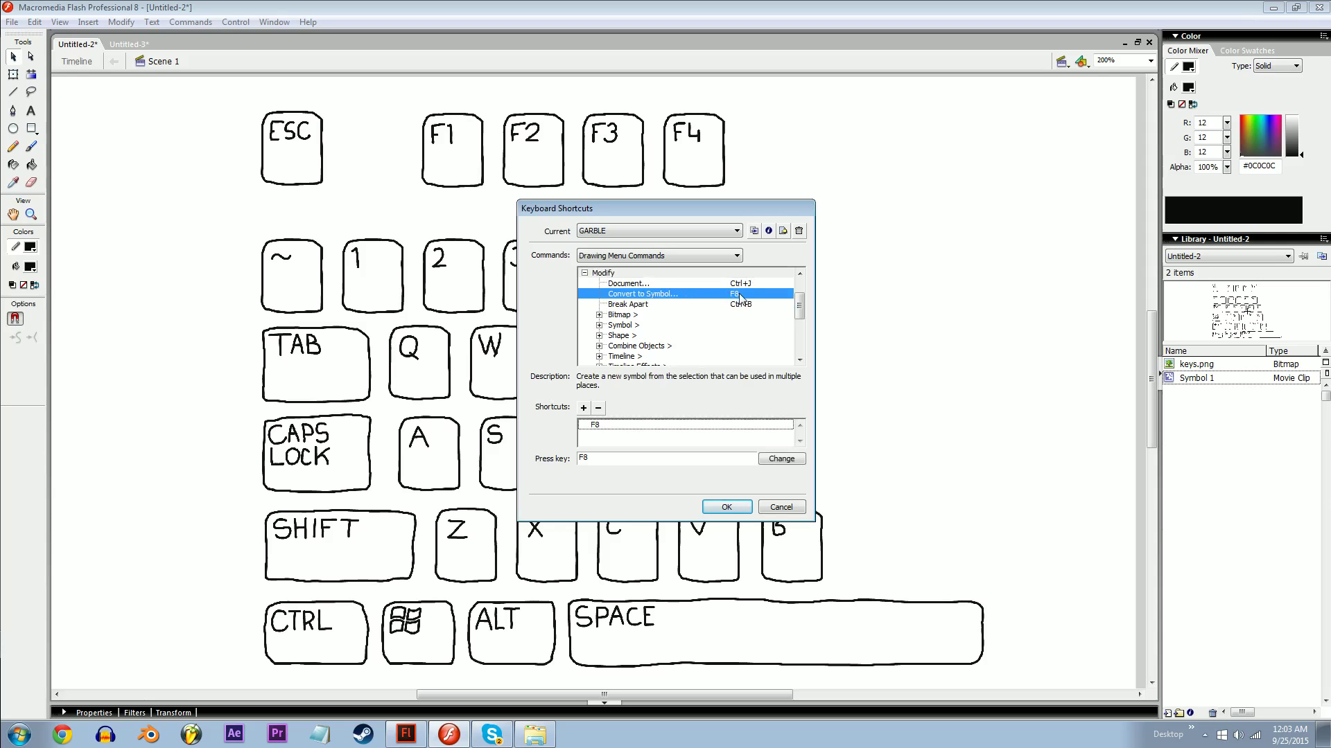
click(583, 408)
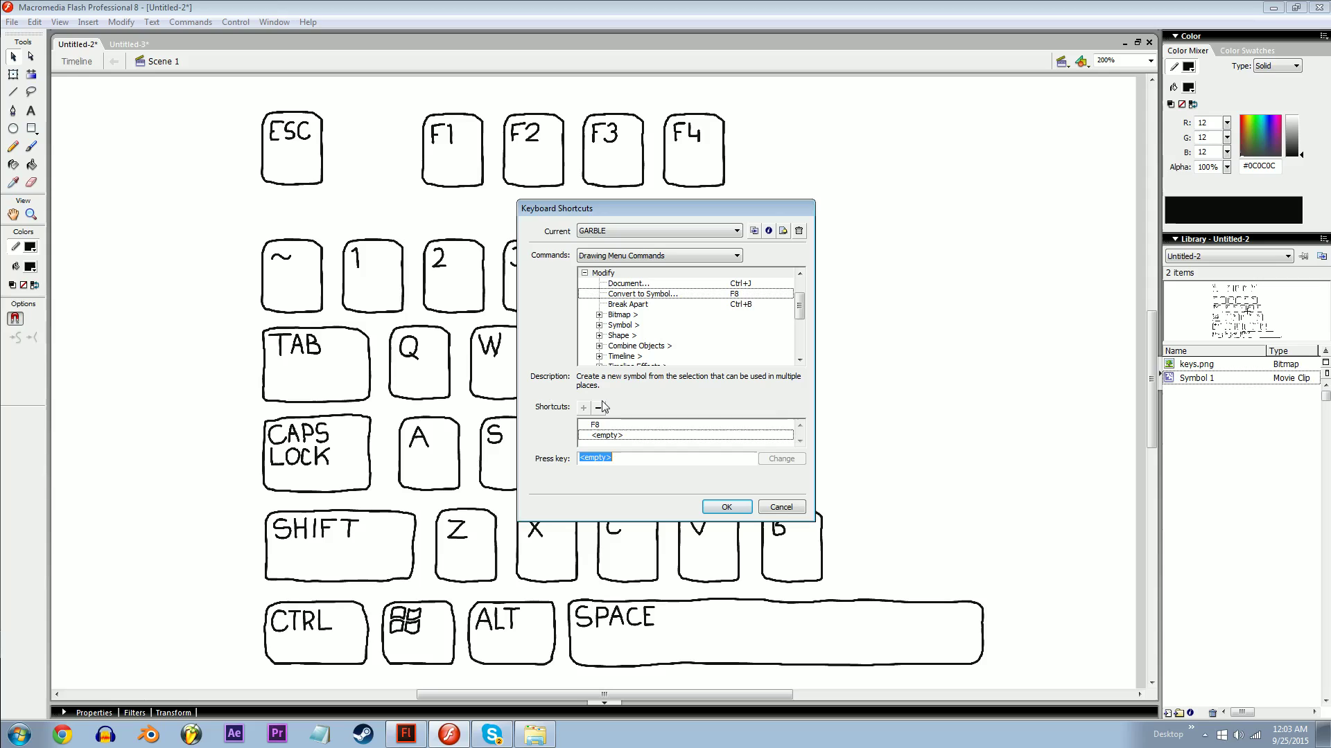
key(F1)
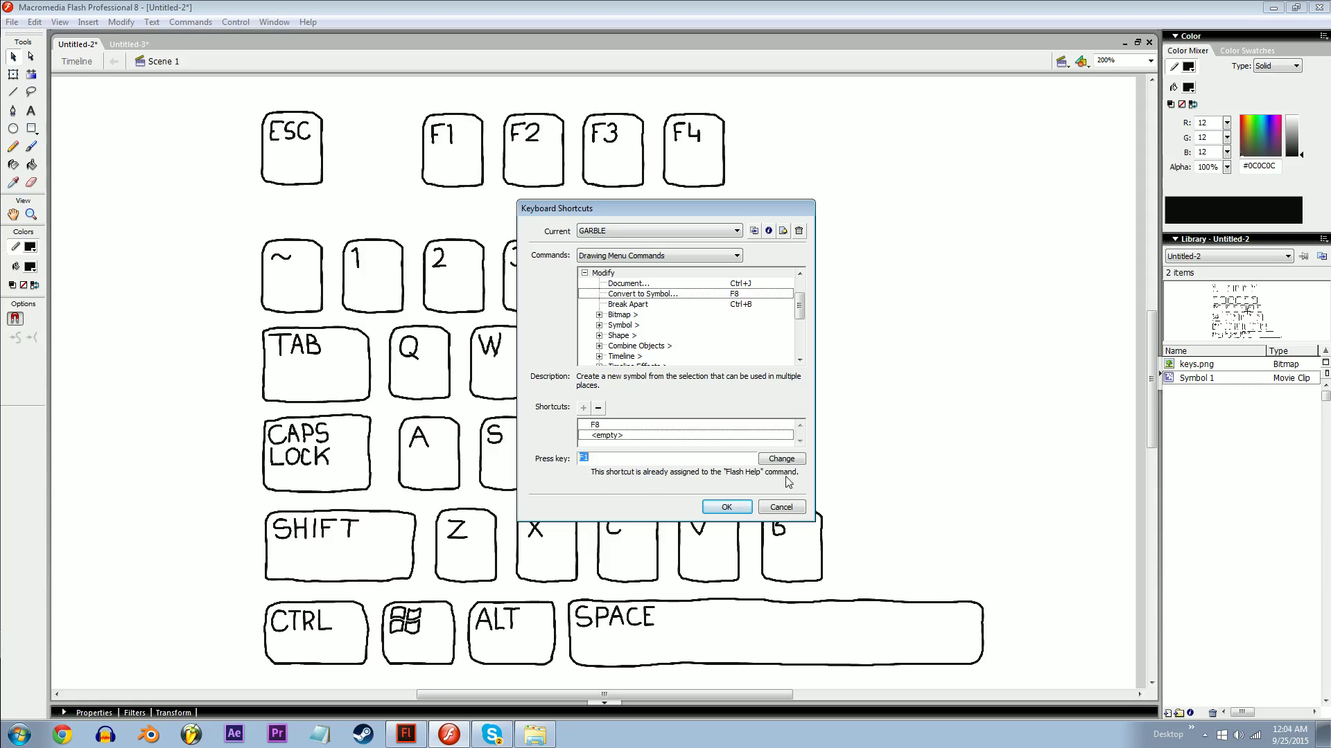
click(782, 459)
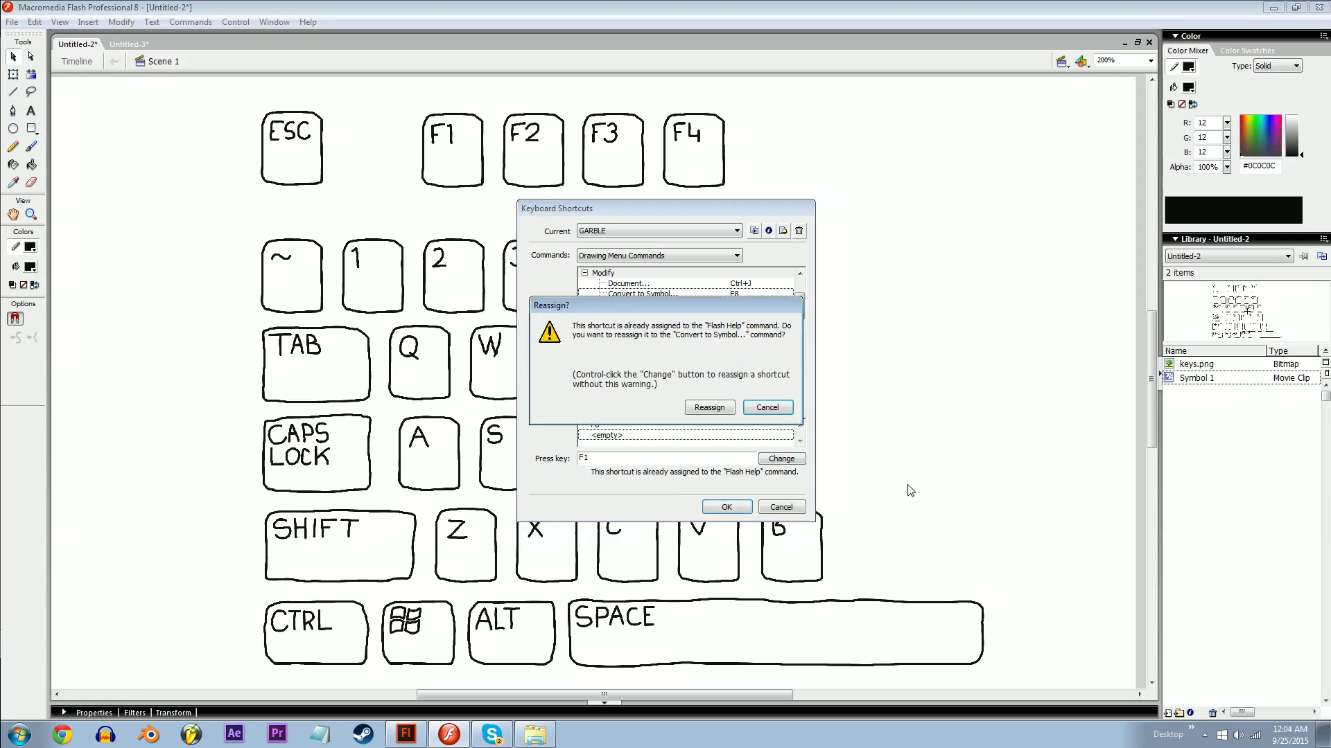
click(709, 408)
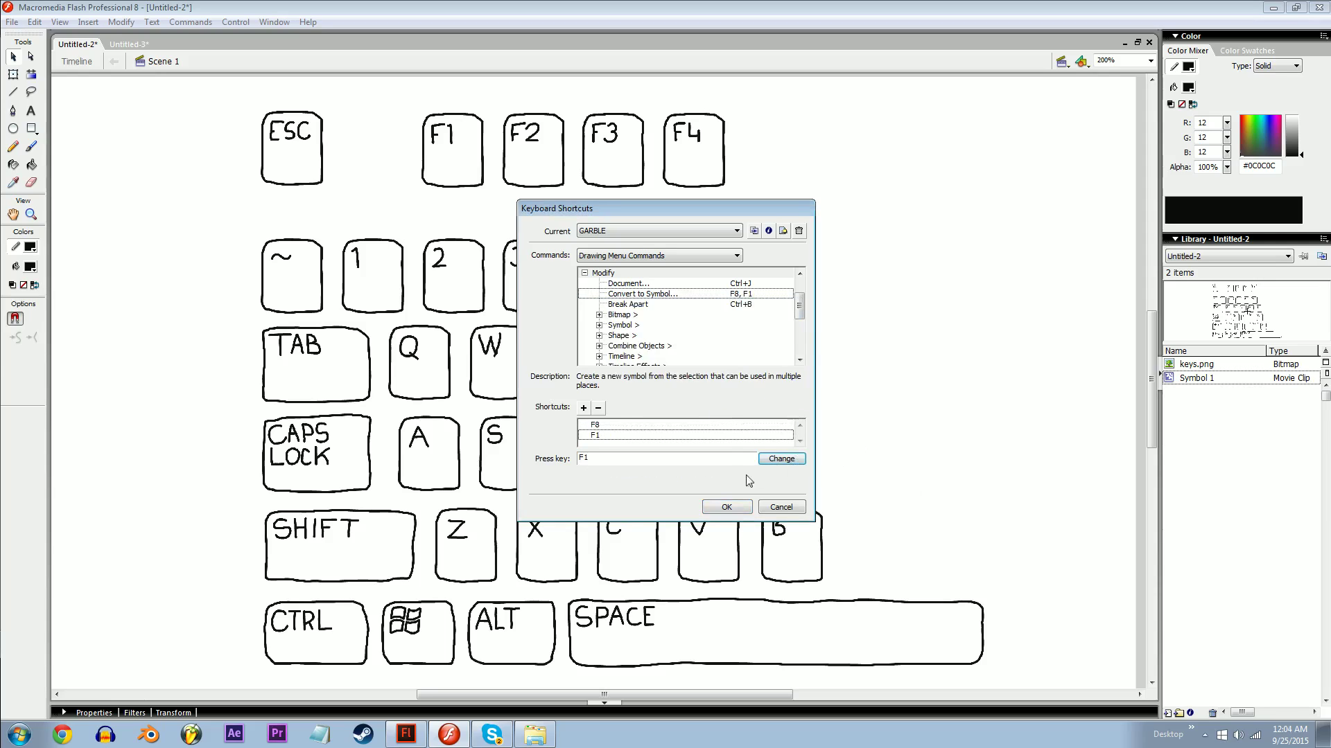
click(603, 426)
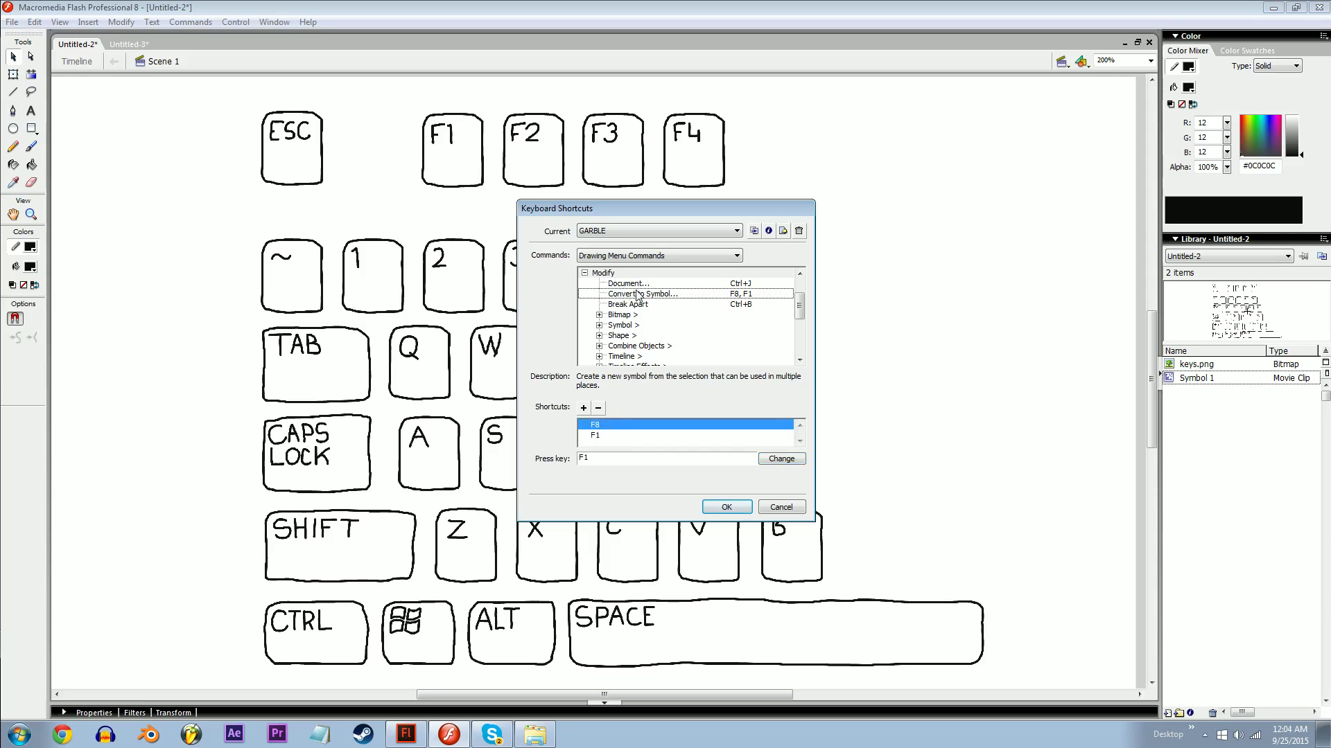
click(600, 413)
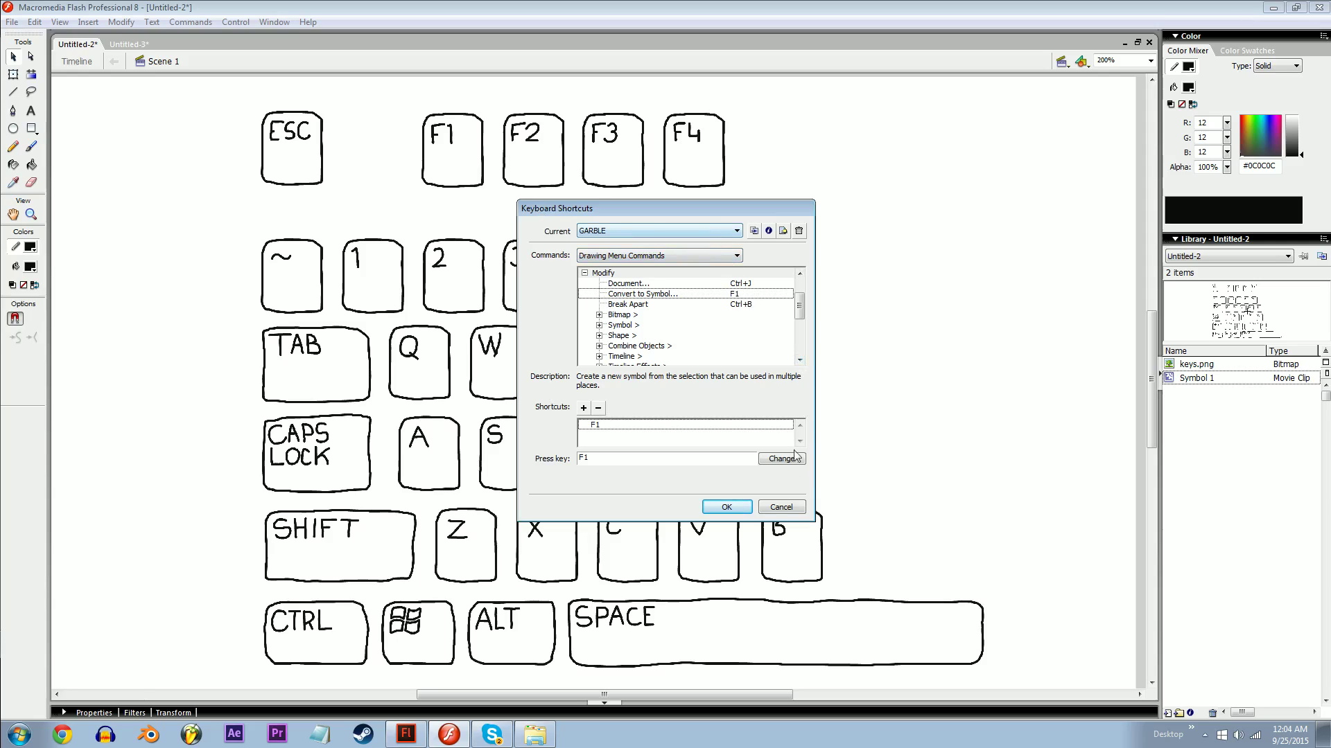
- Switch to the WONDER KEYS TOOL FIX set and open then close WinHotKey configuration
click(686, 234)
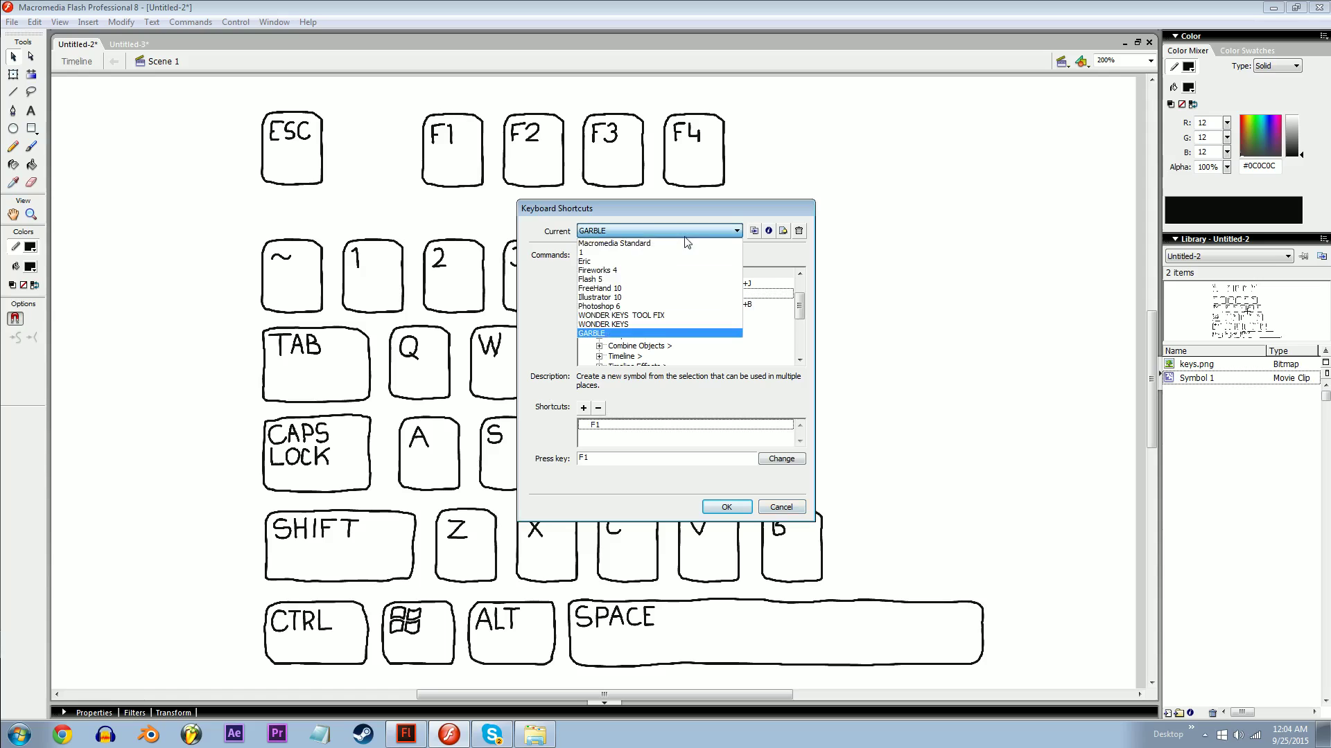
click(624, 316)
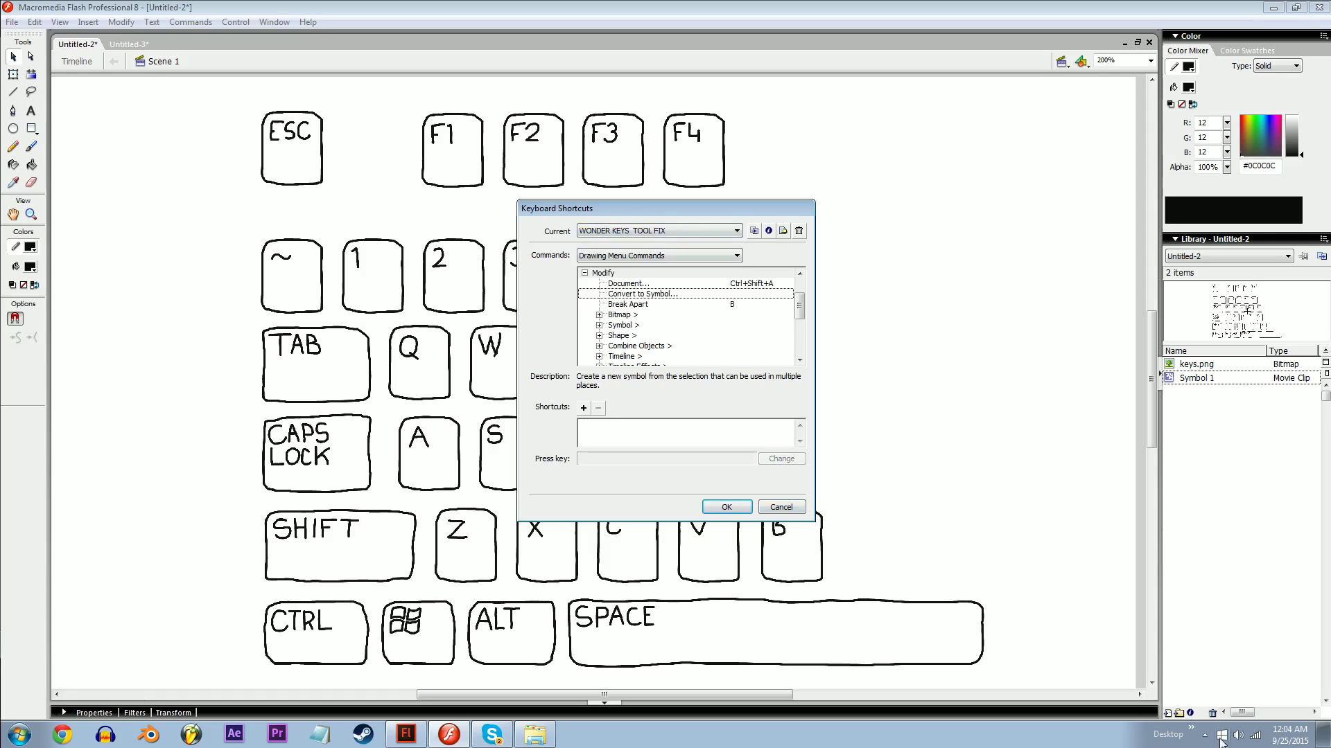
click(1204, 734)
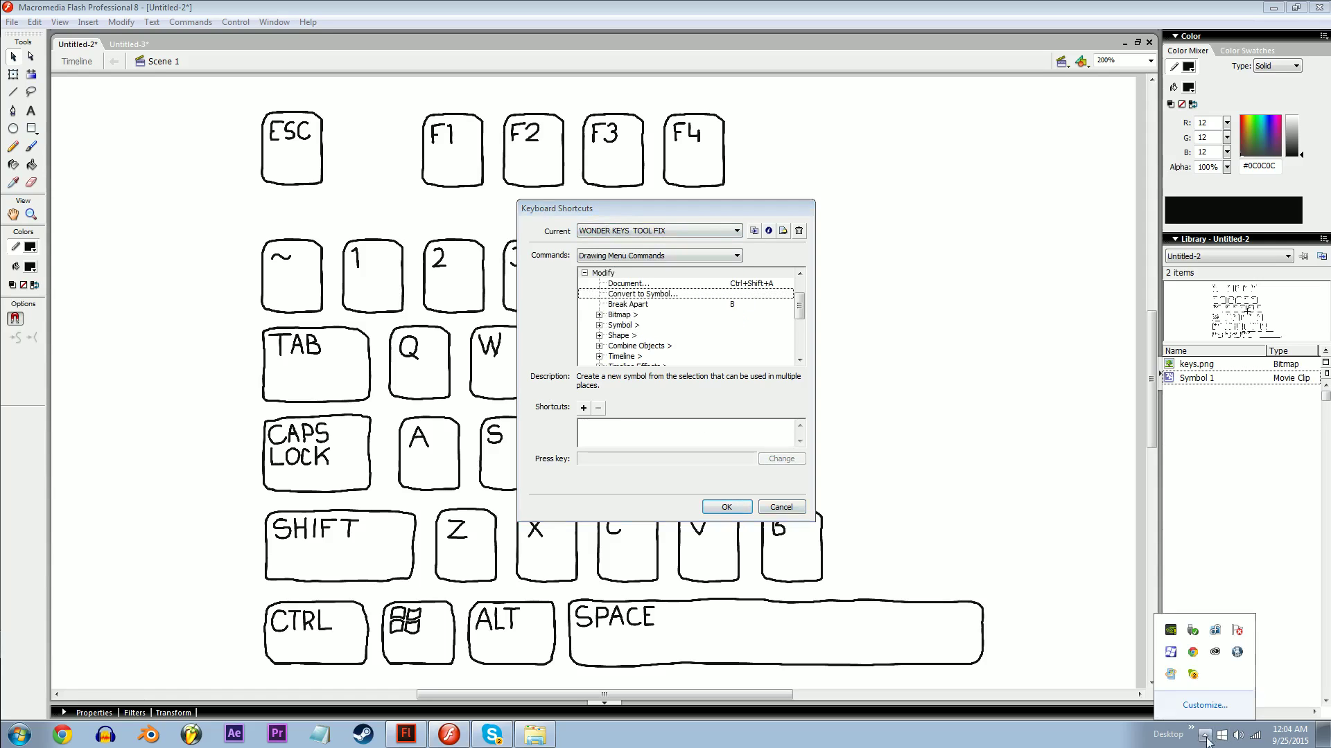
double_click(1170, 653)
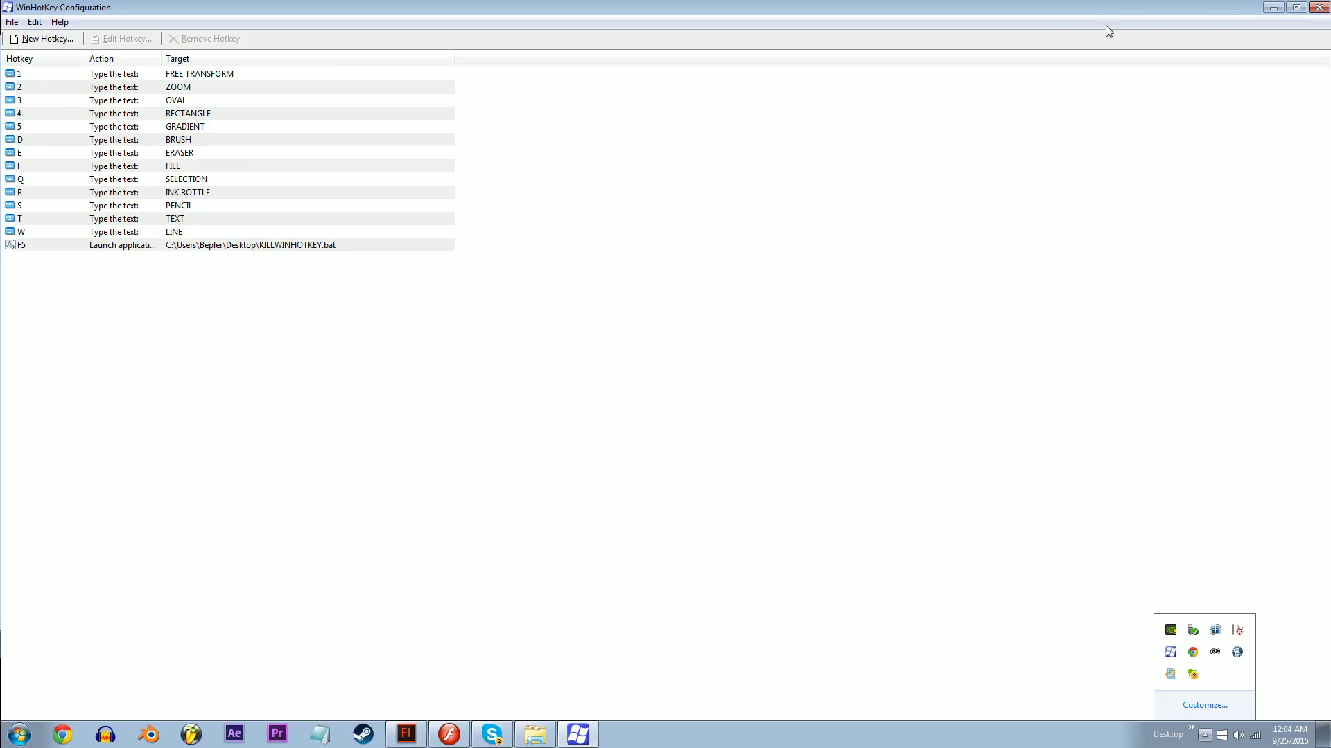
click(1316, 8)
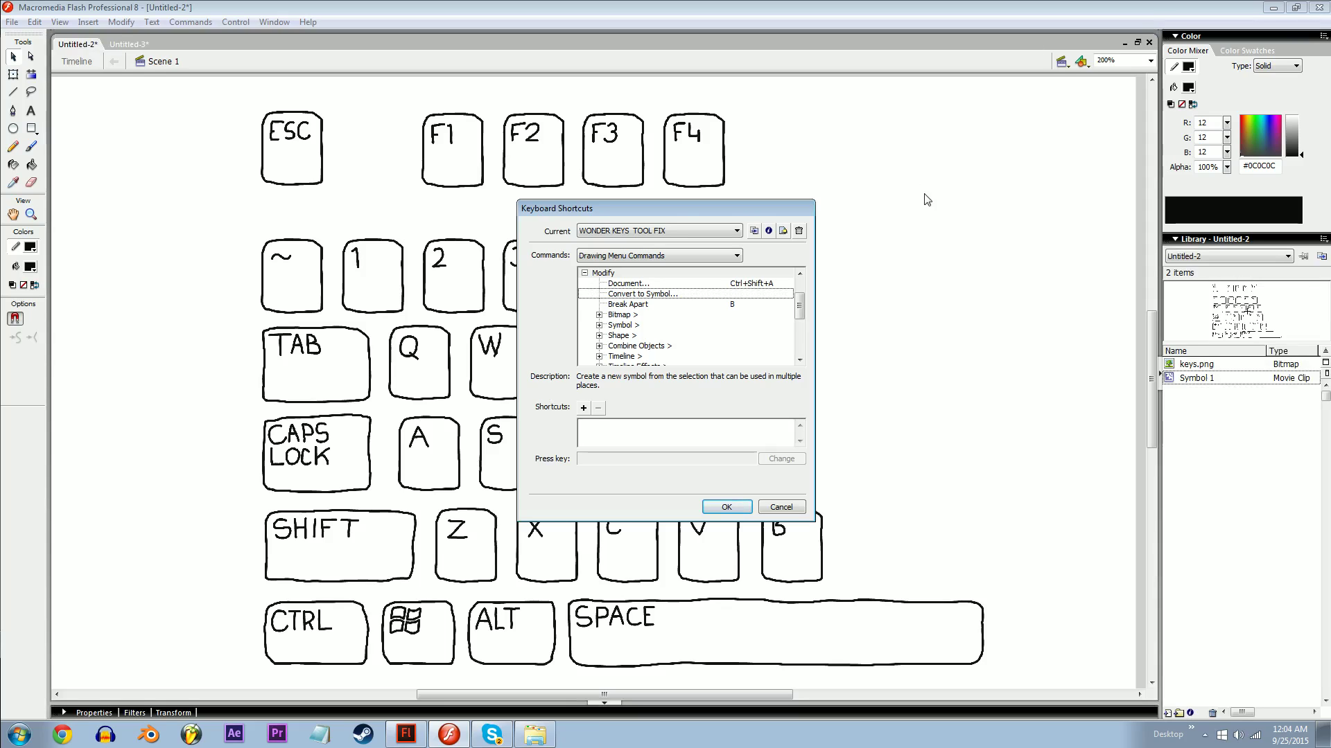
- Accept the shortcut settings, zoom out and back in, pan the drawing left and up, then open Edit
click(738, 506)
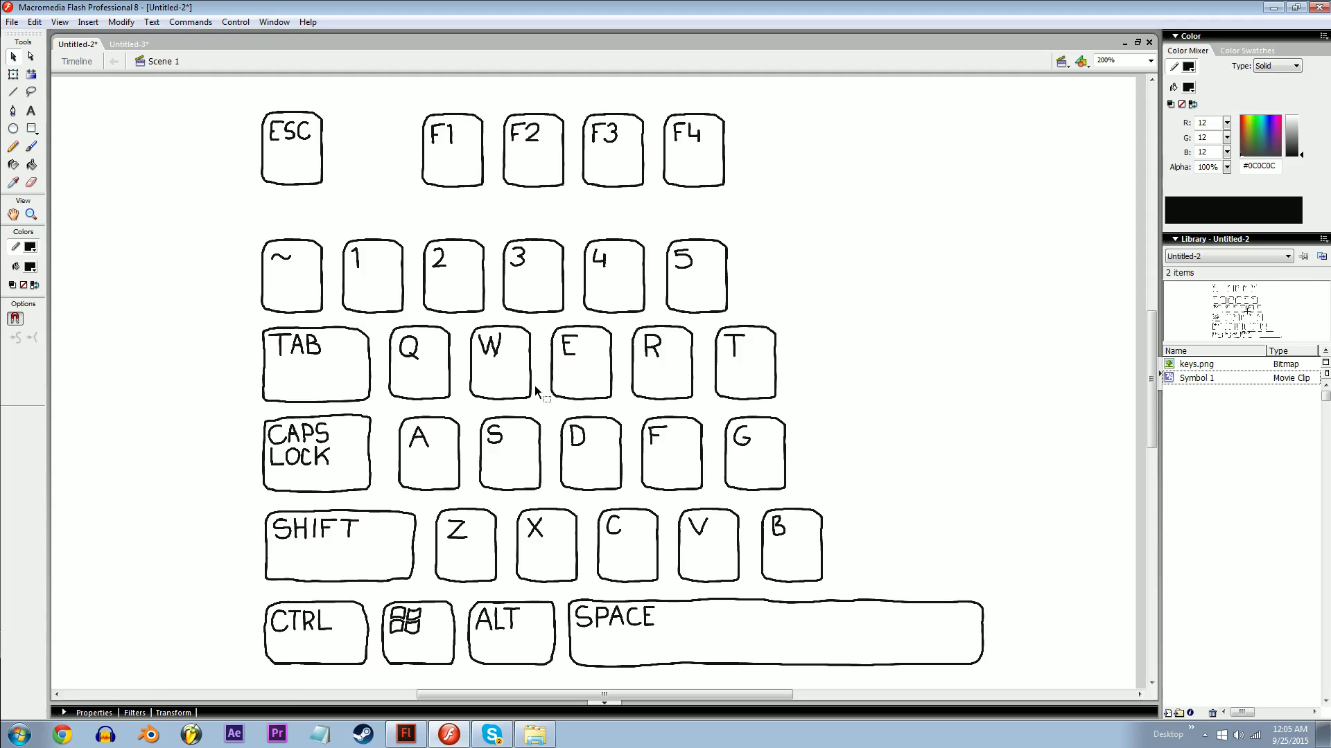
scroll(511, 421, up, 2)
key(ctrl+minus)
key(ctrl+equal)
drag(712, 484, 606, 460)
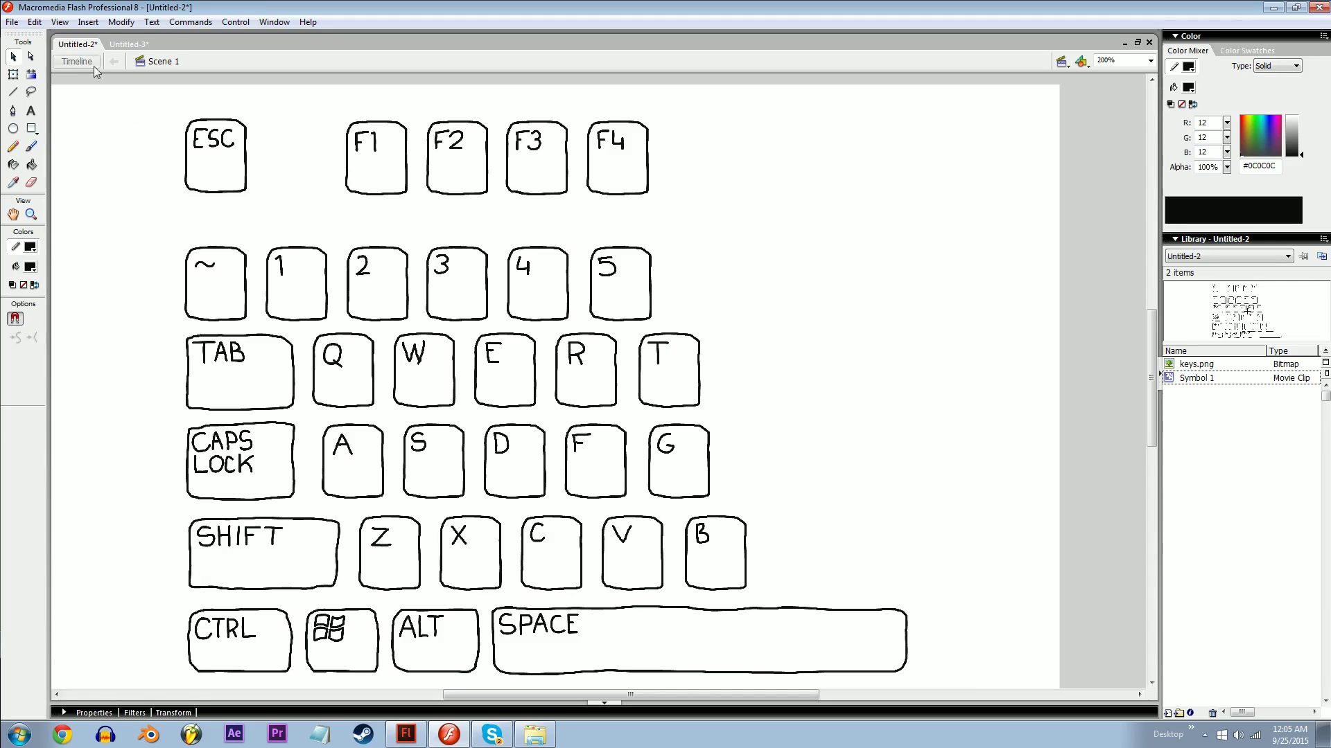
click(38, 23)
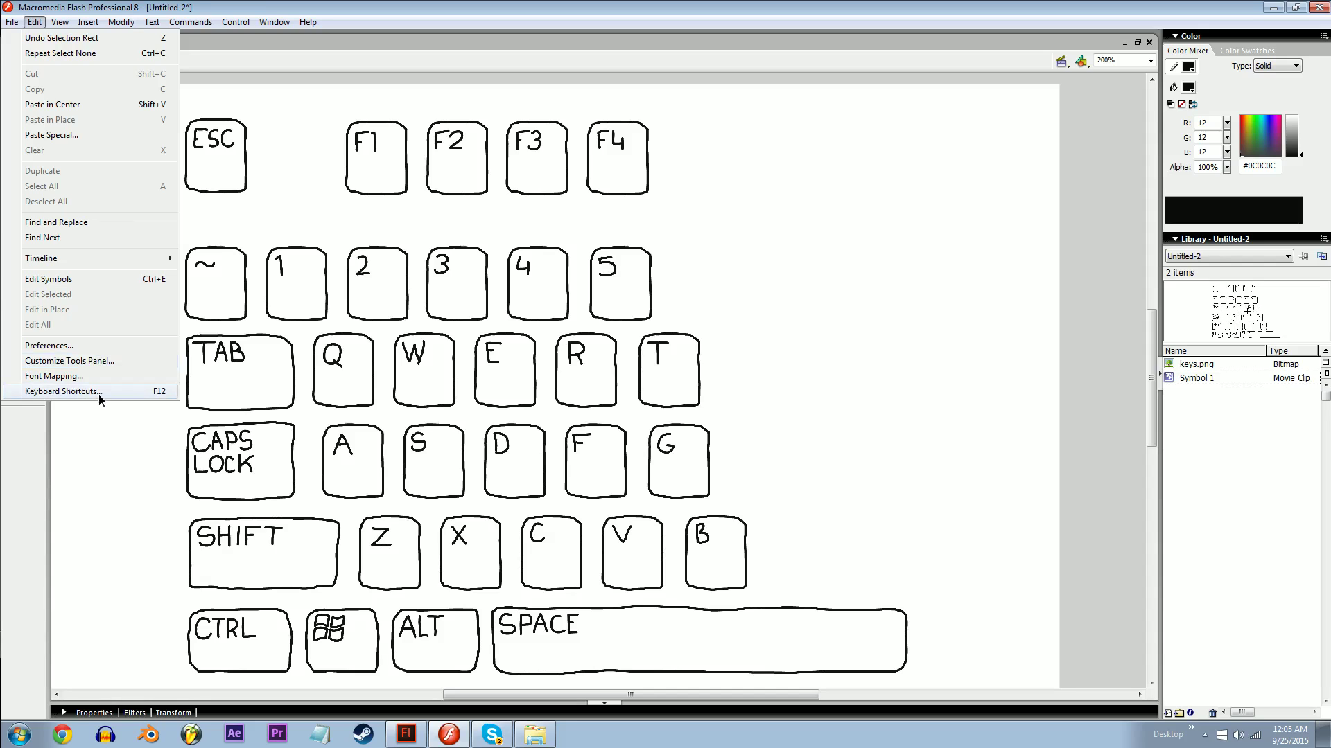
click(132, 478)
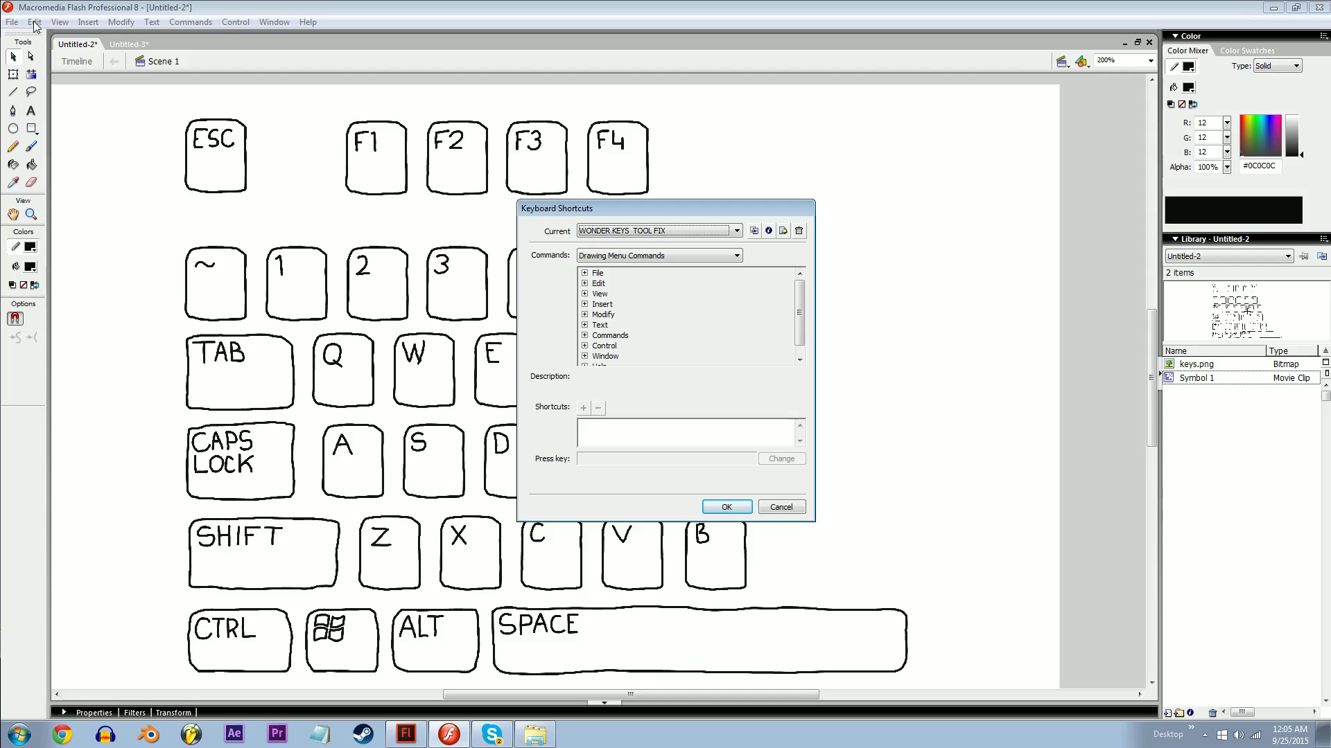
click(588, 284)
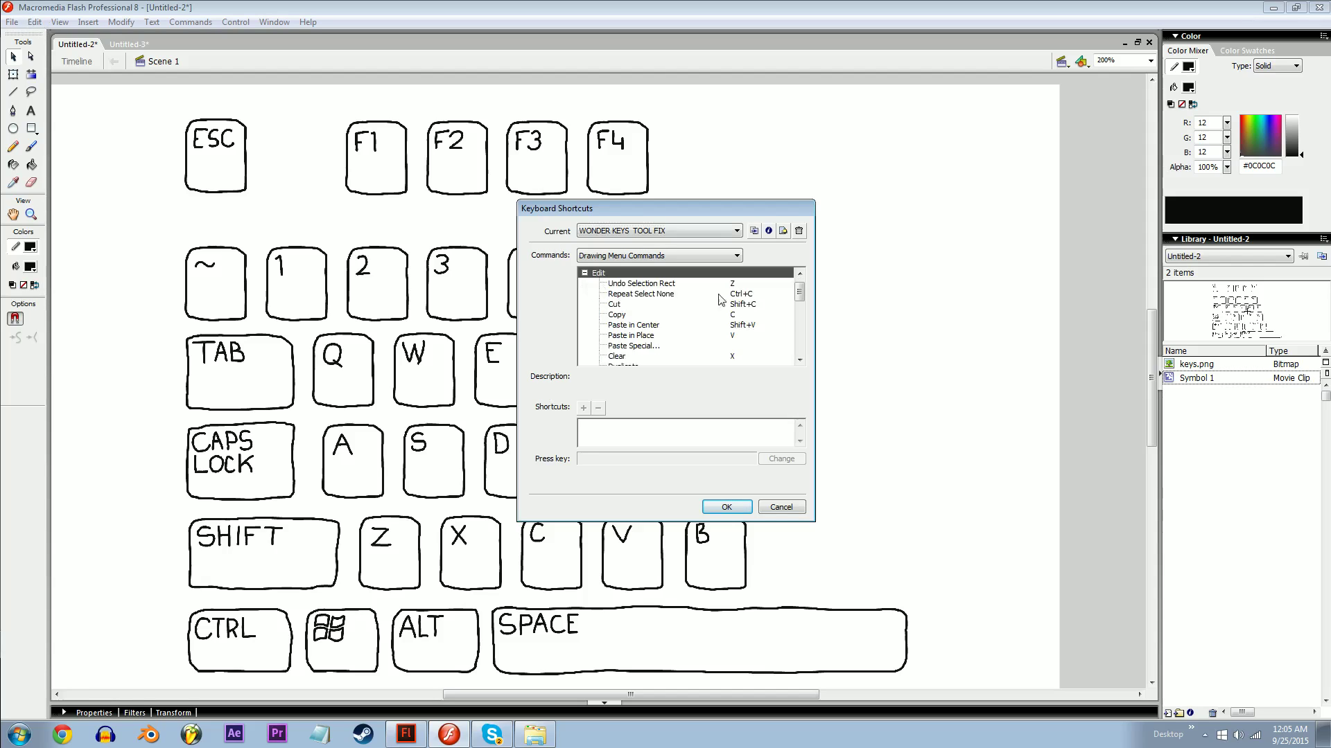
scroll(691, 310, down, 6)
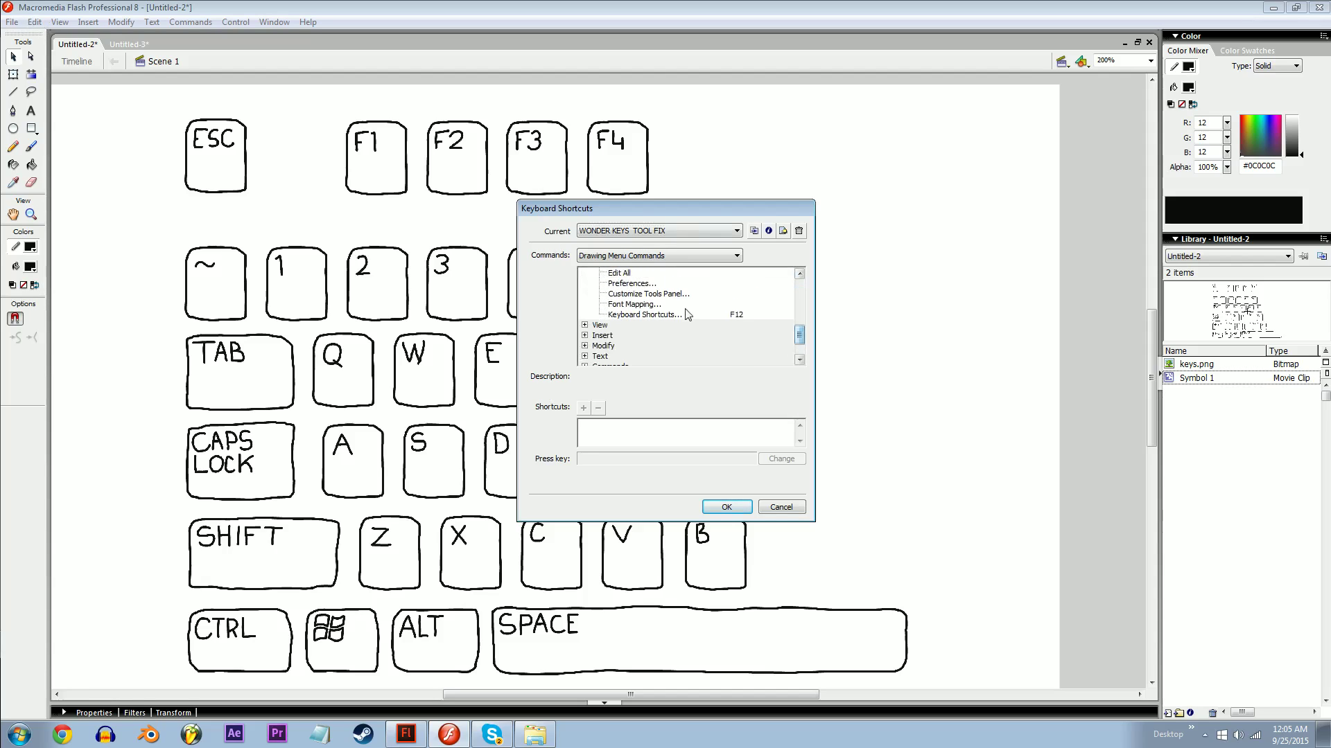
click(691, 310)
click(770, 506)
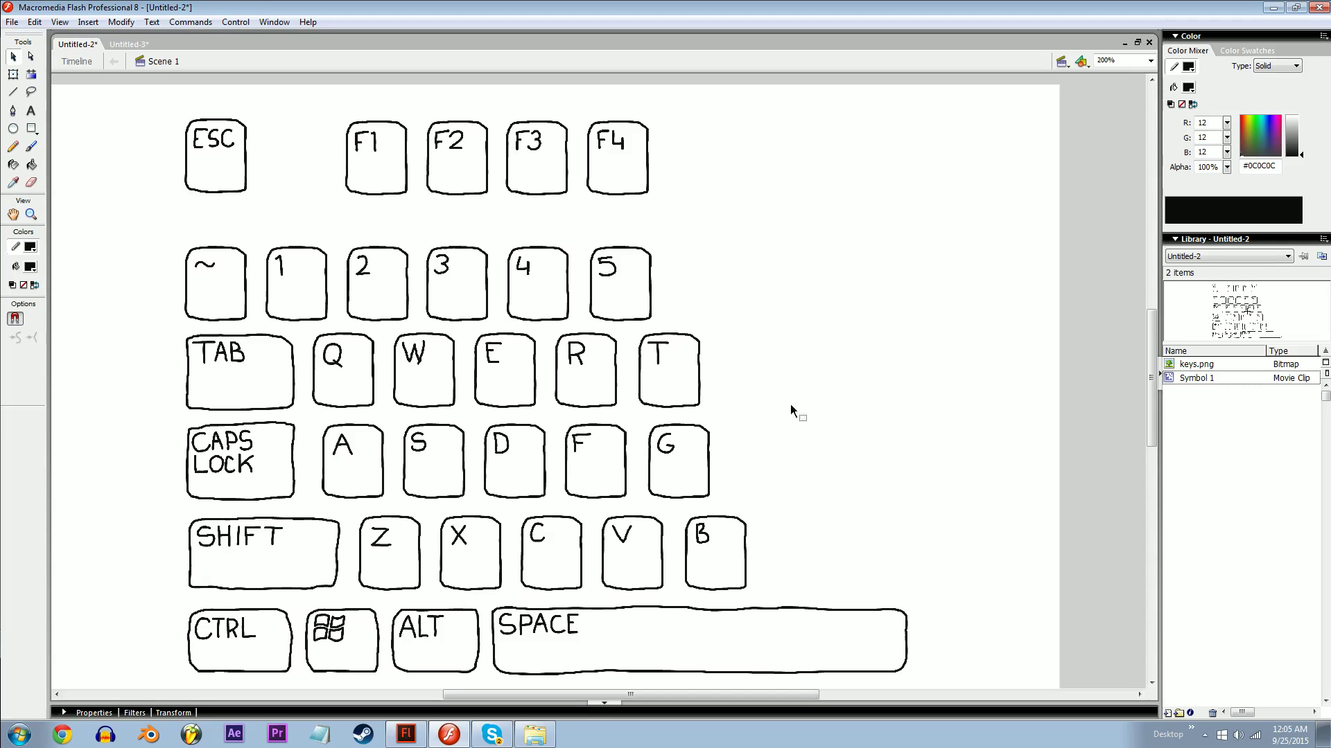
- Pan the stage slightly, then create the new blank document Untitled-4 with Ctrl+N
mouse_move(733, 447)
mouse_down()
mouse_move(758, 466)
mouse_move(775, 414)
mouse_up()
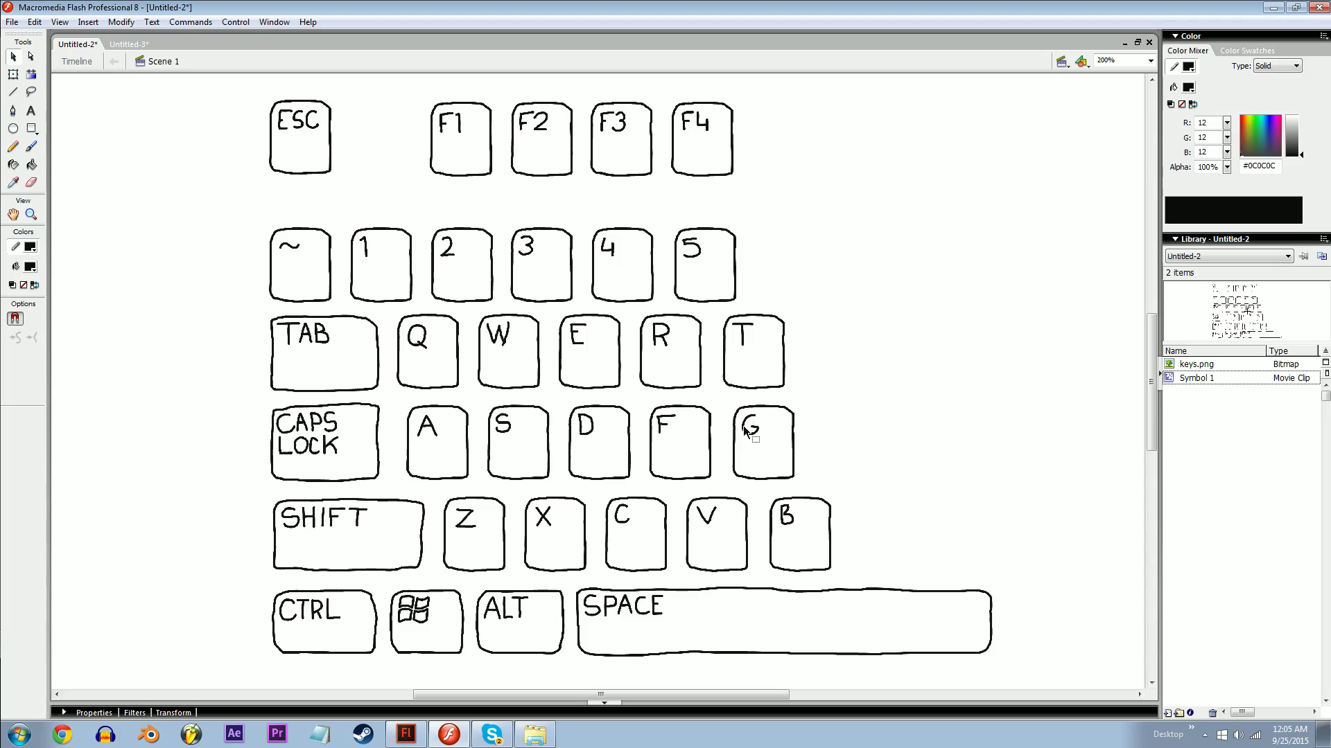
key(ctrl+n)
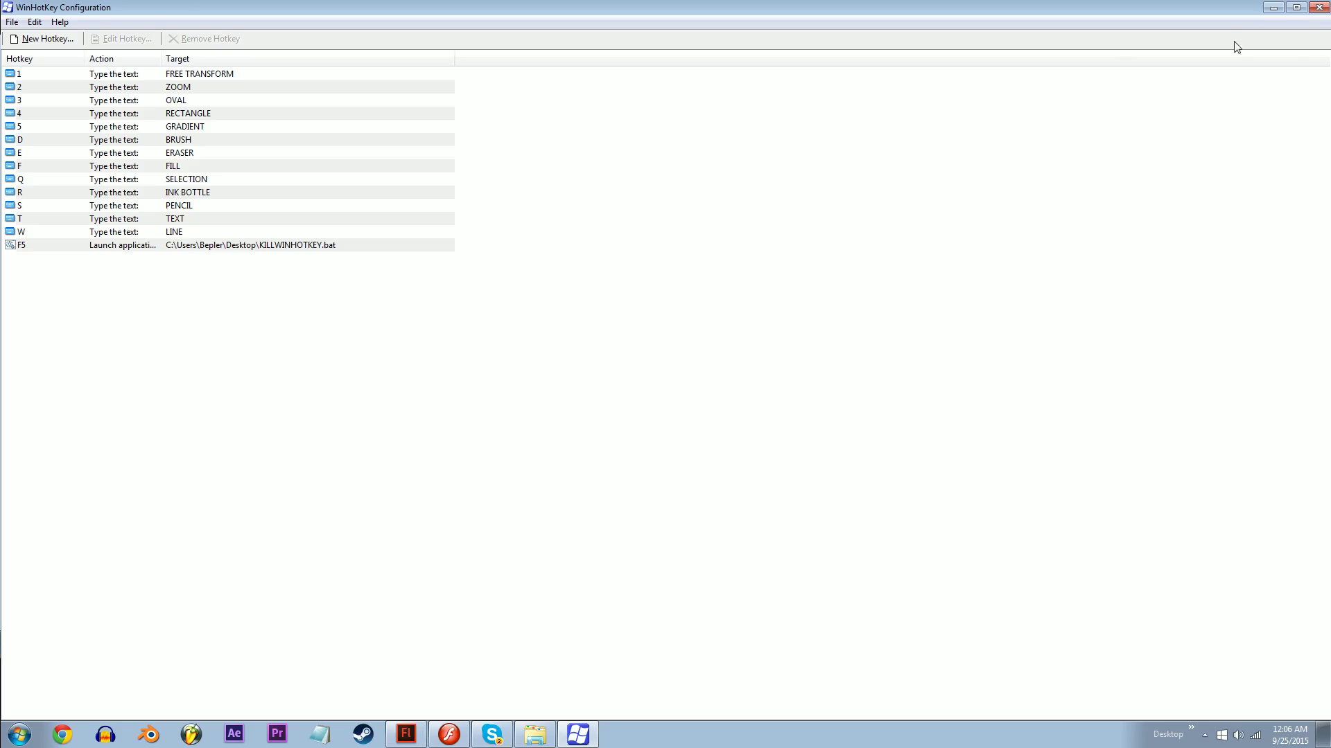
- Close WinHotKey, zoom into marked areas of the empty stage, then zoom back out
click(1323, 8)
key(z)
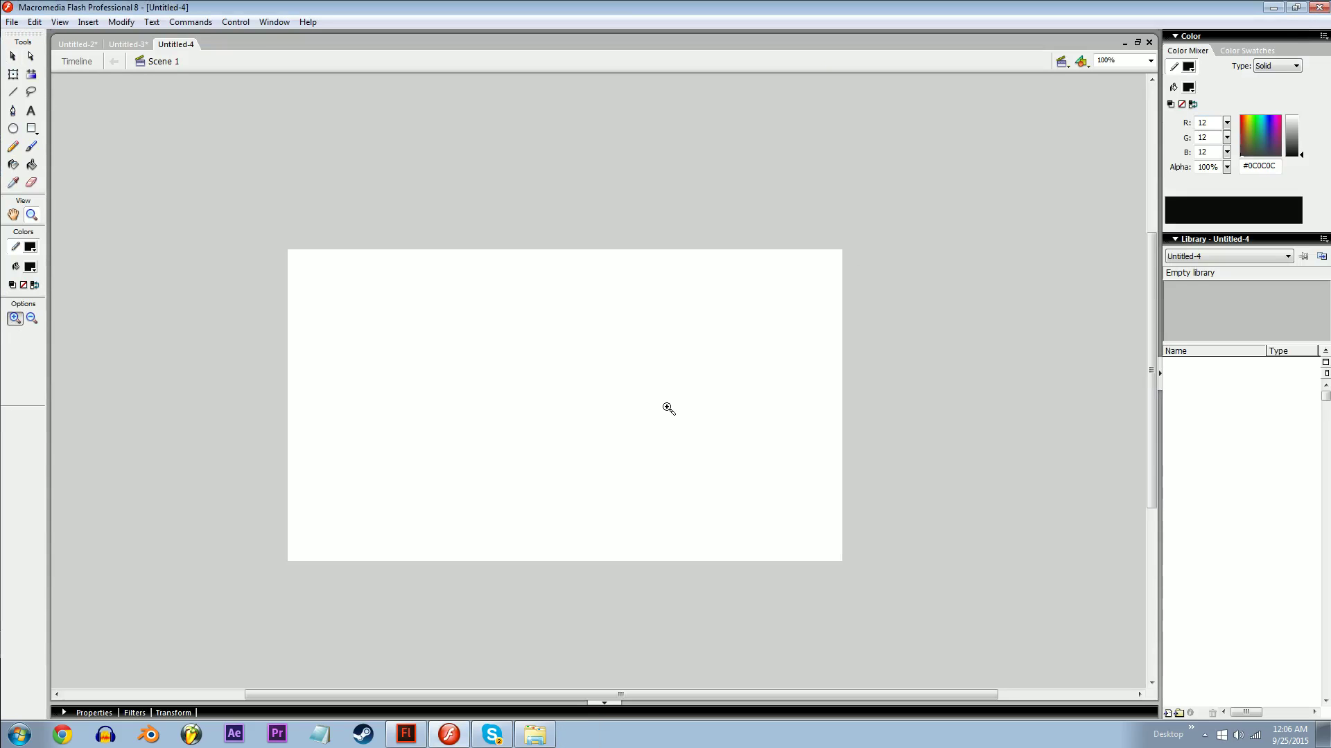
click(485, 376)
drag(389, 257, 619, 401)
drag(321, 191, 728, 499)
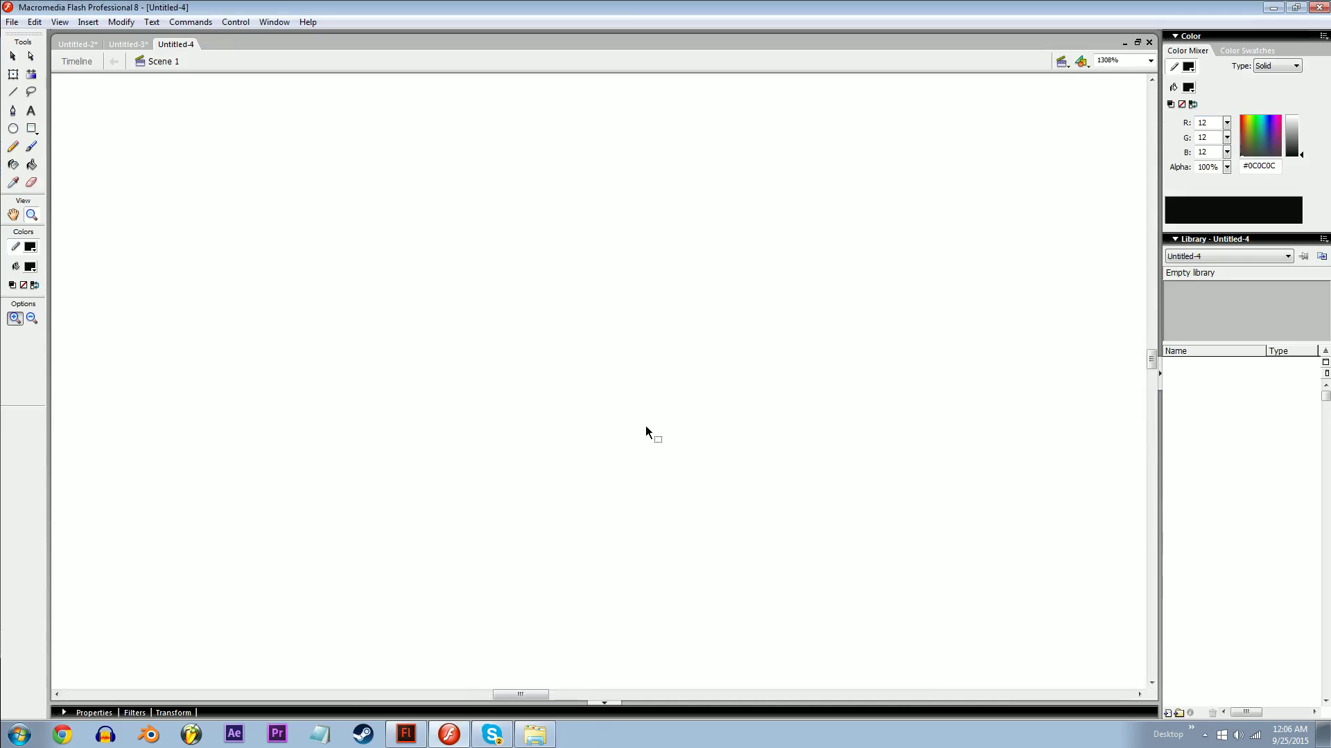
key(ctrl+minus)
key(ctrl+minus)
- Draw a curved hook-shaped pencil stroke mid-stage and zoom in on its lower end
key(y)
key(ctrl+minus)
drag(595, 277, 528, 447)
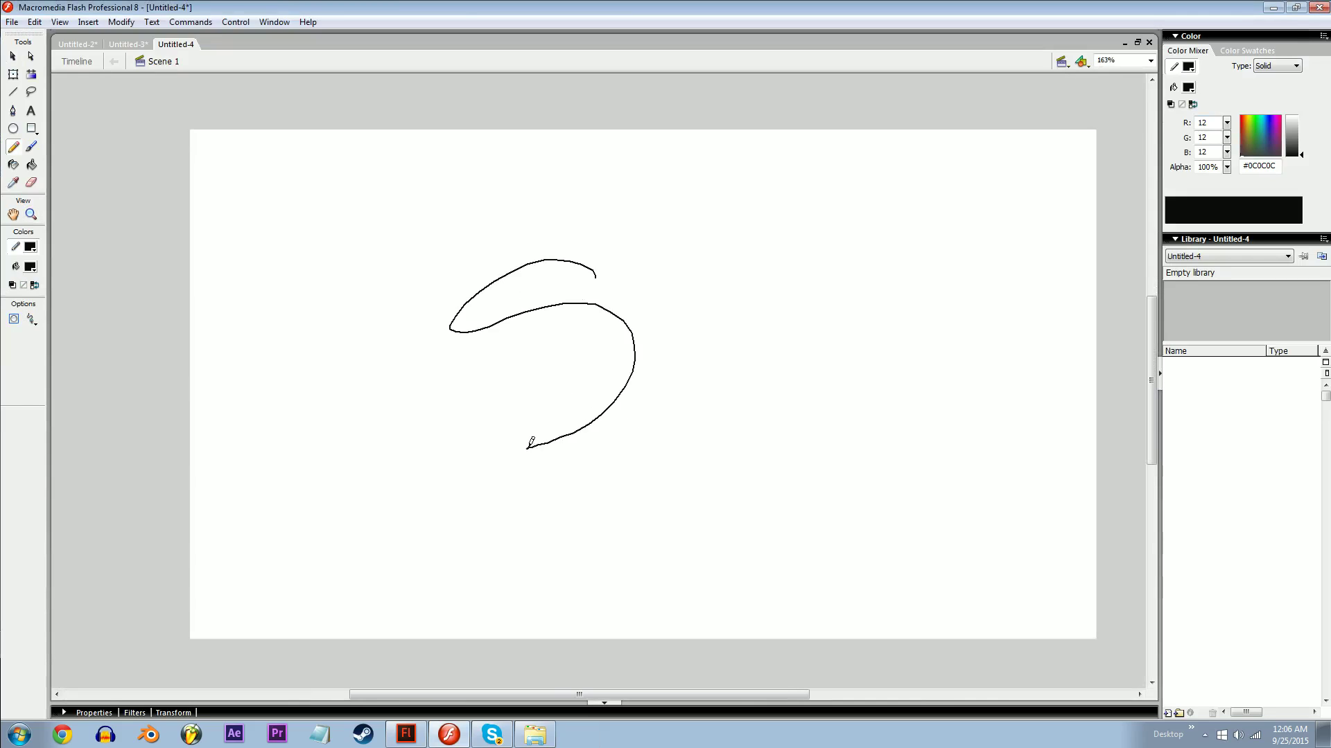
key(z)
drag(439, 366, 654, 483)
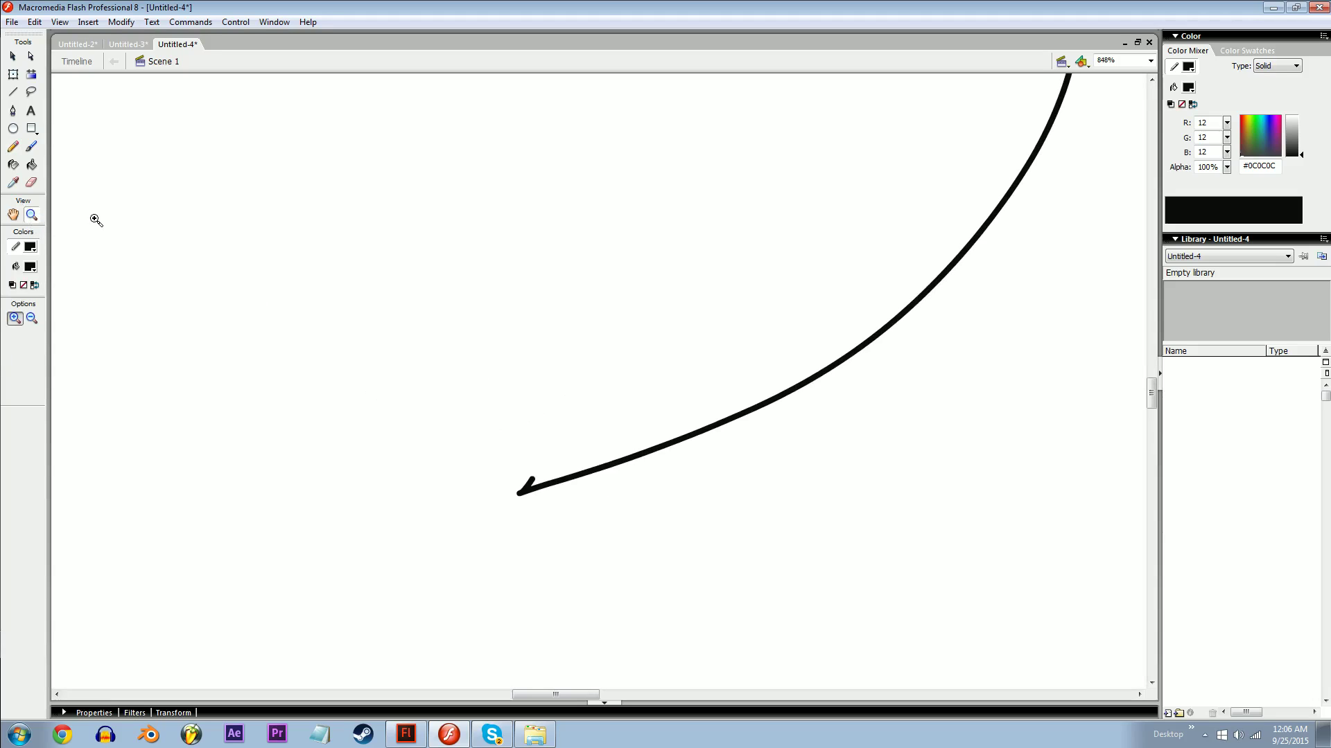
- Repeatedly zoom in and out on the stroke with the Zoom shortcuts, ending at 250%
click(61, 22)
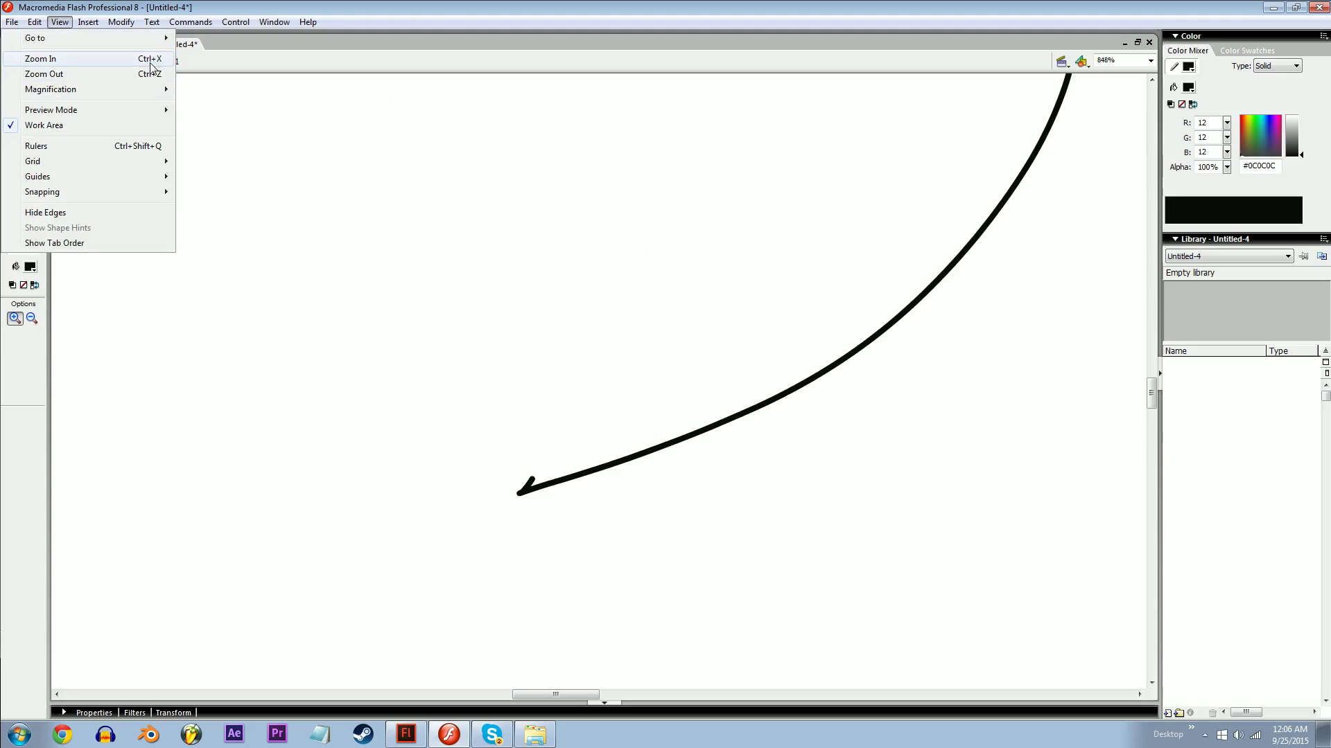
drag(317, 155, 362, 192)
key(ctrl+z)
key(ctrl+minus)
key(ctrl+minus)
key(ctrl+minus)
key(ctrl+minus)
key(ctrl+equal)
key(ctrl+equal)
key(ctrl+equal)
key(ctrl+minus)
key(ctrl+minus)
key(ctrl+minus)
key(ctrl+minus)
key(ctrl+equal)
key(ctrl+equal)
key(ctrl+equal)
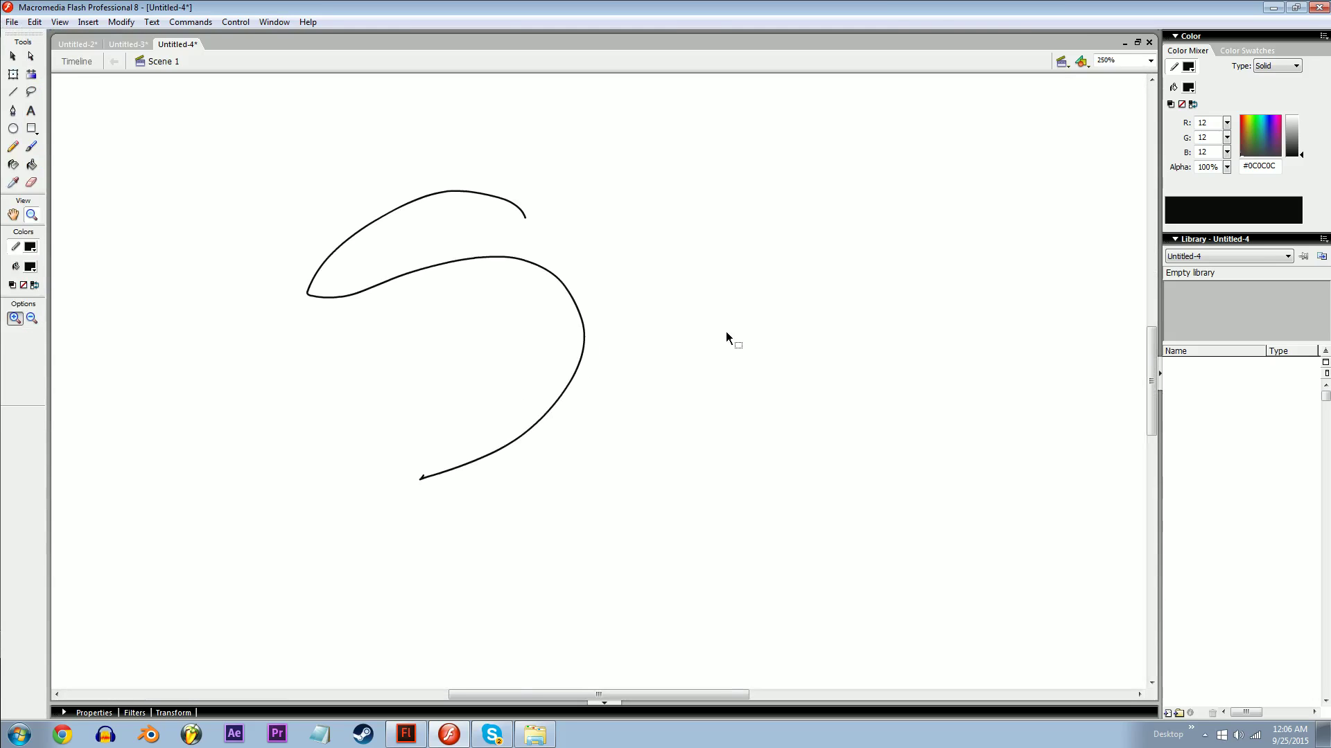
key(ctrl+equal)
key(ctrl+minus)
key(ctrl+equal)
key(ctrl+minus)
key(ctrl+equal)
key(ctrl+minus)
key(ctrl+equal)
key(ctrl+minus)
key(ctrl+equal)
key(ctrl+minus)
key(ctrl+minus)
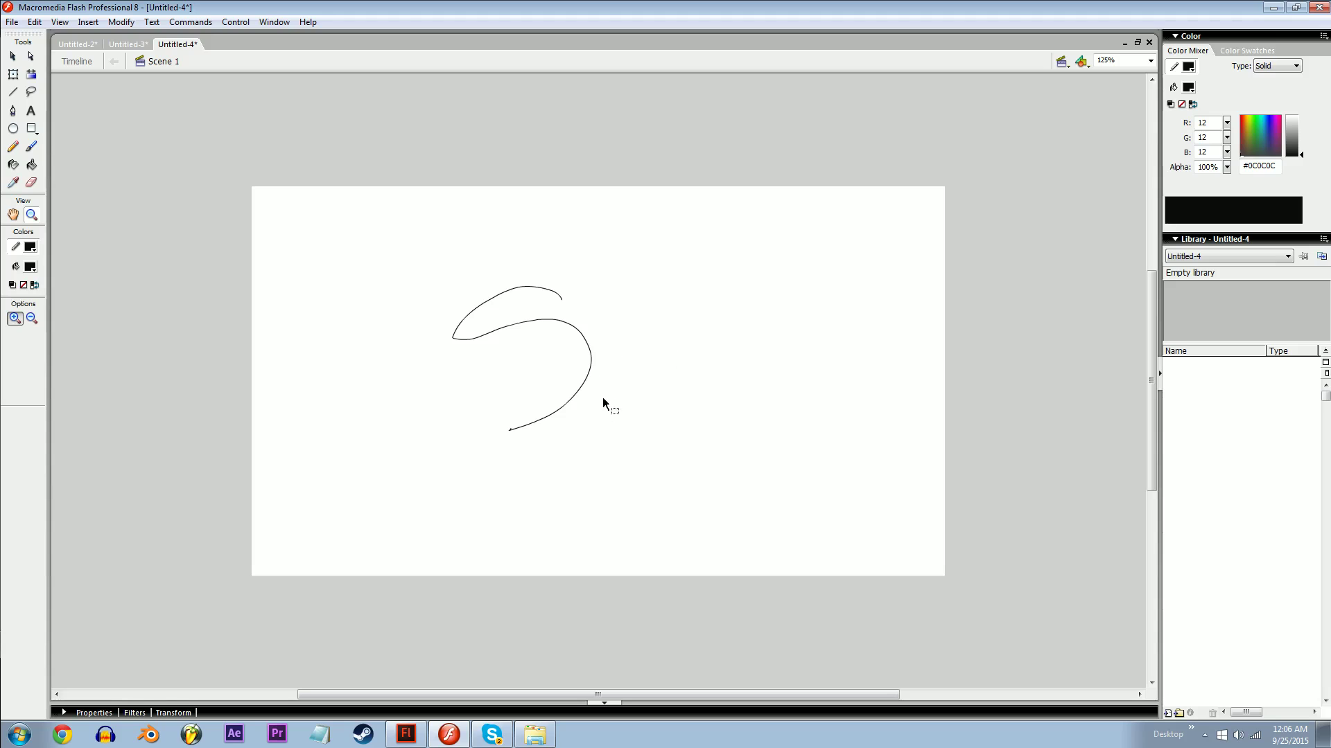
key(ctrl+equal)
key(ctrl+equal)
key(ctrl+equal)
key(ctrl+equal)
key(ctrl+minus)
key(ctrl+minus)
key(ctrl+minus)
key(ctrl+minus)
key(ctrl+equal)
key(ctrl+equal)
key(ctrl+equal)
key(ctrl+minus)
key(ctrl+minus)
- Pan around the stroke, return to 250% with the Selection tool, and select the whole stroke
key(ctrl+equal)
key(ctrl+equal)
key(ctrl+minus)
key(ctrl+minus)
drag(682, 489, 650, 347)
key(v)
click(609, 331)
key(ctrl+equal)
key(ctrl+equal)
key(ctrl+equal)
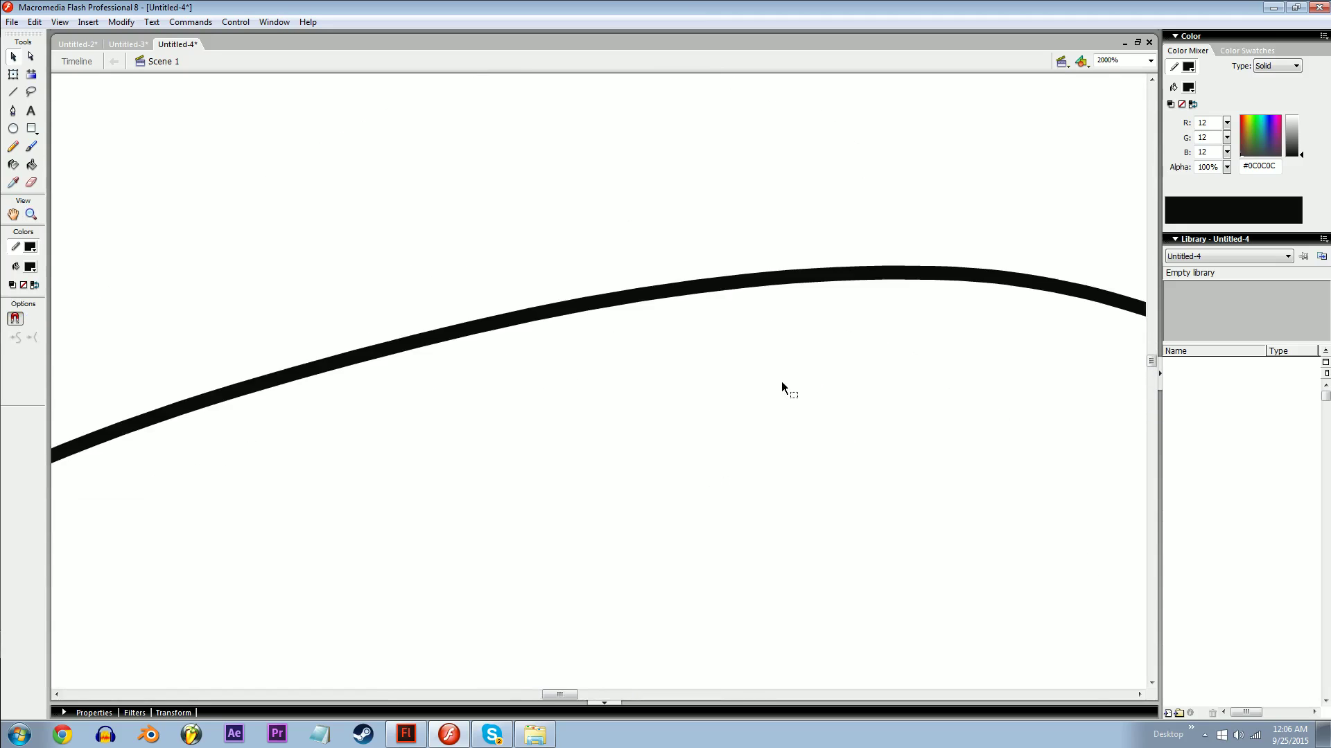
key(ctrl+minus)
key(ctrl+minus)
key(ctrl+minus)
key(ctrl+minus)
key(ctrl+minus)
key(ctrl+minus)
key(ctrl+minus)
key(ctrl+minus)
key(ctrl+equal)
key(ctrl+equal)
key(ctrl+equal)
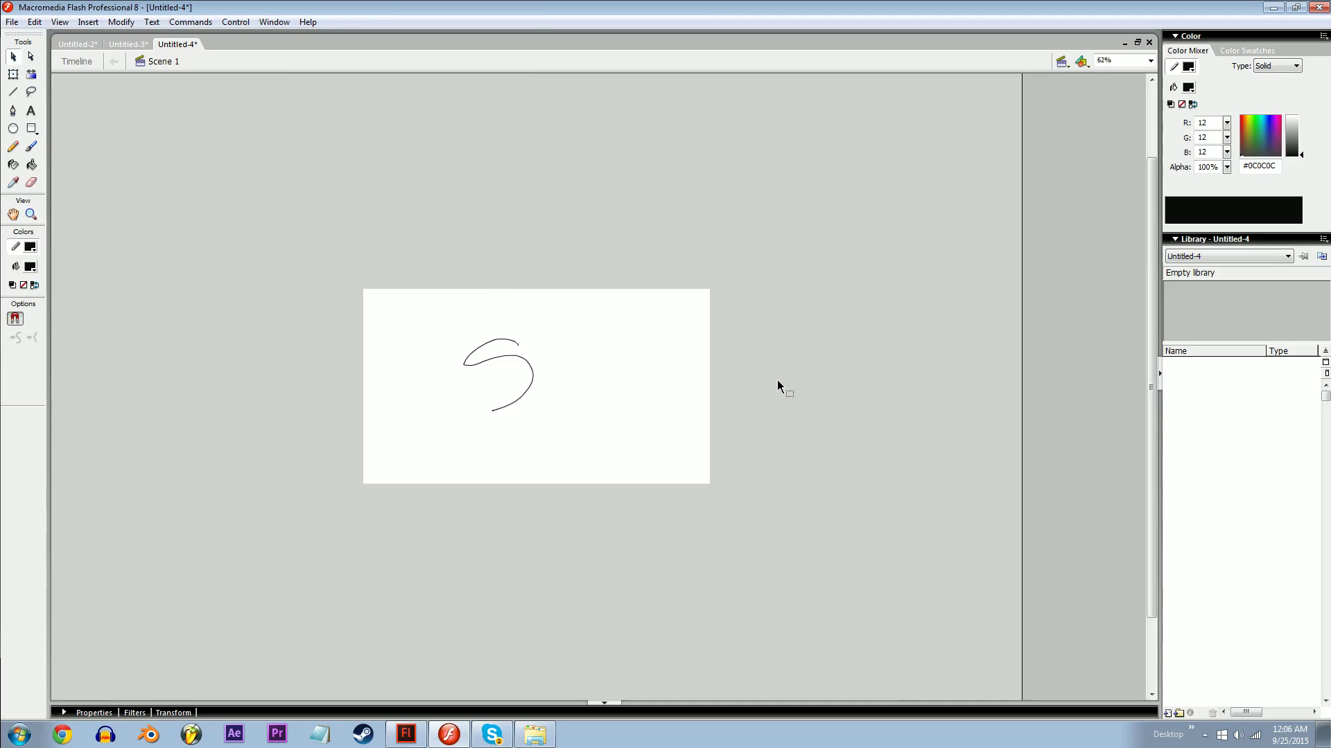
key(ctrl+equal)
key(ctrl+equal)
key(ctrl+equal)
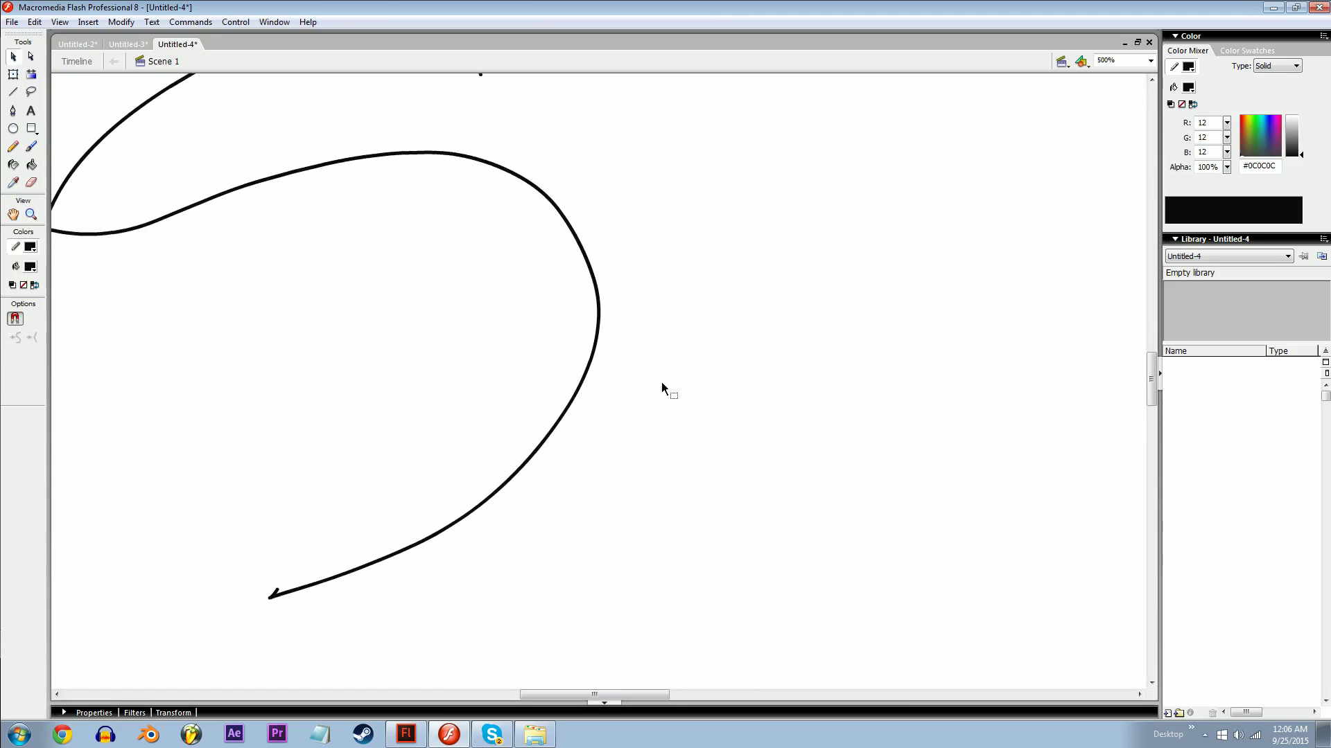
key(ctrl+minus)
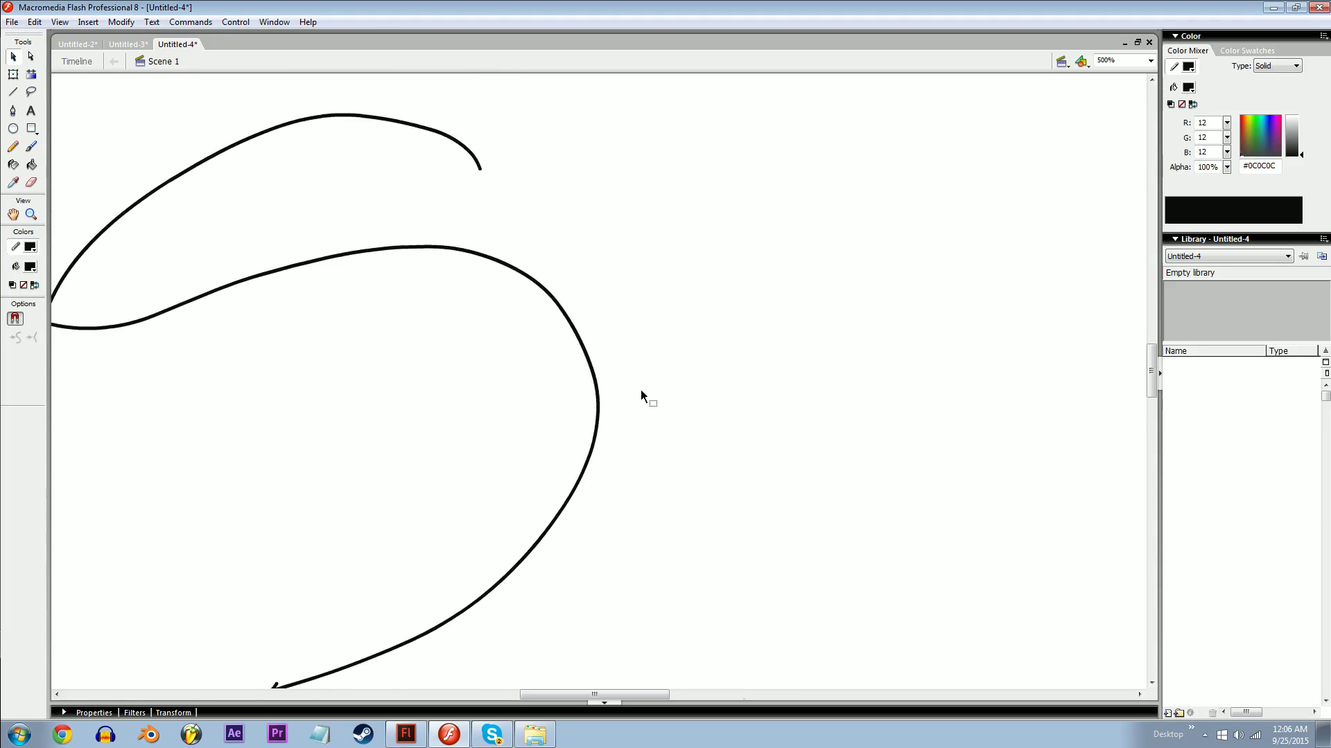
mouse_move(708, 198)
mouse_down()
mouse_move(616, 233)
mouse_move(273, 564)
mouse_up()
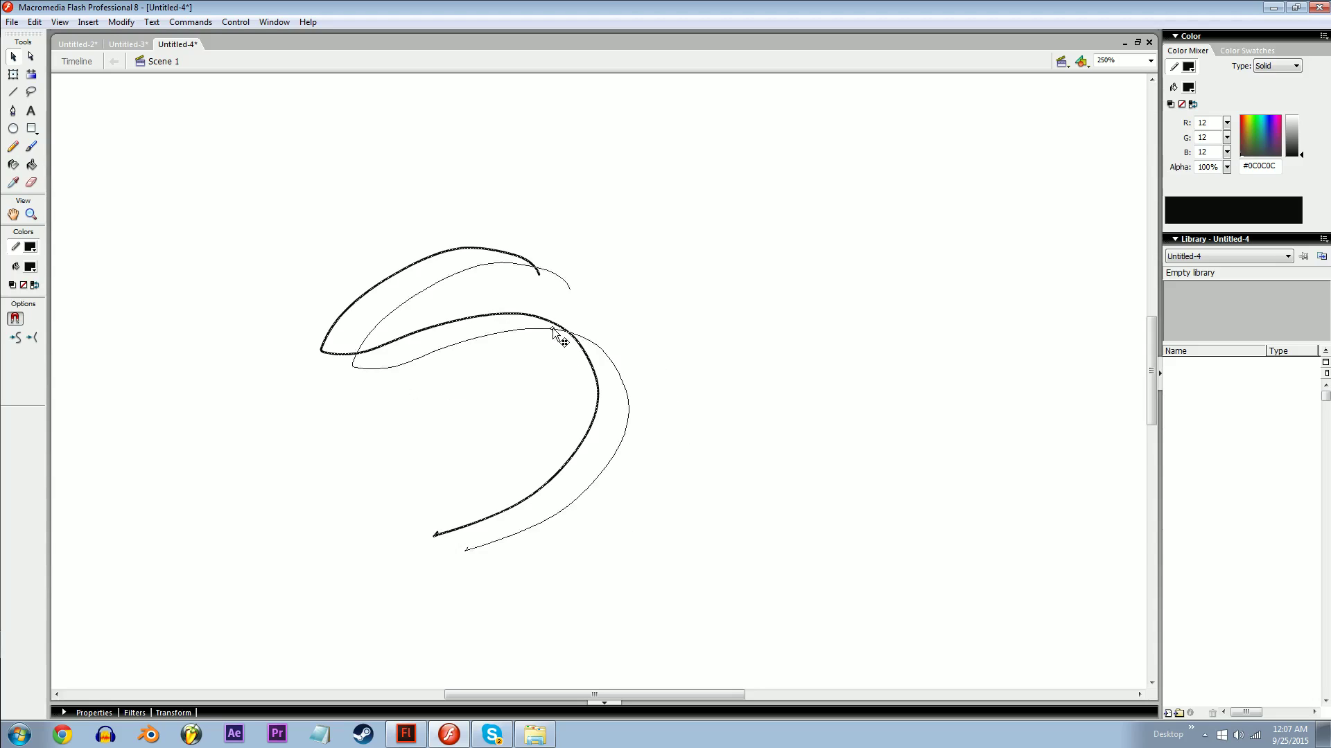
- Move the stroke right and down, check Modify > Transform, then flip it vertically and horizontally
drag(499, 308, 616, 367)
click(115, 22)
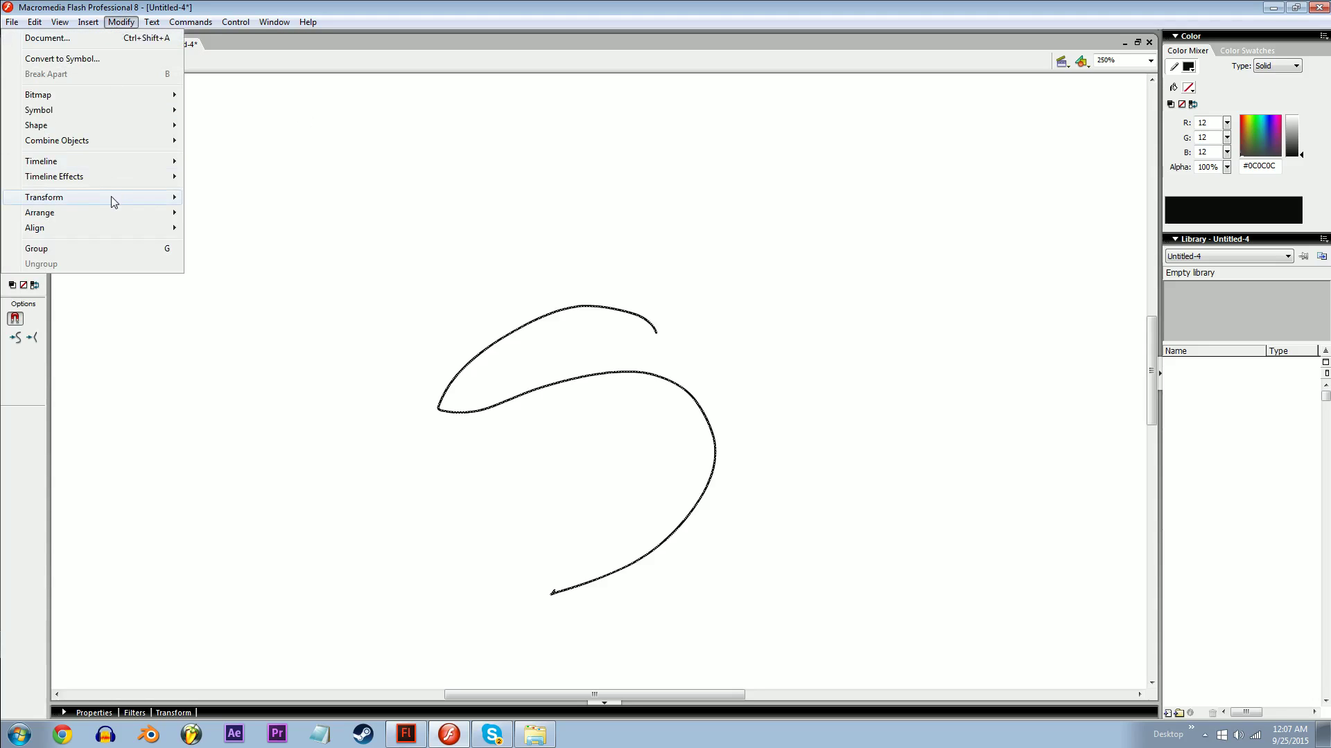
mouse_move(108, 206)
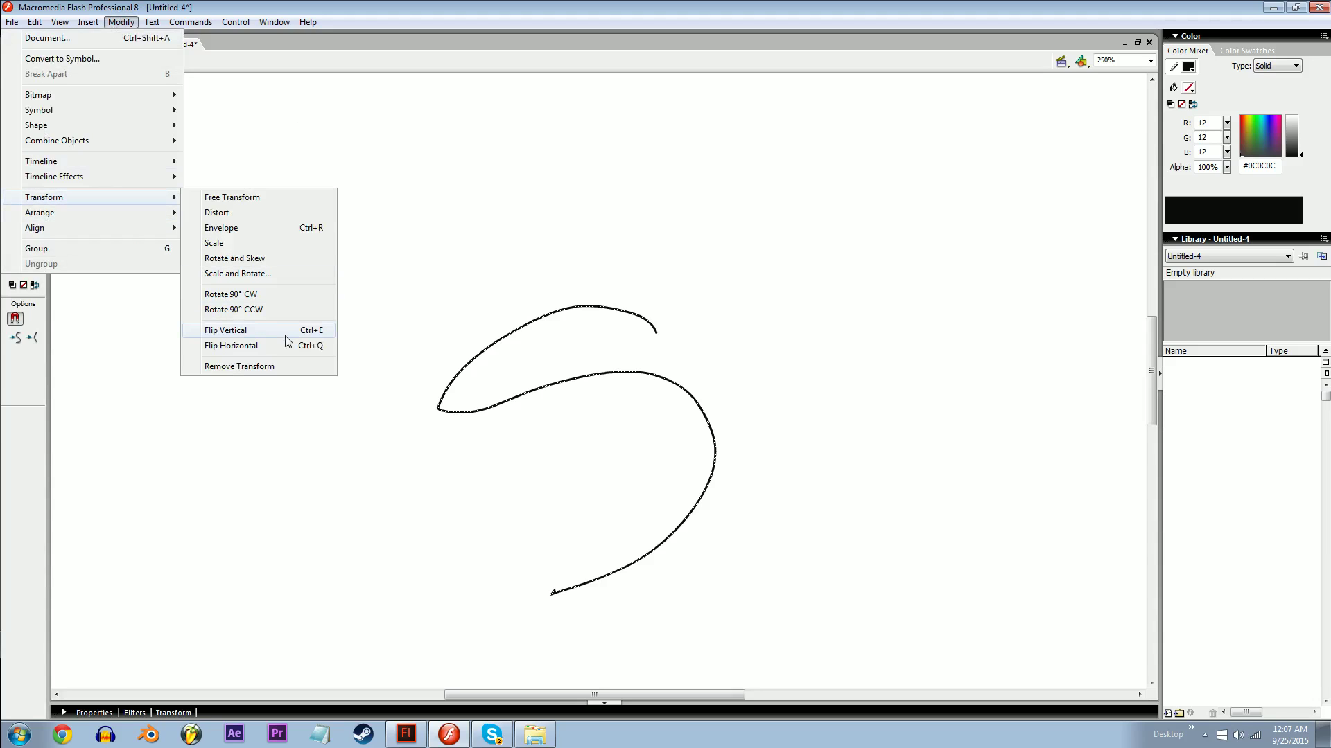
drag(820, 217, 352, 597)
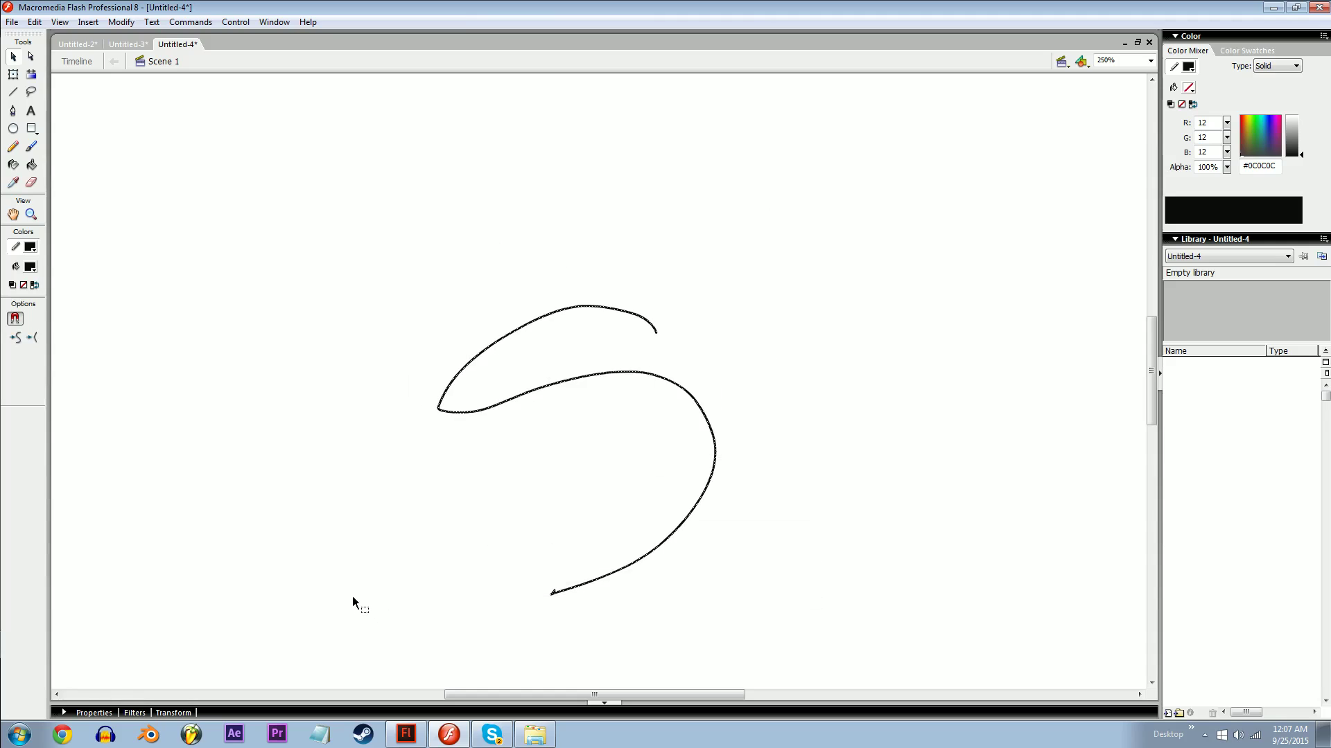
key(ctrl+e)
key(ctrl+q)
key(ctrl+e)
- Move the curve down and left, then flip it horizontally and vertically several more times
scroll(560, 401, up, 3)
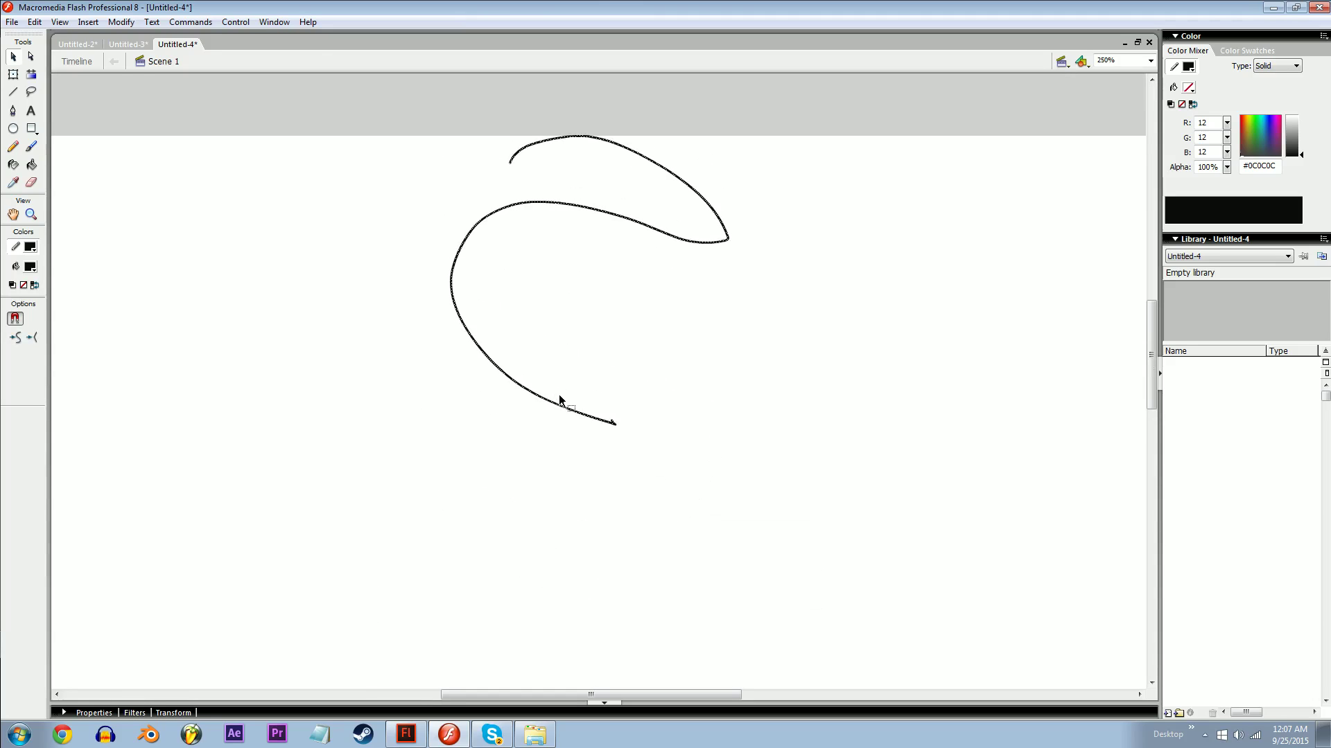
drag(546, 430, 551, 388)
drag(594, 169, 548, 353)
key(ctrl+q)
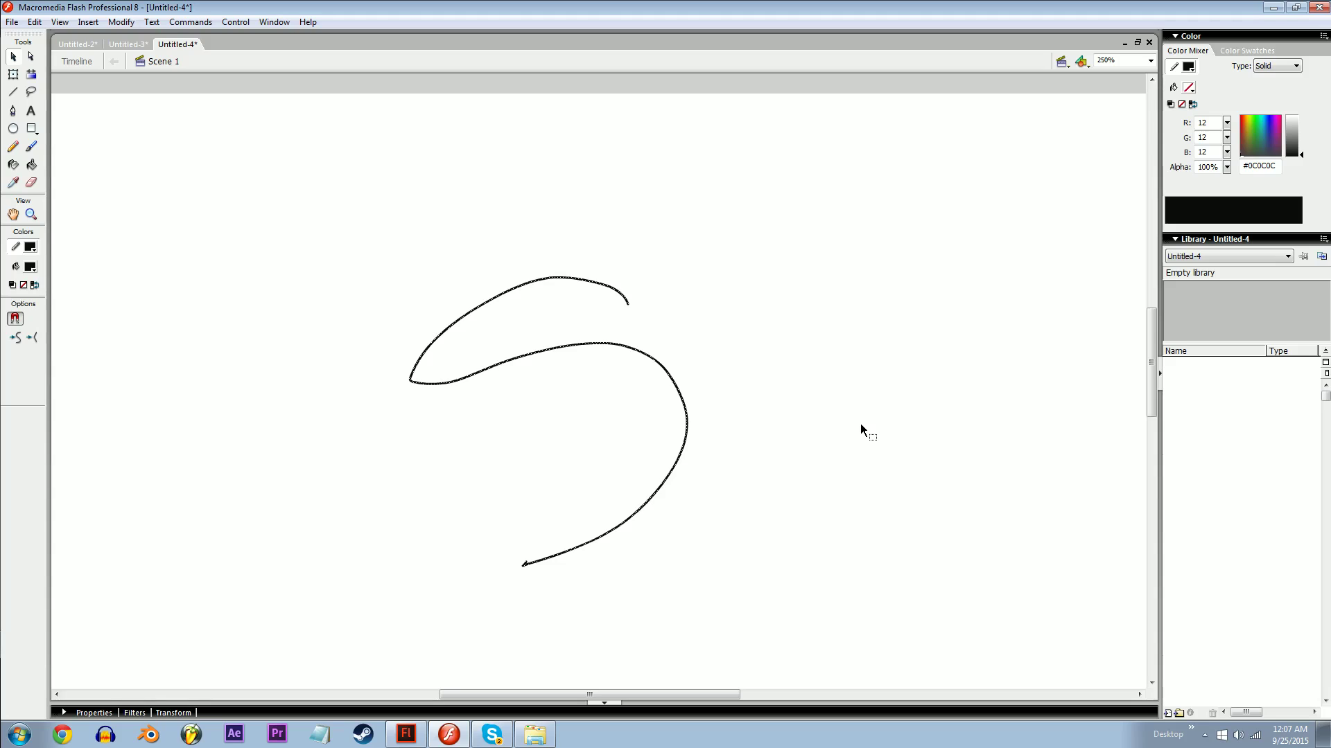
key(ctrl+e)
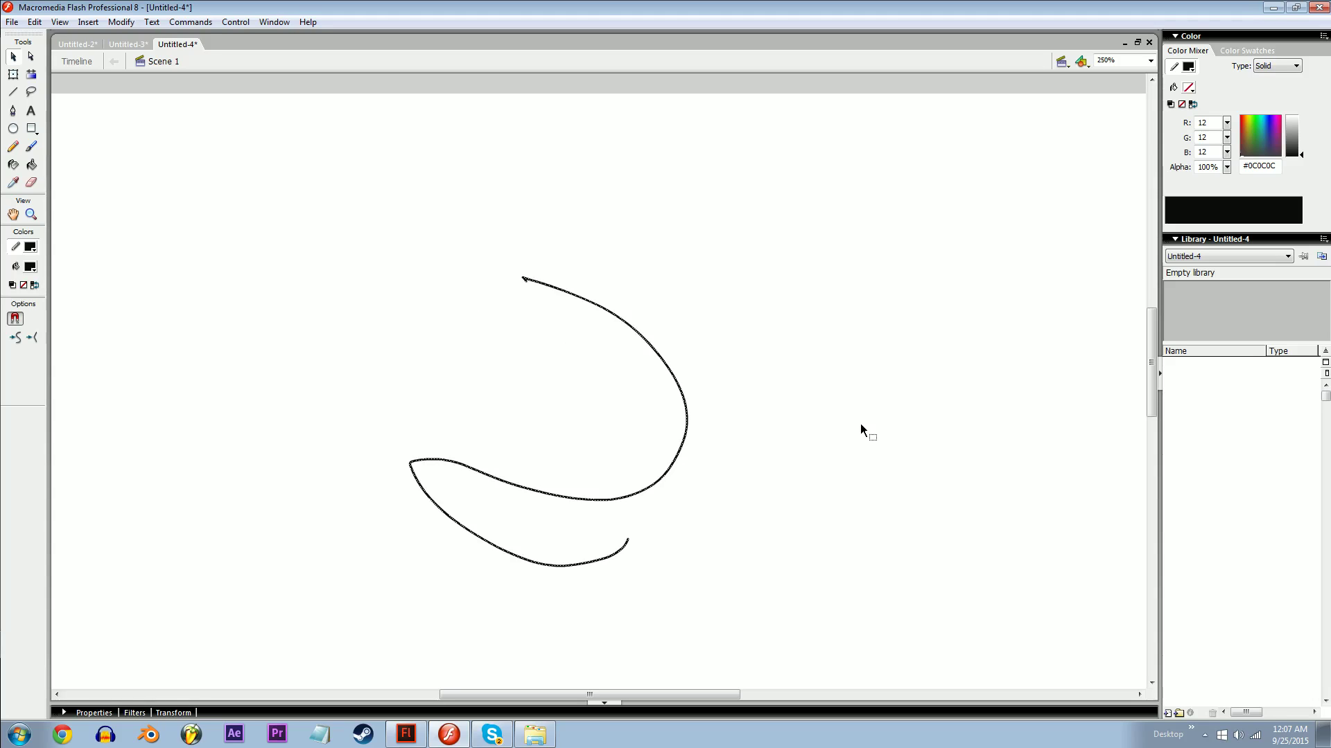
key(ctrl+e)
key(ctrl+q)
key(ctrl+q)
key(ctrl+q)
key(ctrl+e)
key(ctrl+q)
key(ctrl+e)
key(ctrl+q)
key(ctrl+e)
key(ctrl+q)
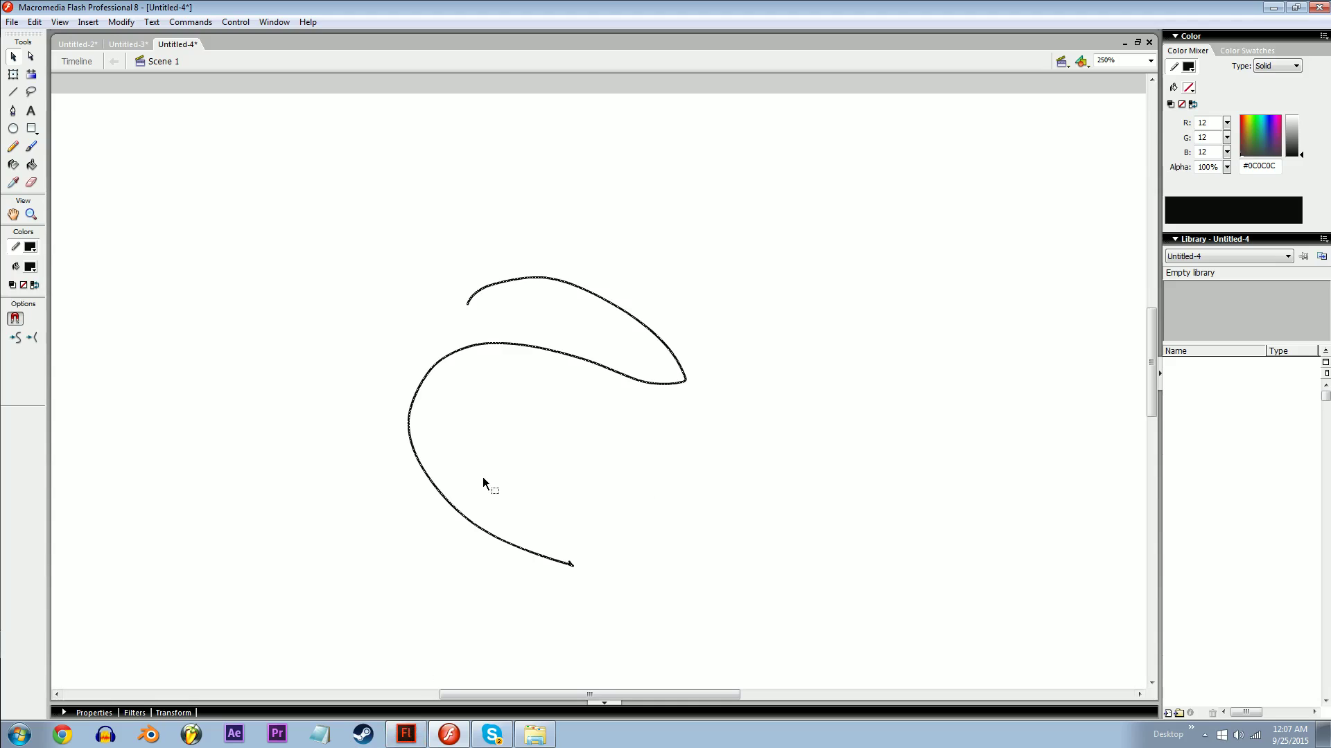
- Zoom out, move the S-shaped stroke upper left, then centre it horizontally and vertically on stage
mouse_move(504, 470)
mouse_down()
mouse_move(576, 471)
mouse_move(576, 425)
mouse_move(559, 435)
mouse_up()
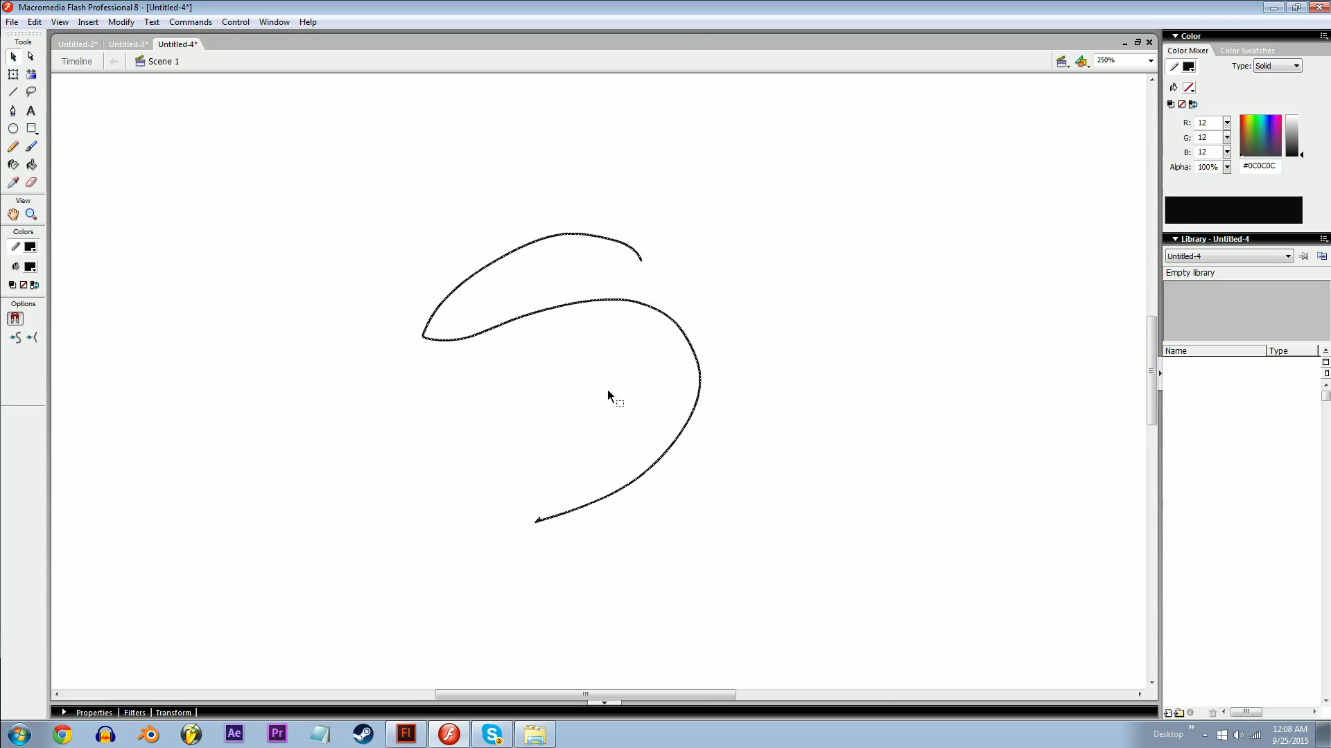
key(ctrl+minus)
drag(631, 378, 457, 321)
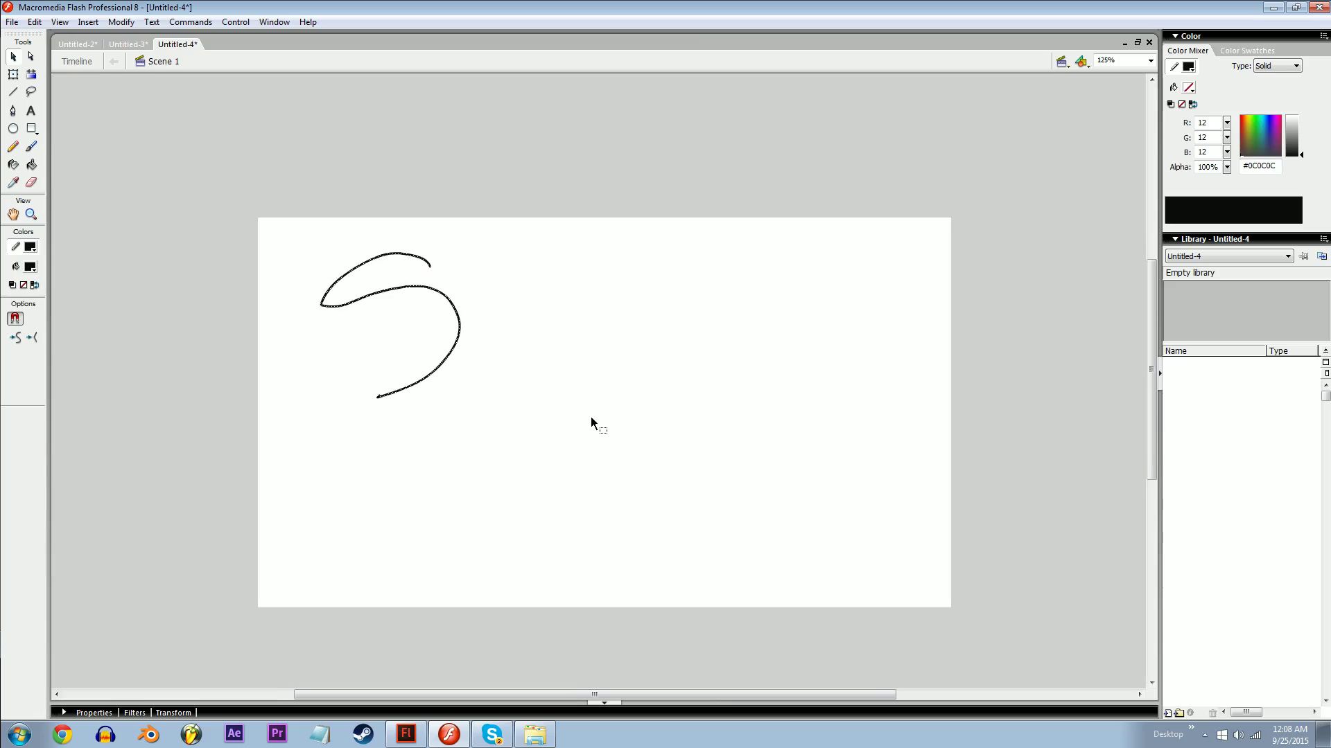
key(ctrl+alt+2)
key(ctrl+alt+5)
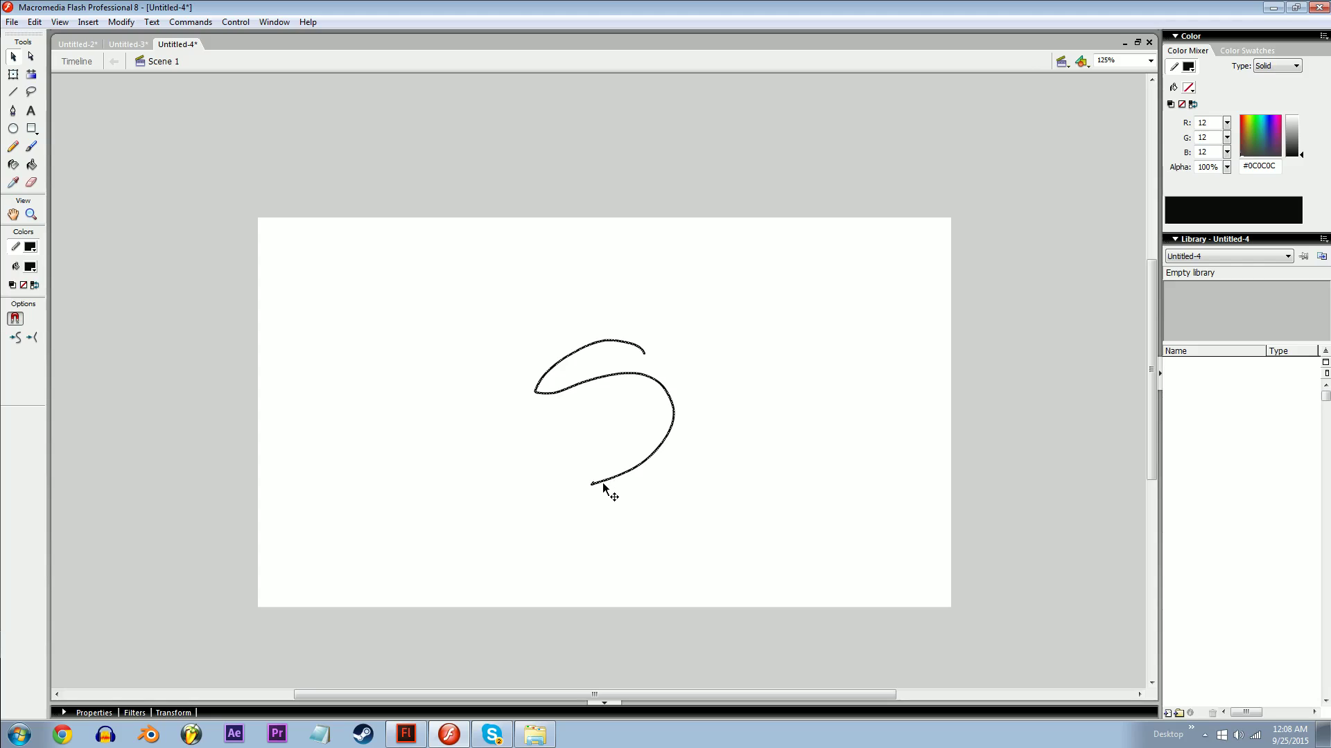
- Draw six short pencil strokes right of the S, select them and centre them on stage
key(y)
drag(855, 275, 839, 289)
drag(877, 345, 851, 344)
mouse_move(818, 351)
mouse_down()
mouse_move(883, 444)
mouse_move(835, 442)
mouse_up()
drag(789, 426, 736, 441)
drag(750, 472, 775, 495)
drag(803, 537, 839, 558)
key(v)
mouse_move(956, 203)
mouse_down()
mouse_move(884, 246)
mouse_move(697, 626)
mouse_up()
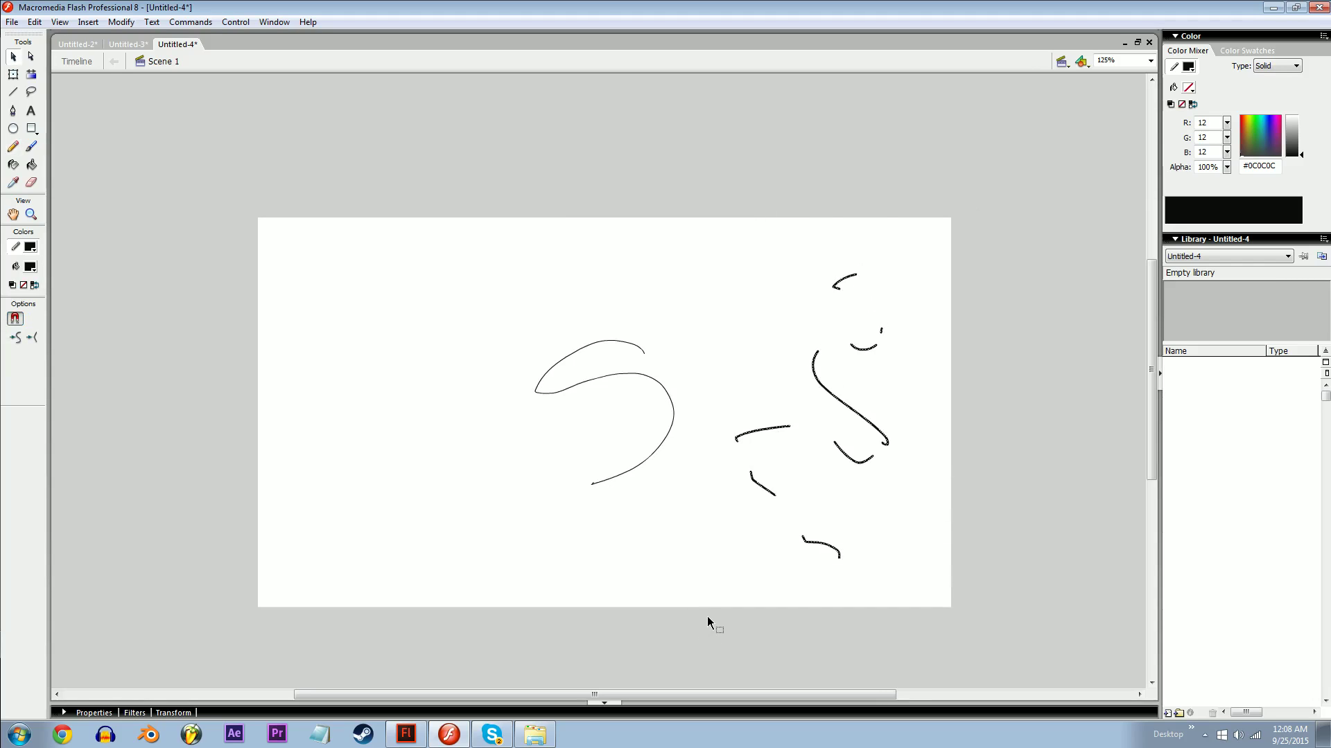
key(ctrl+alt+2)
key(ctrl+alt+5)
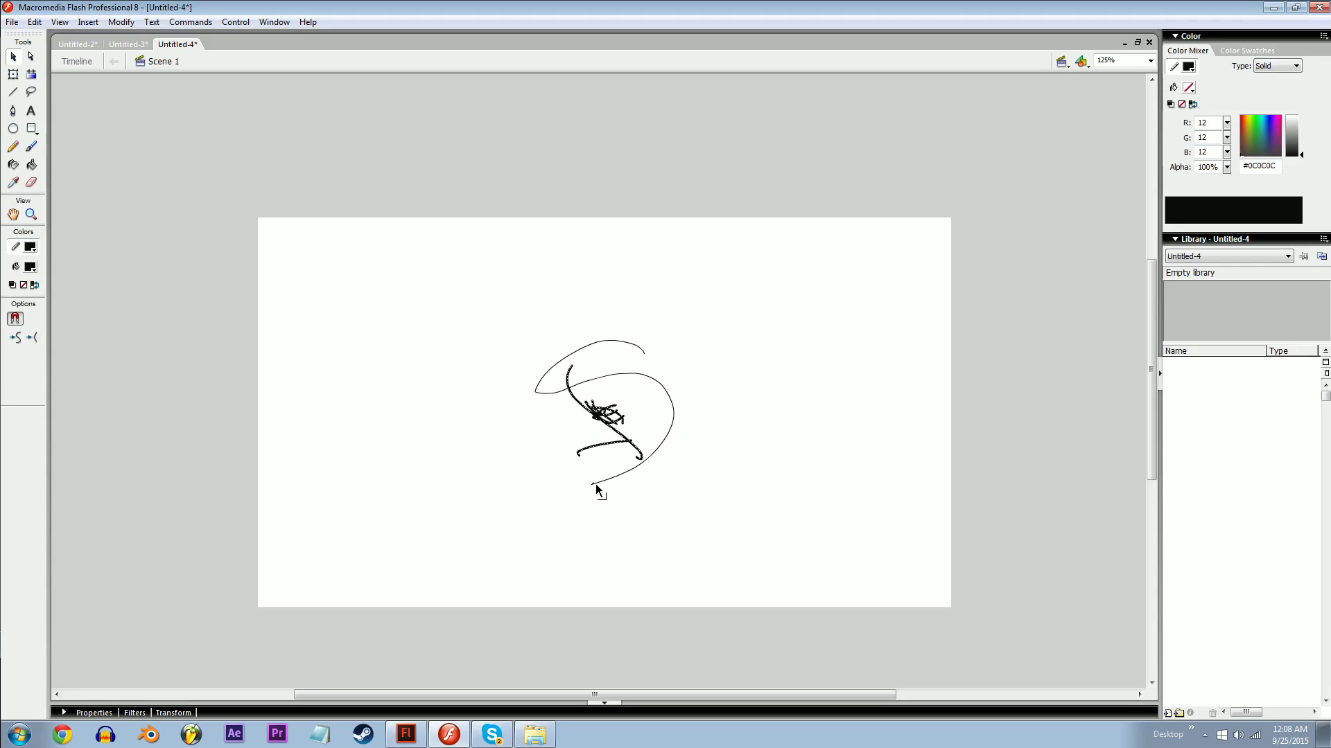
- Review the Modify > Align commands, then select the scribble pile and pull its right part apart
click(120, 22)
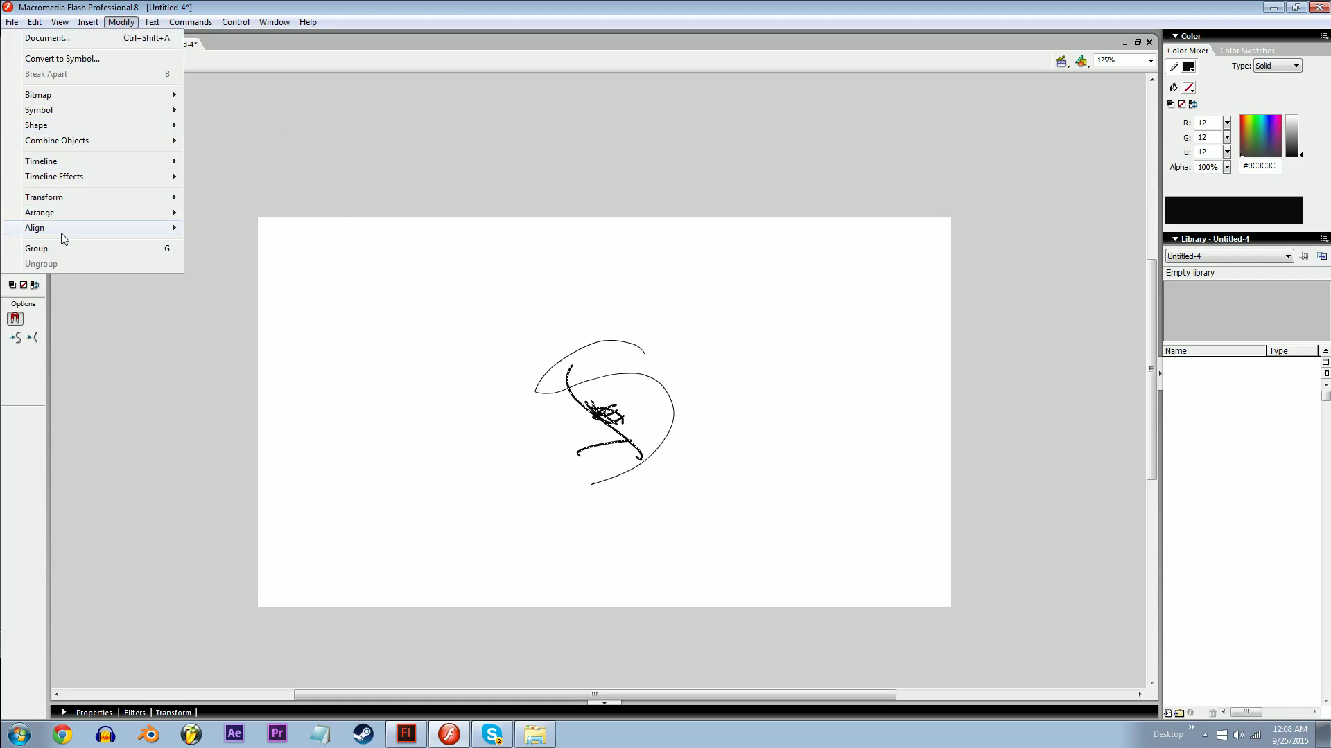
mouse_move(61, 233)
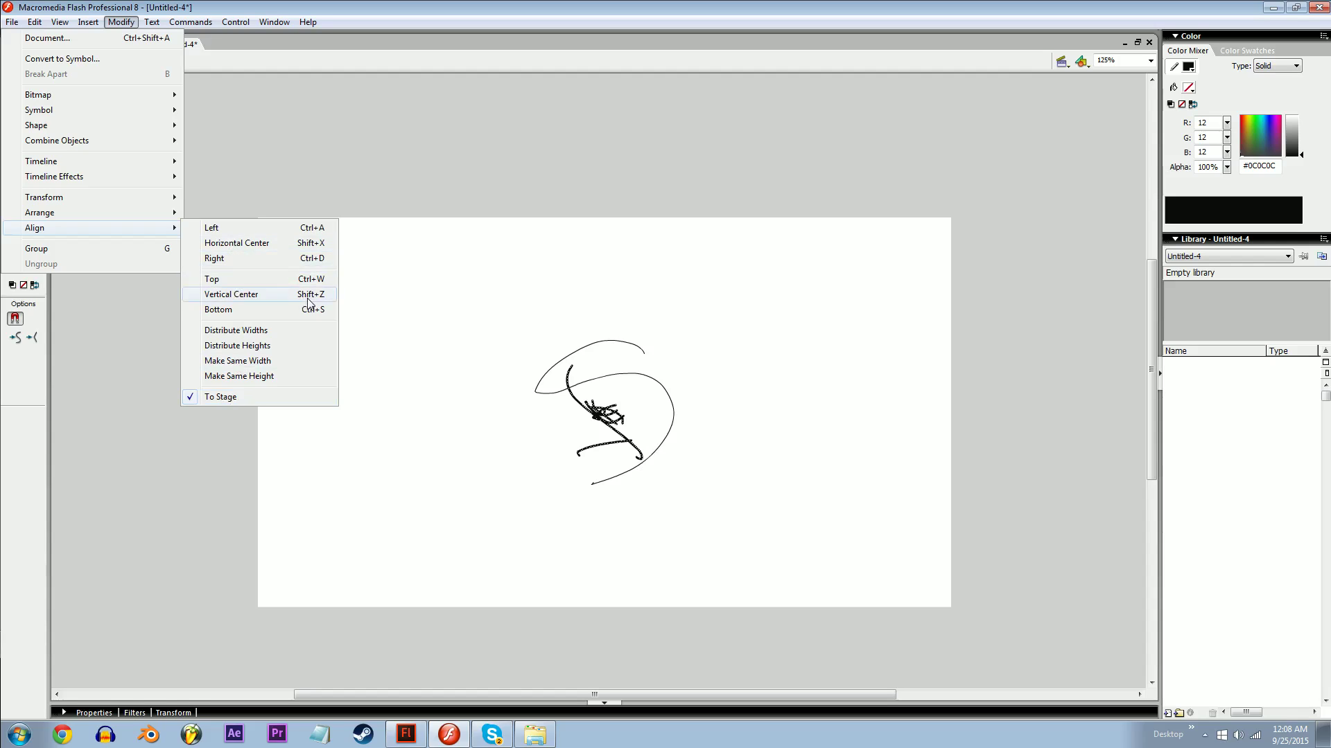
click(312, 243)
drag(564, 155, 712, 498)
drag(744, 277, 595, 567)
drag(646, 409, 705, 409)
- Delete the selected strokes and draw an orange circle with no outline
key(Delete)
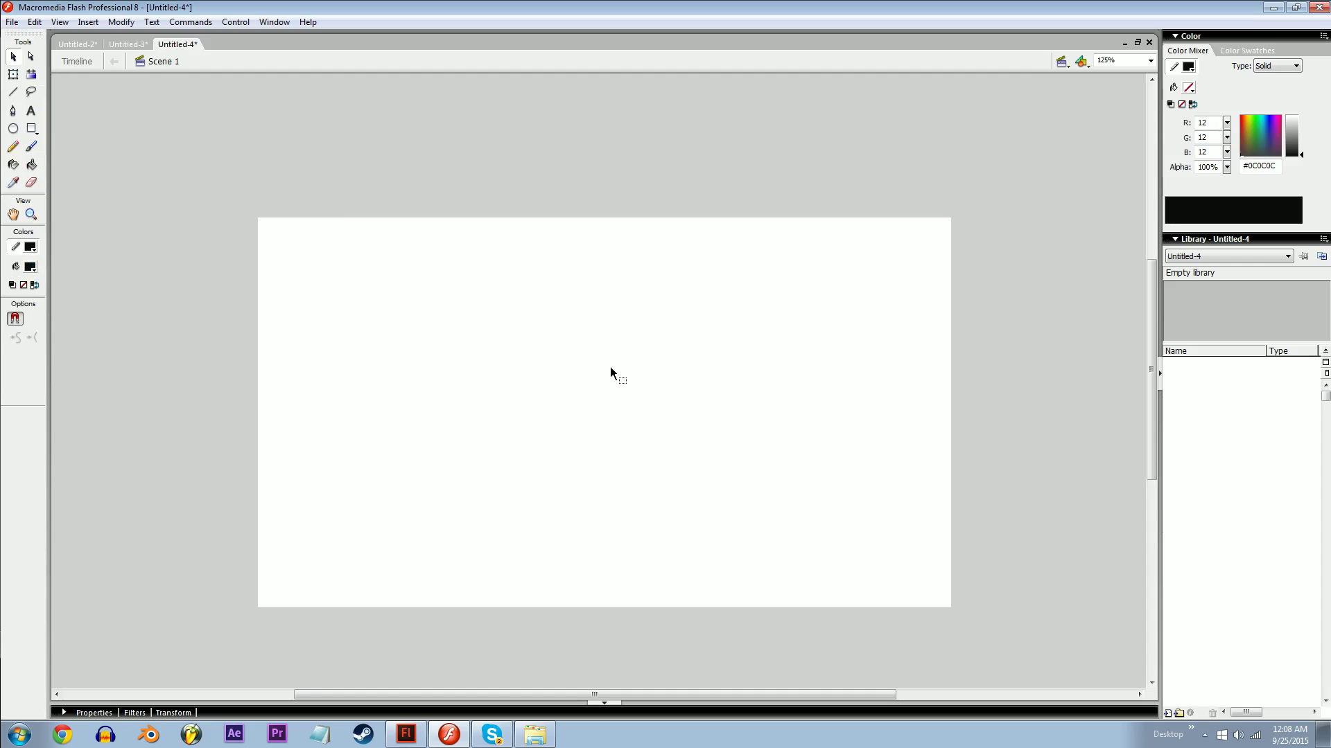
click(29, 267)
click(156, 392)
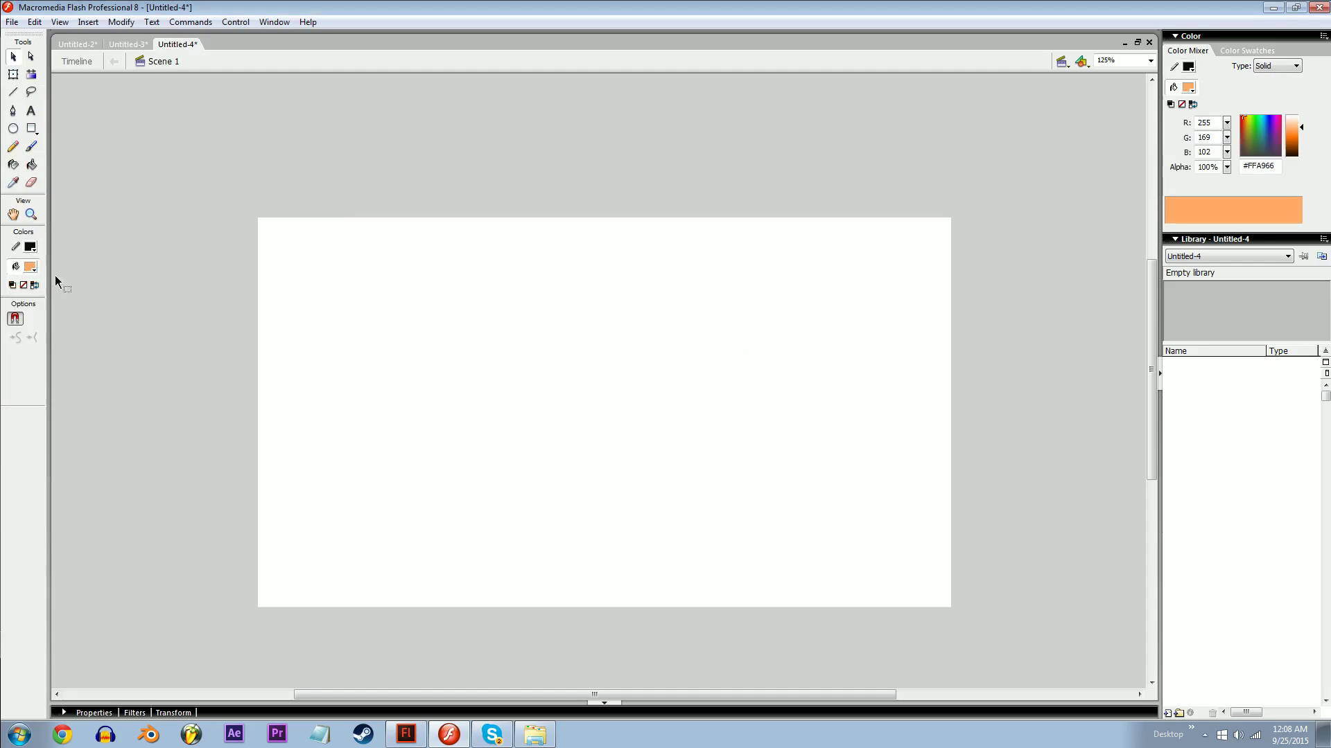
click(29, 247)
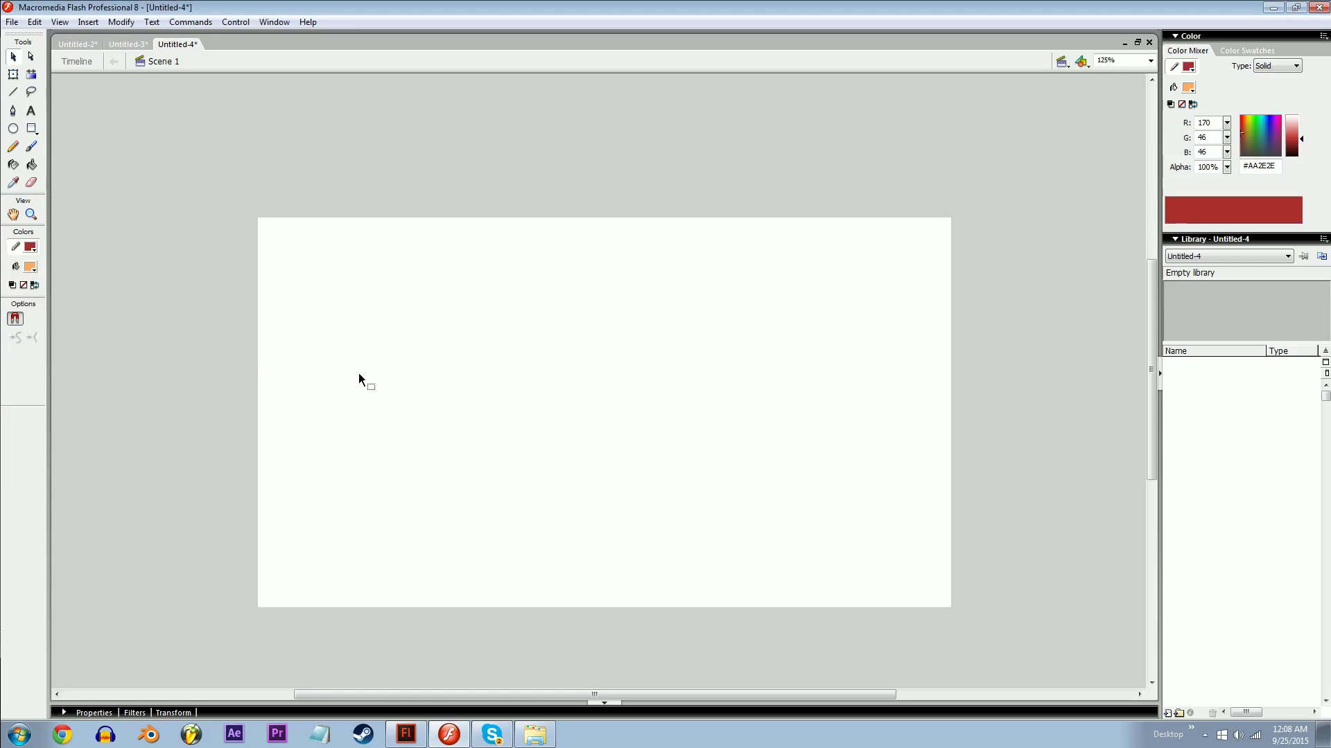
key(o)
click(33, 249)
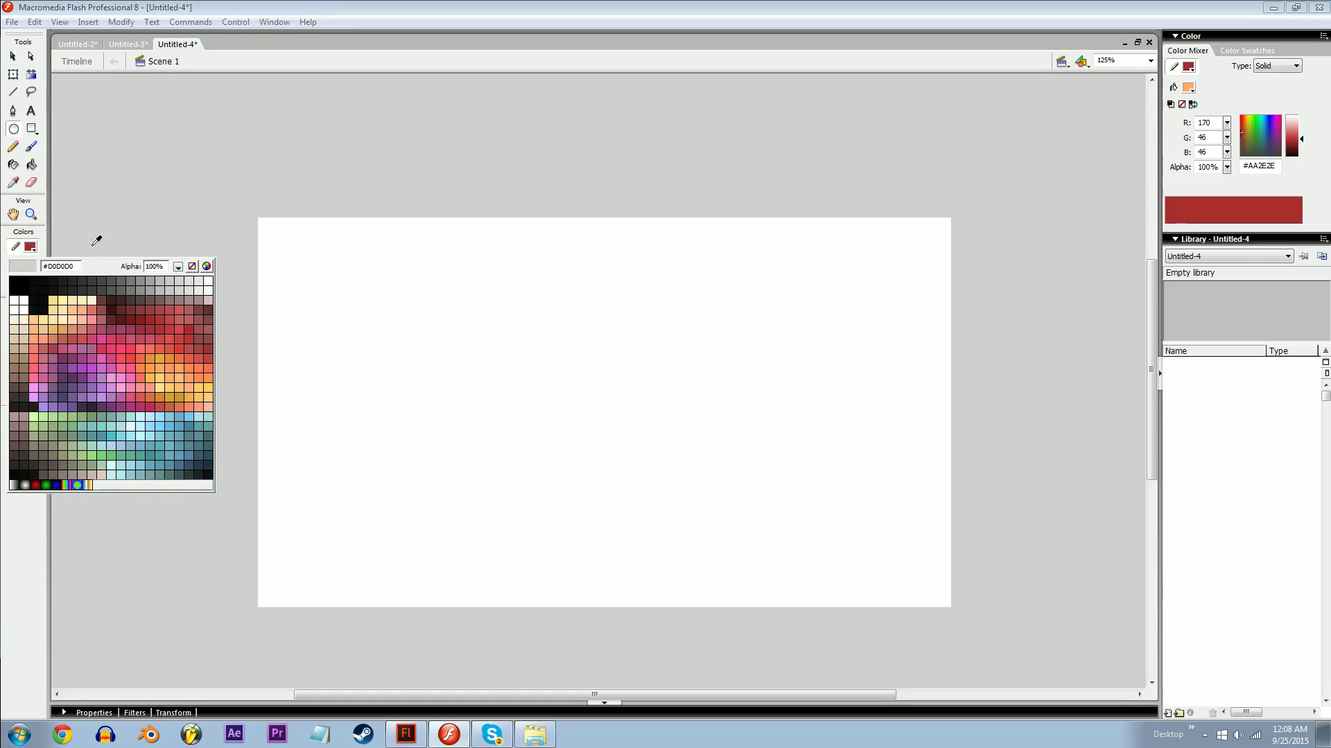
click(193, 267)
drag(403, 319, 497, 413)
- Set the fill to dark red #AC4A4A and draw a small circle at upper right
drag(538, 441, 550, 455)
key(ctrl+z)
key(v)
click(1172, 88)
mouse_move(1272, 137)
mouse_down()
mouse_move(1240, 140)
mouse_move(1292, 136)
mouse_up()
drag(740, 318, 794, 376)
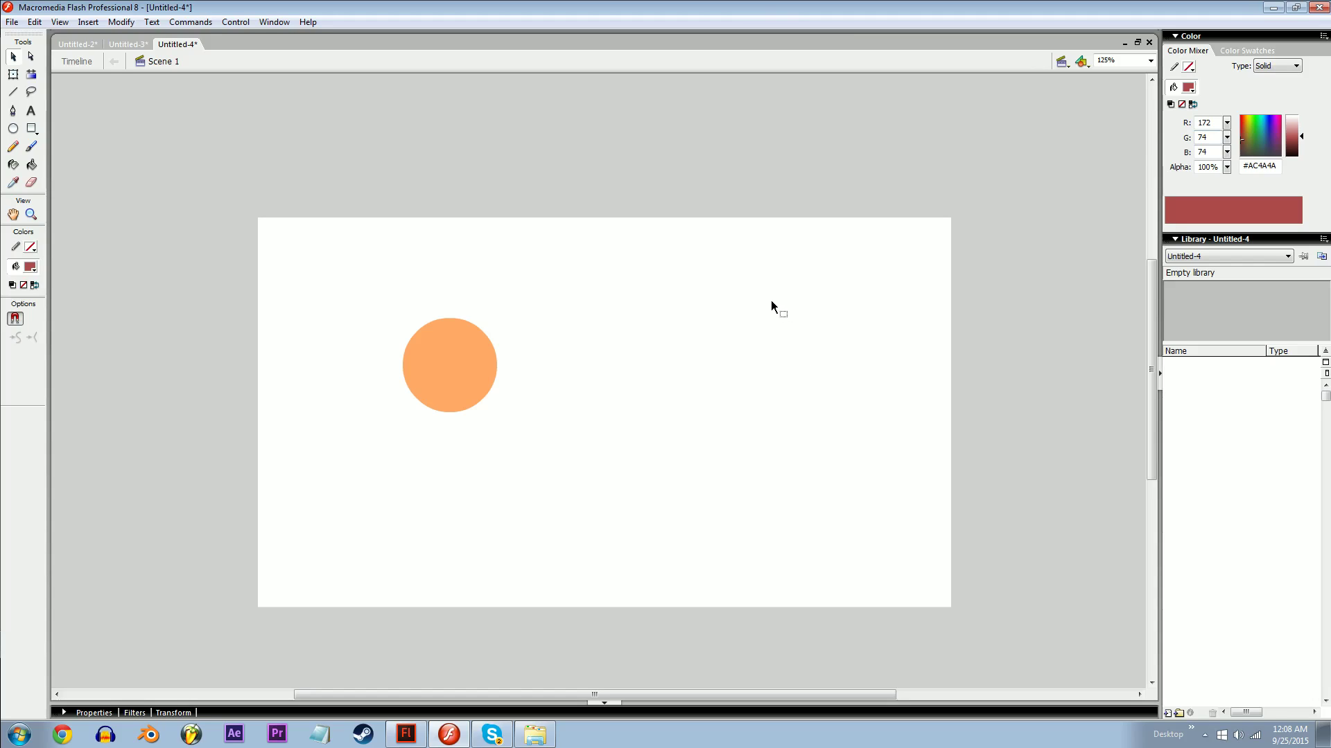
key(o)
drag(745, 315, 781, 352)
- Cut the small red circle and paste it centred over the orange circle
key(v)
click(421, 379)
drag(776, 339, 604, 436)
key(ctrl+z)
click(784, 321)
click(777, 337)
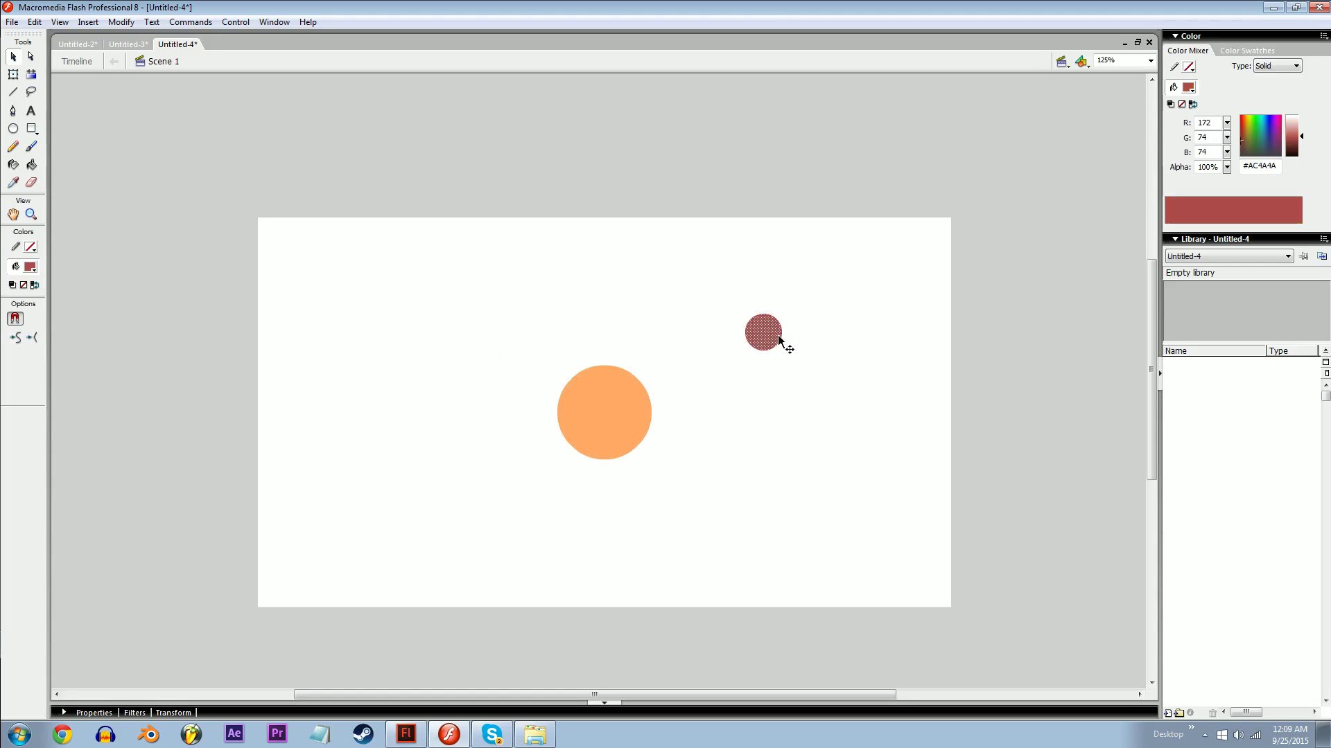
key(ctrl+x)
key(ctrl+v)
- Test deleting the red circle to leave a hole, restore it, zoom to 250%, delete it again
click(671, 365)
click(607, 419)
key(Delete)
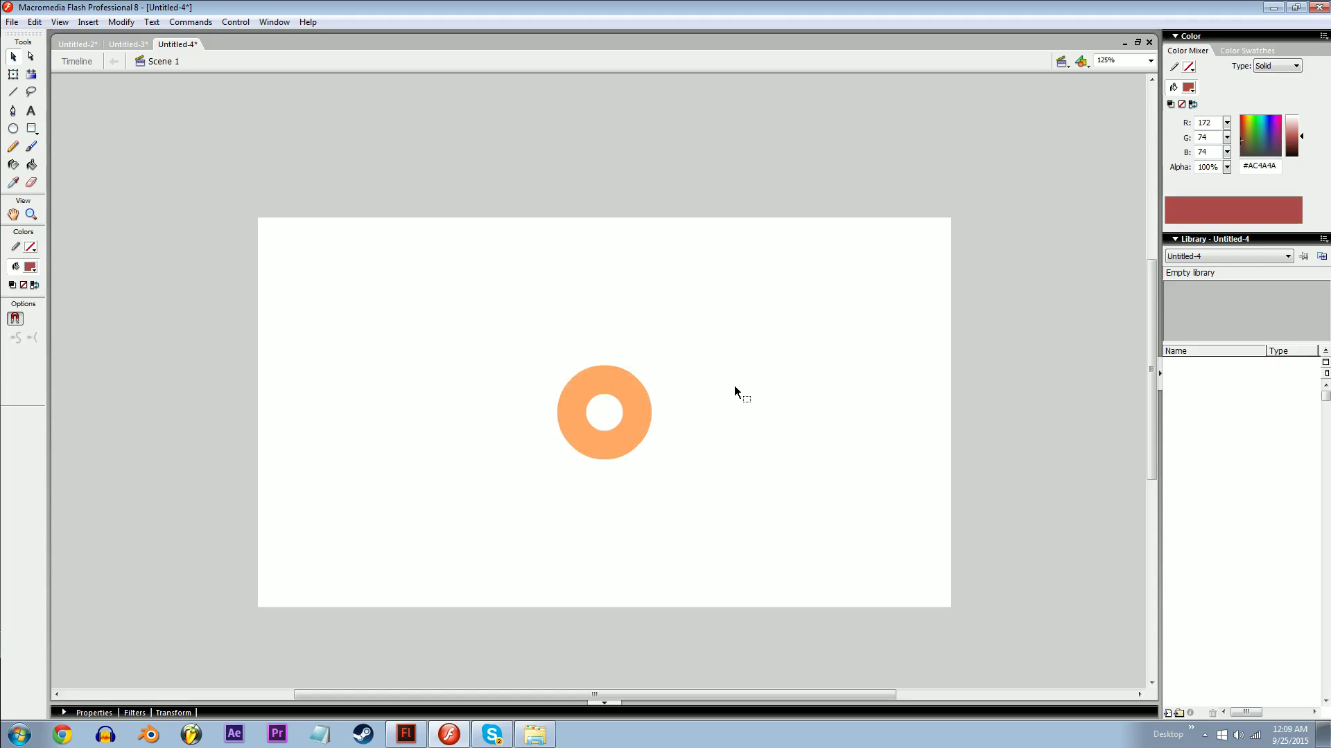
key(ctrl+z)
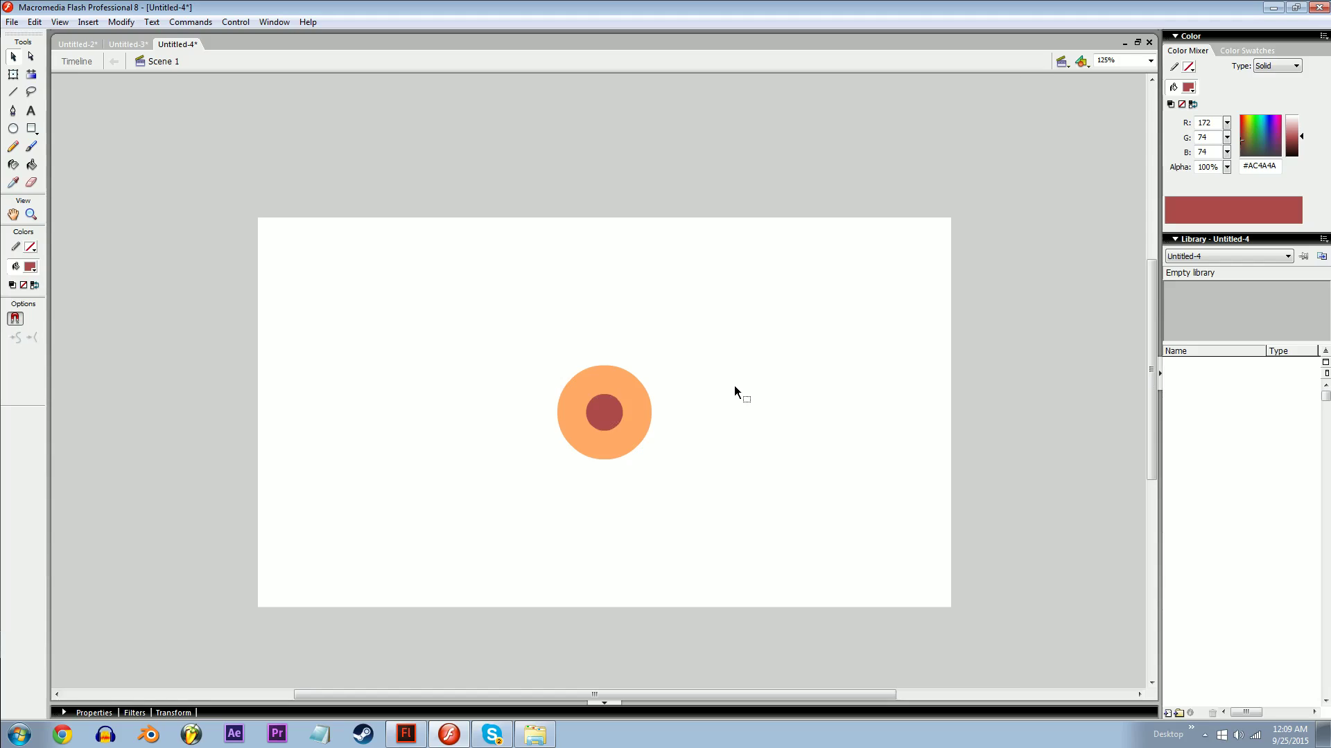
key(ctrl+equal)
click(624, 403)
key(Delete)
- Bucket-fill the ring dark red and squash the inner circle into a pale pink ellipse
key(k)
click(619, 407)
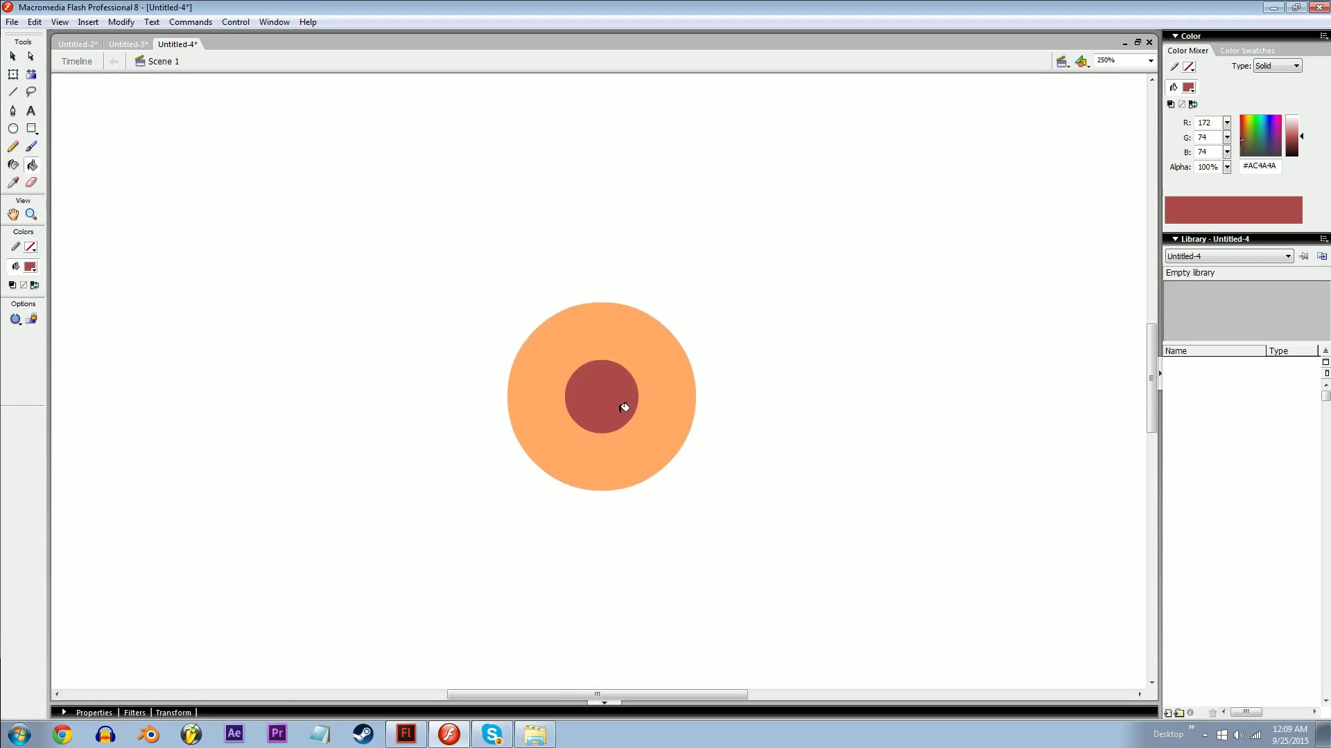
click(656, 381)
key(v)
click(633, 376)
key(q)
drag(696, 397, 636, 397)
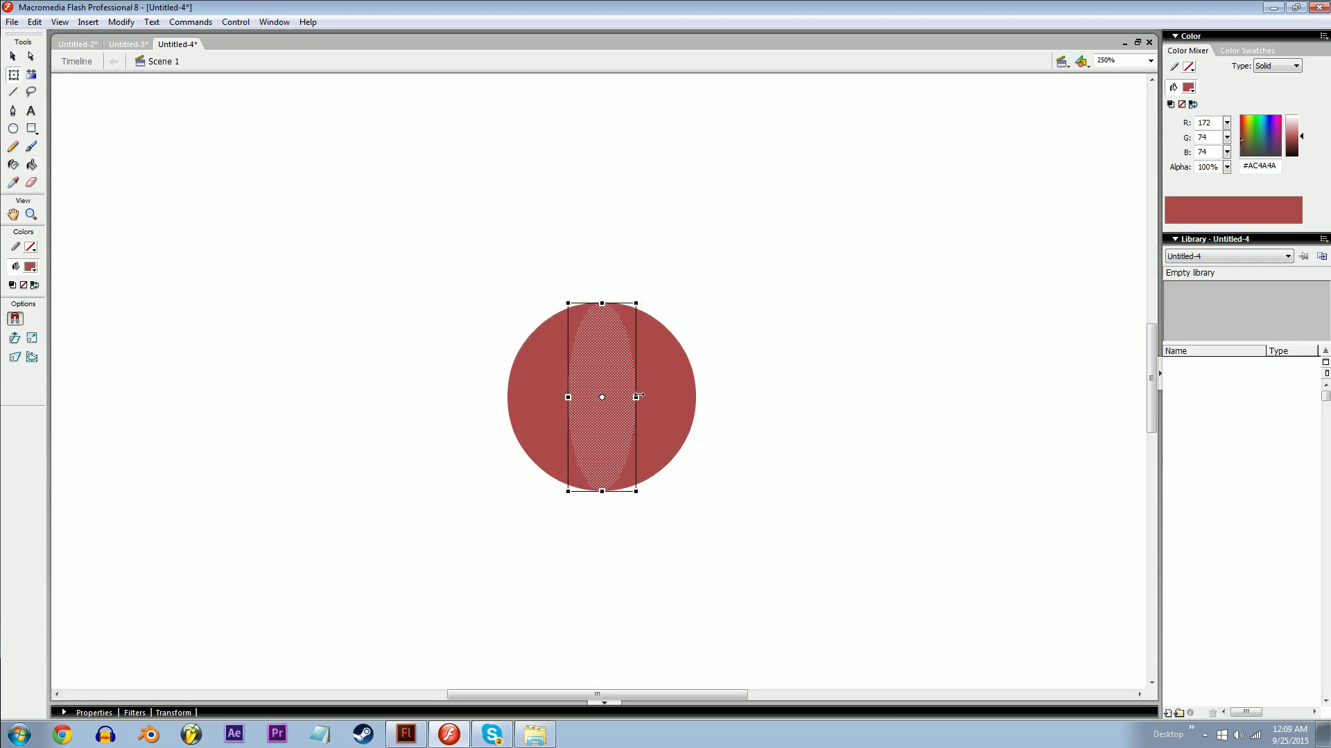
click(1291, 124)
click(772, 363)
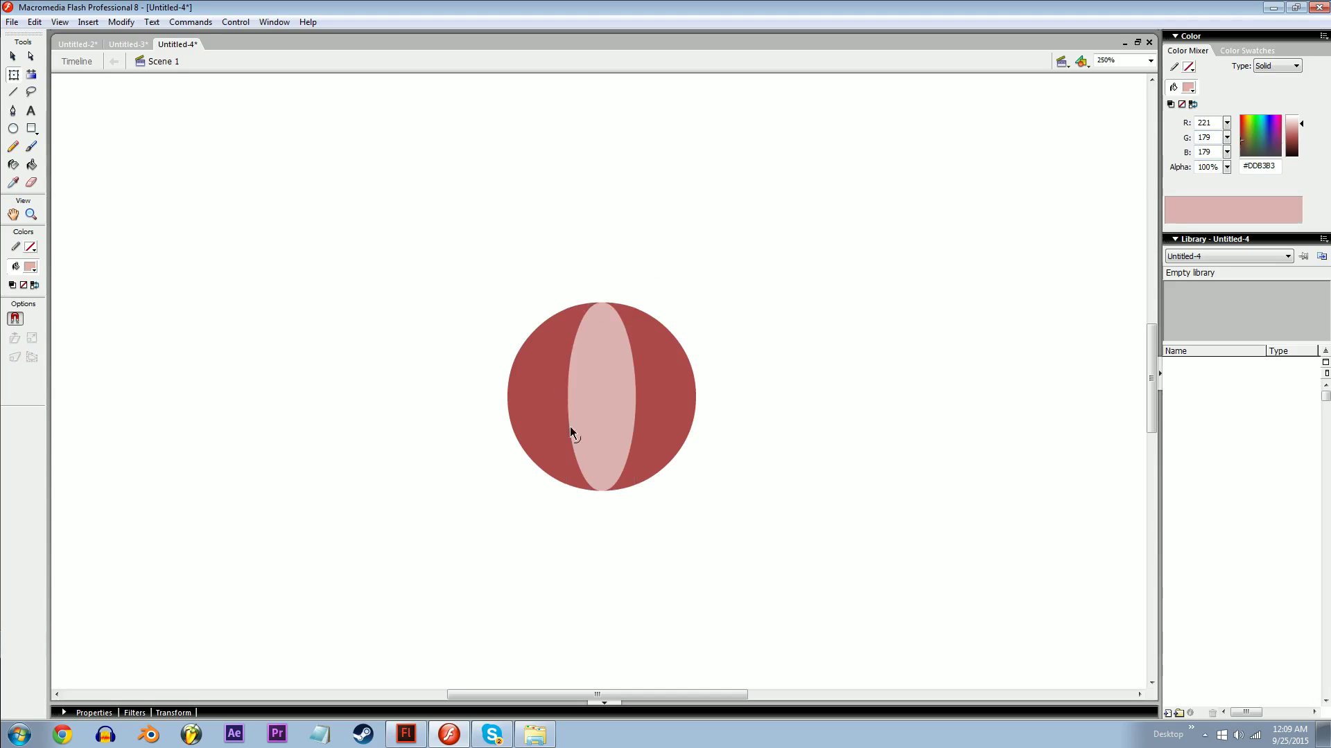
- Group the whole circle and cut-paste it to the centre of the view
click(667, 370)
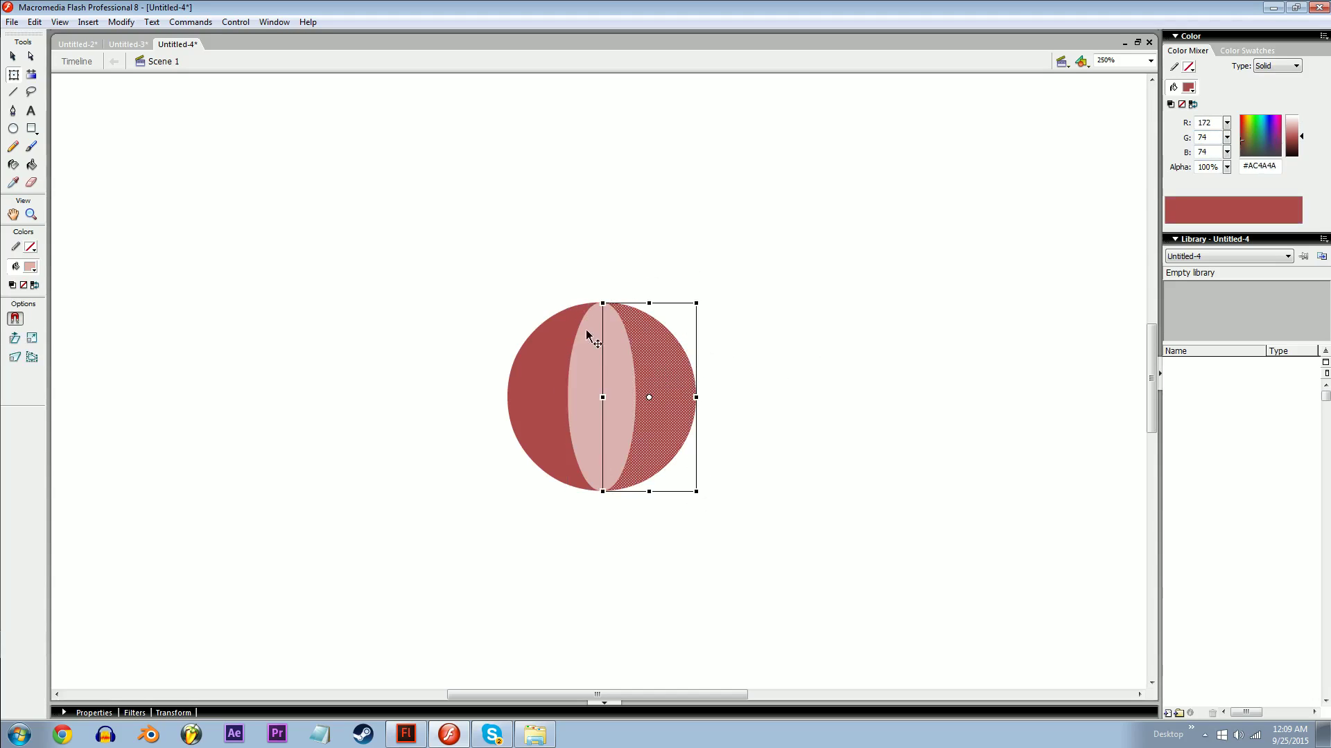
drag(719, 266, 528, 508)
mouse_move(573, 437)
mouse_down()
mouse_move(342, 384)
mouse_move(482, 411)
mouse_up()
click(674, 367)
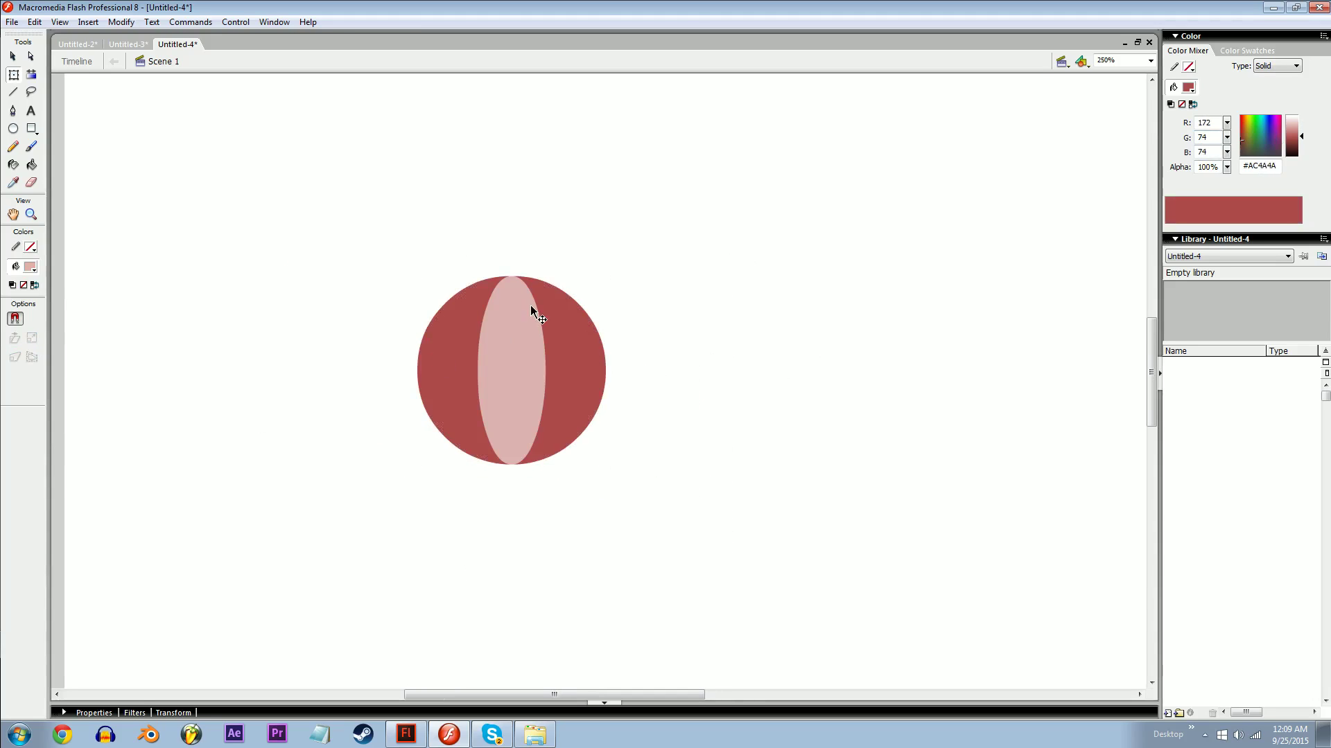
drag(683, 191, 406, 484)
key(ctrl+g)
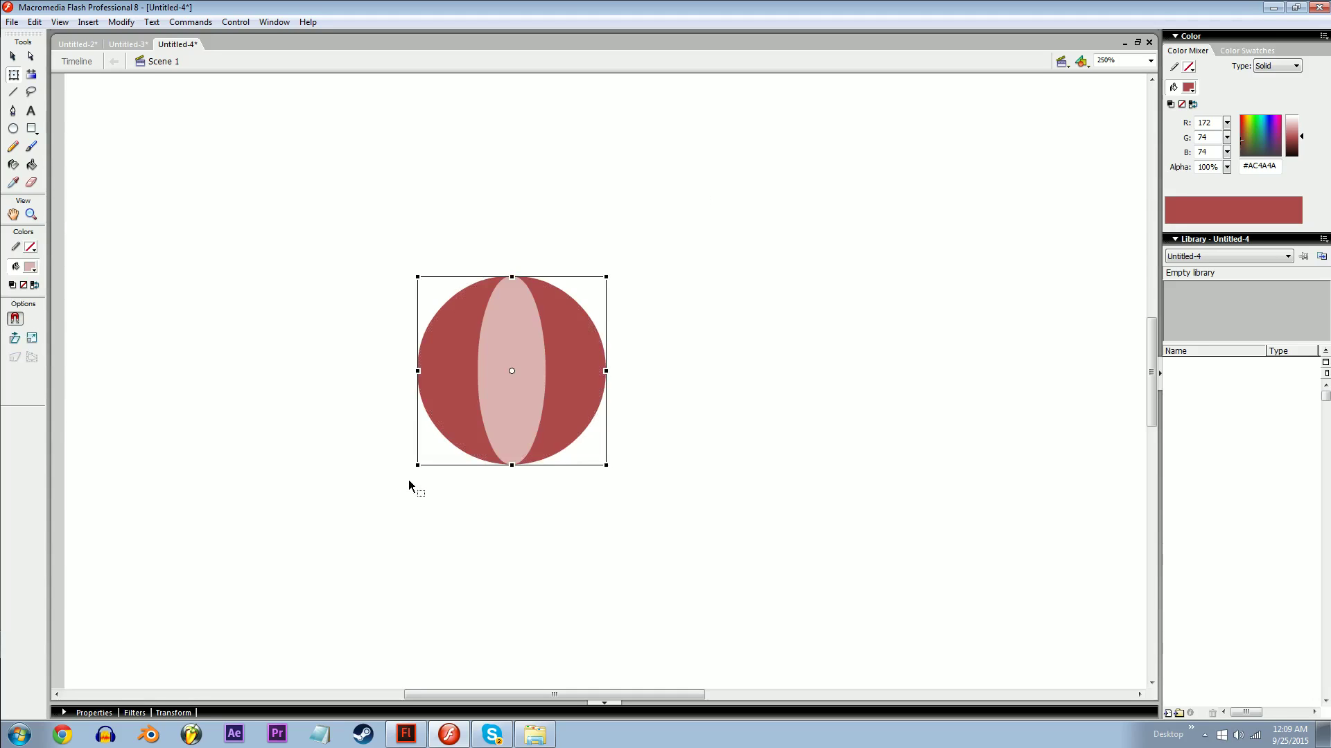
key(ctrl+x)
key(ctrl+v)
drag(749, 521, 590, 482)
- Break the circle apart and place a vertical red line through its middle
key(ctrl+b)
key(n)
mouse_move(860, 193)
mouse_down()
mouse_move(823, 573)
mouse_move(828, 555)
mouse_up()
key(v)
click(860, 389)
key(ctrl+x)
key(ctrl+v)
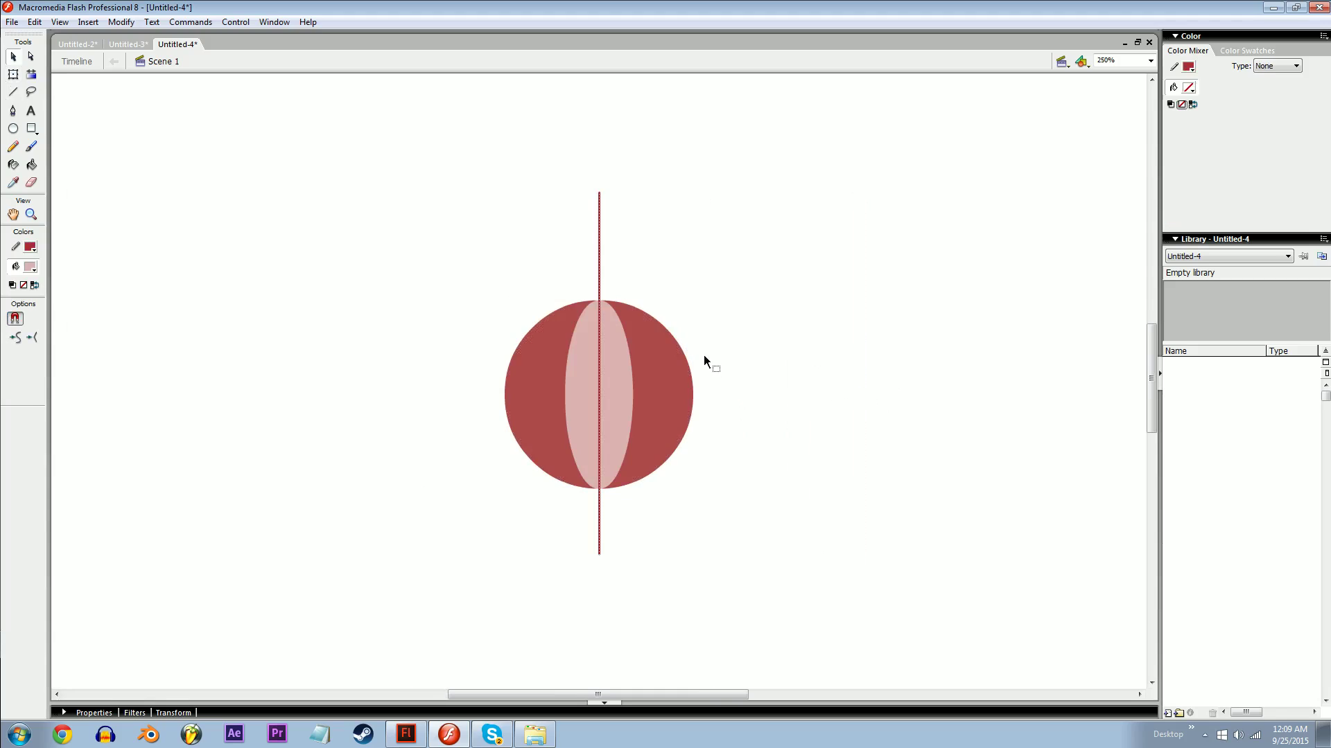
click(714, 340)
- Delete the circle's right half, then the crescent and line, and zoom out to the full stage
click(576, 380)
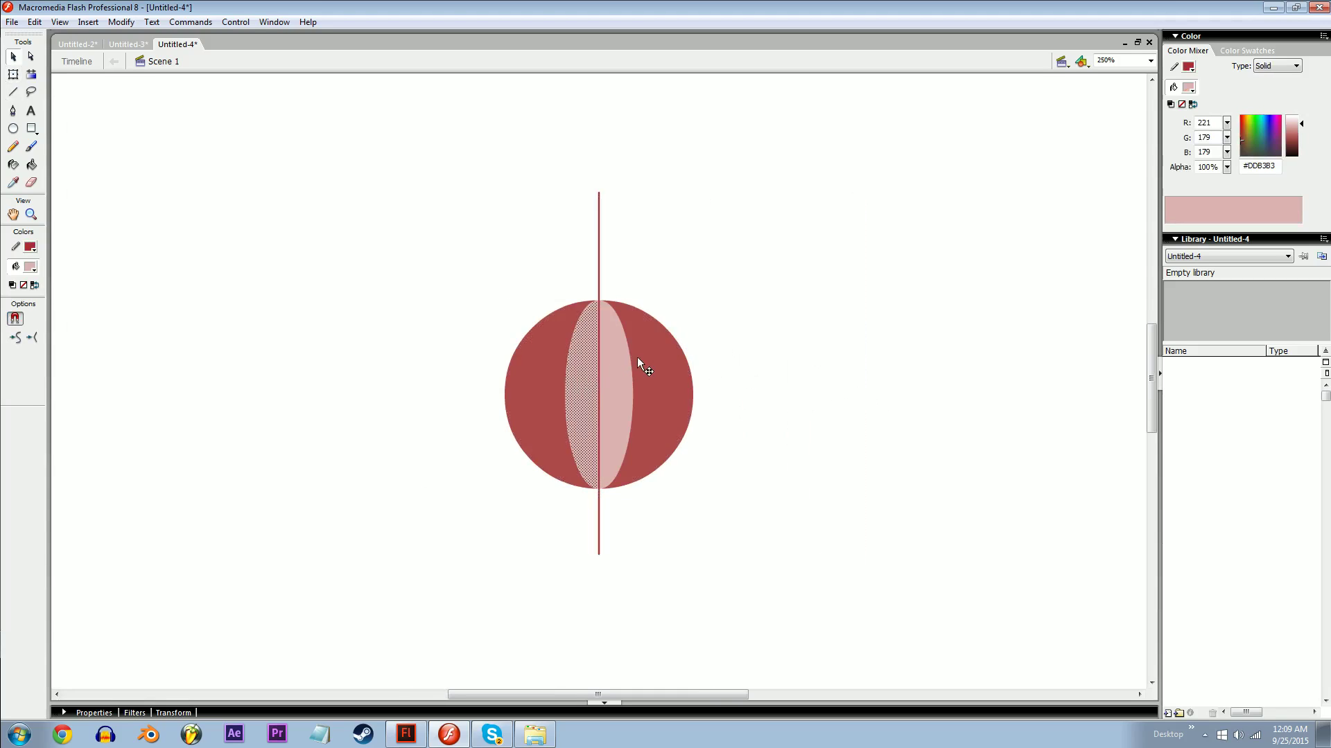
shift+click(637, 356)
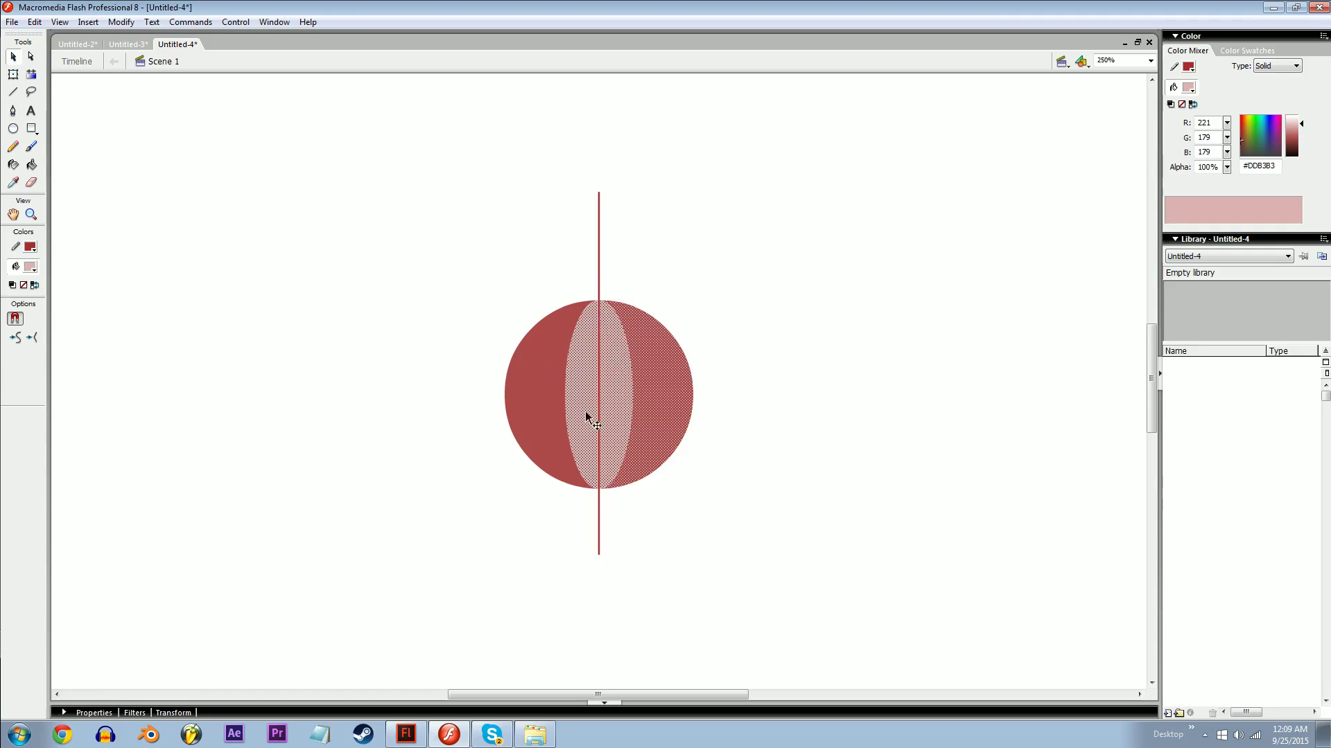
key(Delete)
key(ctrl+a)
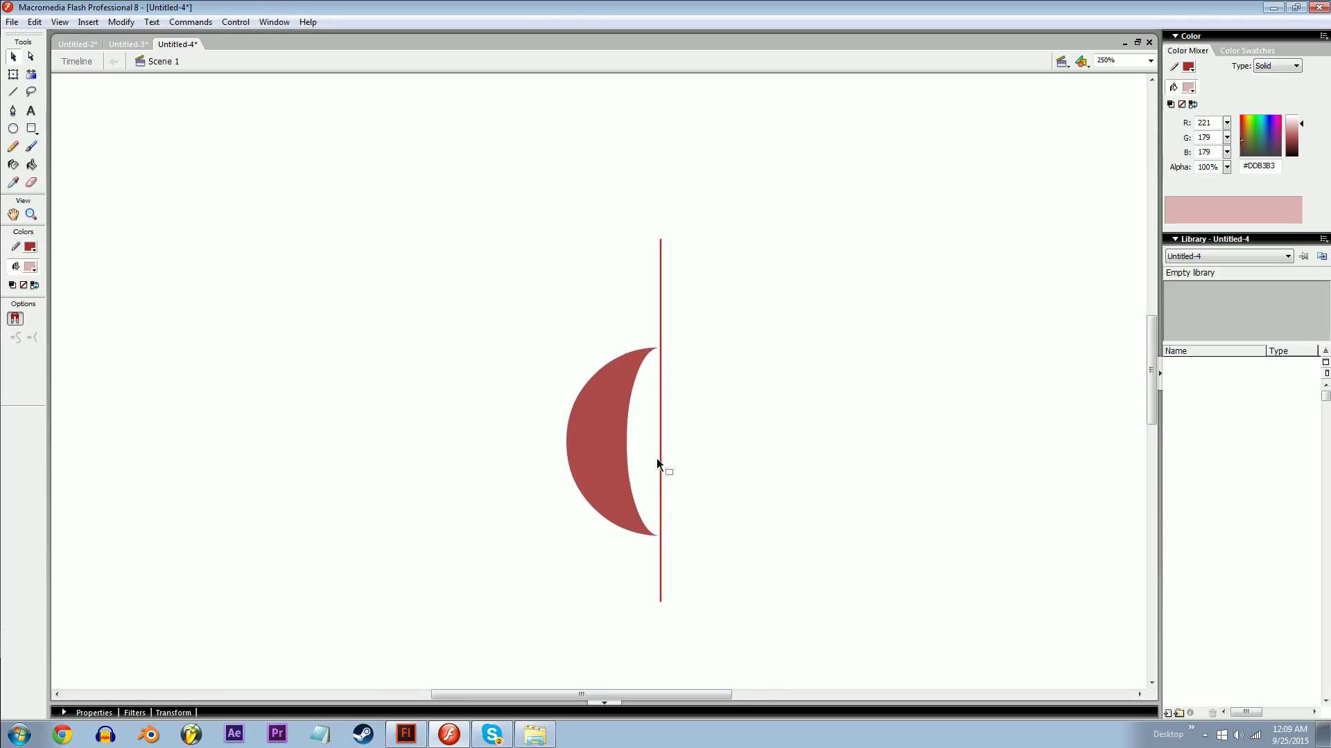
key(Delete)
key(ctrl+minus)
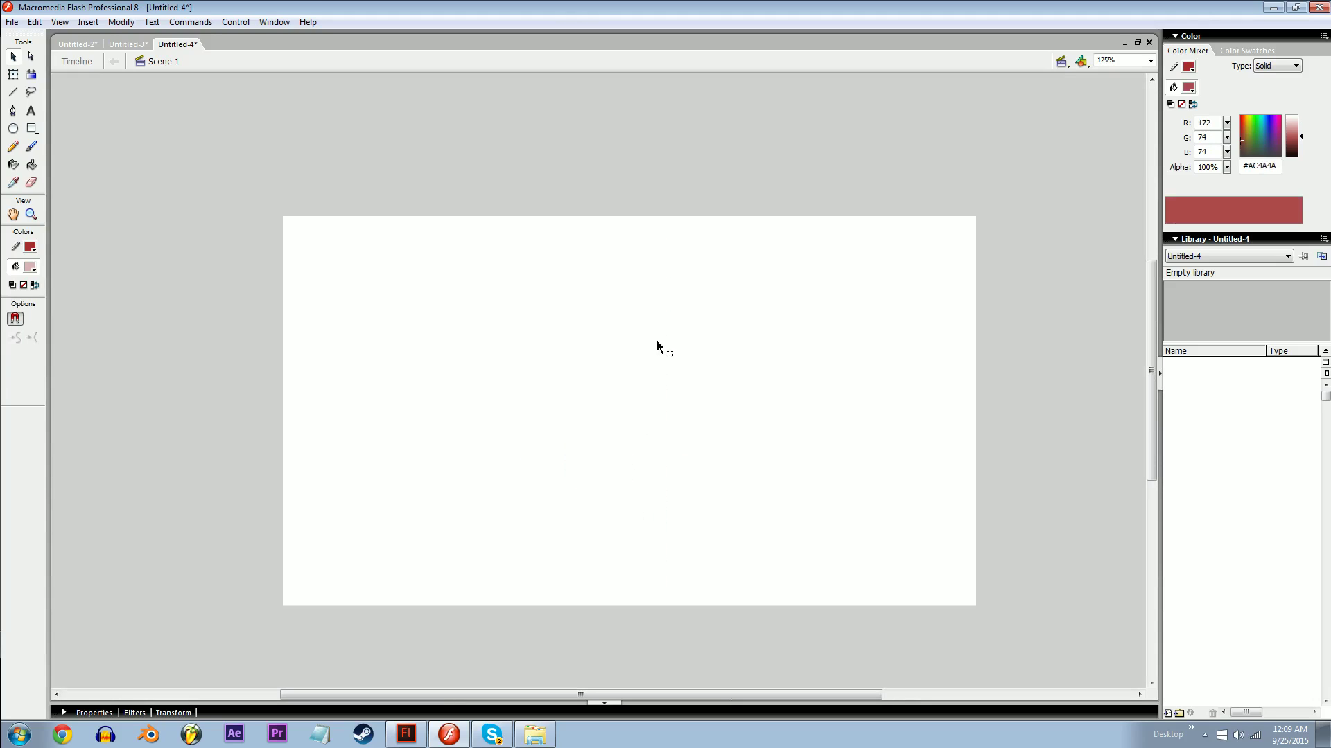
- Minimise Flash to the desktop and bring the window back
key(super+d)
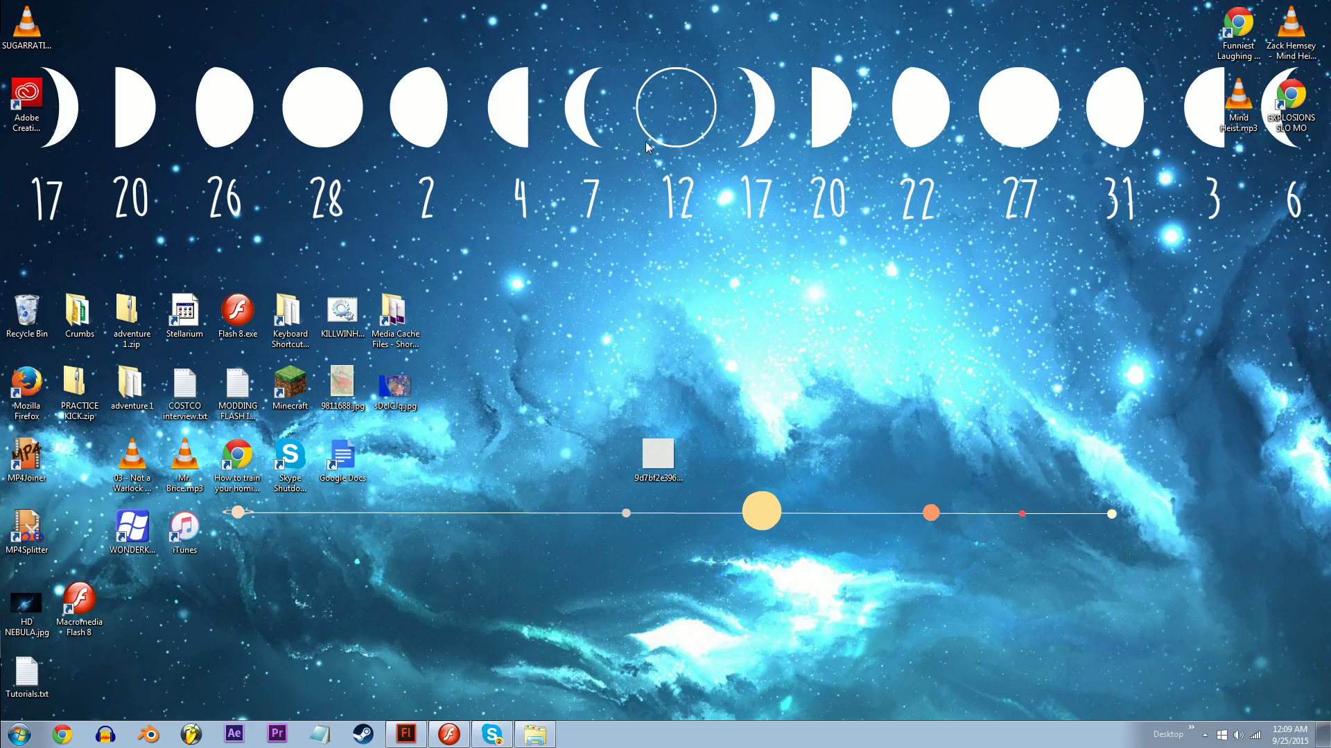
key(super+d)
drag(501, 435, 519, 447)
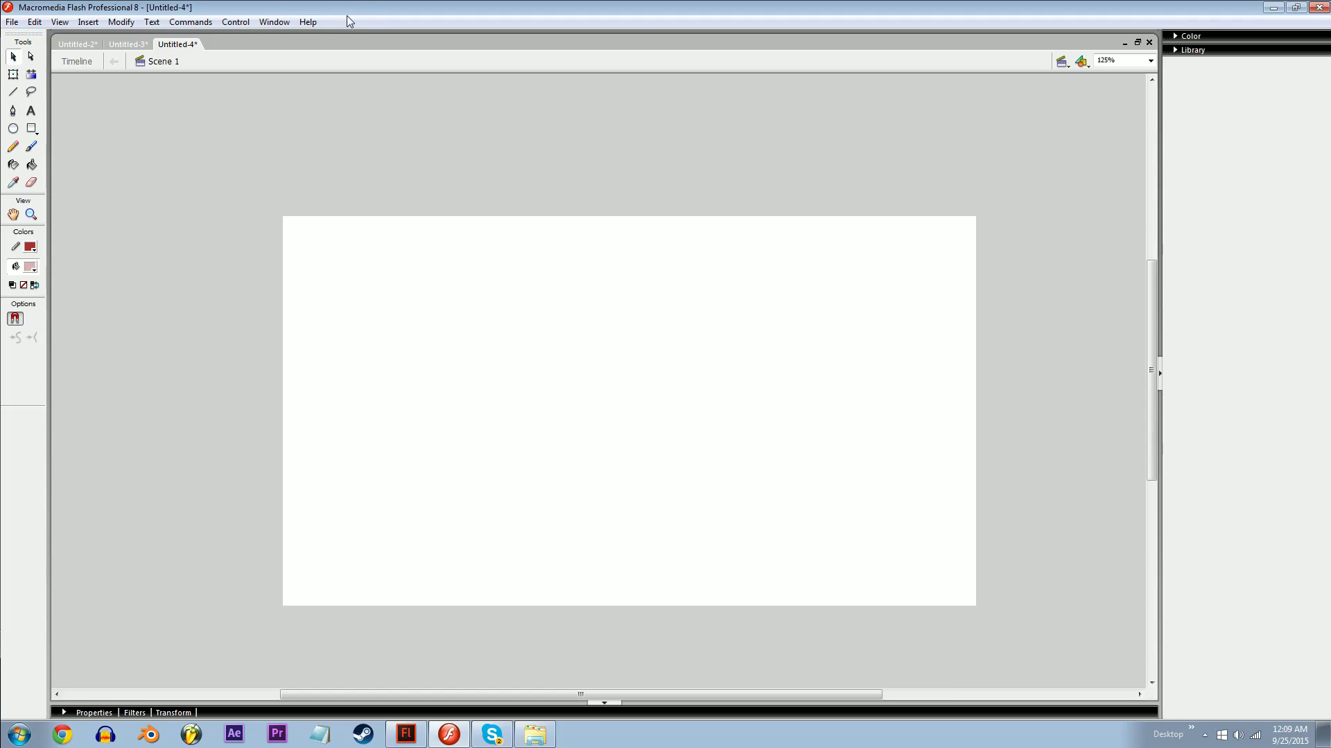
- Show the Window menu's list of panels
click(274, 22)
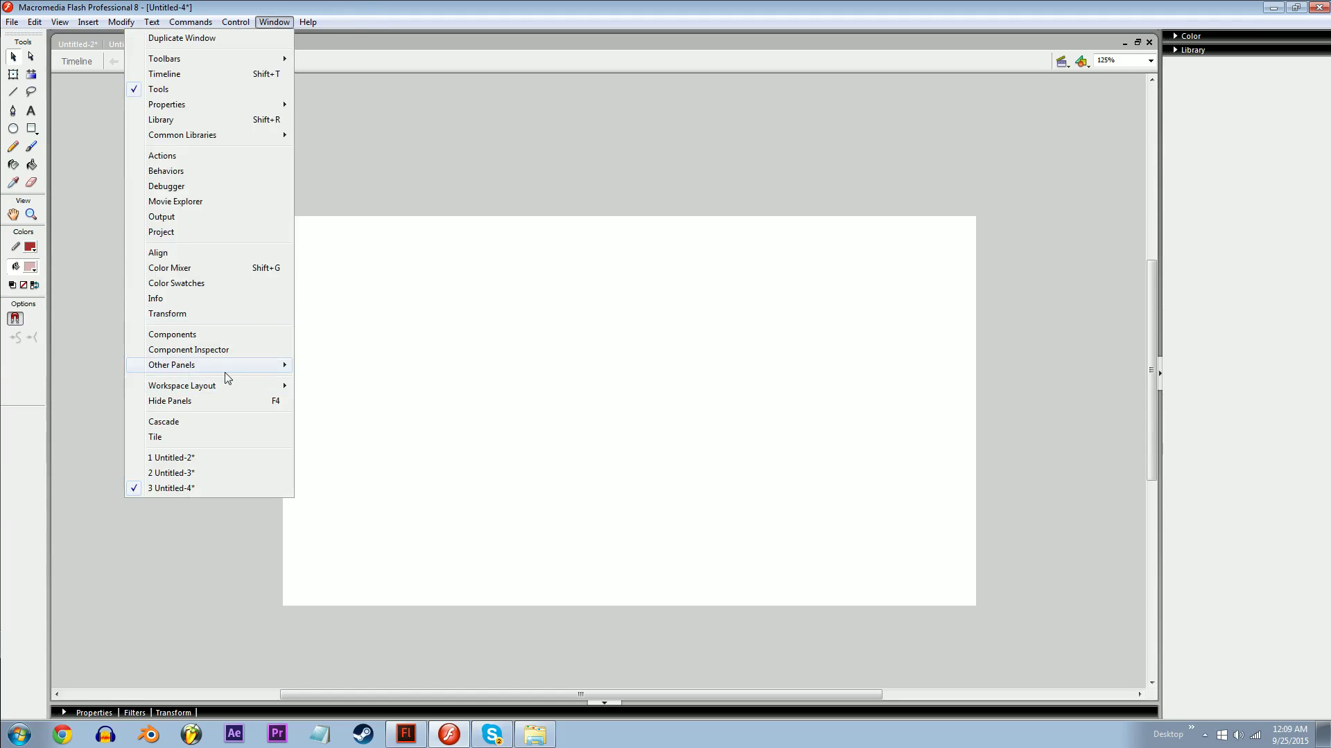
- Open the History panel and draw a red diagonal line across the stage
mouse_move(223, 369)
click(340, 381)
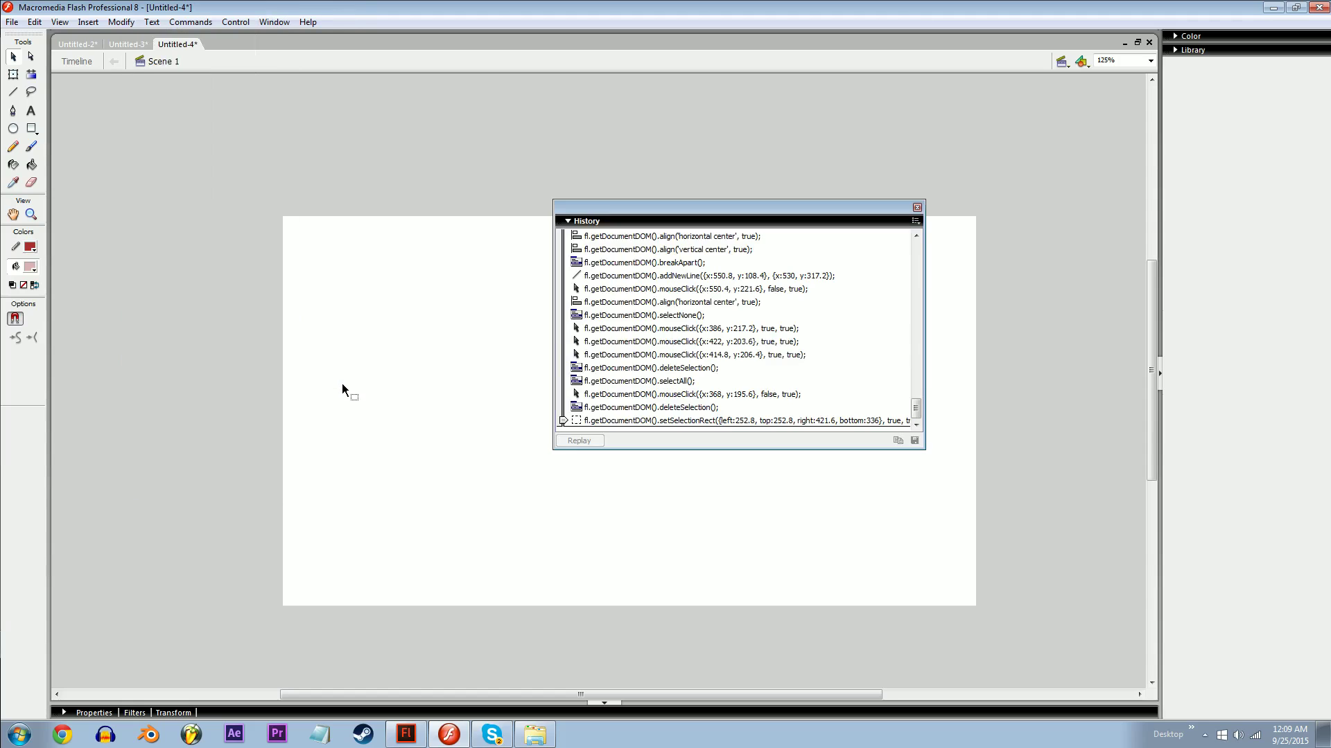
drag(370, 377, 387, 403)
key(n)
drag(337, 315, 417, 567)
- Select the red line, zoom in on it, and rotate it slightly with Free Transform
key(v)
click(348, 345)
click(348, 350)
key(ctrl+minus)
key(ctrl+equal)
key(ctrl+equal)
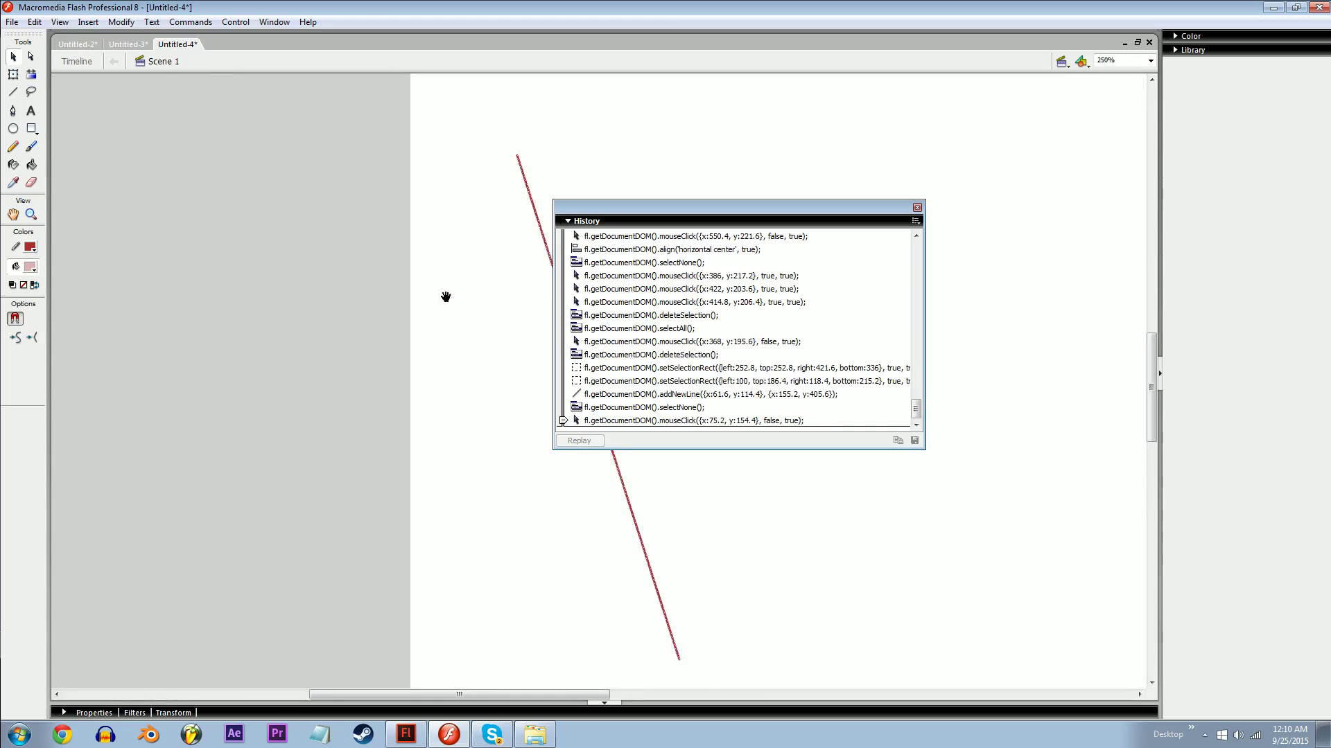
drag(446, 267, 370, 412)
key(ctrl+equal)
drag(448, 198, 281, 557)
key(q)
drag(277, 229, 294, 215)
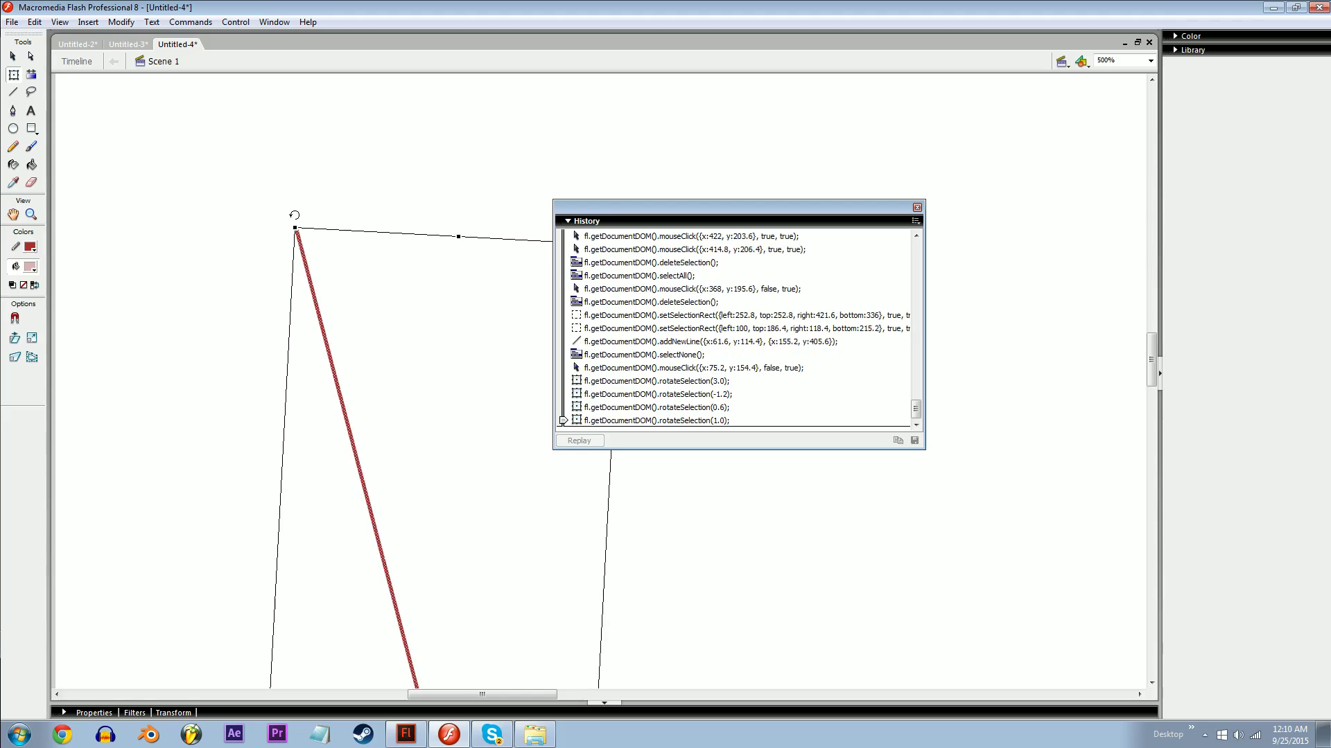
- Try saving the rotation History step as a command, cancel, and close the History panel
click(709, 420)
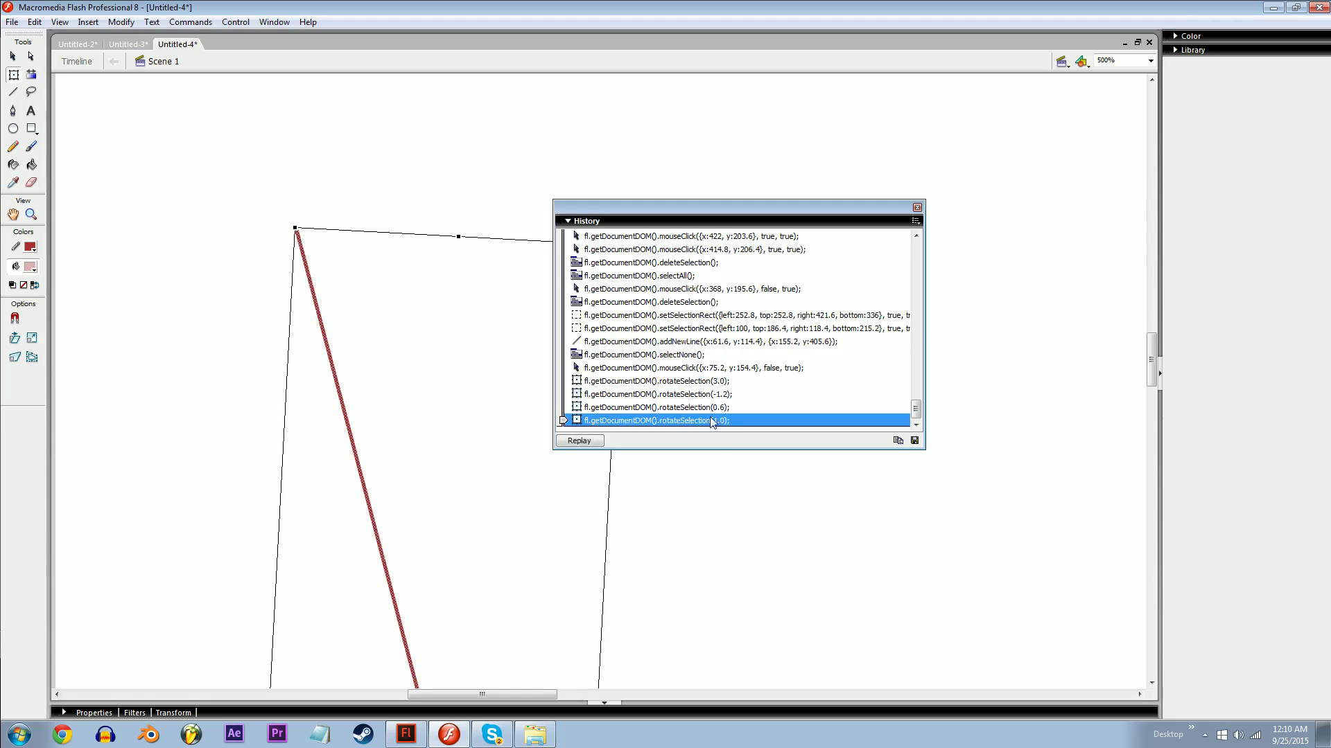
click(914, 440)
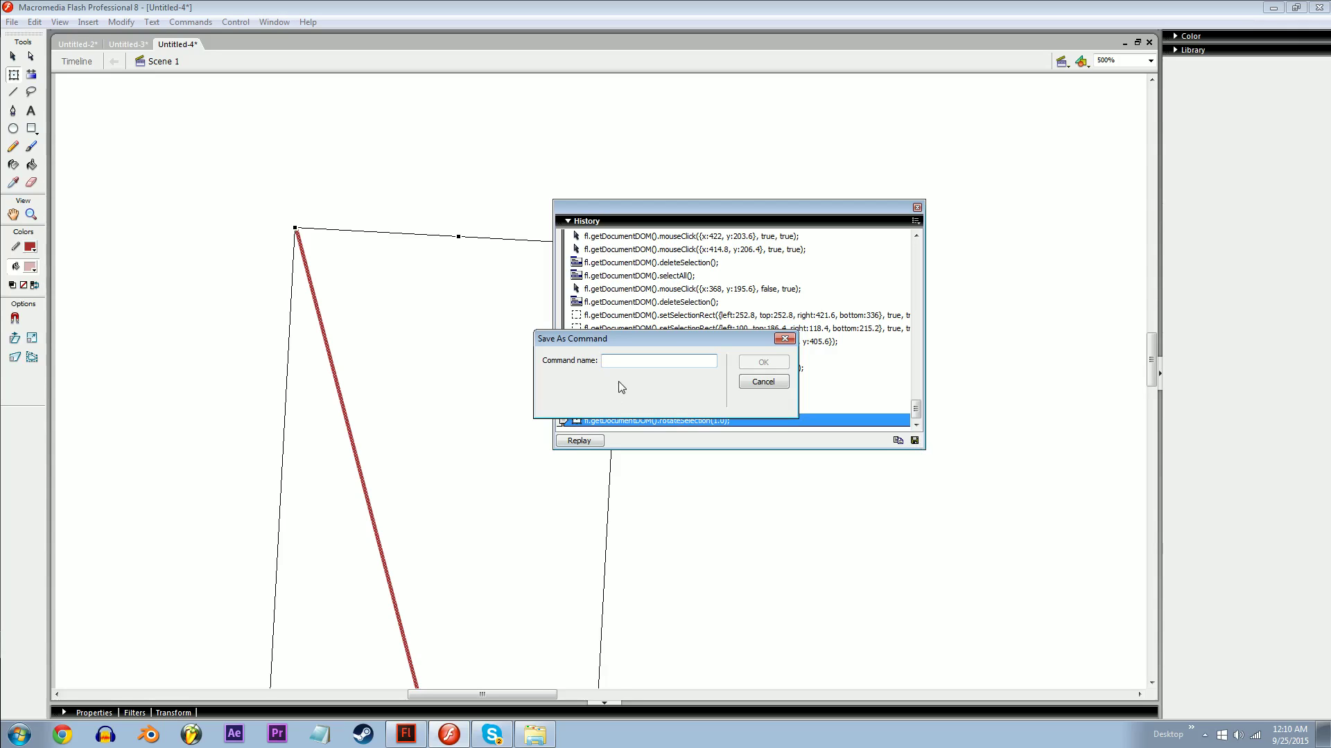
click(763, 382)
click(917, 207)
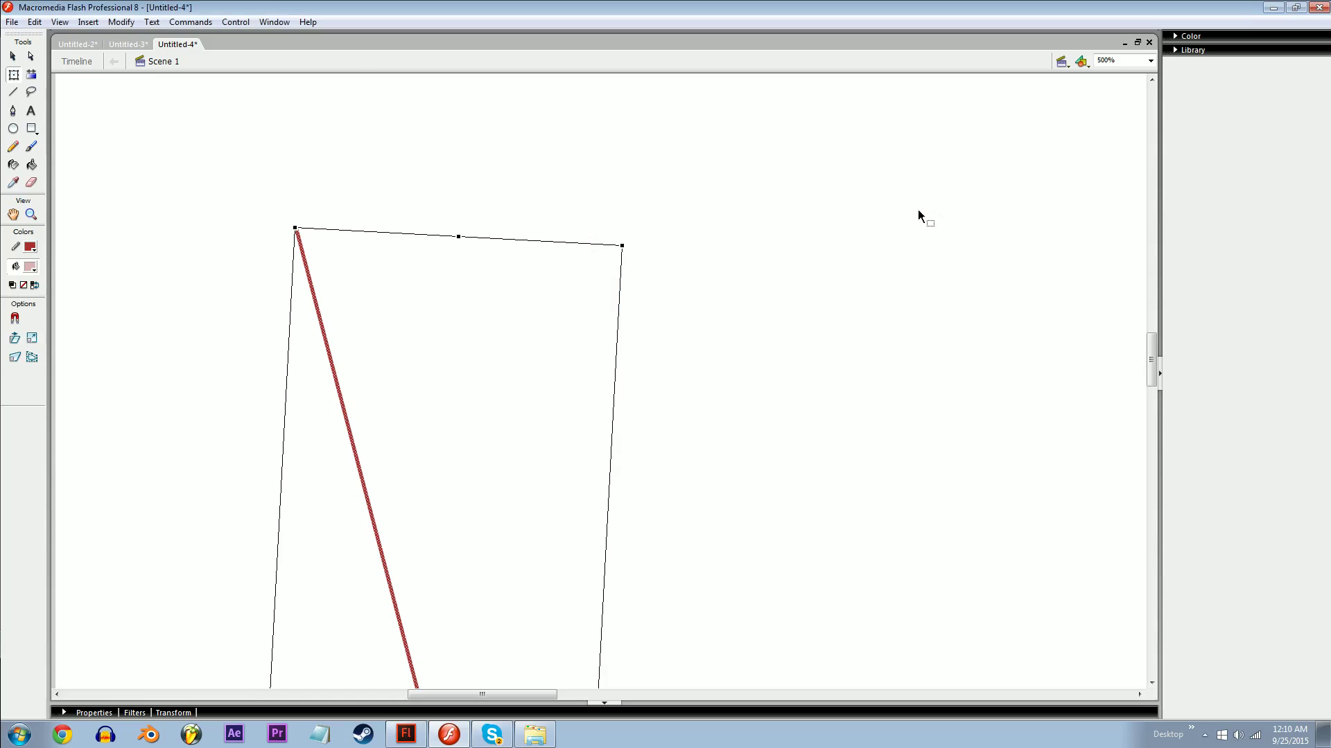
click(191, 21)
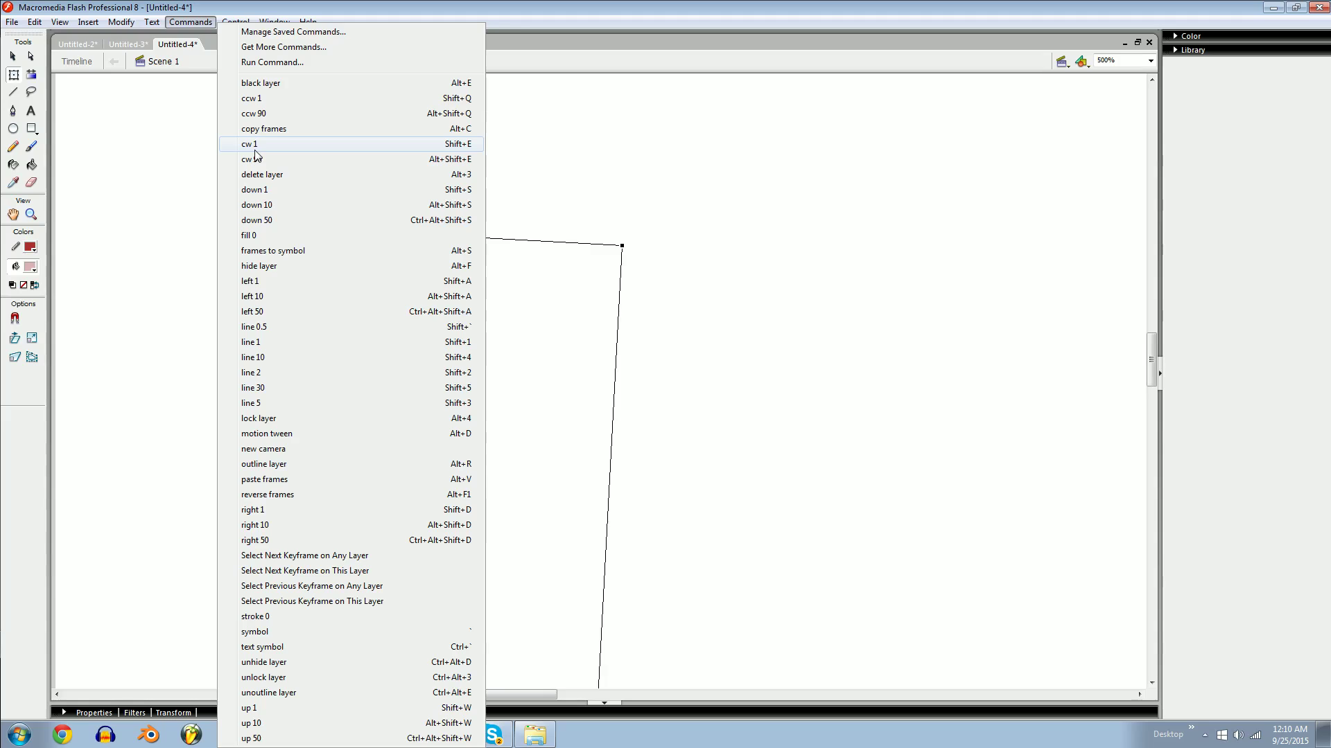
- Open Keyboard Shortcuts from the Edit menu, close it, and deselect the line
click(12, 22)
click(34, 25)
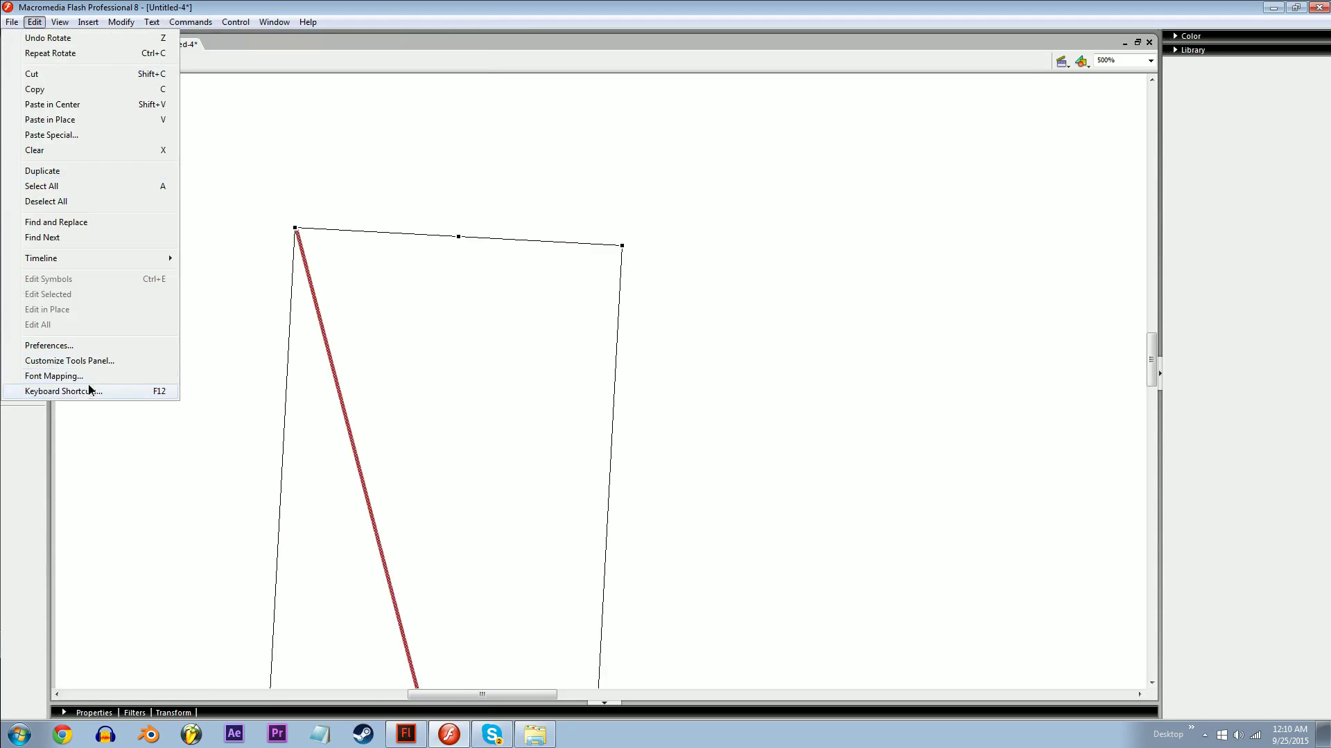
click(90, 388)
click(777, 504)
drag(767, 410, 829, 476)
- Reopen Keyboard Shortcuts with Ctrl+Alt+K, view ccw 1's Shift+Q shortcut under Commands, and cancel
key(ctrl+alt+k)
click(590, 261)
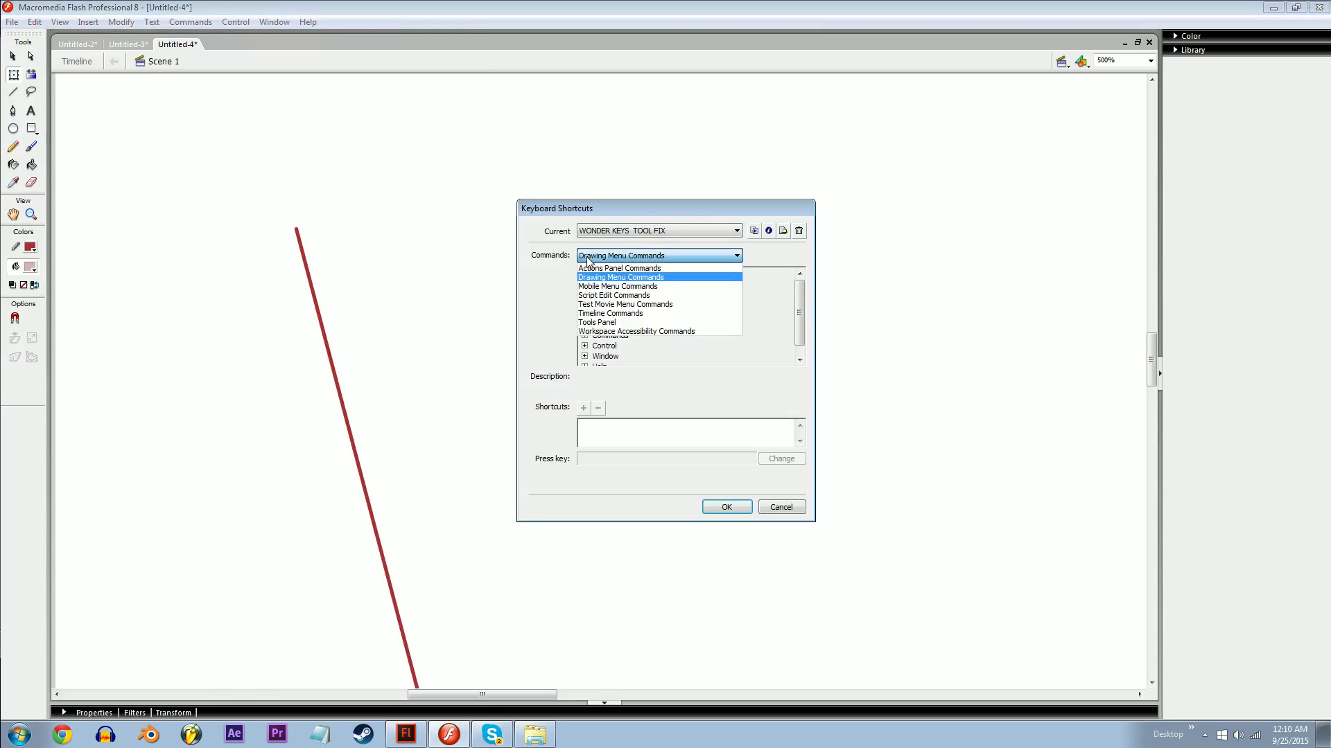
click(566, 260)
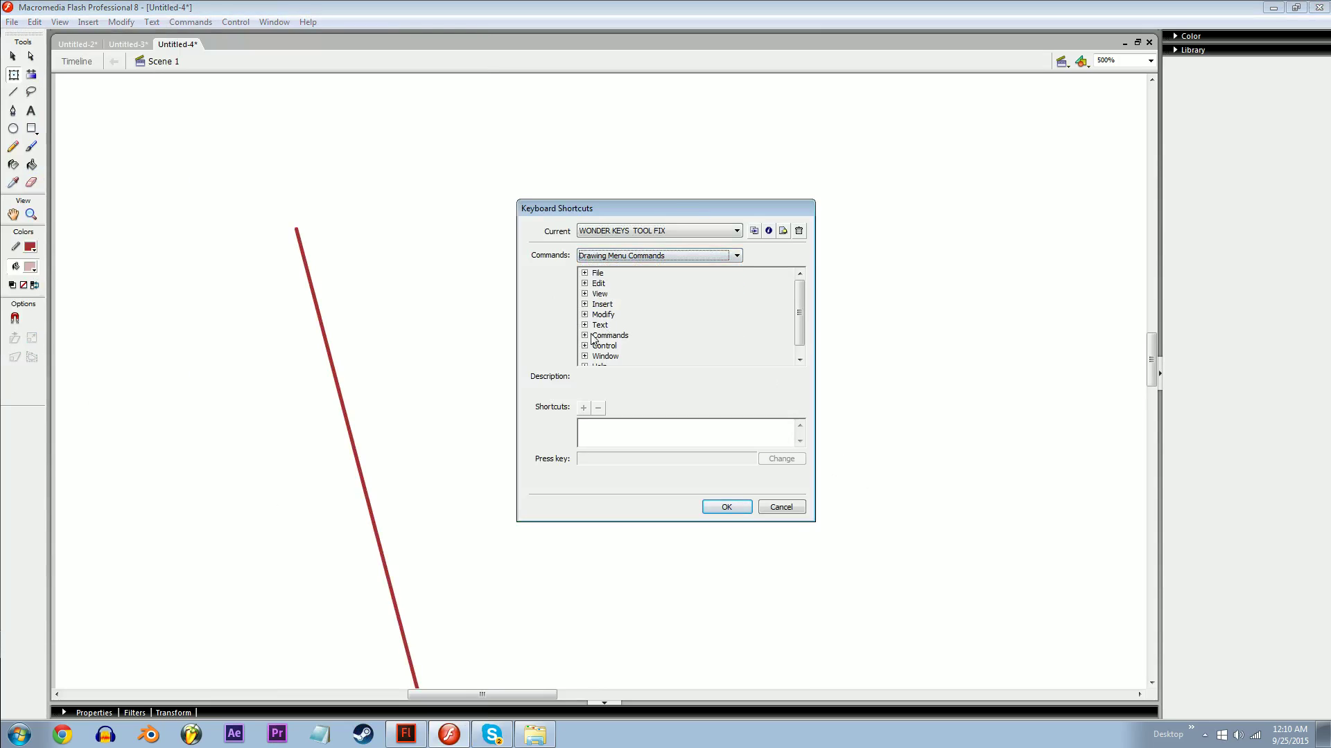
double_click(622, 336)
click(625, 329)
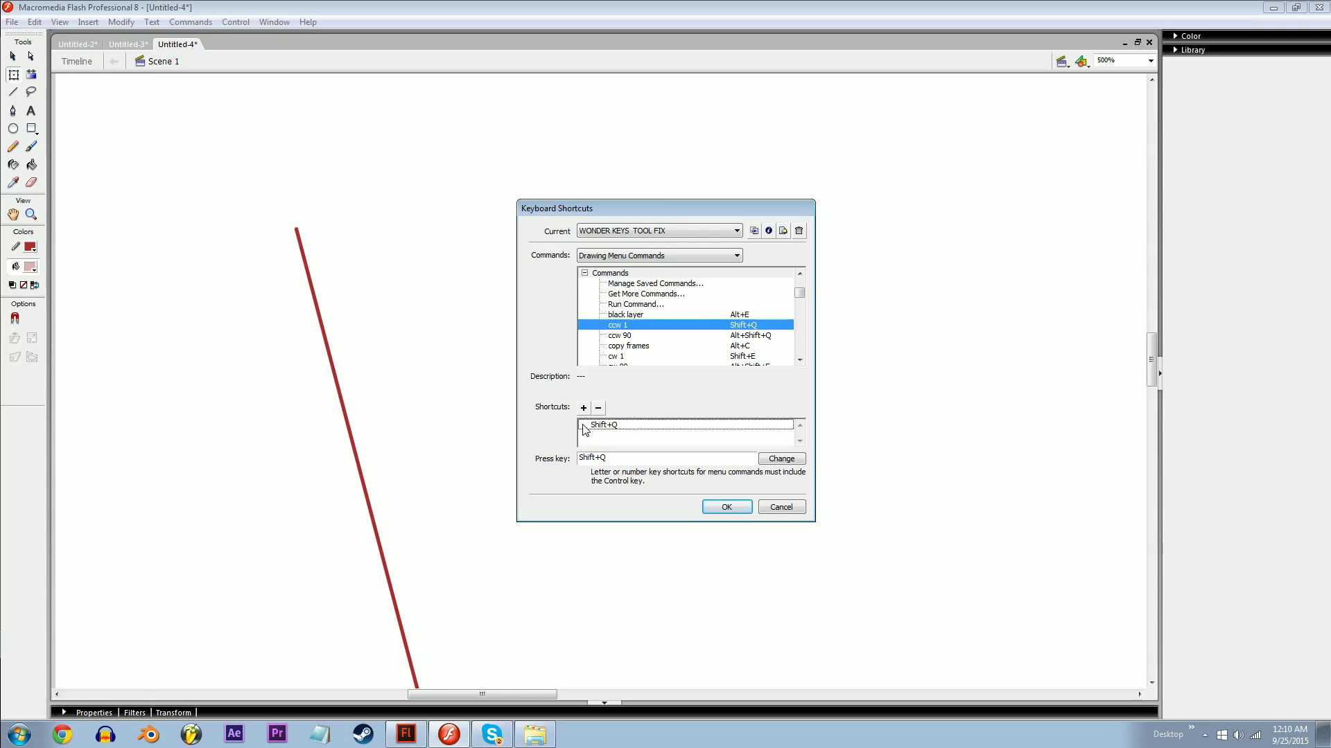
click(785, 509)
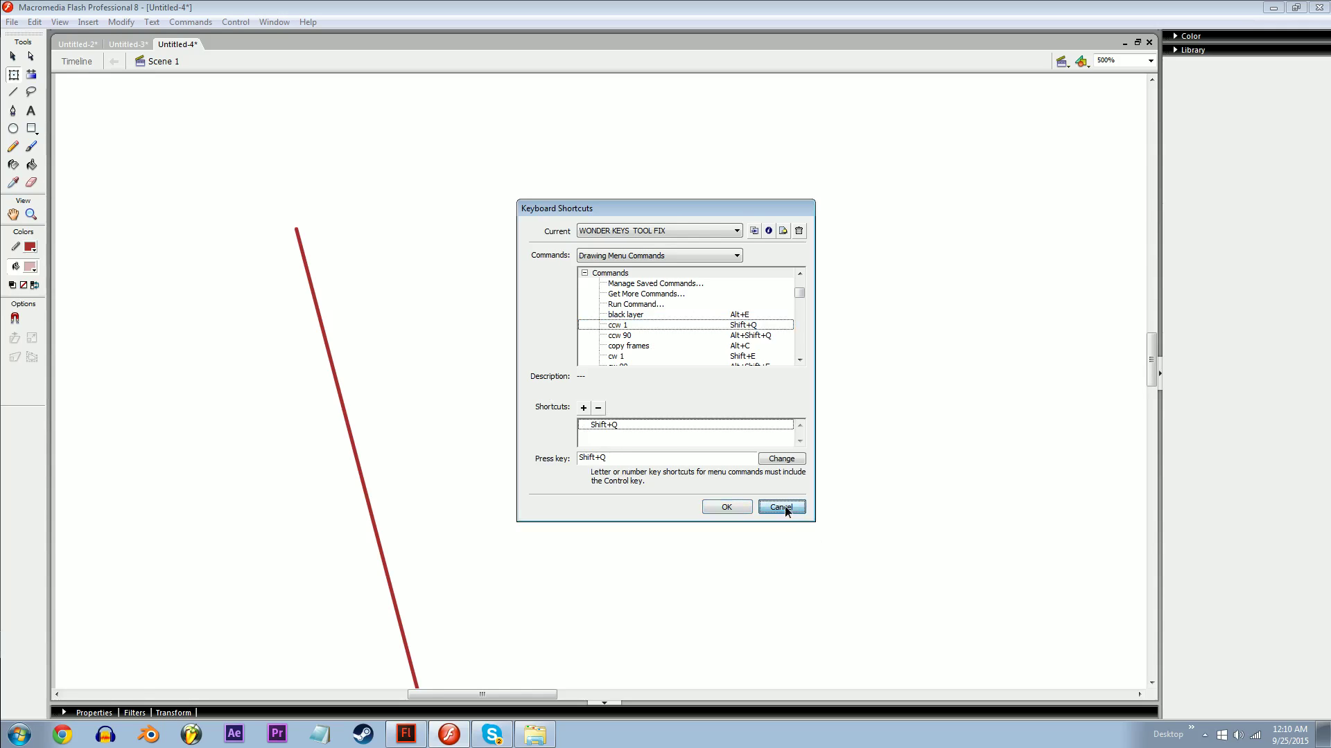
click(374, 537)
drag(427, 582, 644, 532)
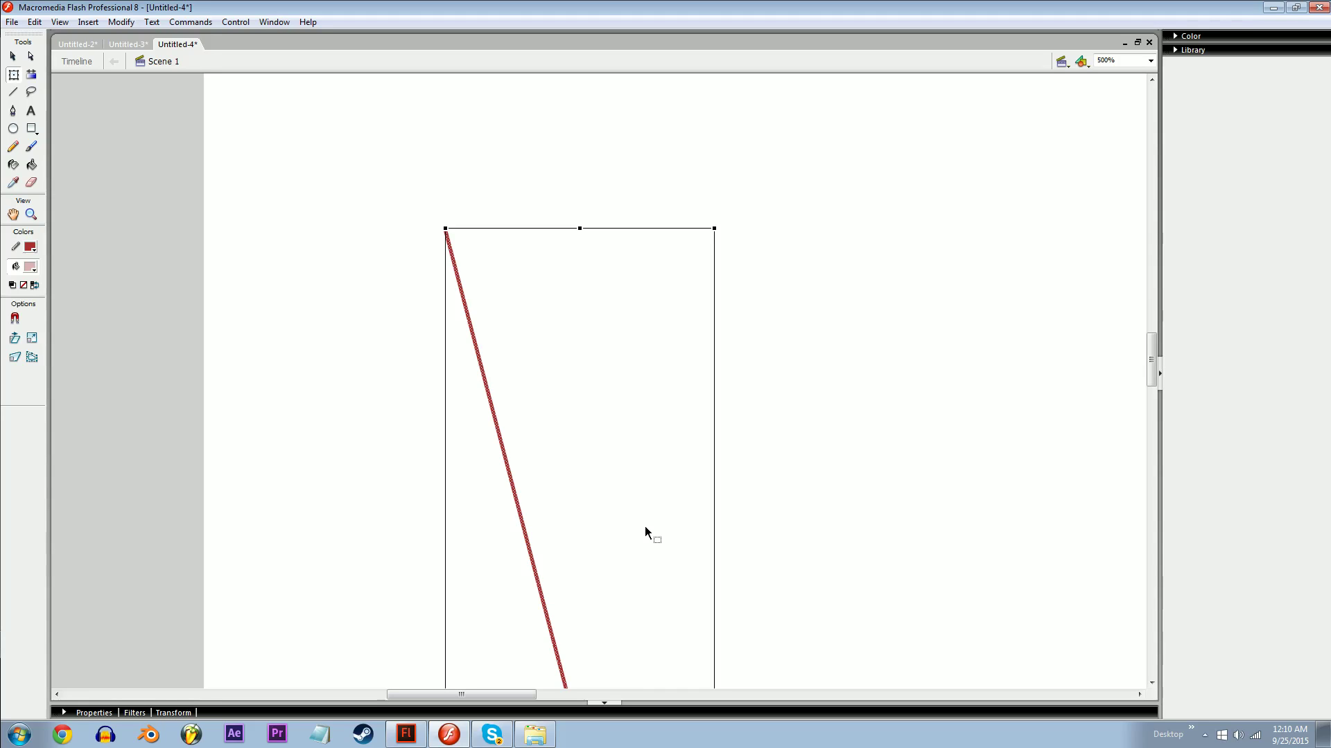
- Move the whole red line right and rotate it clockwise with the F2 and Ctrl+Shift+Period shortcuts
key(F2)
key(F2)
key(F2)
key(F2)
key(F2)
key(F2)
key(F2)
key(F2)
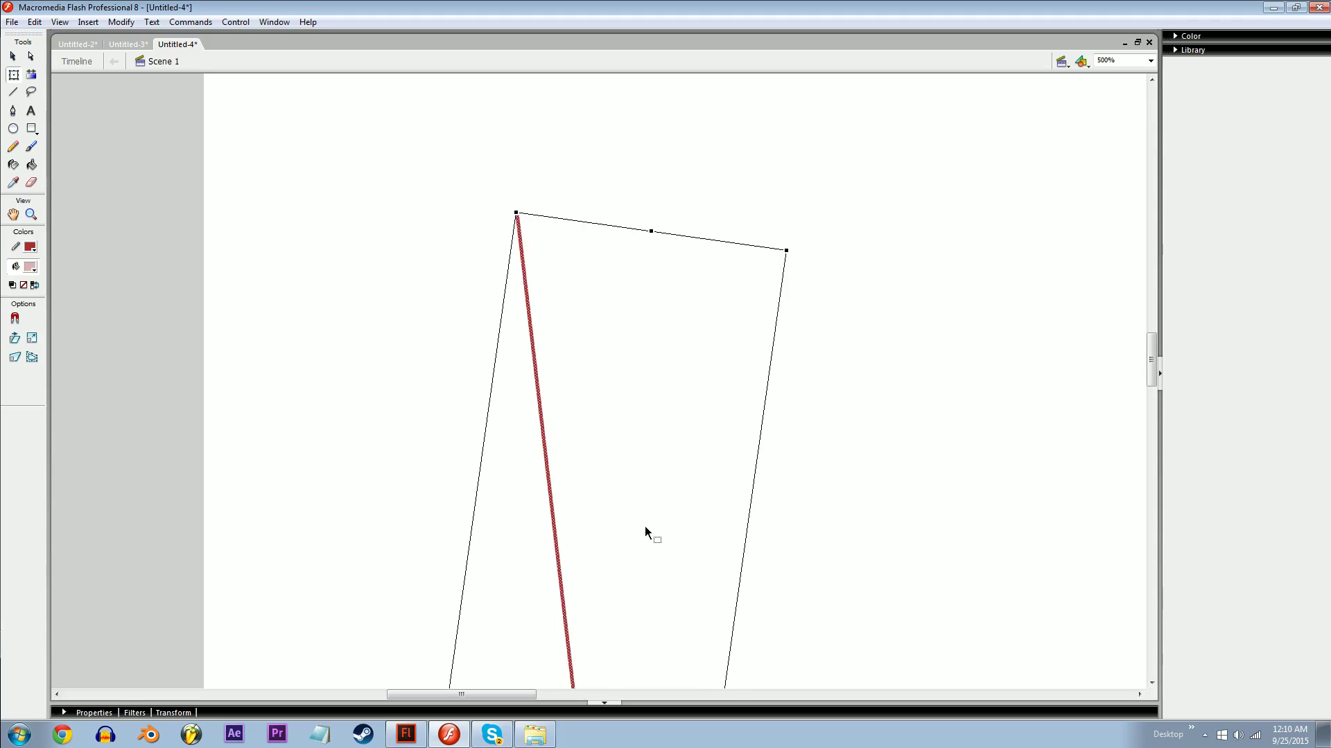
key(ctrl+minus)
key(ctrl+minus)
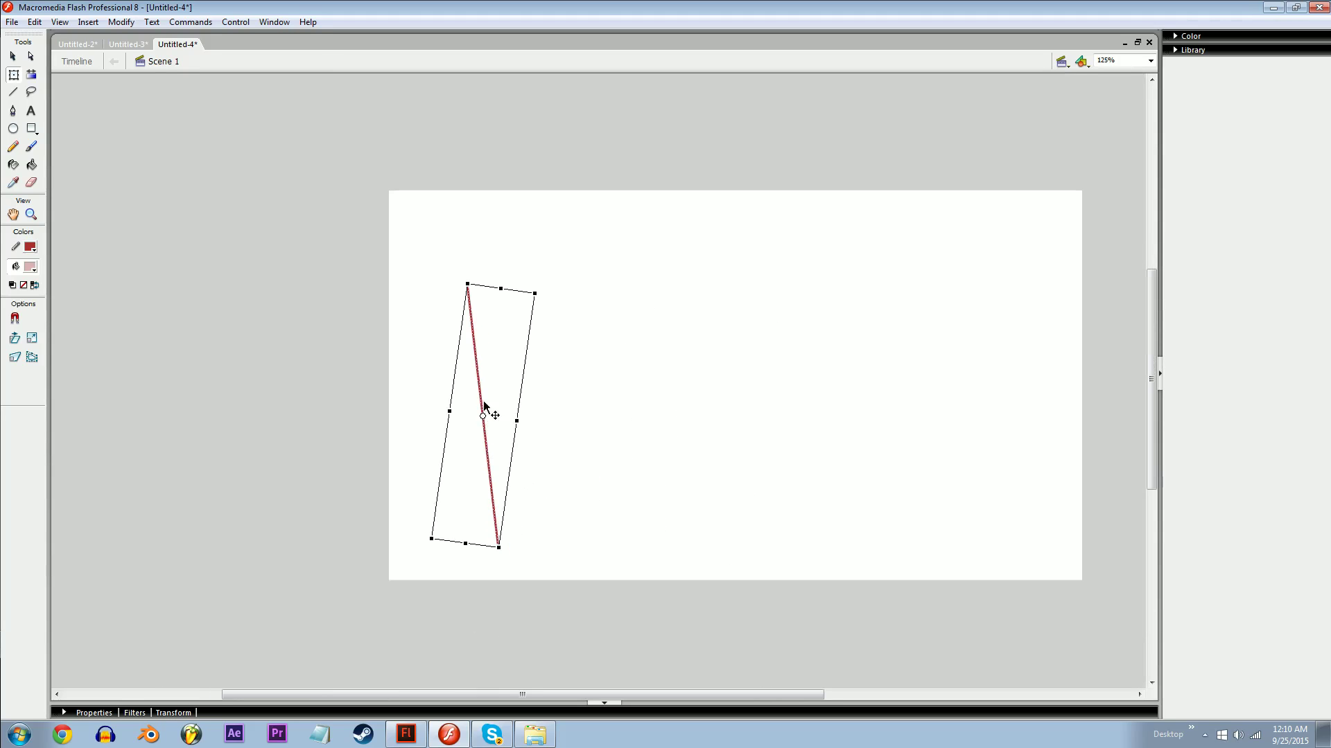
drag(484, 403, 631, 381)
drag(817, 407, 638, 398)
key(F2)
key(F2)
key(F2)
key(F2)
key(F2)
key(F2)
key(F2)
key(F2)
key(F2)
key(F2)
key(F2)
key(F2)
key(F2)
key(F2)
key(F2)
key(F2)
key(F2)
key(F2)
key(F2)
key(F2)
key(F2)
key(F2)
key(F2)
key(F2)
key(F2)
key(F2)
key(F2)
key(F2)
key(F2)
key(F2)
key(F2)
key(F2)
key(F2)
key(F2)
key(F2)
key(F2)
key(F2)
key(F2)
key(F2)
key(F2)
key(F2)
key(F2)
key(F2)
key(F2)
key(F2)
key(F2)
key(F2)
key(F2)
key(F2)
key(F2)
key(F2)
key(F2)
key(F2)
key(F2)
key(F2)
key(F2)
key(ctrl+shift+period)
key(ctrl+shift+period)
key(ctrl+shift+period)
key(ctrl+shift+period)
key(v)
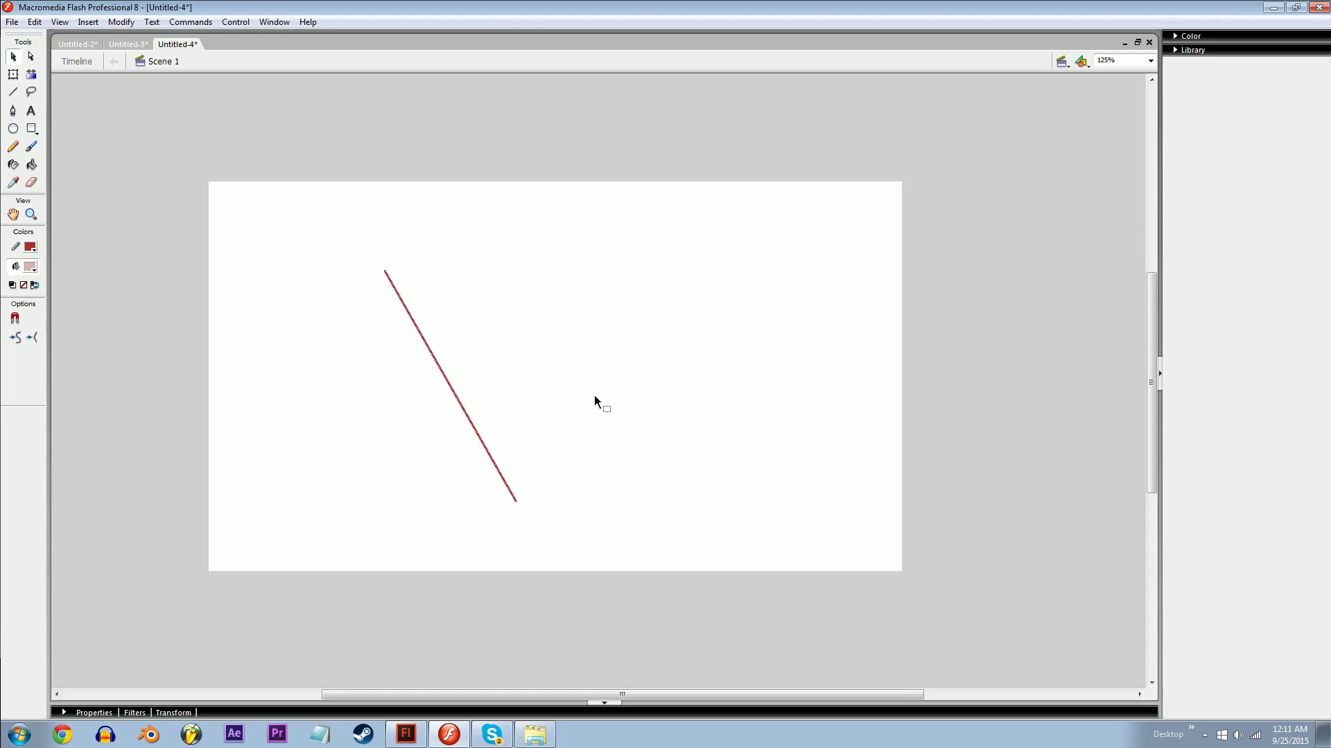
key(ctrl+shift+period)
key(ctrl+shift+period)
key(ctrl+shift+period)
key(ctrl+shift+period)
key(ctrl+shift+period)
key(ctrl+shift+period)
key(F2)
key(F2)
key(F2)
key(F2)
key(F2)
key(F2)
- Marquee-select separate sections of the line and rotate each with F1/F2 into a jagged stroke
drag(509, 324, 400, 426)
key(F2)
key(F2)
key(F2)
key(F2)
key(F2)
key(F2)
key(F2)
key(F2)
key(F2)
key(F2)
key(F2)
drag(489, 294, 439, 337)
key(F1)
key(F1)
key(F1)
key(F1)
key(F1)
key(F1)
key(F1)
key(F1)
key(F1)
key(F1)
drag(512, 405, 417, 508)
key(F2)
key(F2)
key(F2)
key(F2)
key(F2)
key(F2)
key(F2)
key(F2)
key(F2)
key(F2)
key(F2)
drag(493, 409, 407, 474)
key(F1)
key(F1)
key(F1)
key(F1)
key(F1)
key(F1)
key(F1)
key(F1)
key(F1)
key(F1)
key(F1)
key(F1)
key(F1)
key(F1)
key(F1)
key(F1)
key(F1)
key(F1)
key(F1)
key(F1)
key(F1)
key(F1)
key(F1)
drag(509, 322, 402, 441)
key(F2)
key(F2)
key(F2)
key(F2)
key(F2)
key(F2)
key(F2)
key(F2)
key(F2)
key(F2)
key(F2)
key(F2)
key(F2)
key(F2)
key(F2)
key(F2)
key(F2)
key(F2)
key(F2)
key(F2)
click(500, 421)
drag(449, 384, 464, 405)
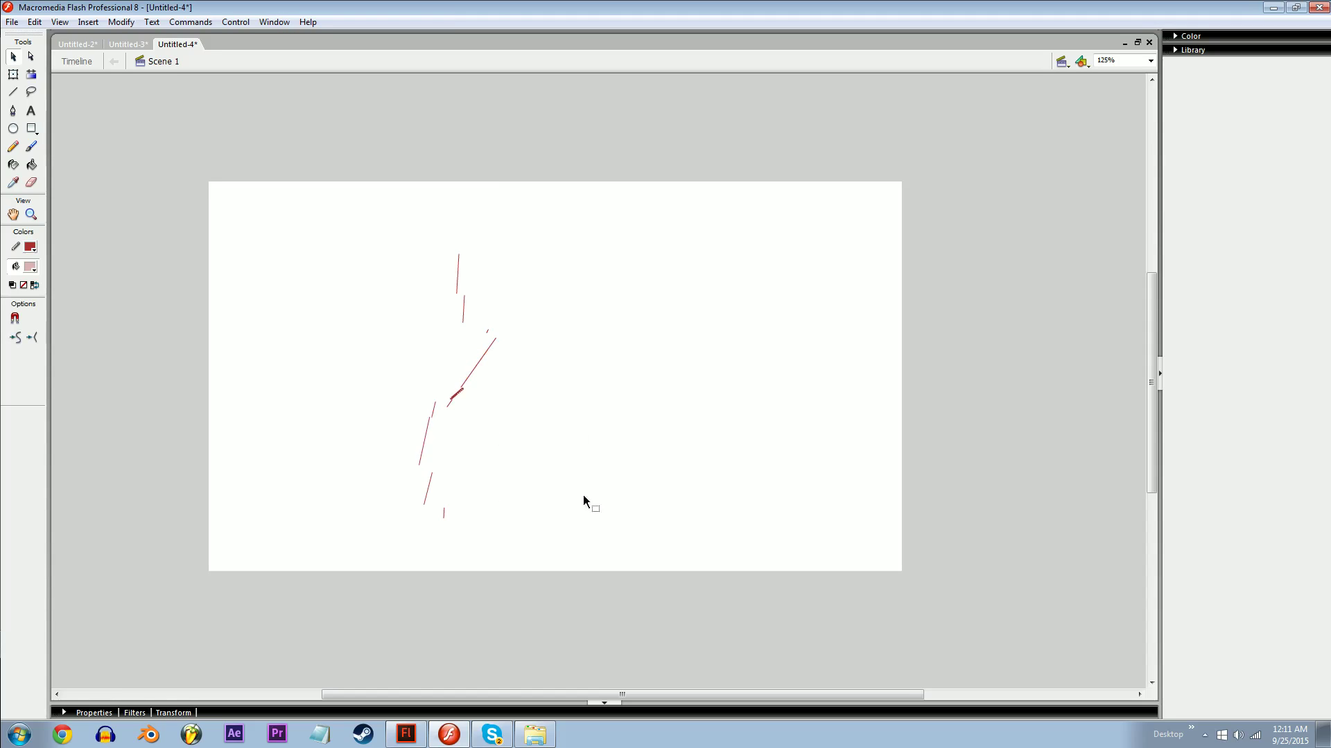
- Rotate the red strokes a quarter turn with Ctrl+Shift+9, then delete them
click(235, 96)
click(121, 22)
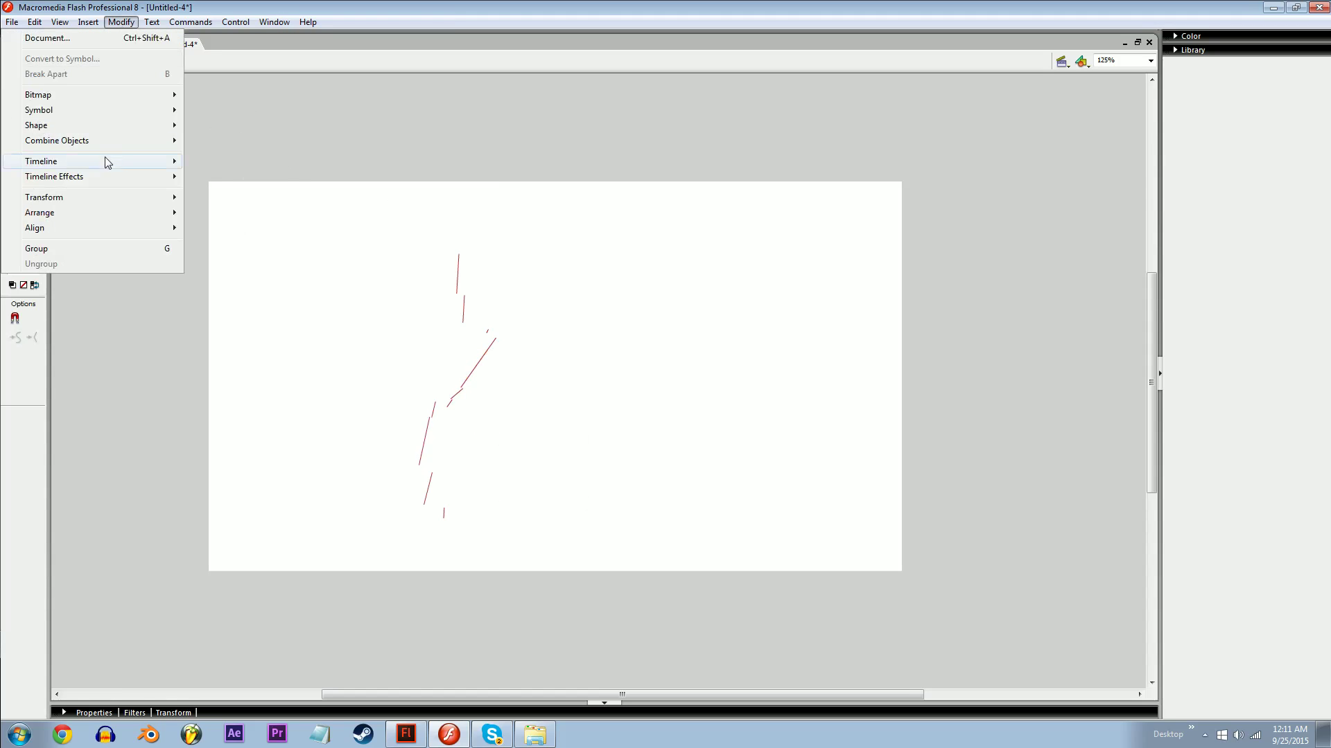
mouse_move(75, 200)
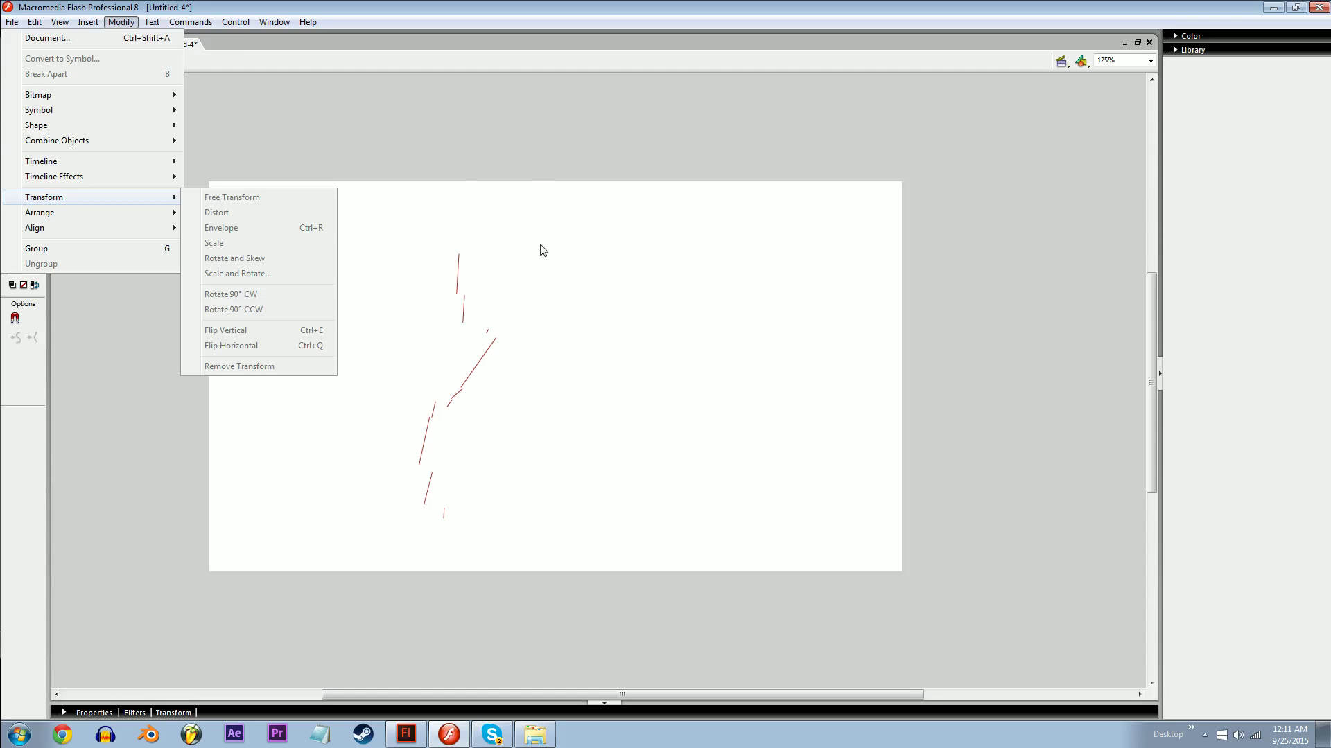
drag(543, 168, 316, 514)
key(ctrl+shift+9)
key(ctrl+shift+9)
key(ctrl+shift+9)
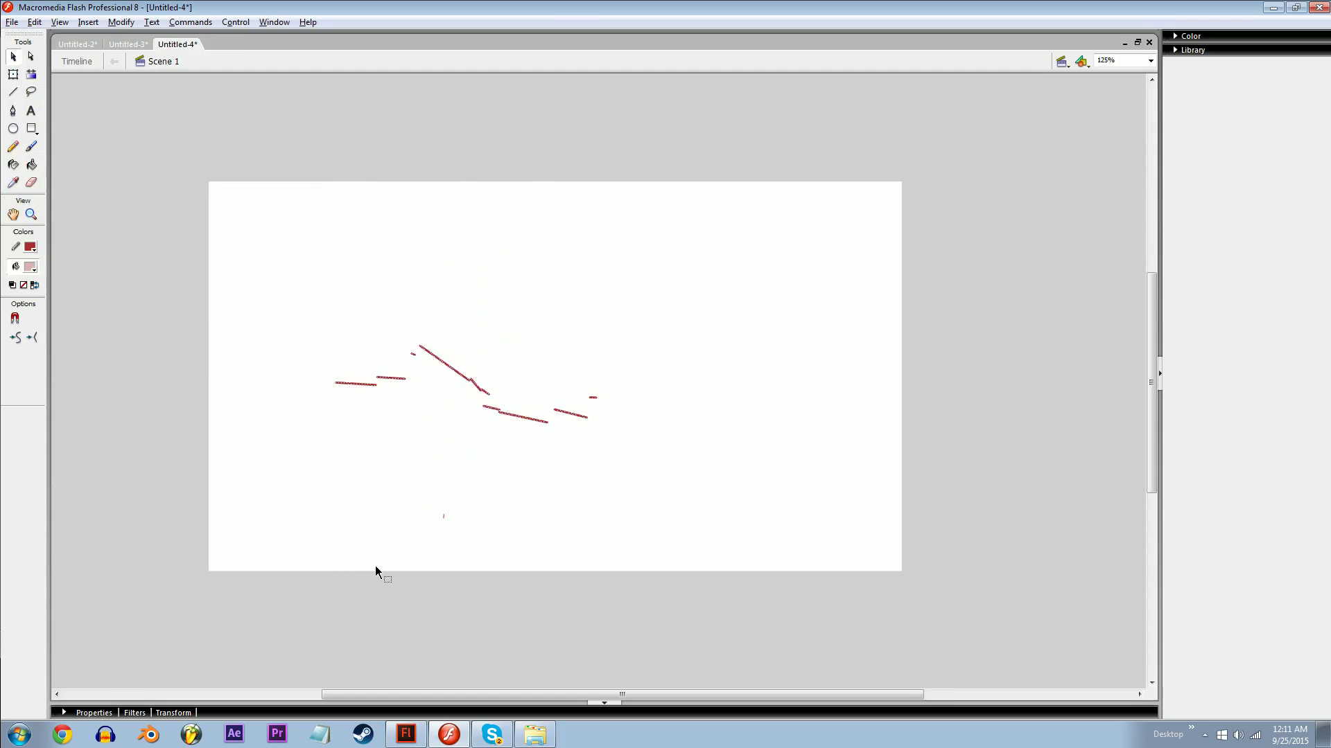
drag(558, 408, 622, 458)
key(Delete)
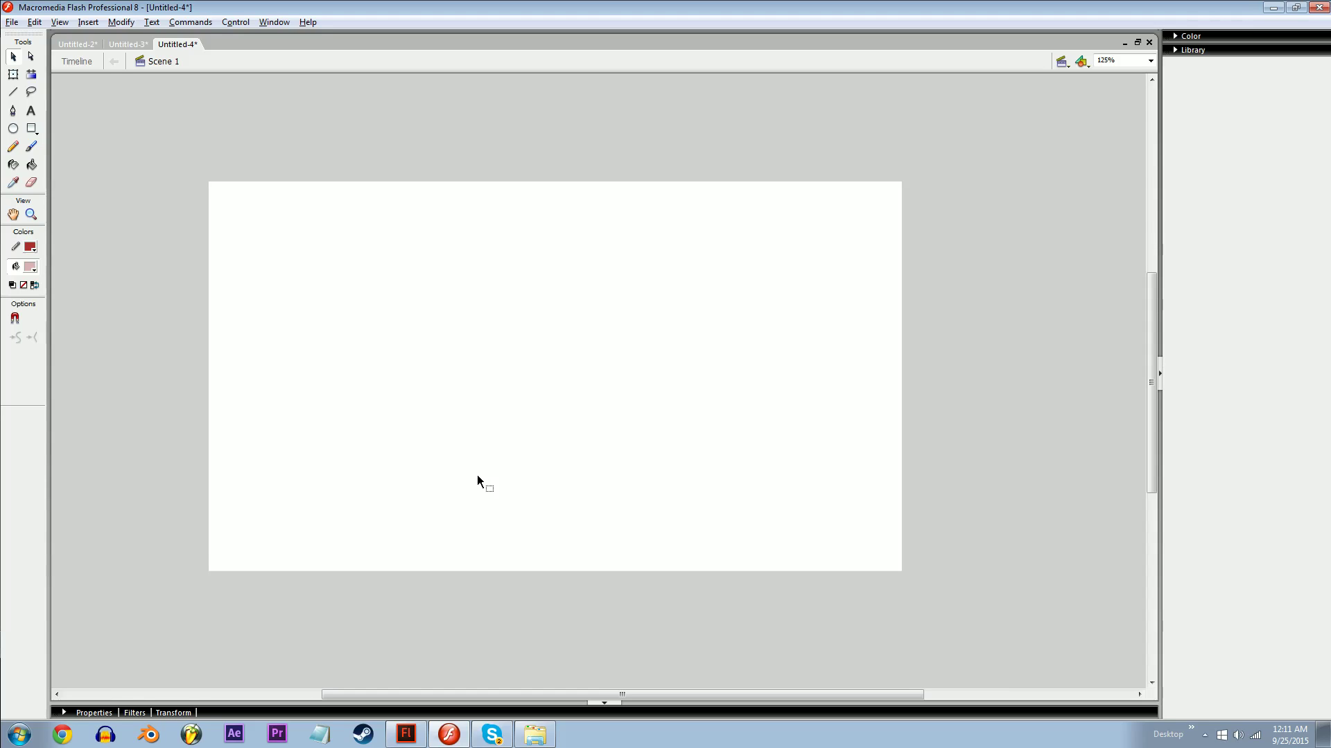
key(b)
drag(404, 331, 479, 419)
key(v)
click(460, 406)
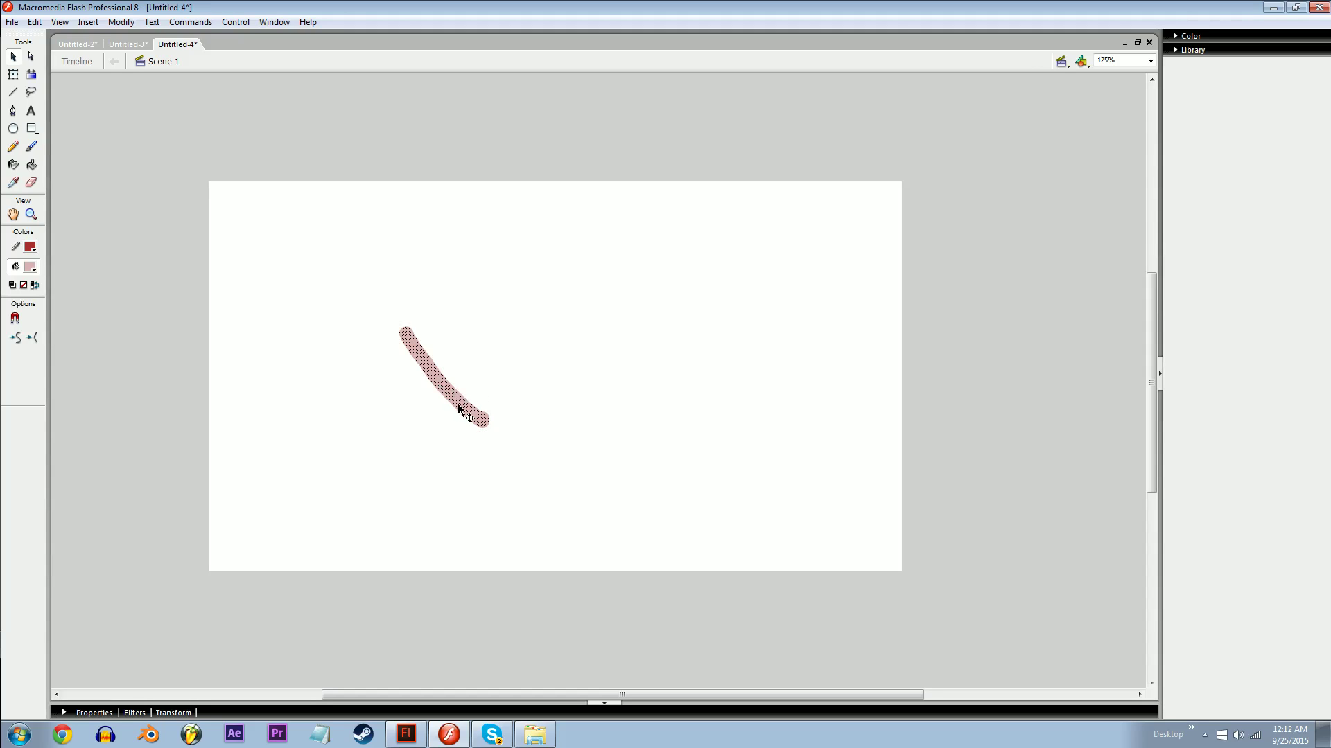
key(Delete)
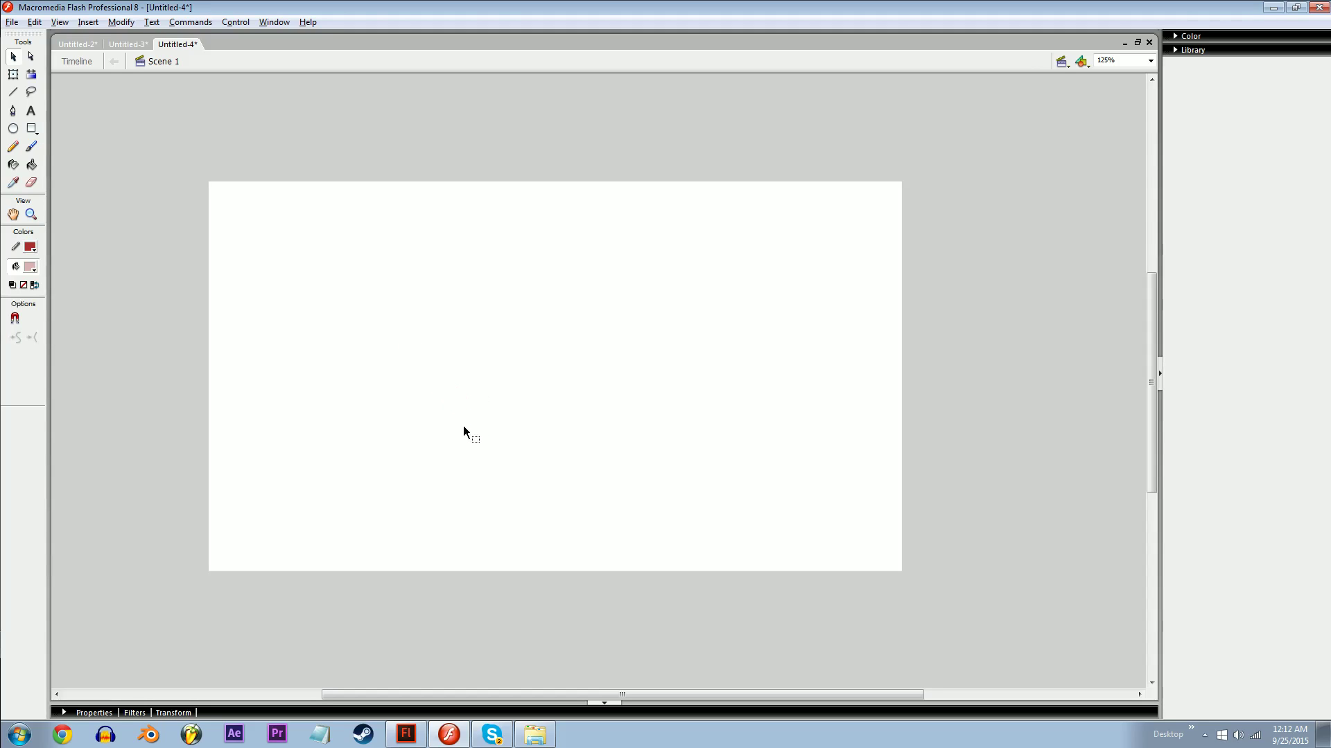
key(y)
drag(499, 445, 582, 346)
drag(511, 342, 563, 456)
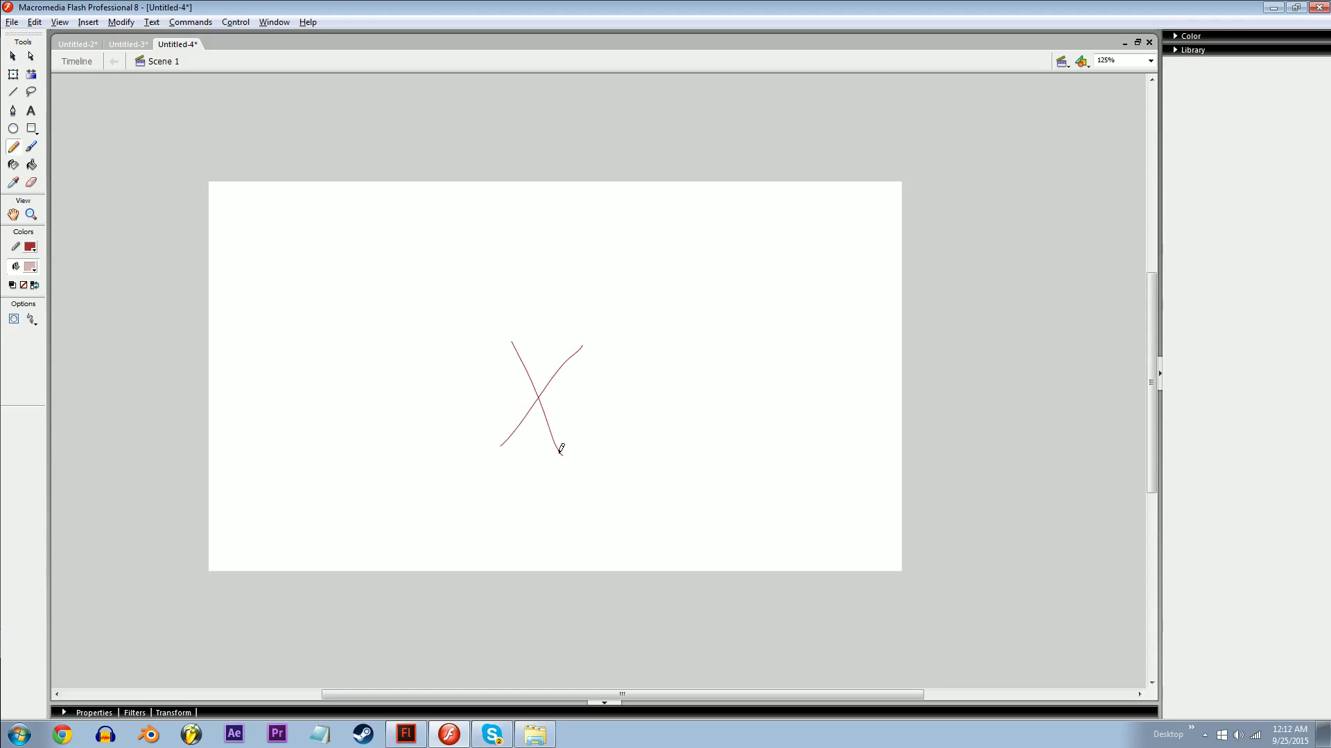
key(v)
key(ctrl+a)
key(Delete)
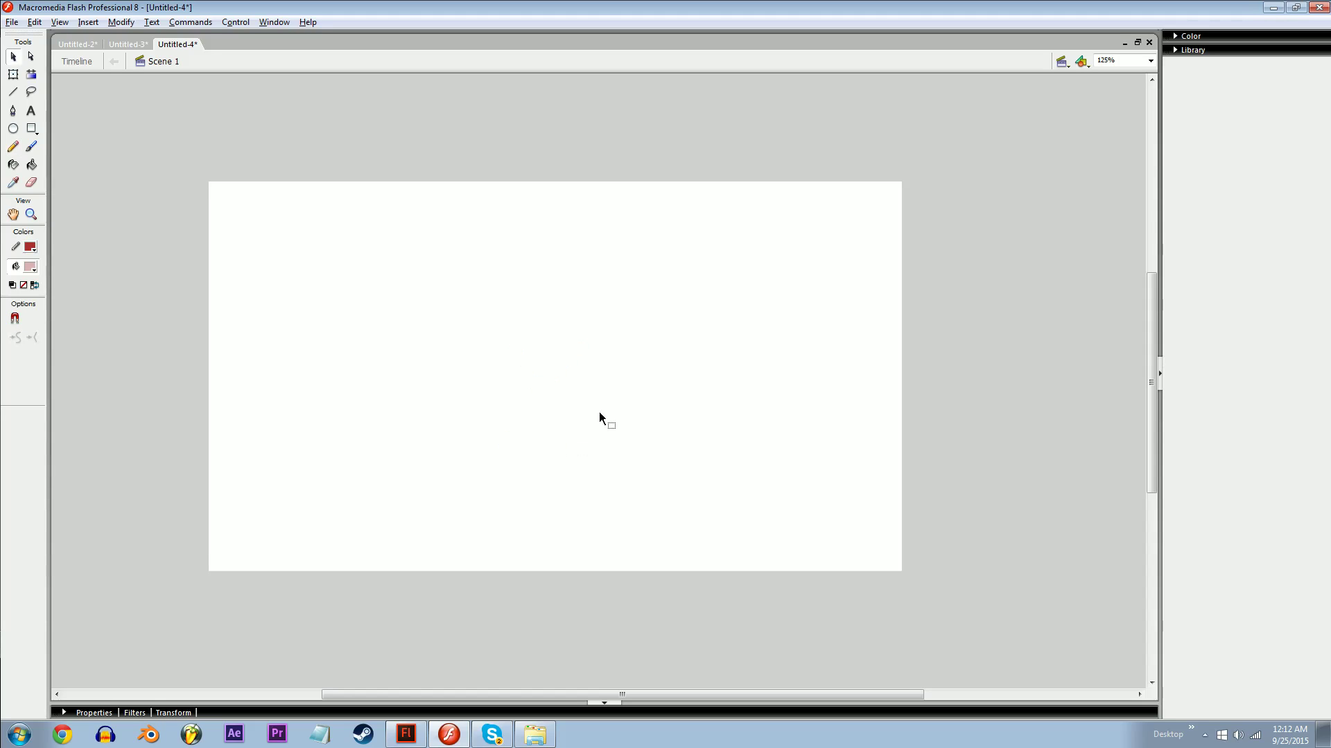
key(ctrl+z)
key(ctrl+y)
click(125, 23)
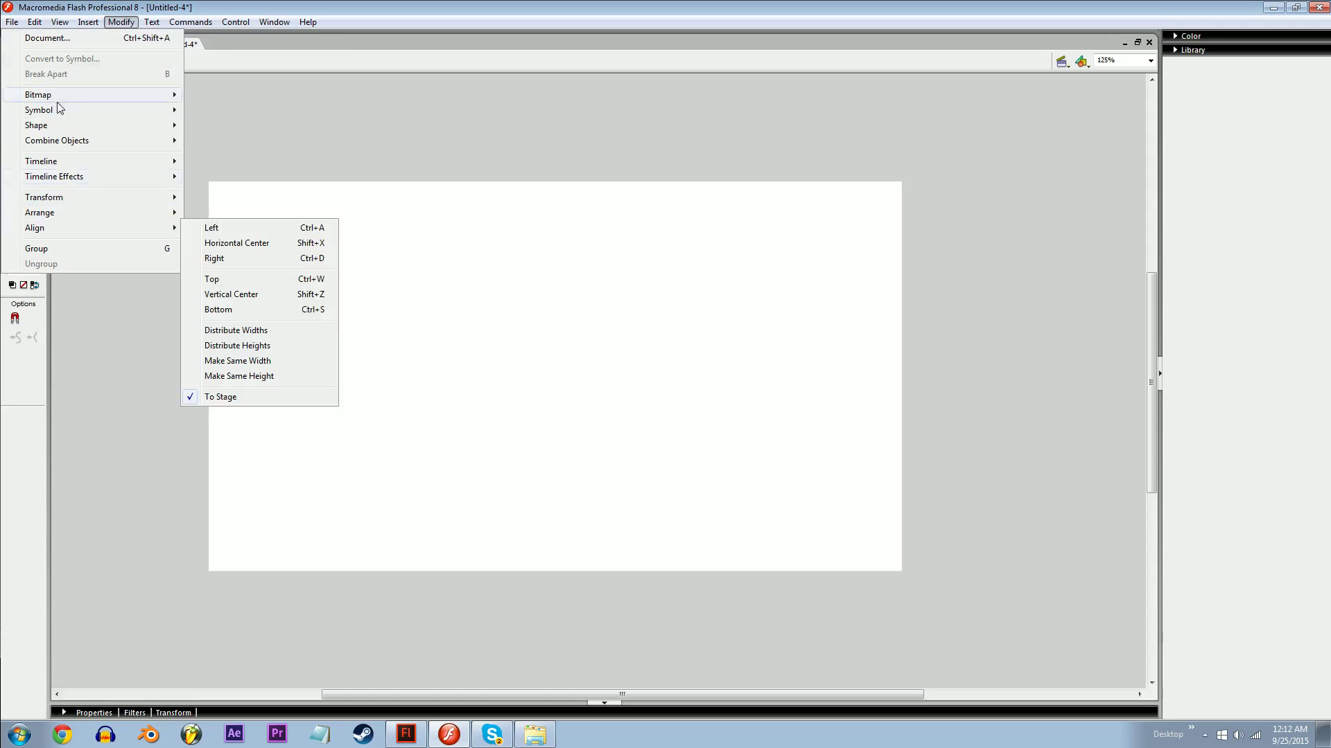
mouse_move(35, 23)
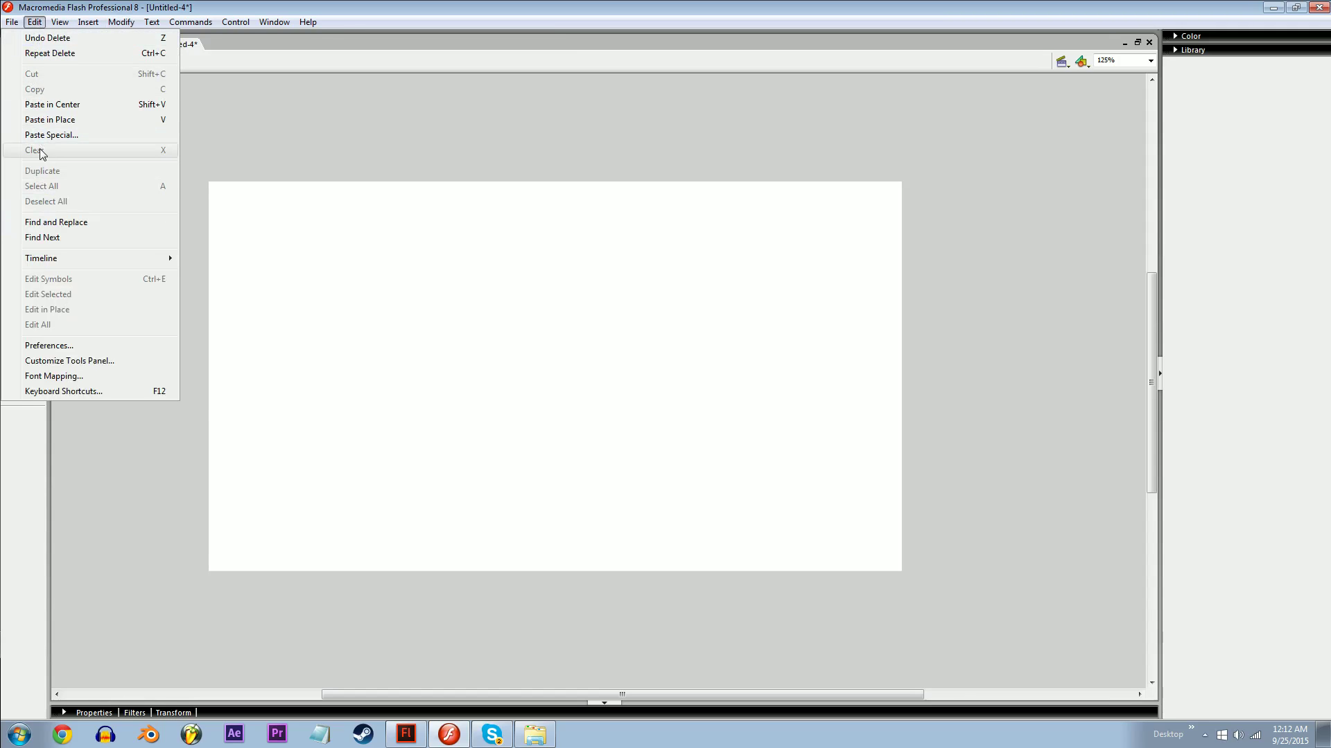
click(234, 133)
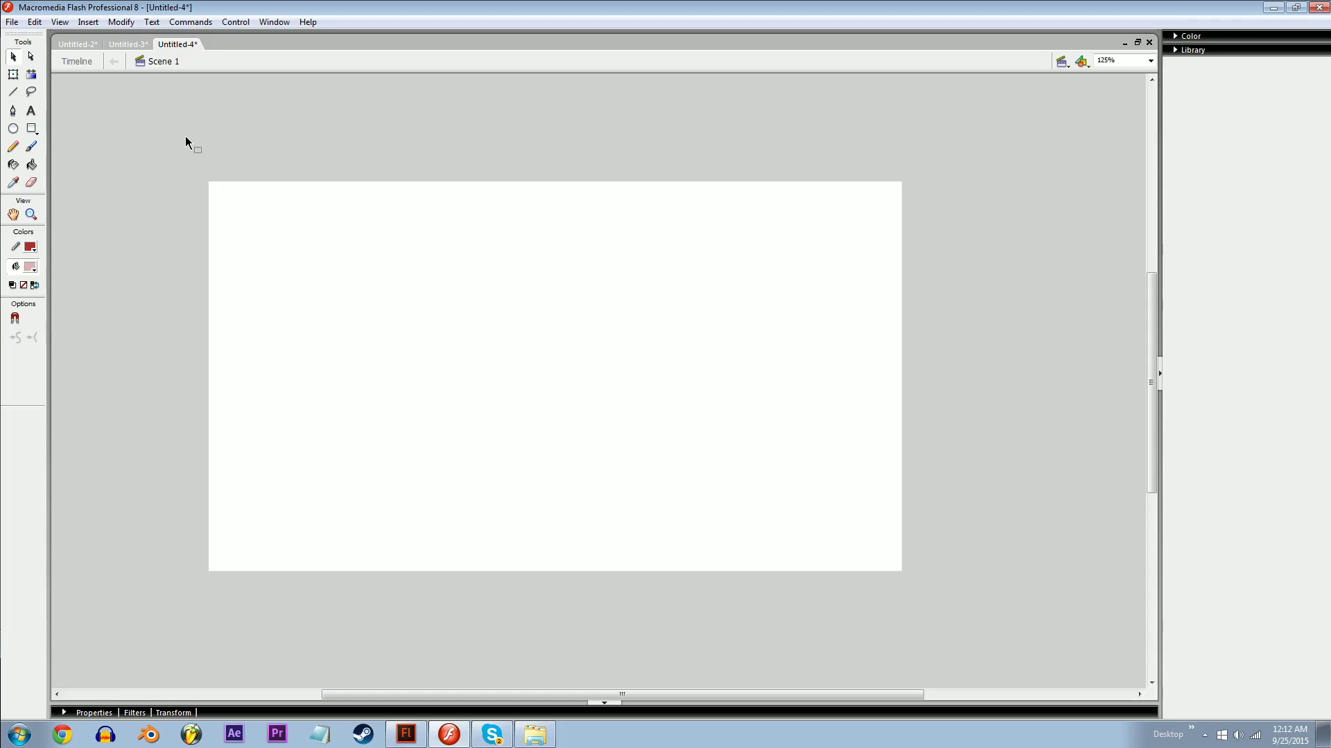
- Paint an S-shaped pink brush stroke and convert it into movie clip Symbol 1
key(b)
mouse_move(435, 313)
mouse_down()
mouse_move(594, 466)
mouse_move(589, 494)
mouse_up()
key(v)
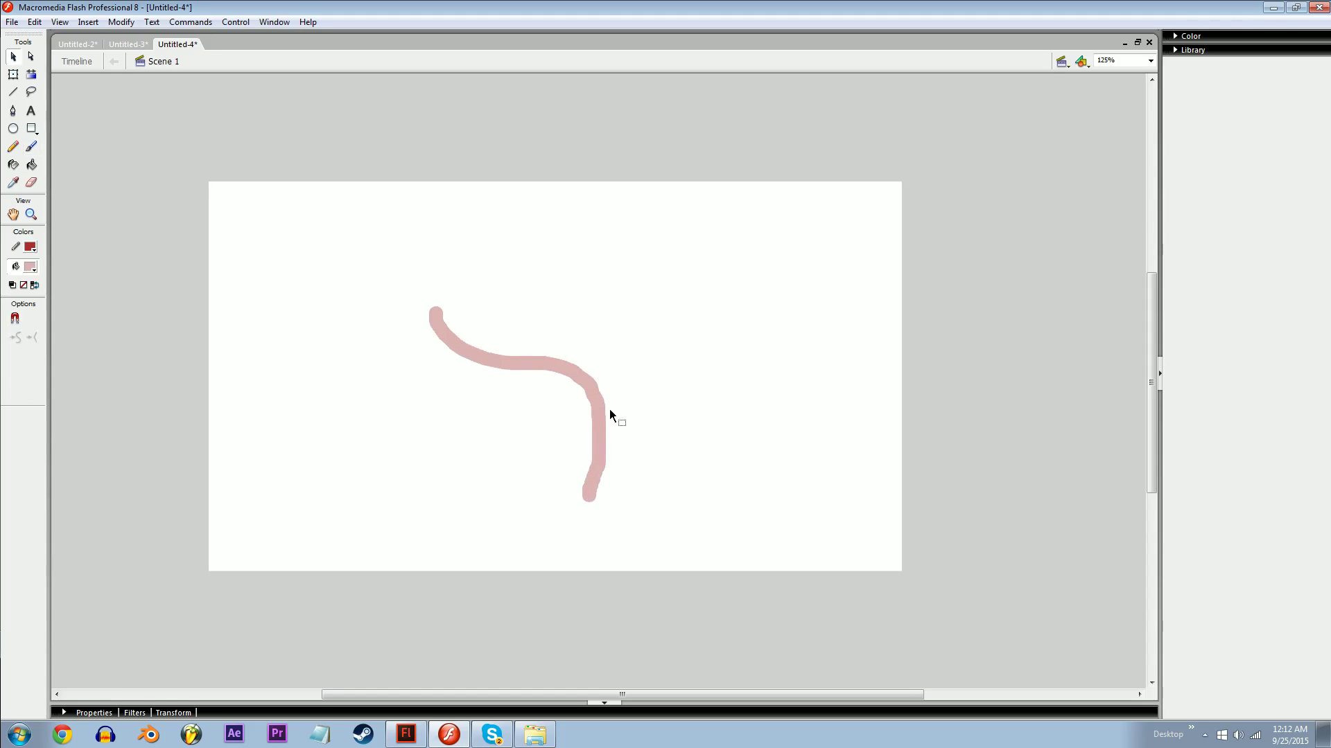
click(606, 415)
right_click(604, 414)
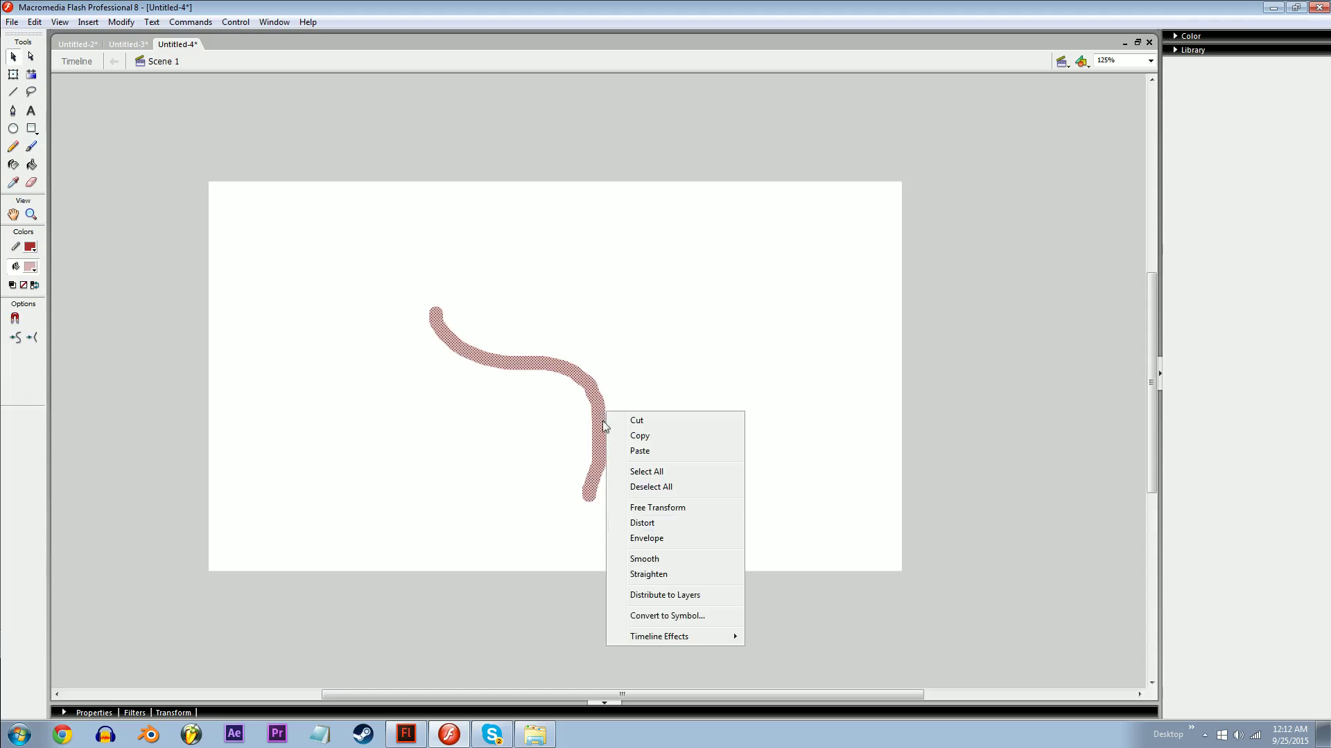
click(682, 616)
click(582, 261)
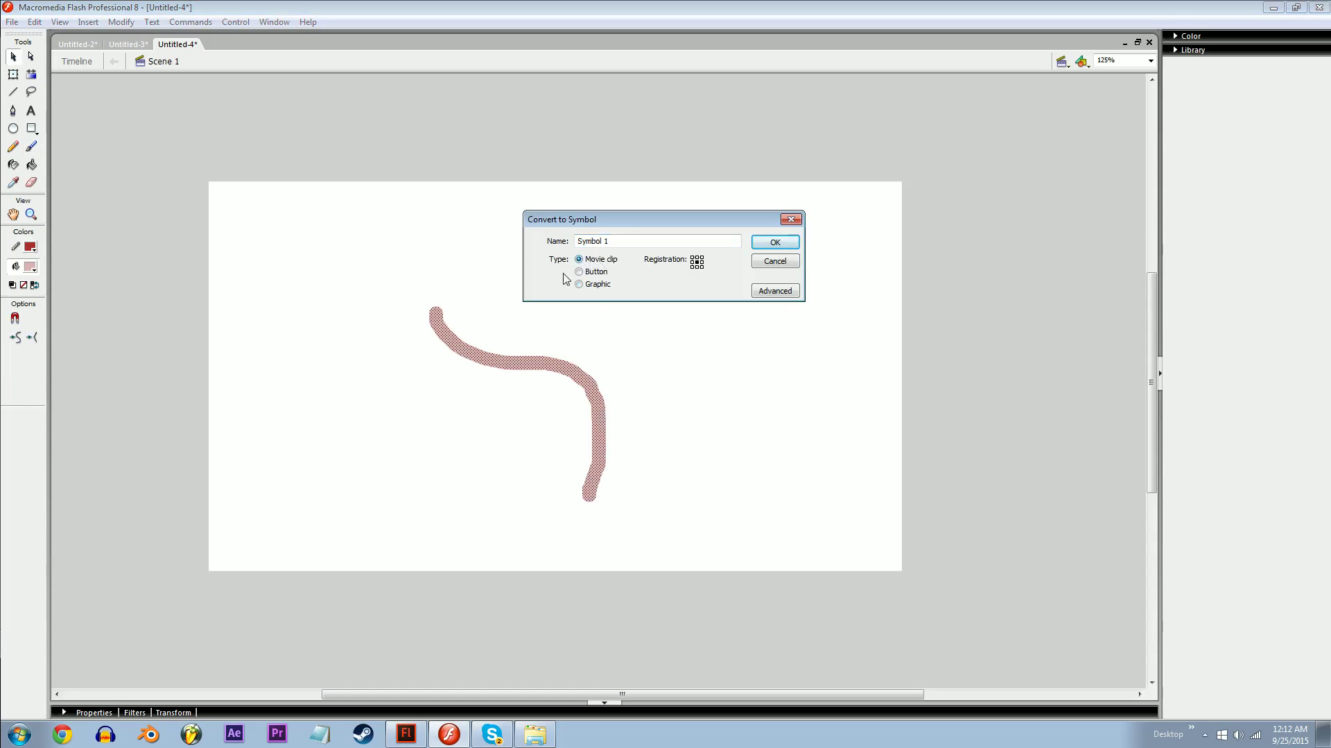
click(776, 239)
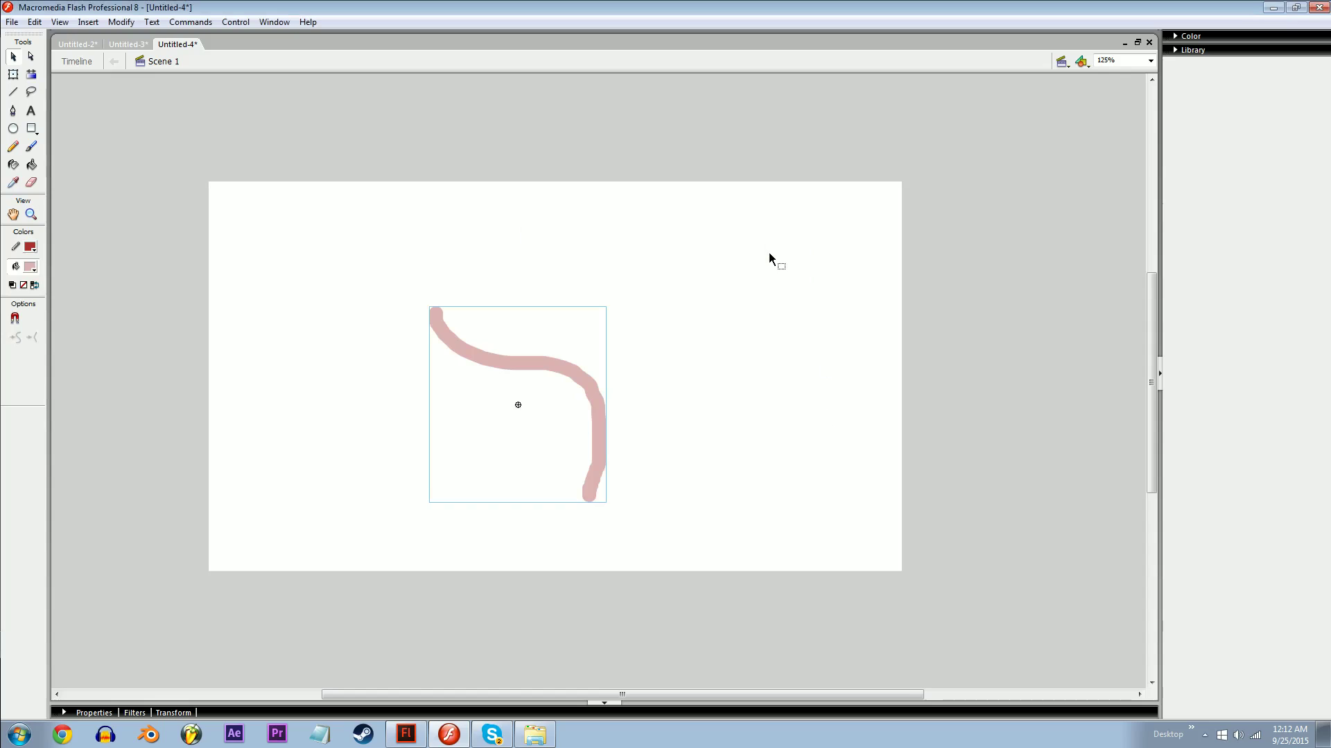
click(802, 351)
- Paint a diagonal stroke at the upper right and convert it into a symbol with F8
key(b)
drag(661, 268, 780, 406)
ctrl+click(742, 339)
key(F8)
key(Return)
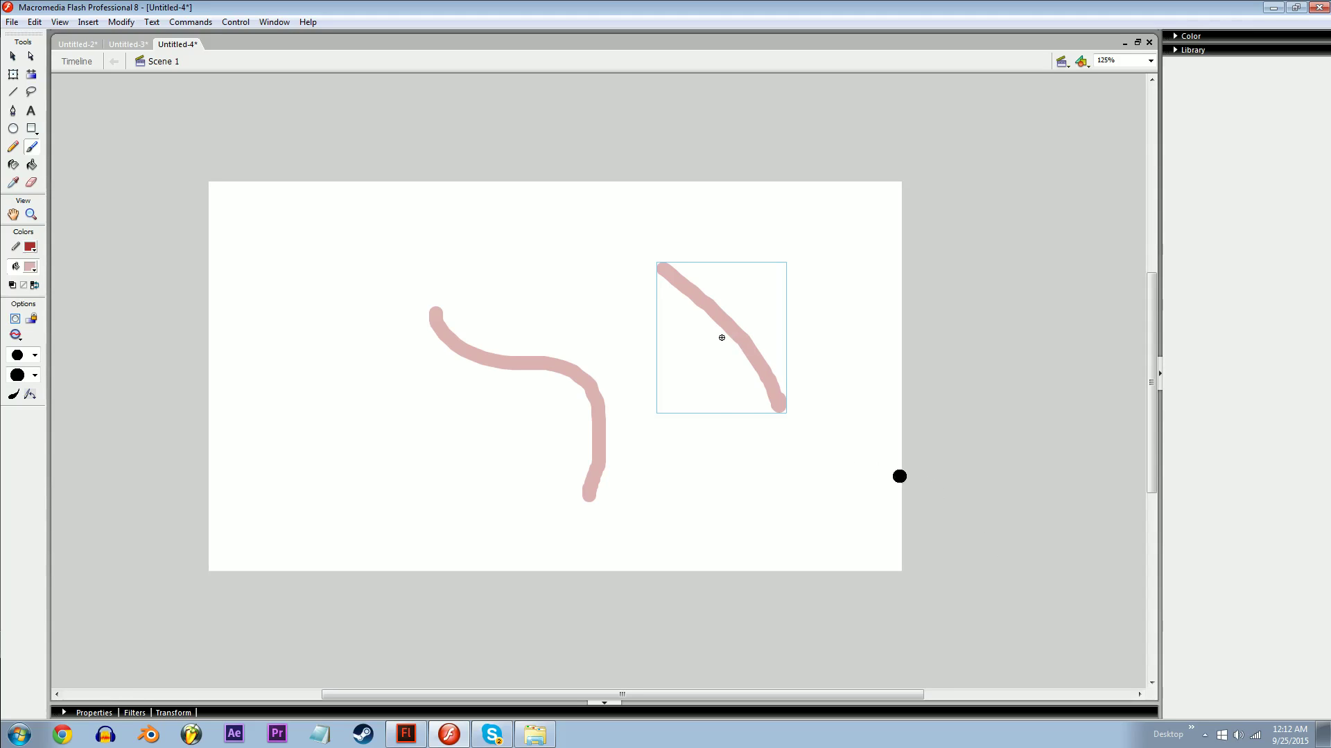
- Paint a short stroke in the upper middle and nudge it slightly down and right
key(v)
click(573, 333)
key(b)
drag(474, 212, 561, 304)
key(v)
drag(521, 262, 527, 269)
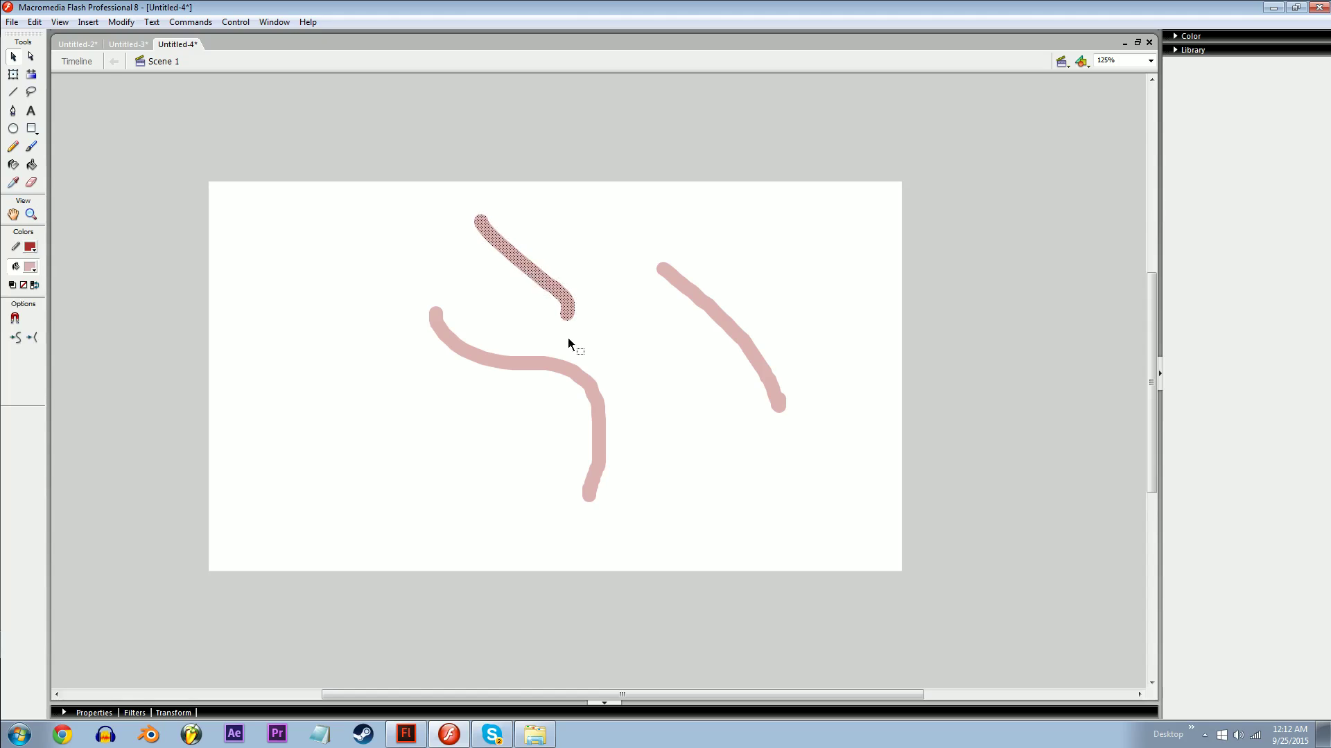
click(275, 22)
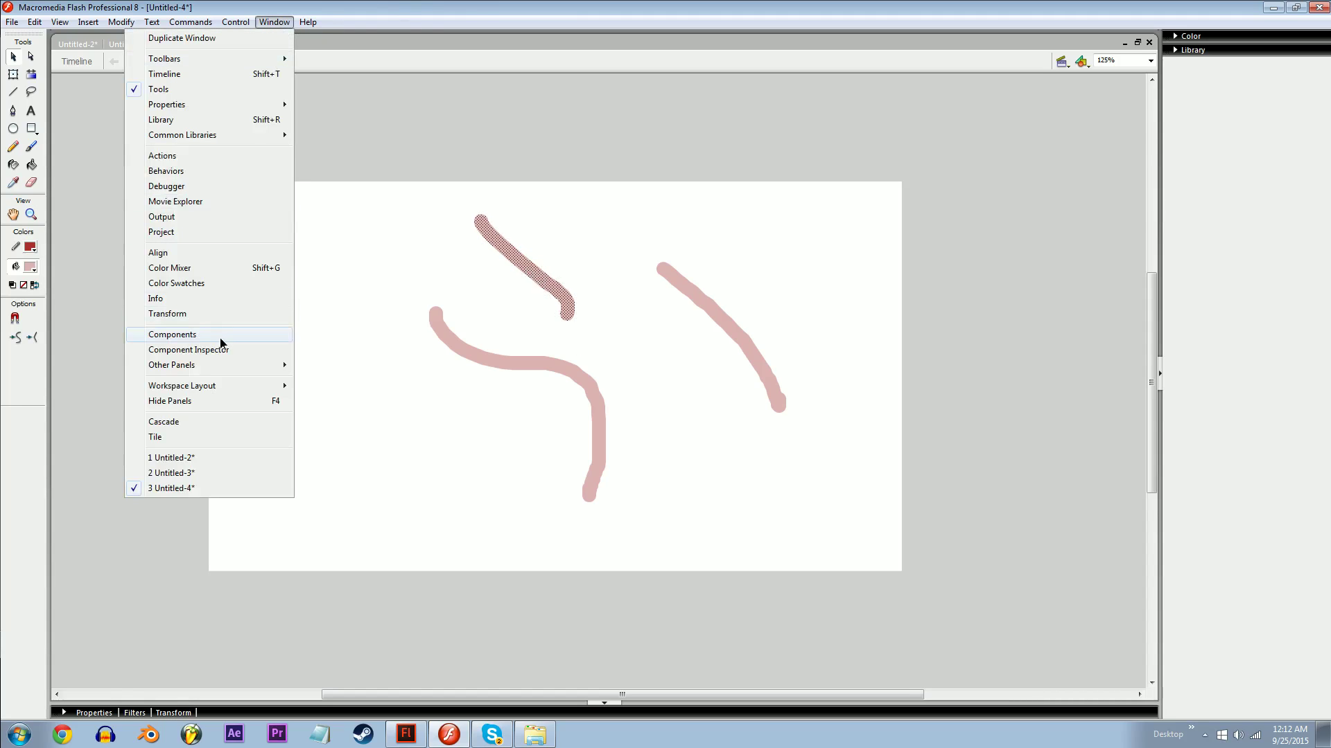
- Open the History panel, move the upper stroke down-right, and convert it into a symbol
mouse_move(199, 364)
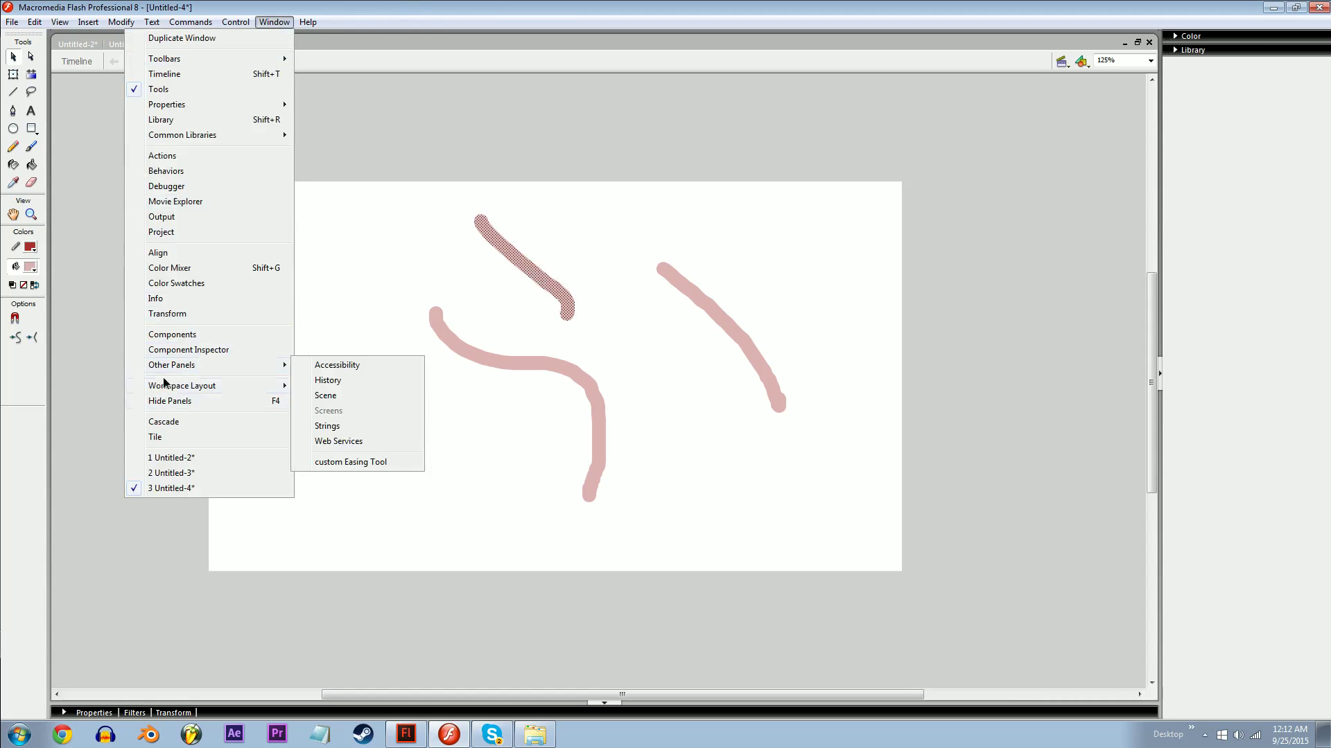
click(328, 380)
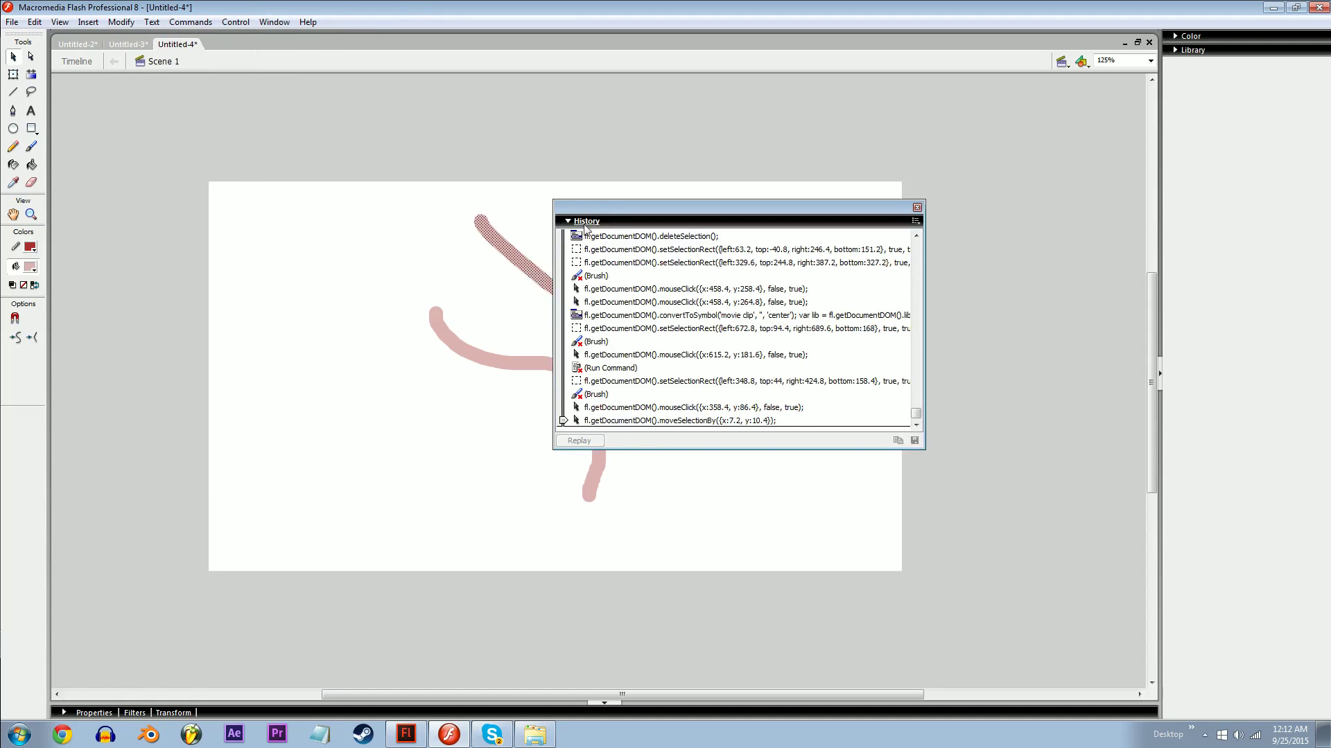
drag(598, 210, 751, 242)
drag(549, 288, 565, 297)
right_click(555, 285)
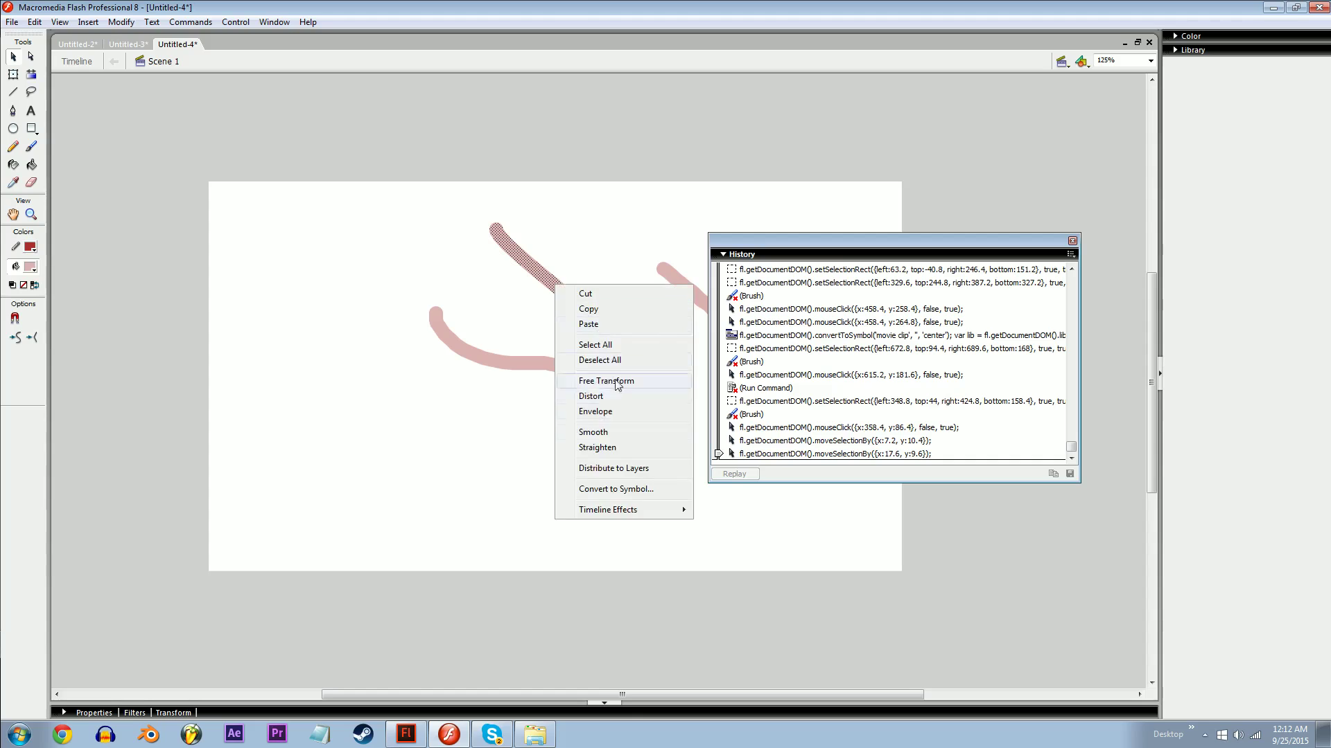
click(607, 489)
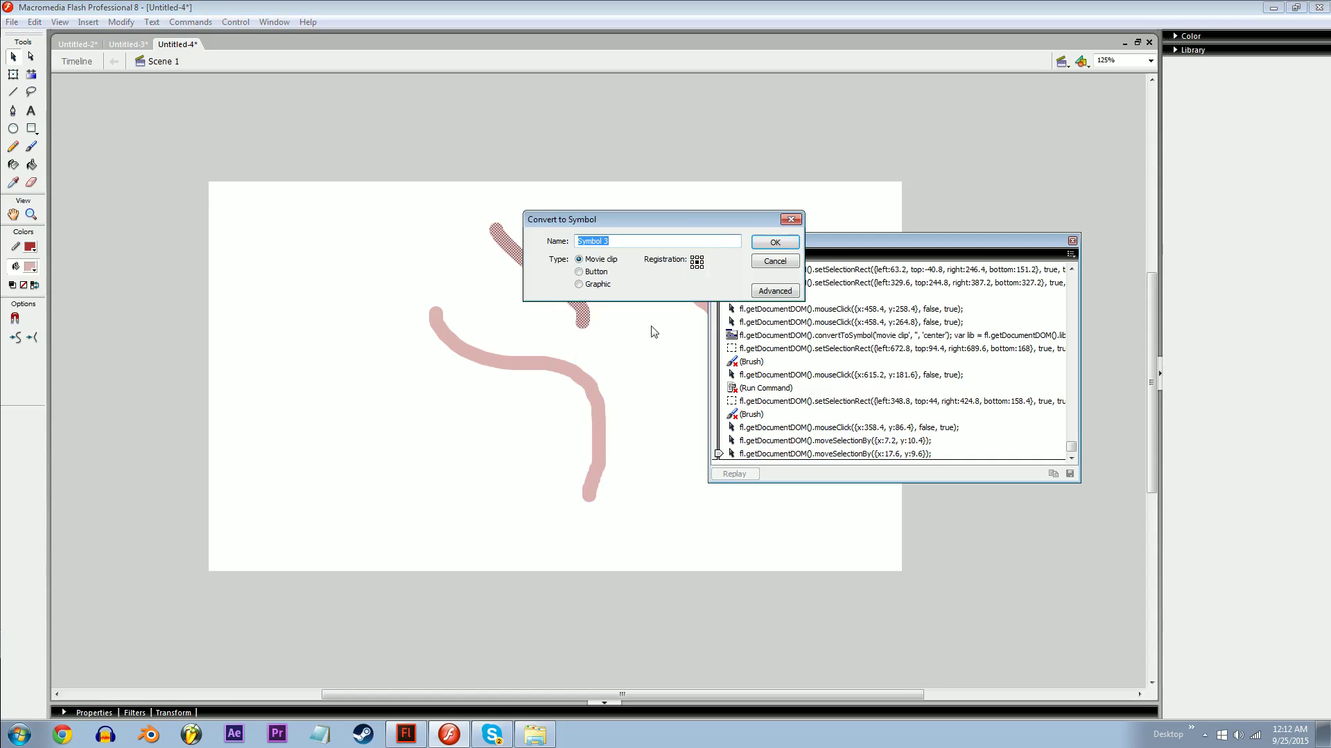
click(774, 242)
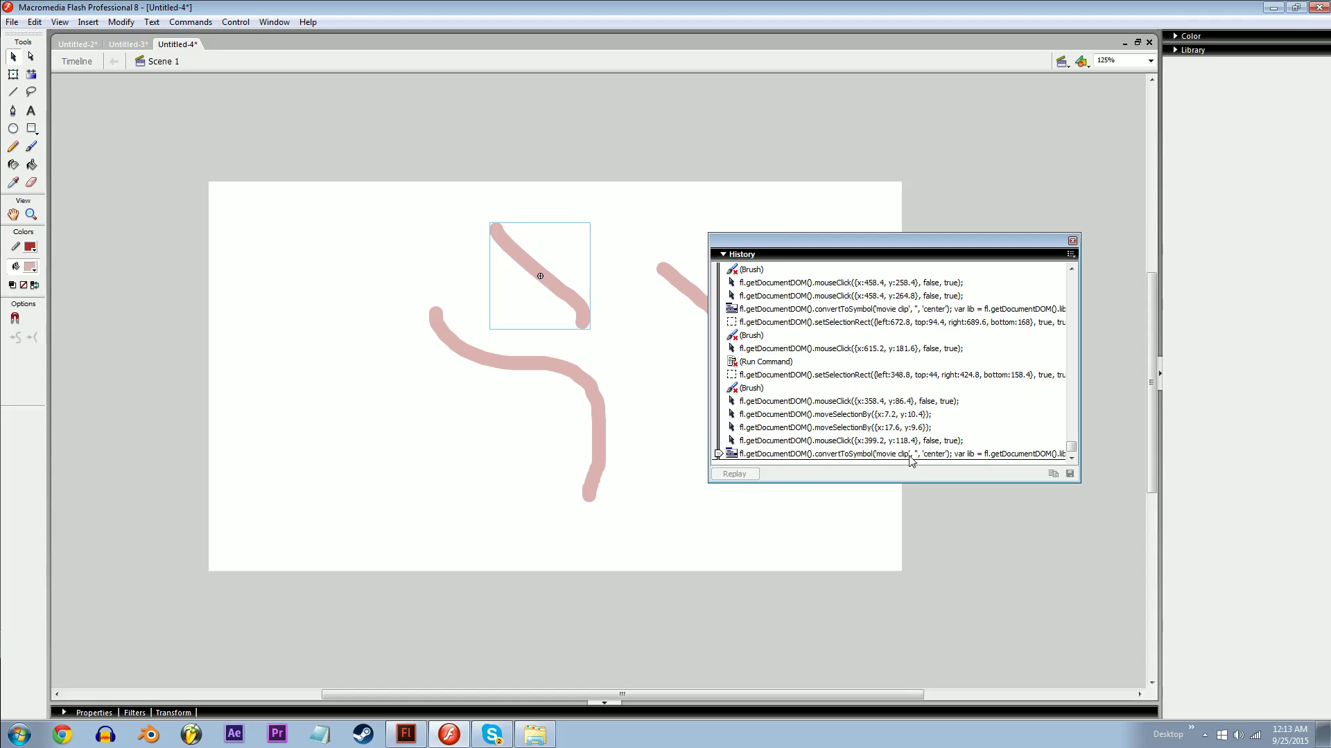
- Try saving the convert-to-symbol History step as a command, cancel, and close History
click(910, 454)
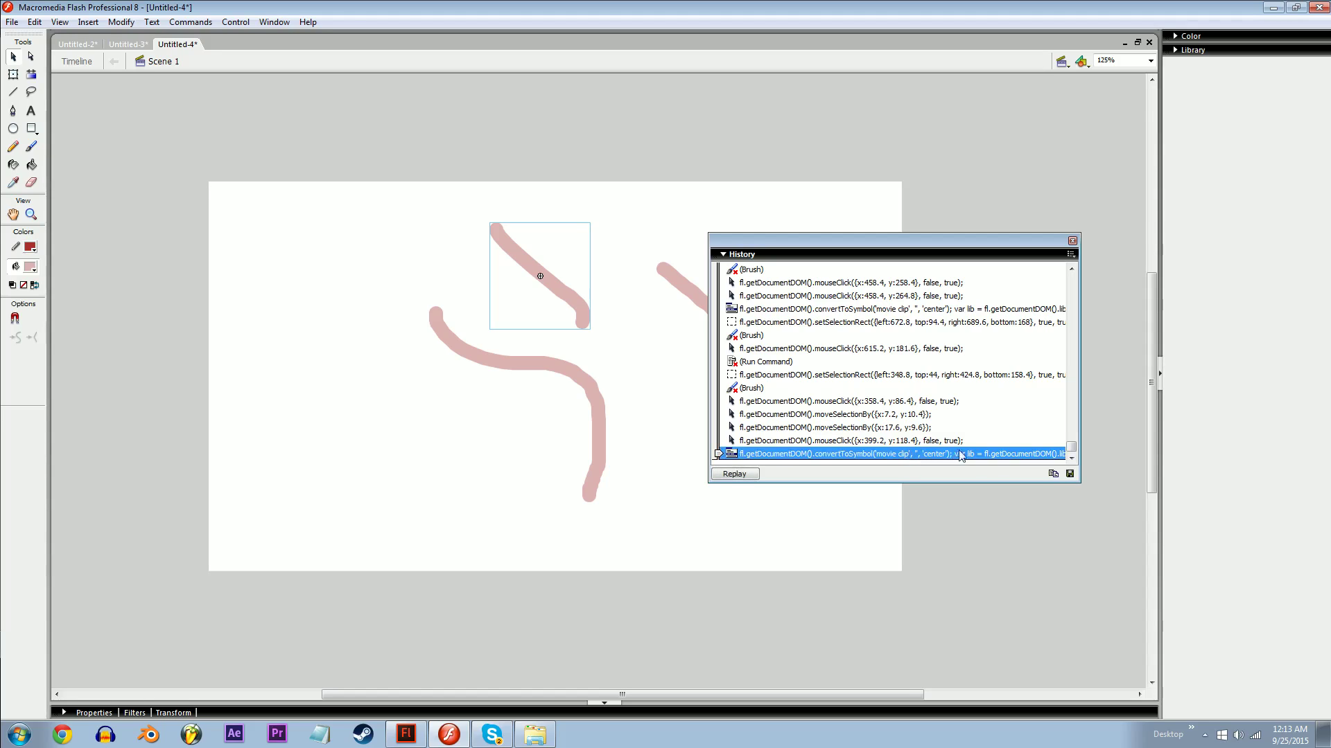
click(1069, 474)
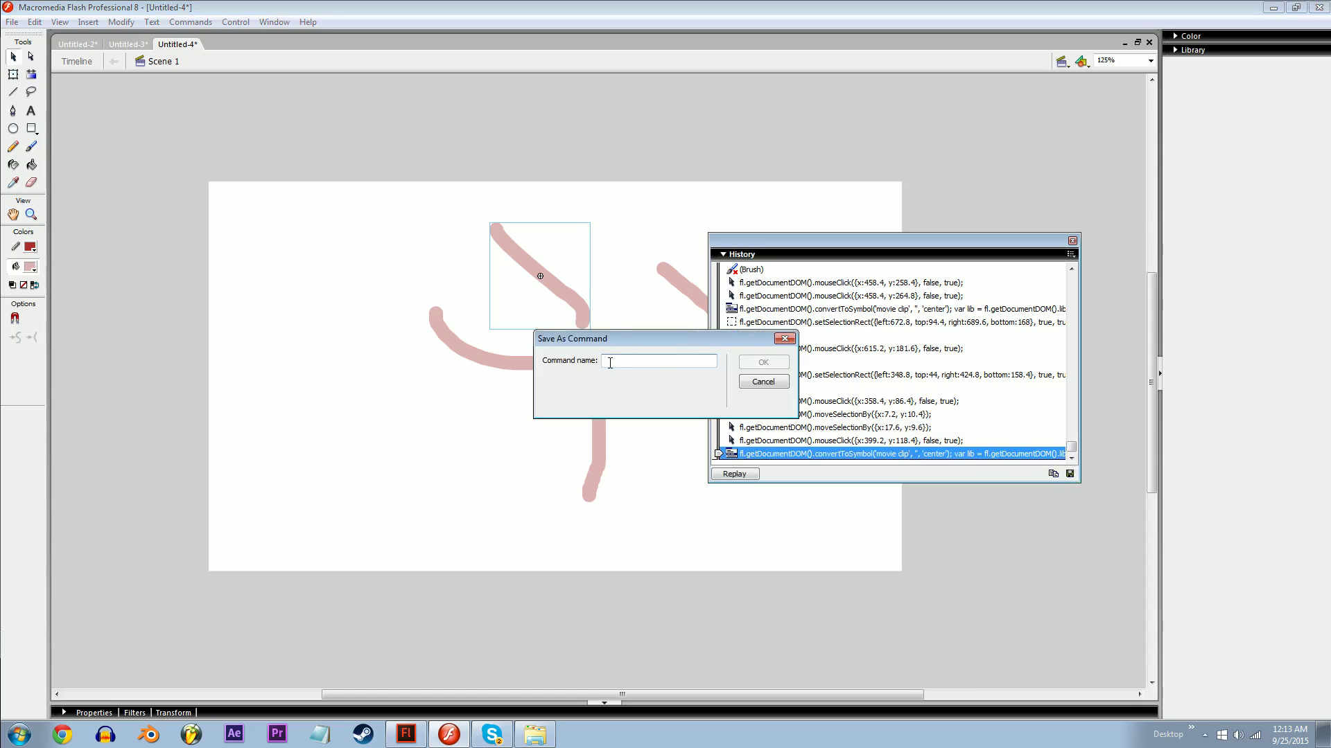
click(747, 385)
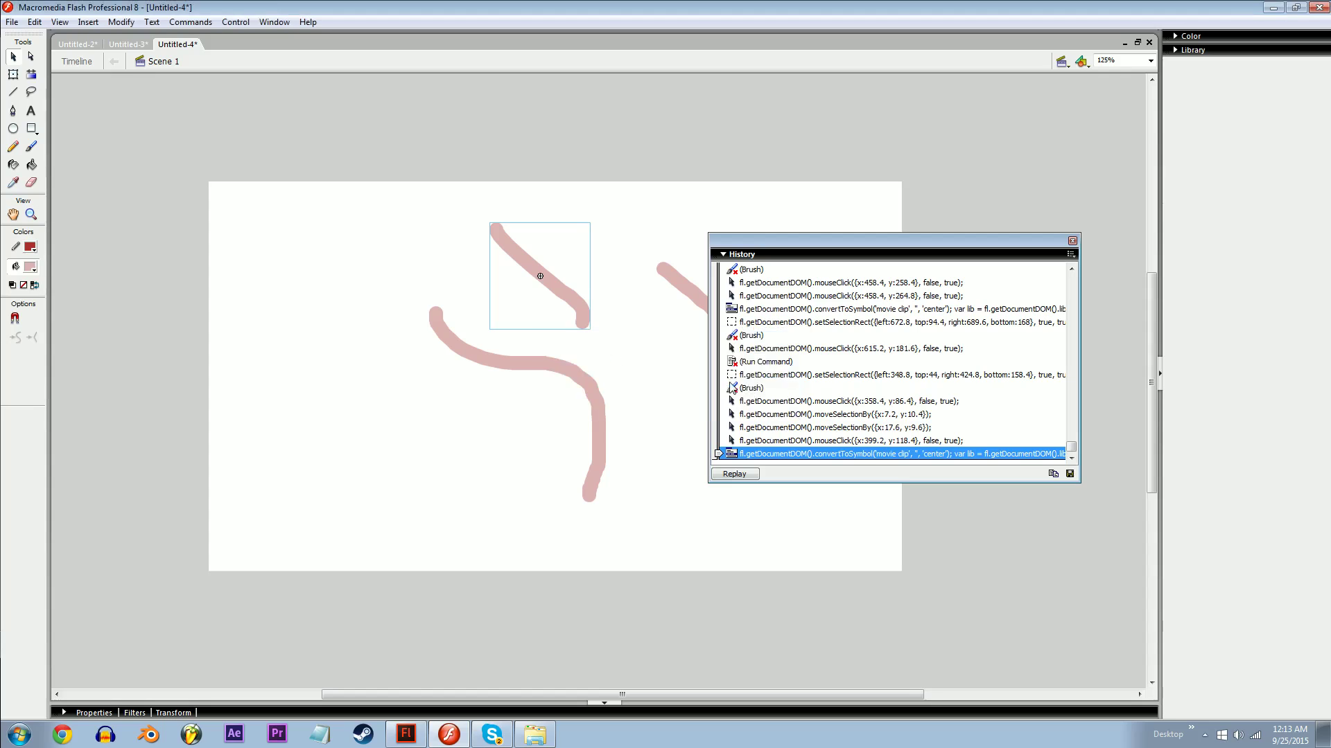
click(1072, 241)
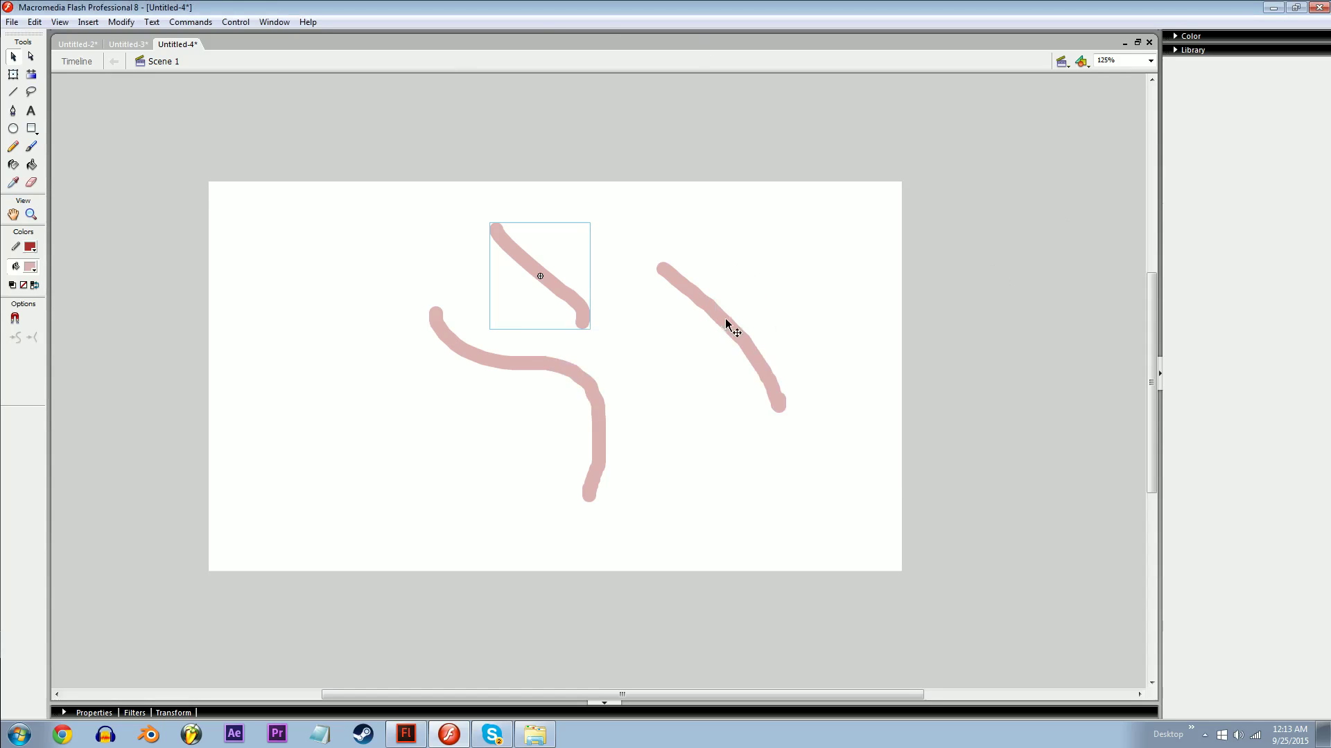
- Paint three more small pink strokes and turn each one into a symbol
click(659, 440)
key(b)
drag(668, 465, 680, 533)
drag(520, 540, 427, 517)
drag(349, 491, 309, 504)
key(v)
click(344, 501)
key(ctrl+g)
click(464, 550)
key(ctrl+g)
click(676, 530)
key(ctrl+g)
- Expand the Color Mixer, Properties and Library panels, preview Symbols 6 and 2, and select all strokes
click(1031, 235)
click(1205, 35)
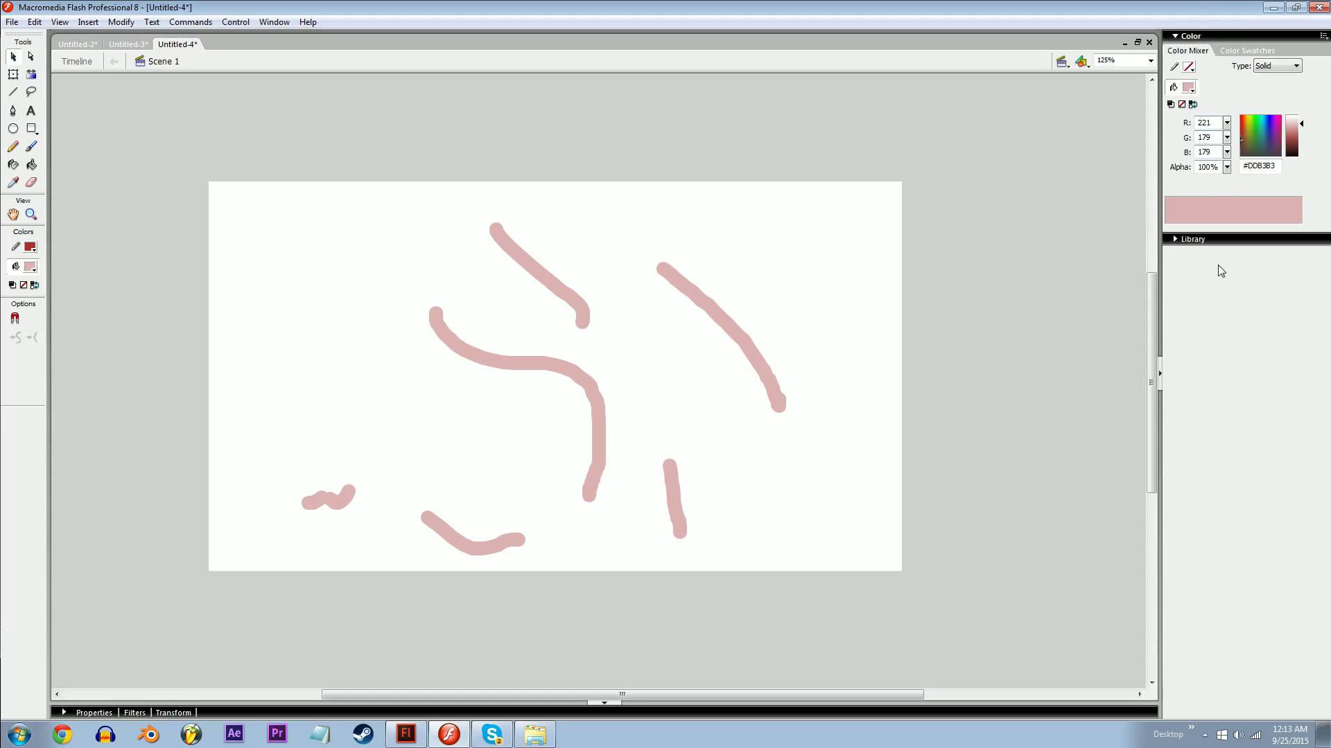
key(ctrl+F3)
key(ctrl+l)
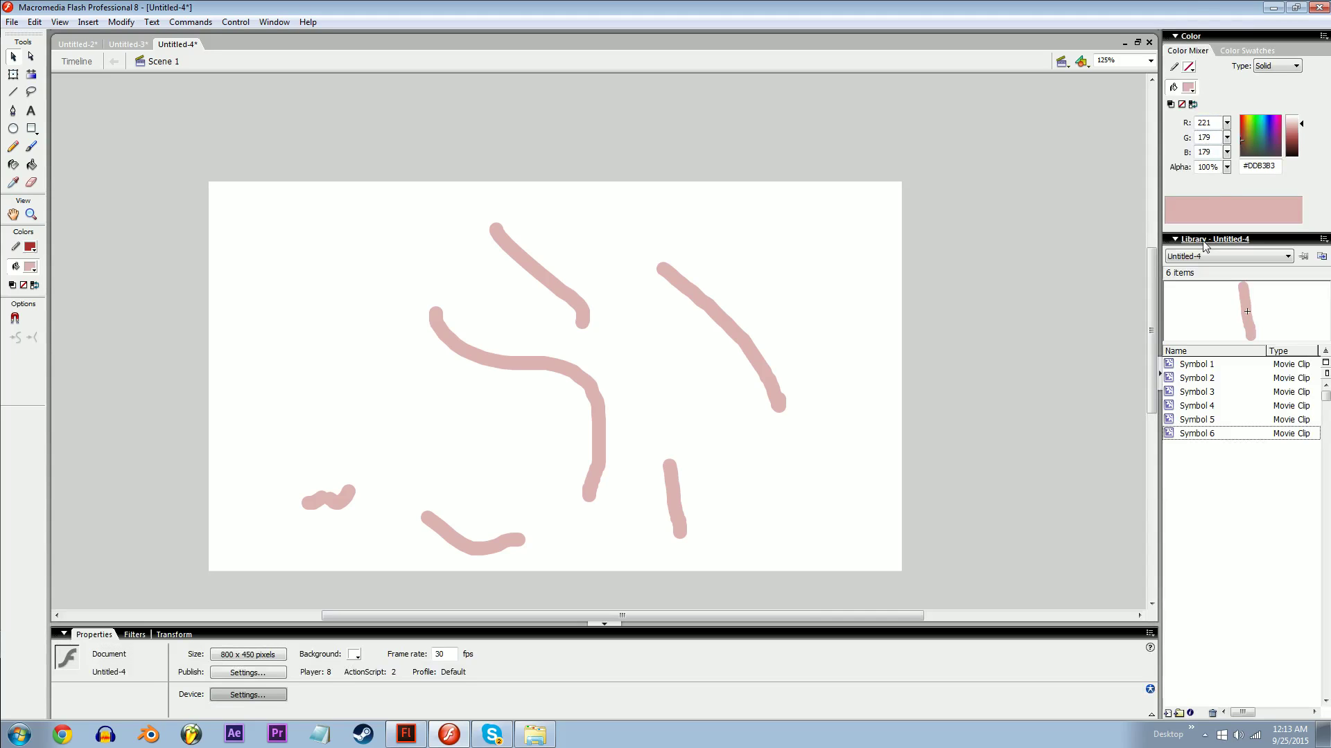
click(1214, 436)
click(1213, 378)
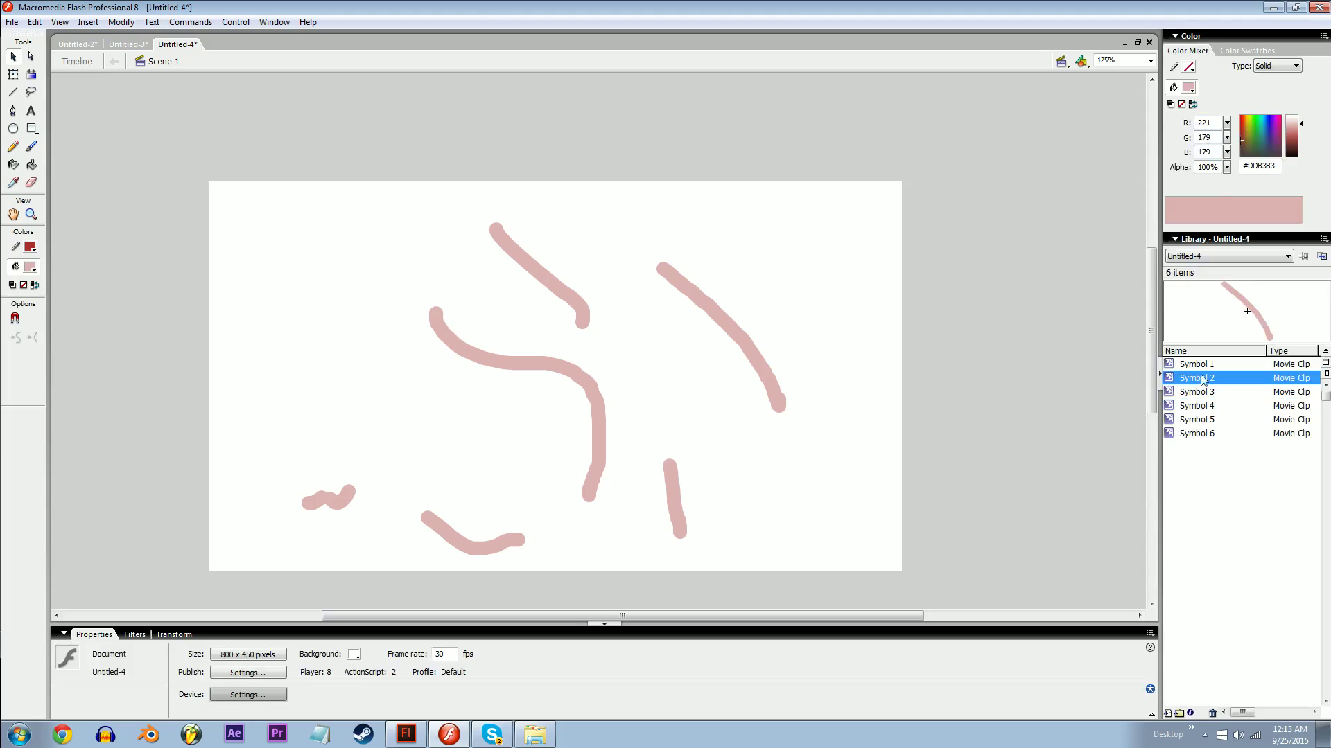
drag(882, 183, 326, 548)
- Replace the strokes with a small dark-red (#B65A5A) brush zigzag across the stage
key(Delete)
key(b)
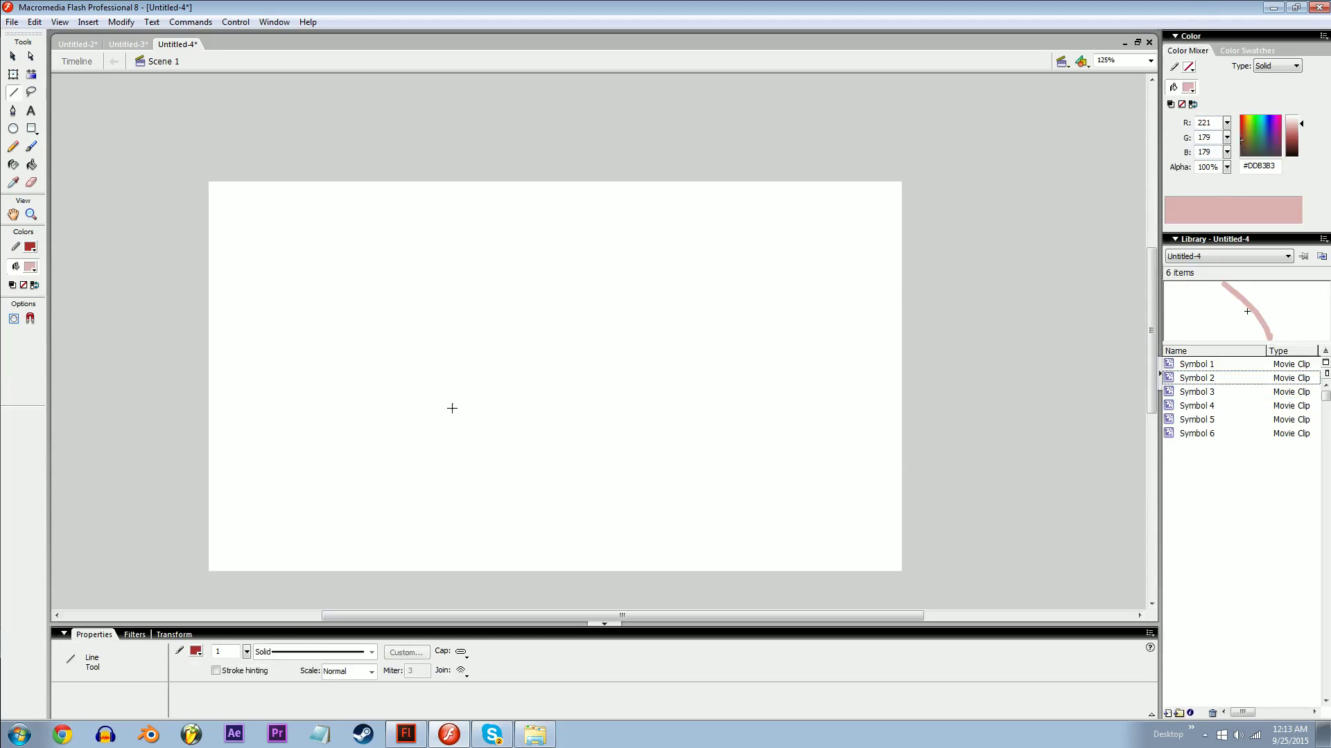
click(35, 355)
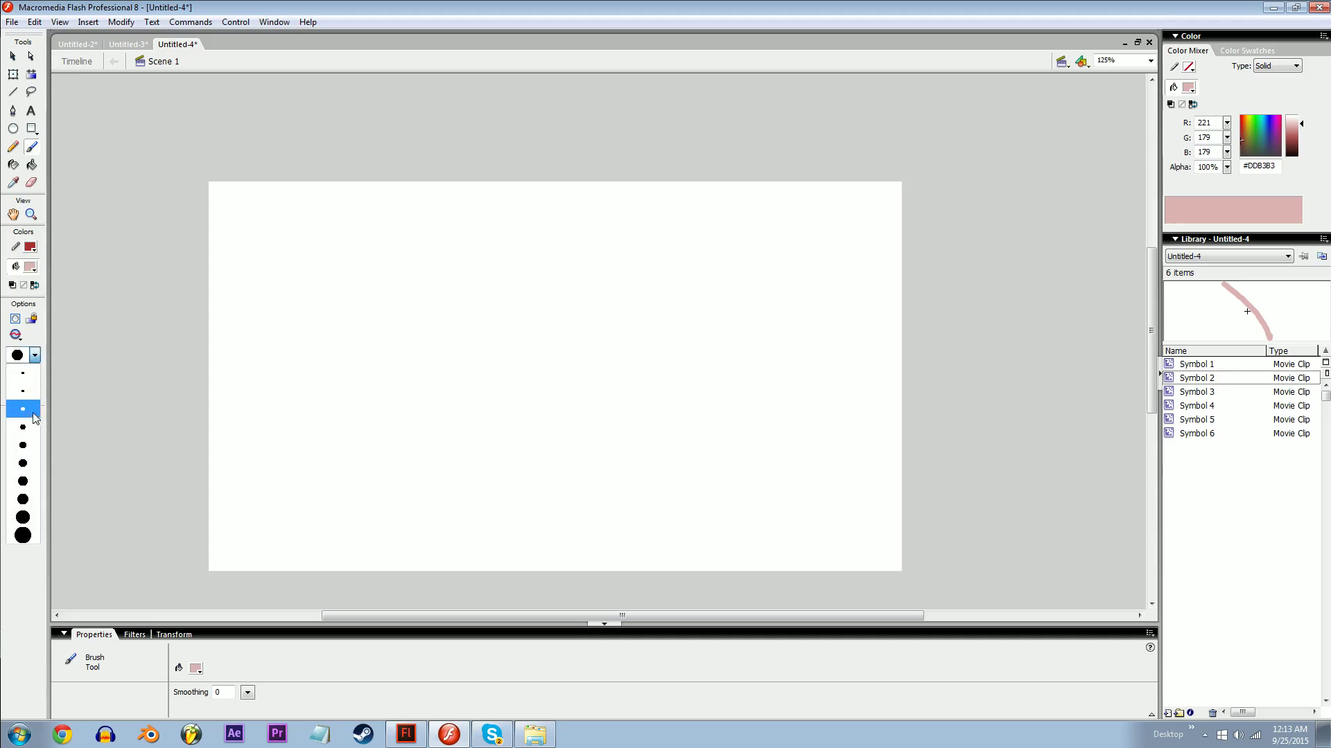
click(21, 415)
click(1301, 134)
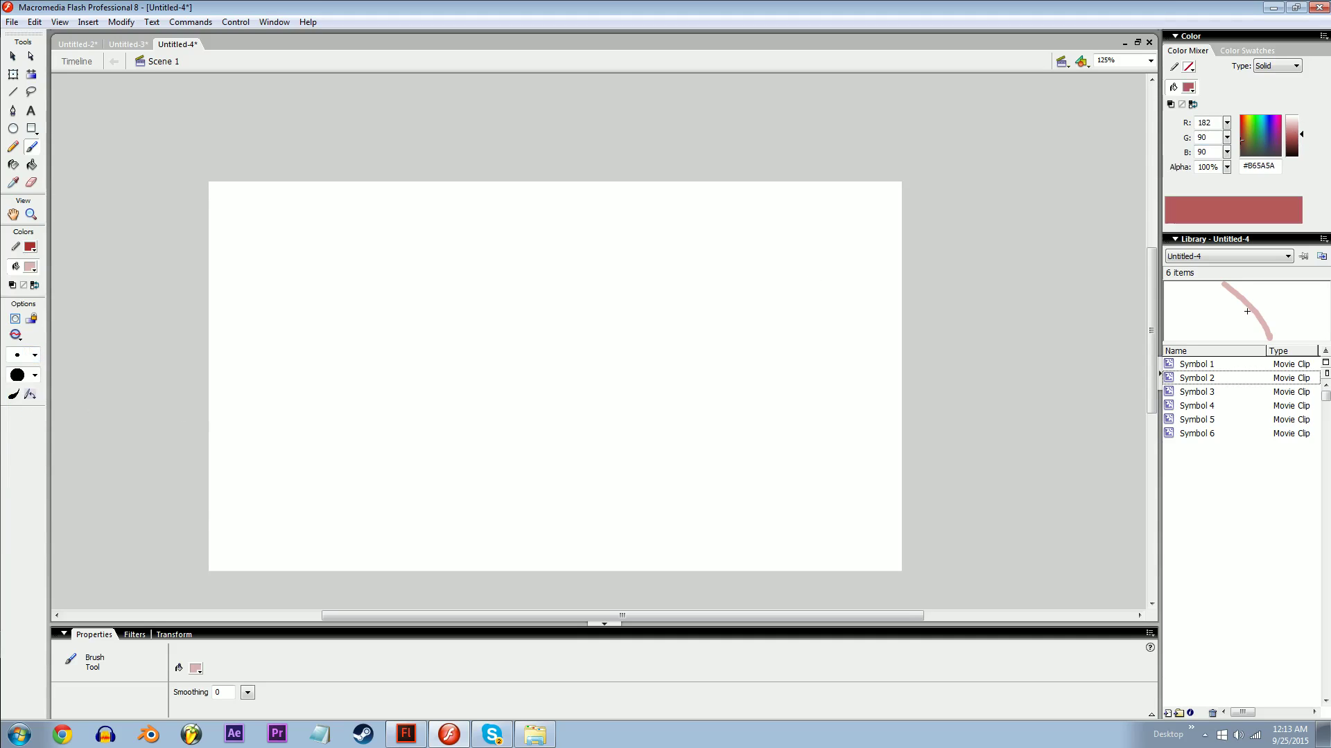
drag(307, 225, 556, 485)
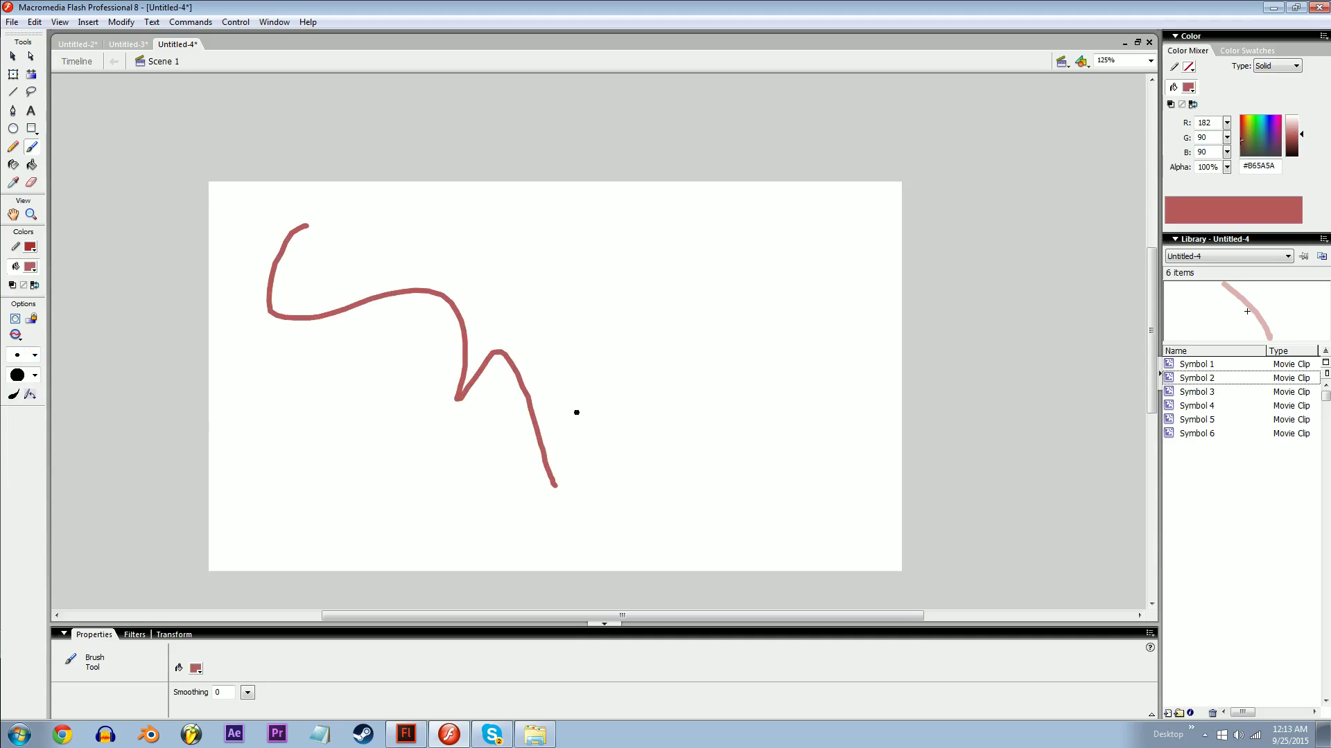
- Straighten the wavy stroke twice, then smooth it twice so it breaks into arcs
key(ctrl+a)
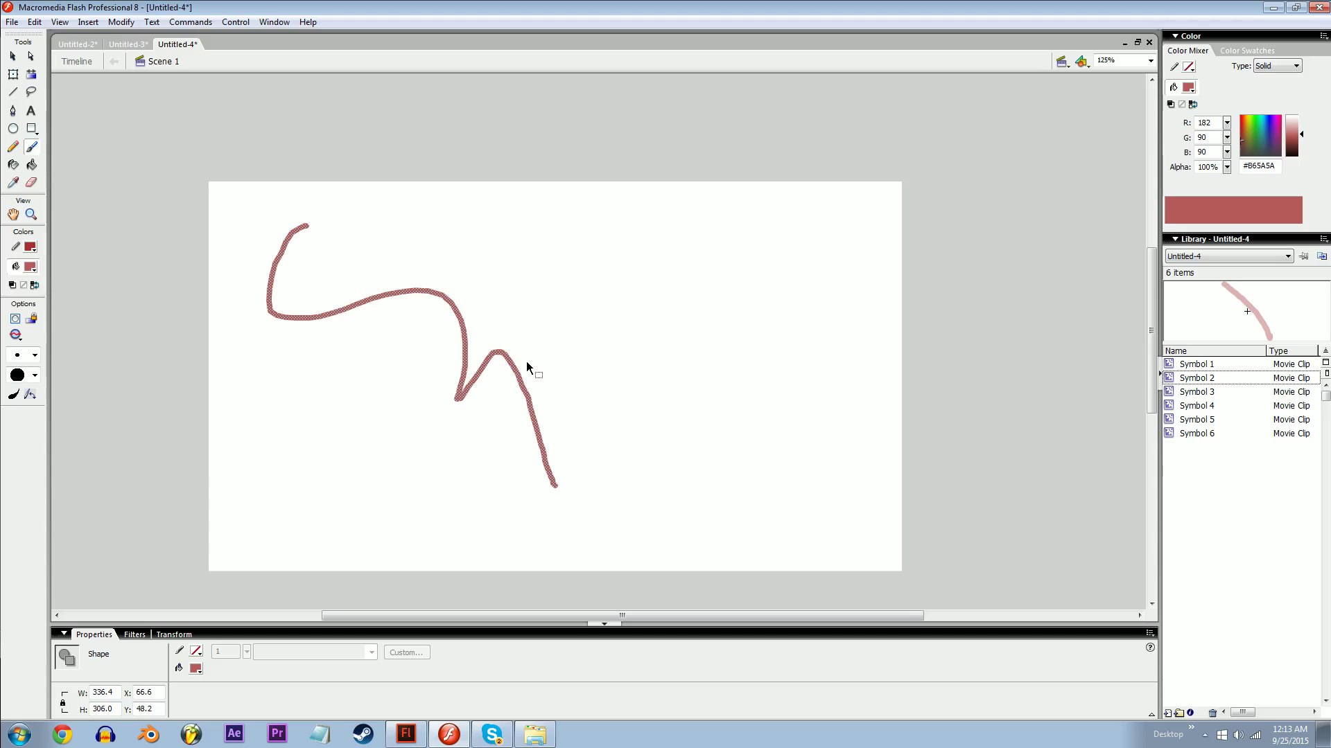
key(v)
click(508, 322)
key(ctrl+a)
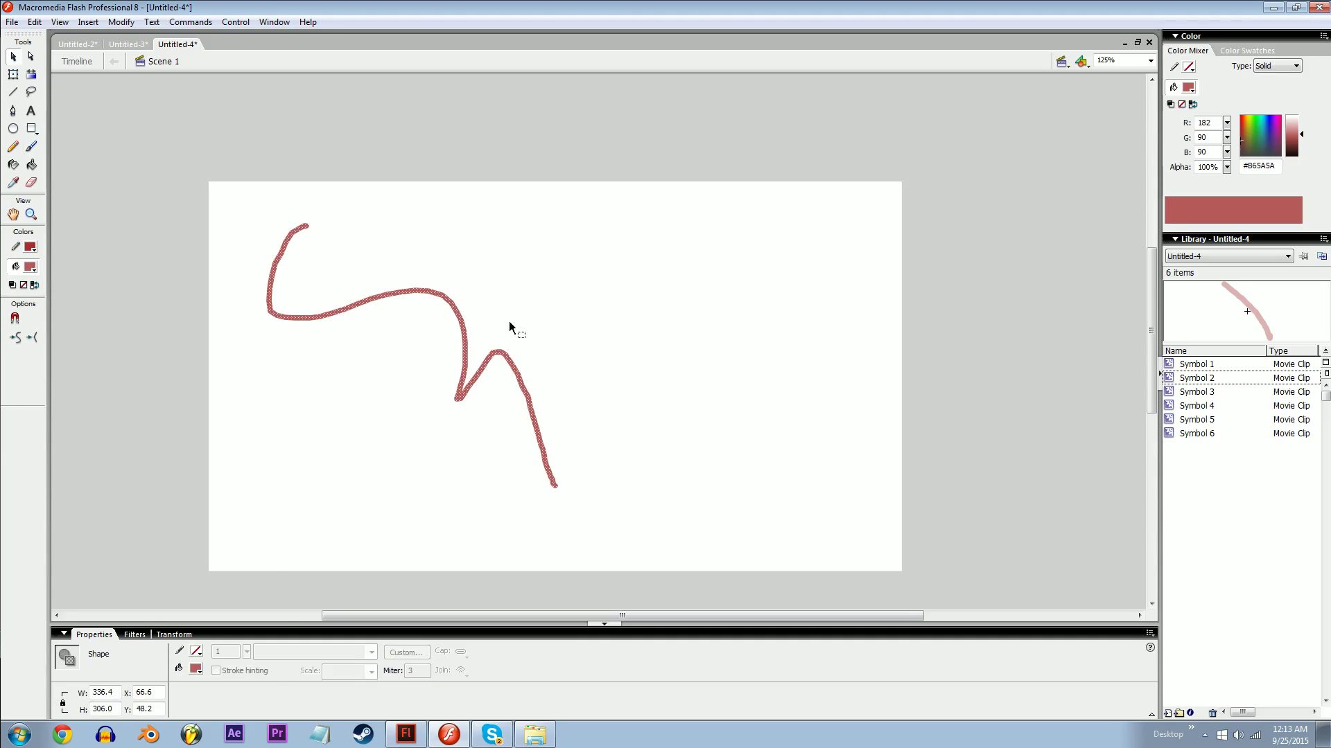
click(541, 387)
key(ctrl+a)
click(32, 340)
click(31, 340)
click(32, 340)
click(19, 338)
click(19, 340)
click(404, 440)
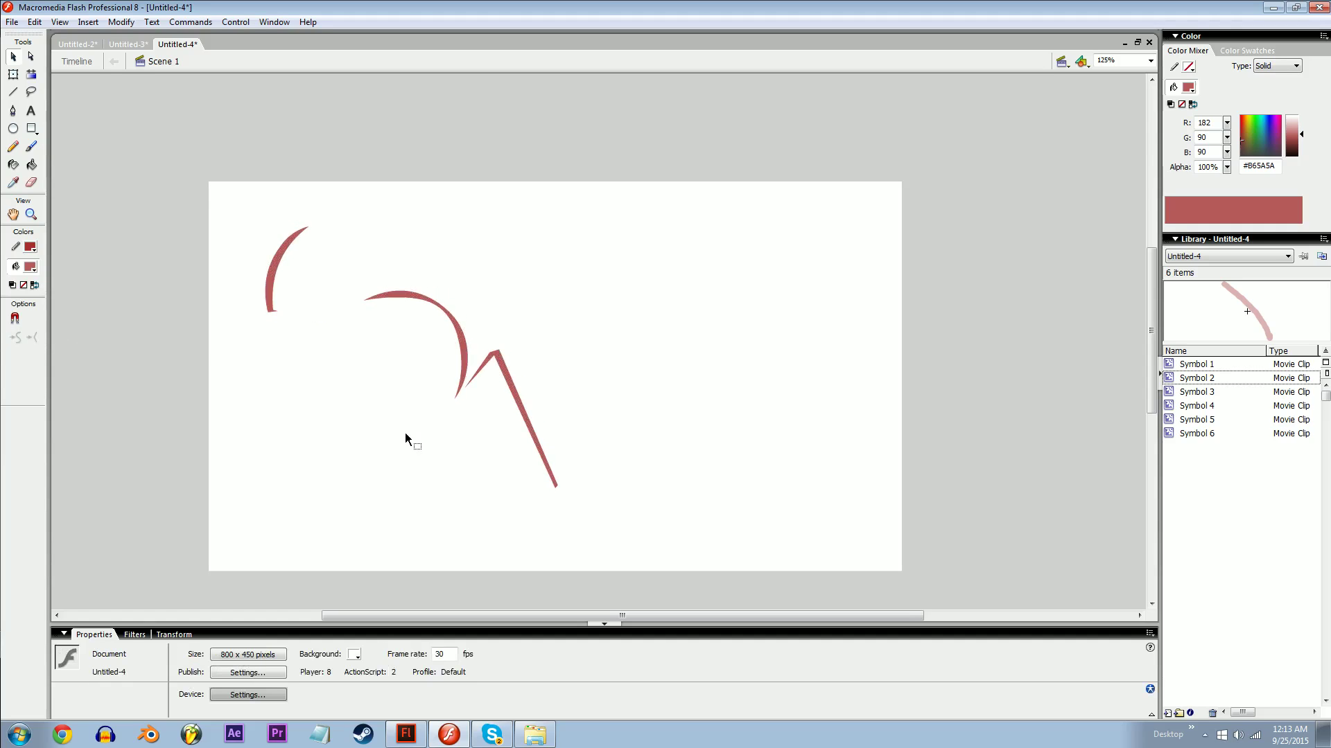
- Browse the Insert menu without choosing anything, then select the middle arc
click(89, 23)
mouse_move(36, 24)
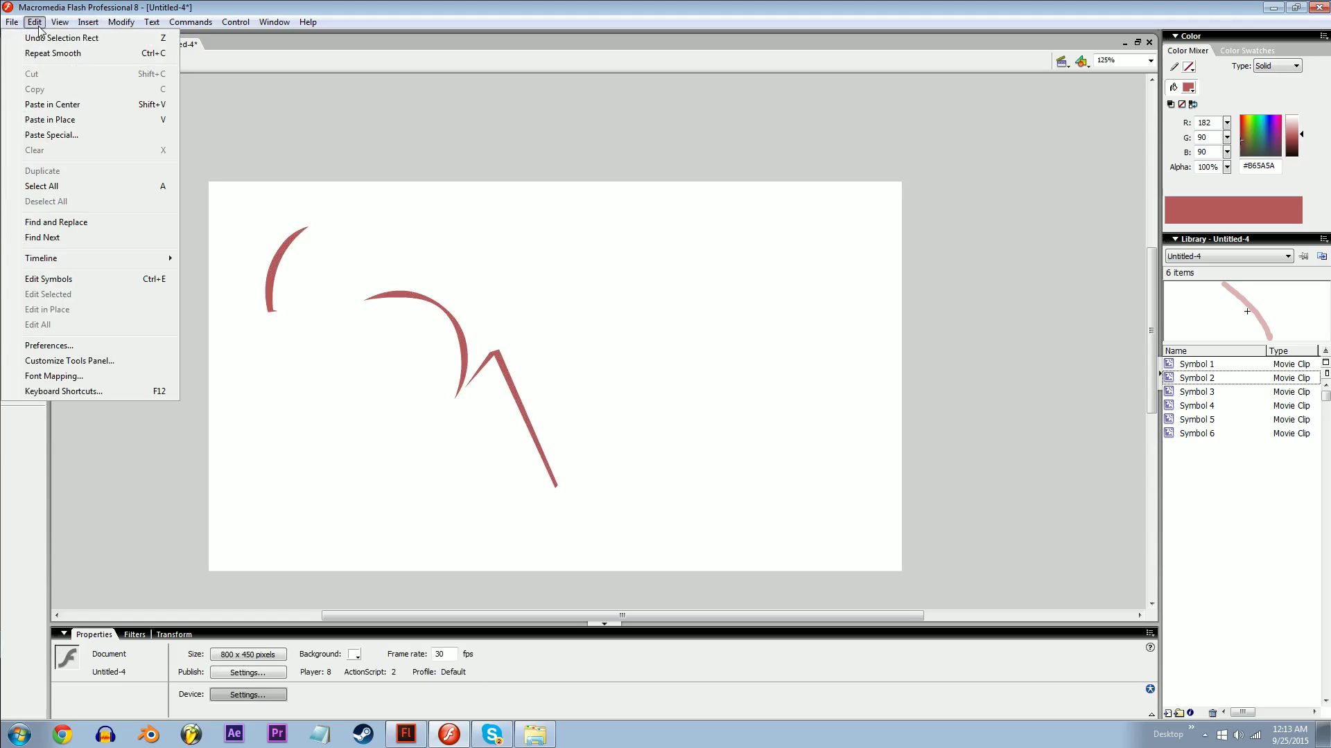
mouse_move(123, 25)
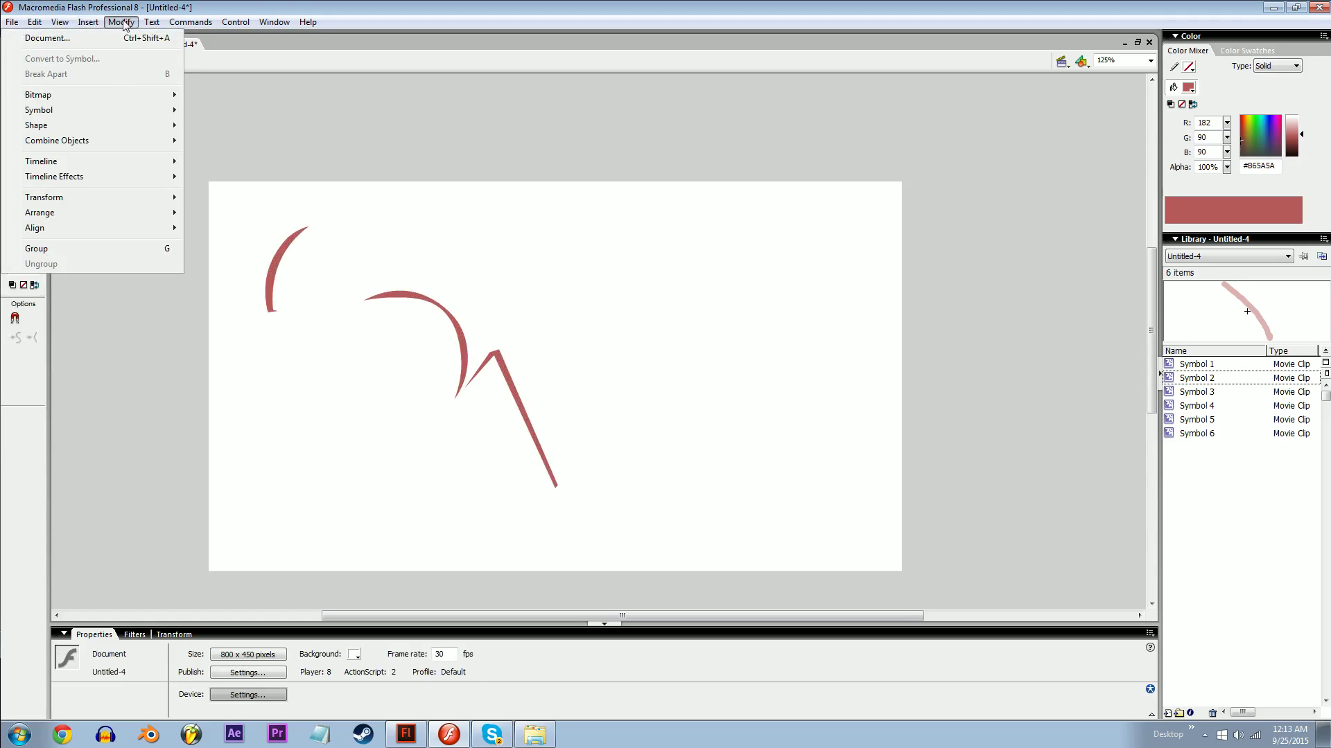
mouse_move(77, 128)
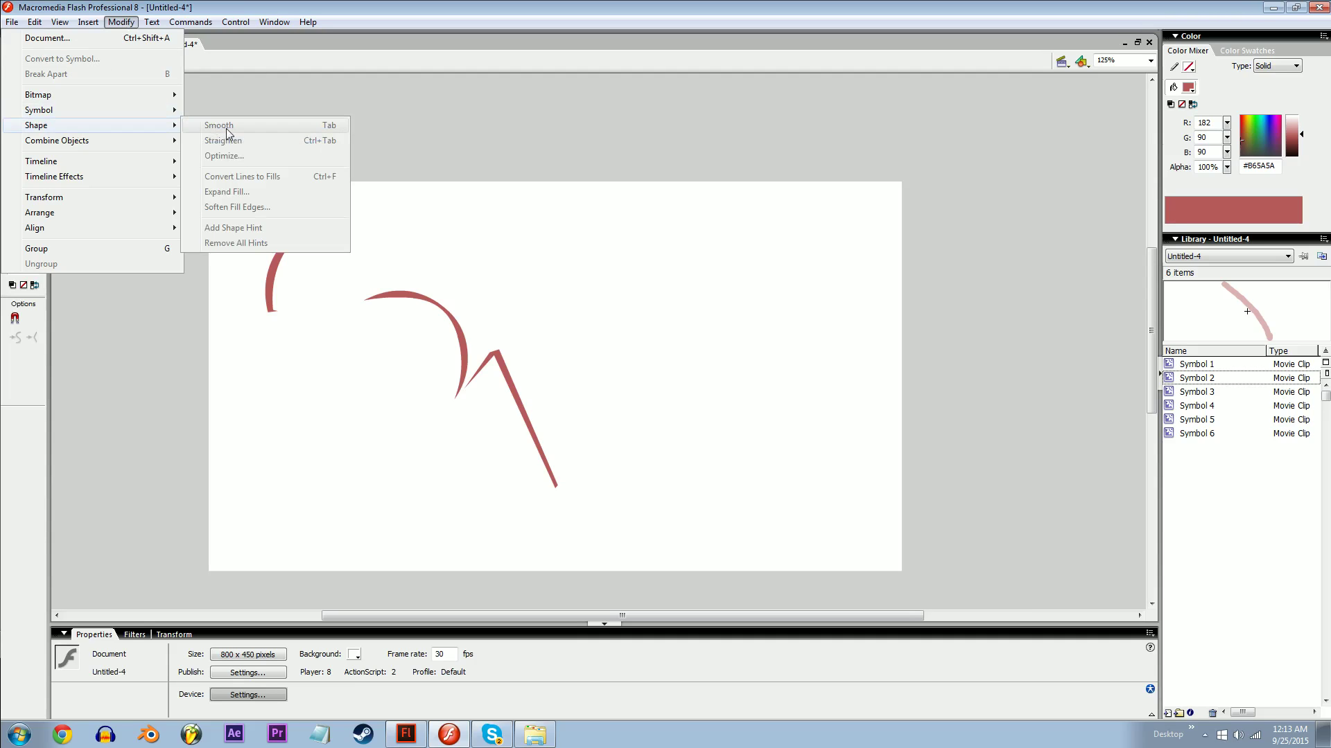
click(443, 222)
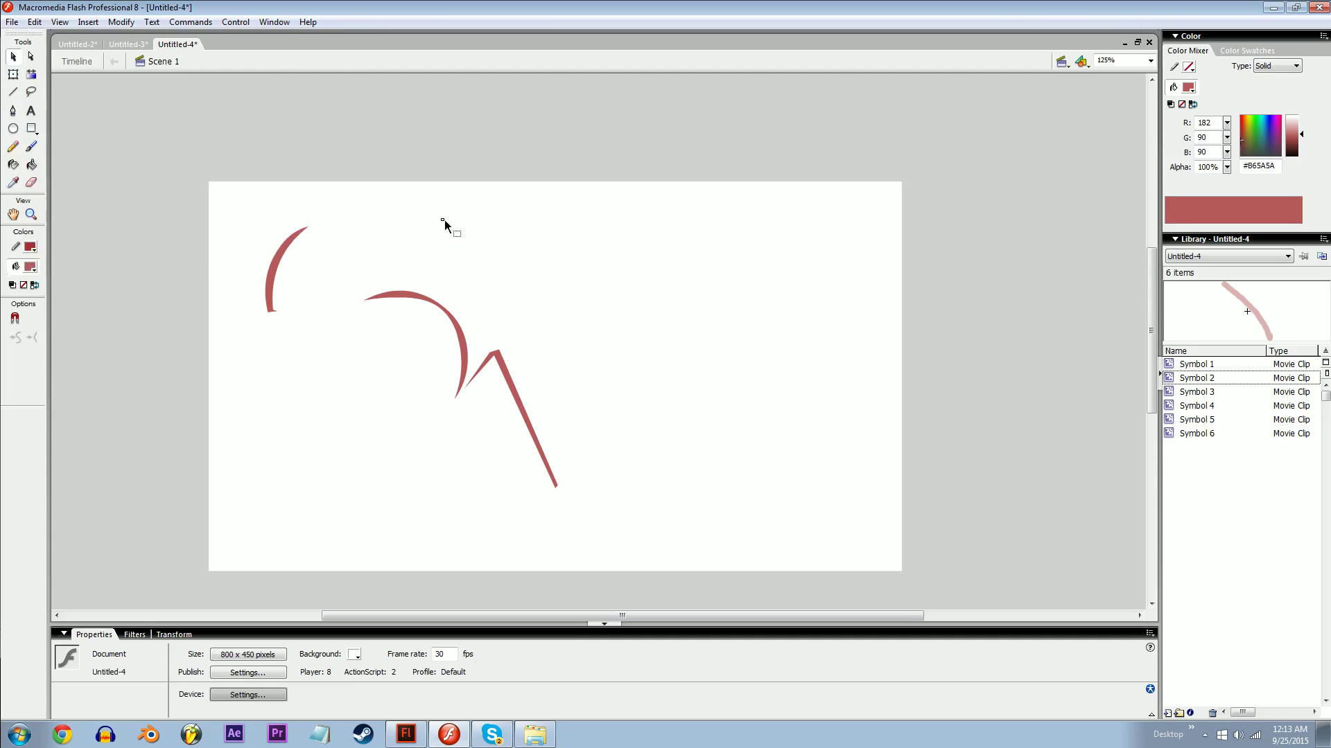
click(443, 306)
- Paint an S-shaped brush stroke to the right of the arcs
key(b)
mouse_move(614, 274)
mouse_down()
mouse_move(597, 276)
mouse_move(616, 379)
mouse_up()
key(v)
click(620, 319)
mouse_move(698, 306)
mouse_down()
mouse_move(779, 410)
mouse_move(767, 431)
mouse_up()
- Quit Flash without saving changes and relaunch Flash 8 from the taskbar
key(ctrl+w)
click(674, 391)
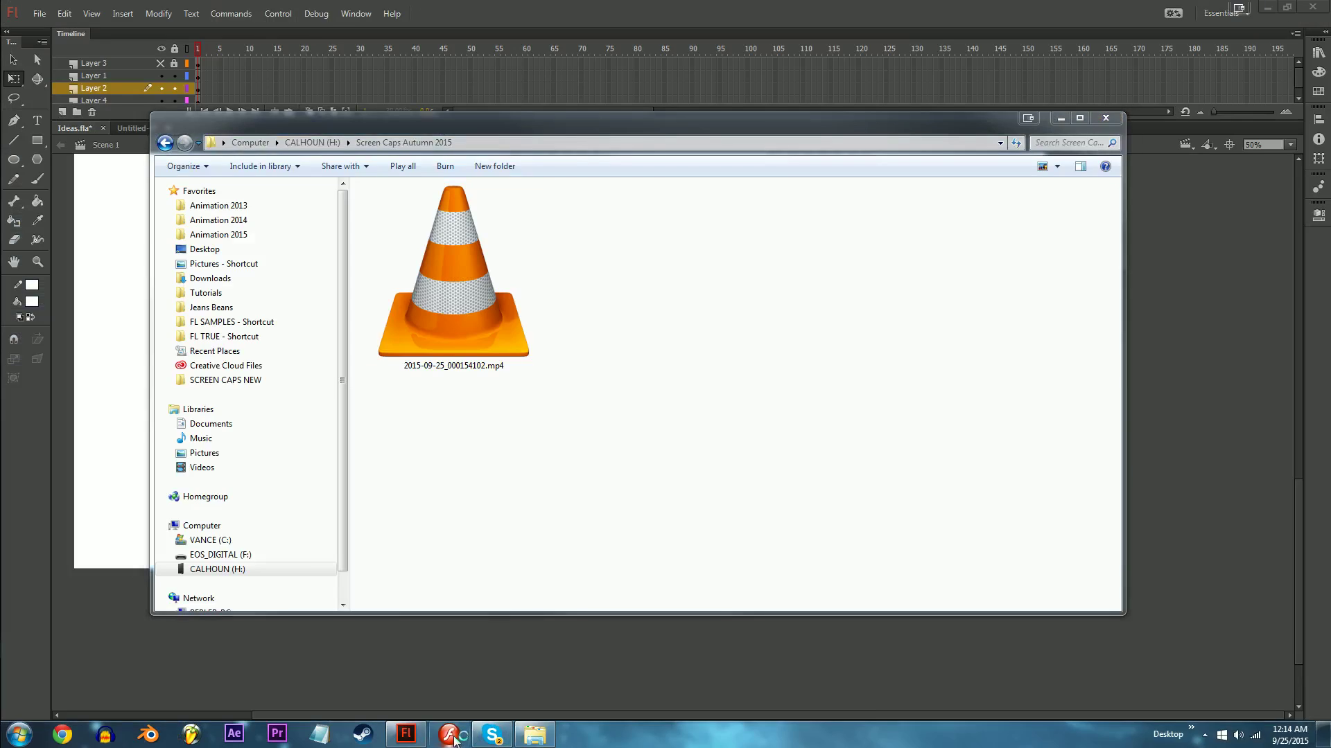
click(449, 736)
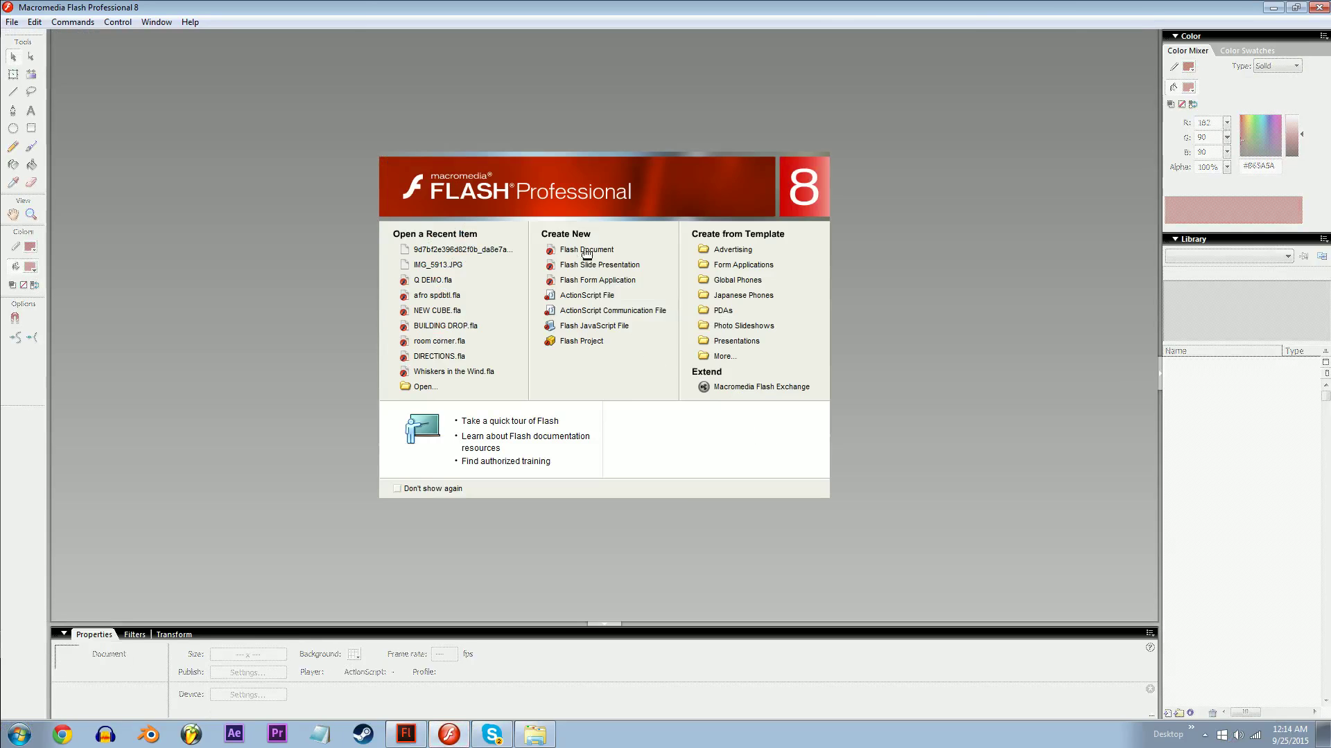
- Create a new Flash document and paint a curved stroke, smoothing it twice into a swoosh
click(584, 251)
key(b)
mouse_move(473, 304)
mouse_down()
mouse_move(588, 351)
mouse_move(583, 390)
mouse_up()
key(v)
click(548, 349)
key(ctrl+alt+shift+c)
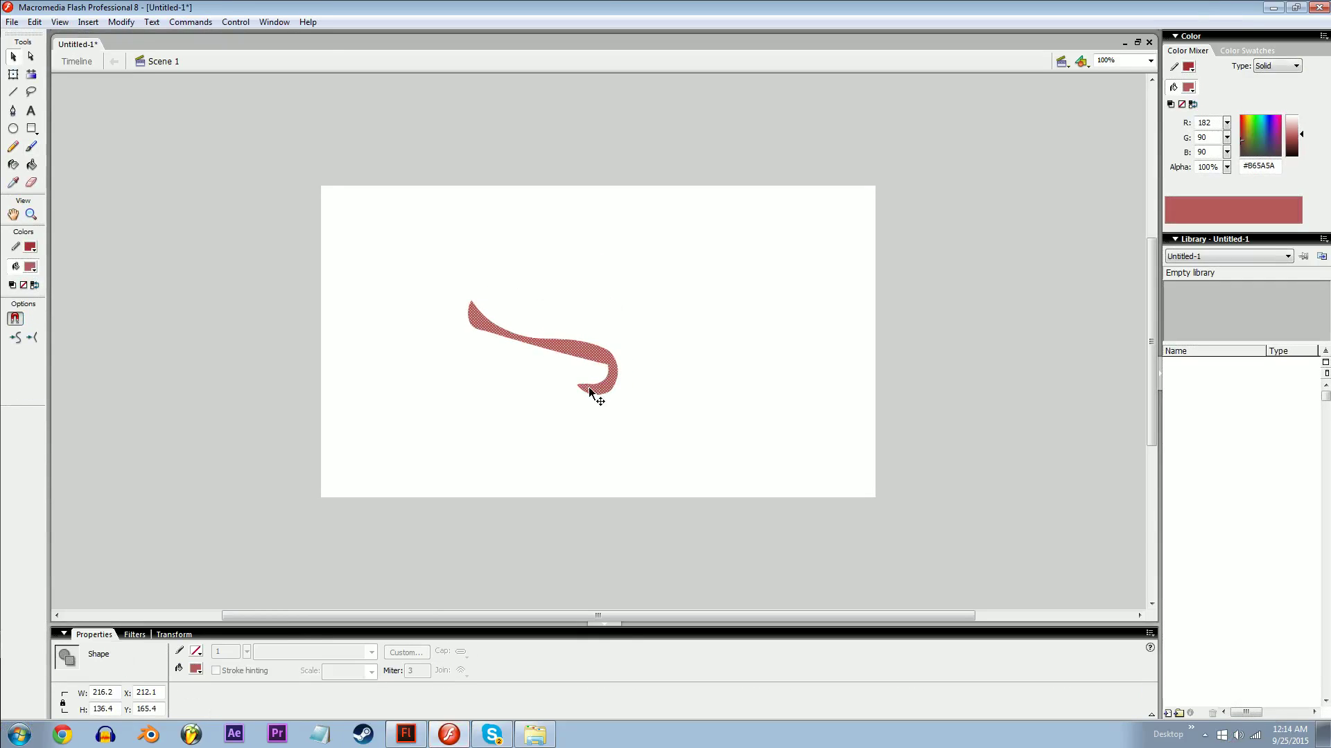
key(ctrl+alt+shift+c)
key(ctrl+alt+shift+c)
key(ctrl+alt+shift+c)
key(ctrl+alt+shift+c)
click(646, 343)
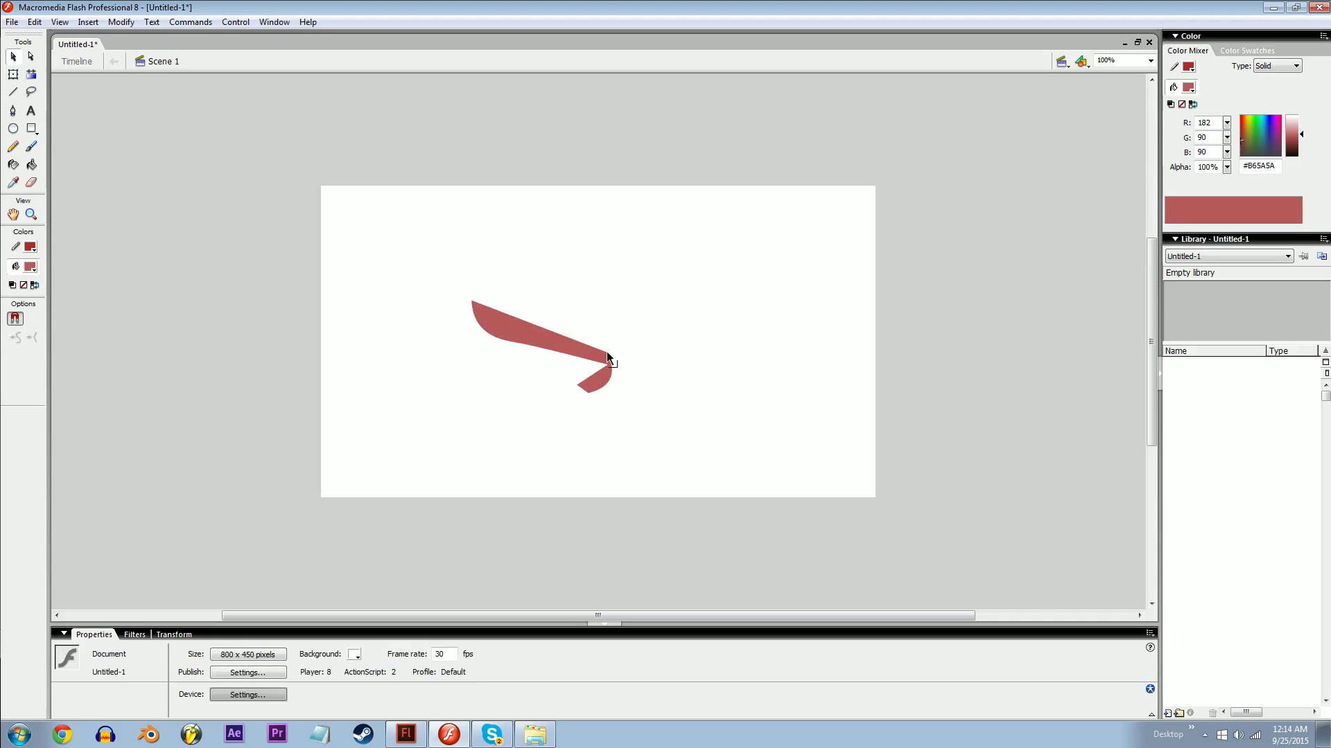
drag(577, 337, 578, 339)
- Paint an L-shaped stroke right of the swoosh and smooth its outline
key(b)
drag(702, 272, 720, 381)
key(ctrl+z)
mouse_move(733, 280)
mouse_down()
mouse_move(739, 460)
mouse_move(775, 463)
mouse_up()
key(v)
click(736, 402)
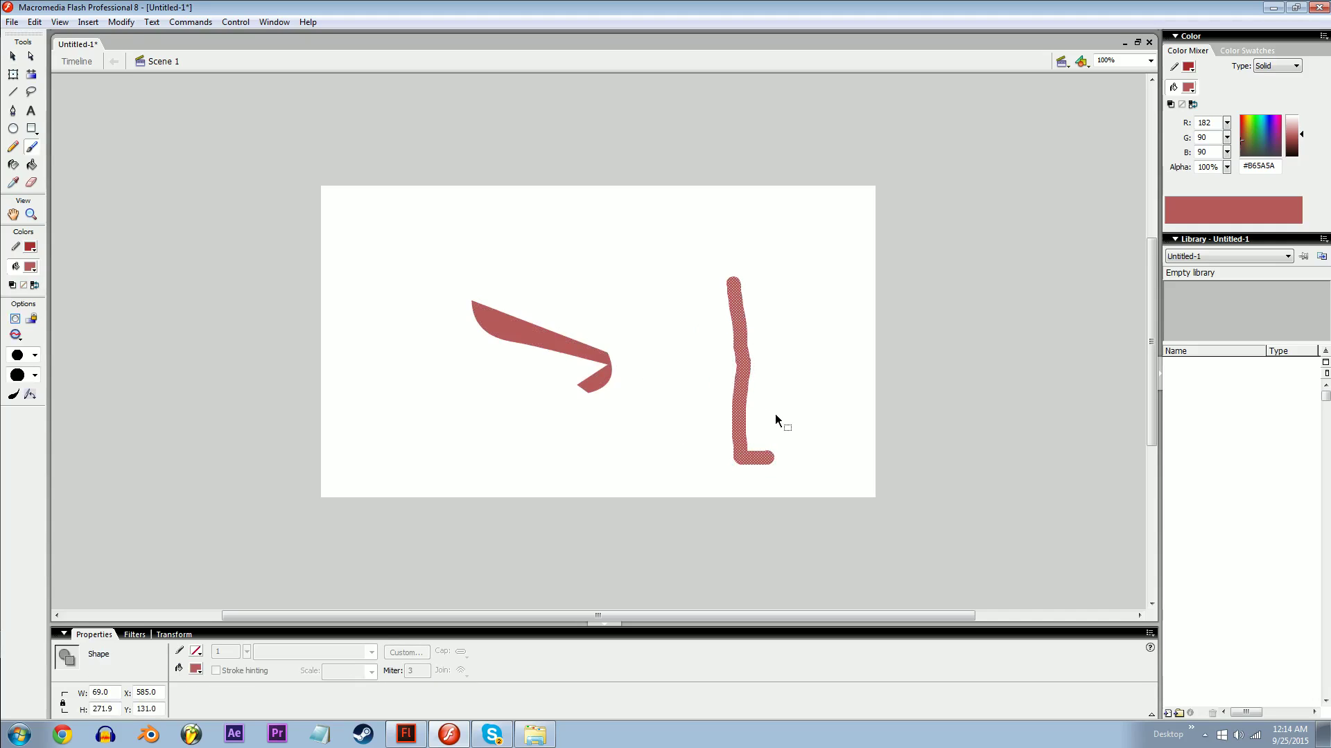
key(ctrl+alt+shift+c)
key(v)
click(781, 423)
- Bulge the L-stroke's right edge outward and smooth its upper half
key(space)
drag(781, 414, 747, 431)
key(ctrl+minus)
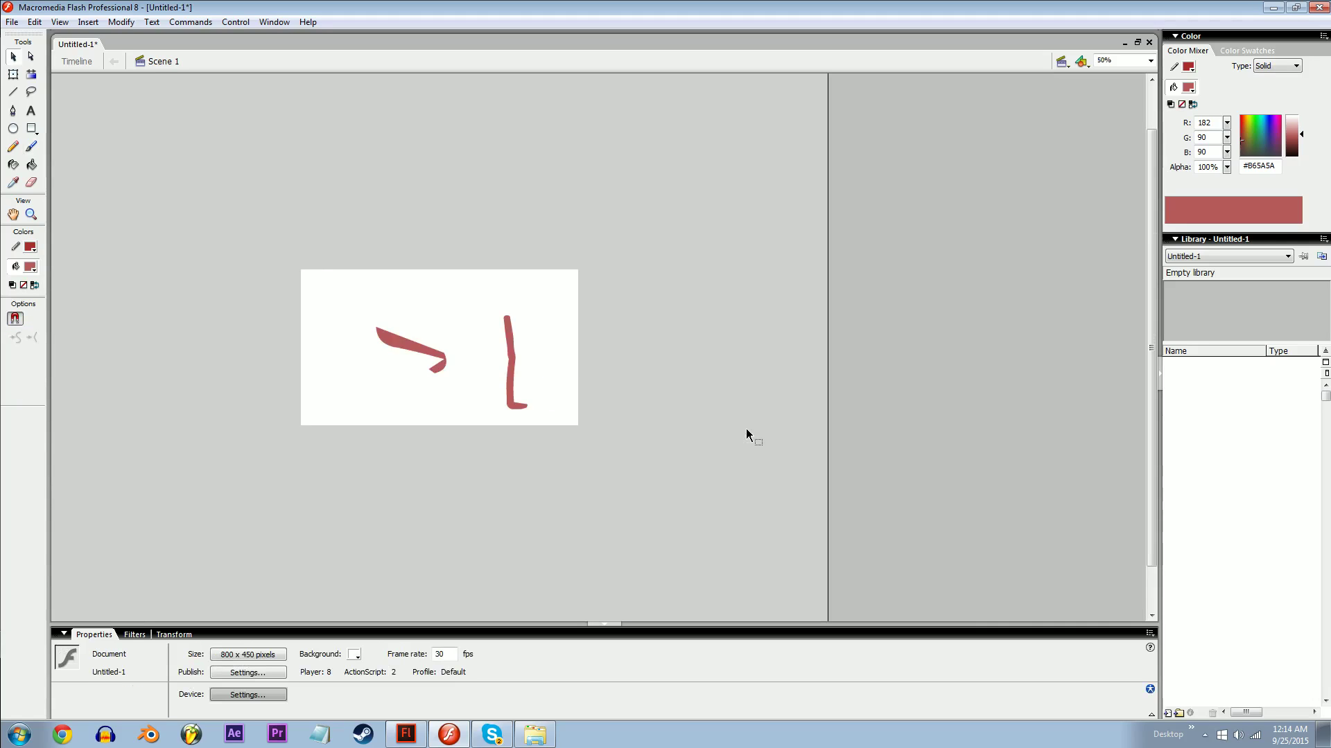
key(ctrl+equal)
key(ctrl+equal)
key(space)
drag(830, 393, 624, 380)
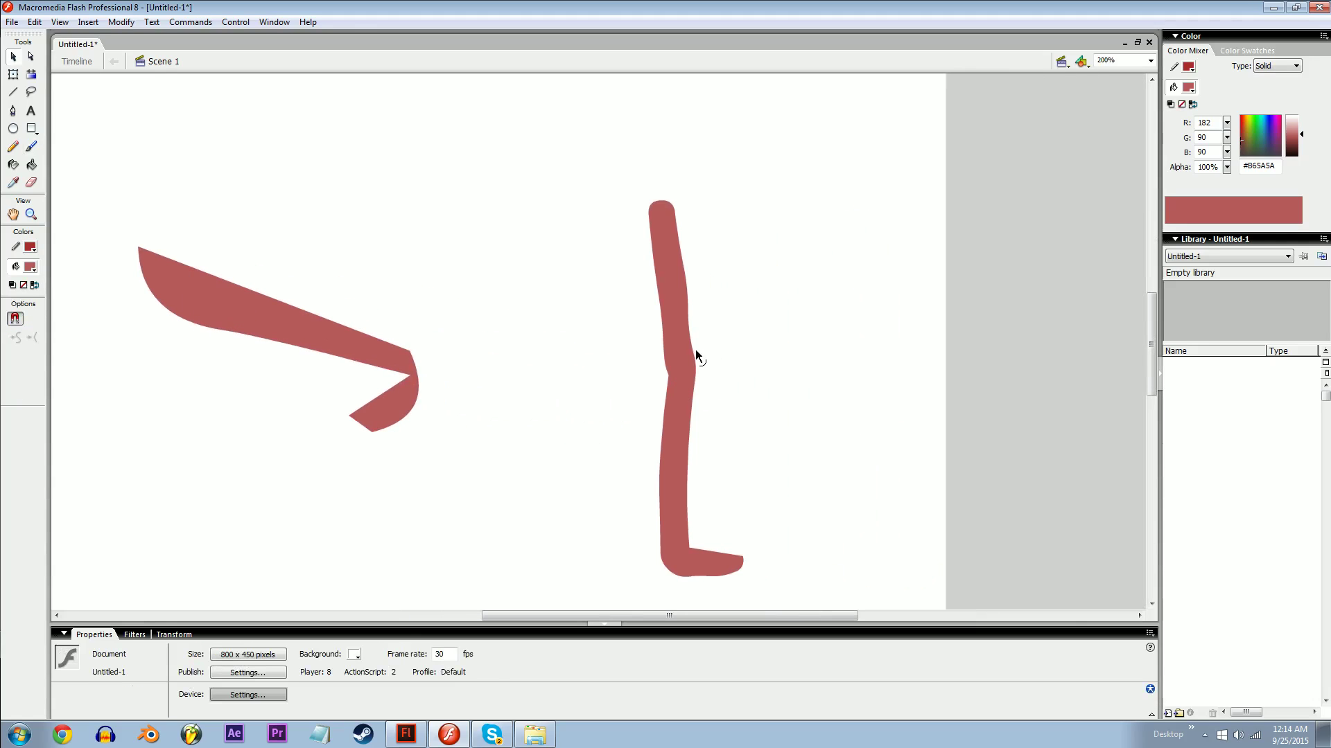
drag(692, 340, 696, 340)
drag(717, 164, 645, 377)
key(ctrl+alt+shift+c)
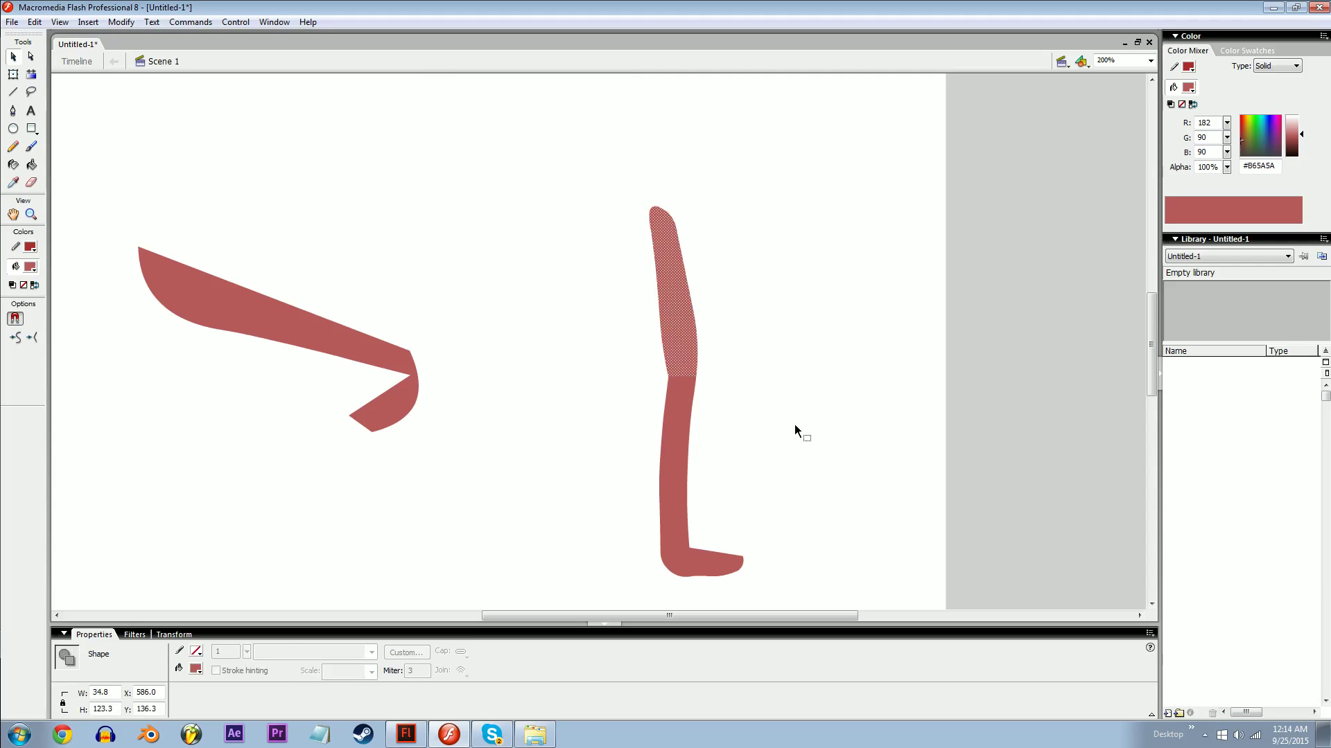
click(735, 372)
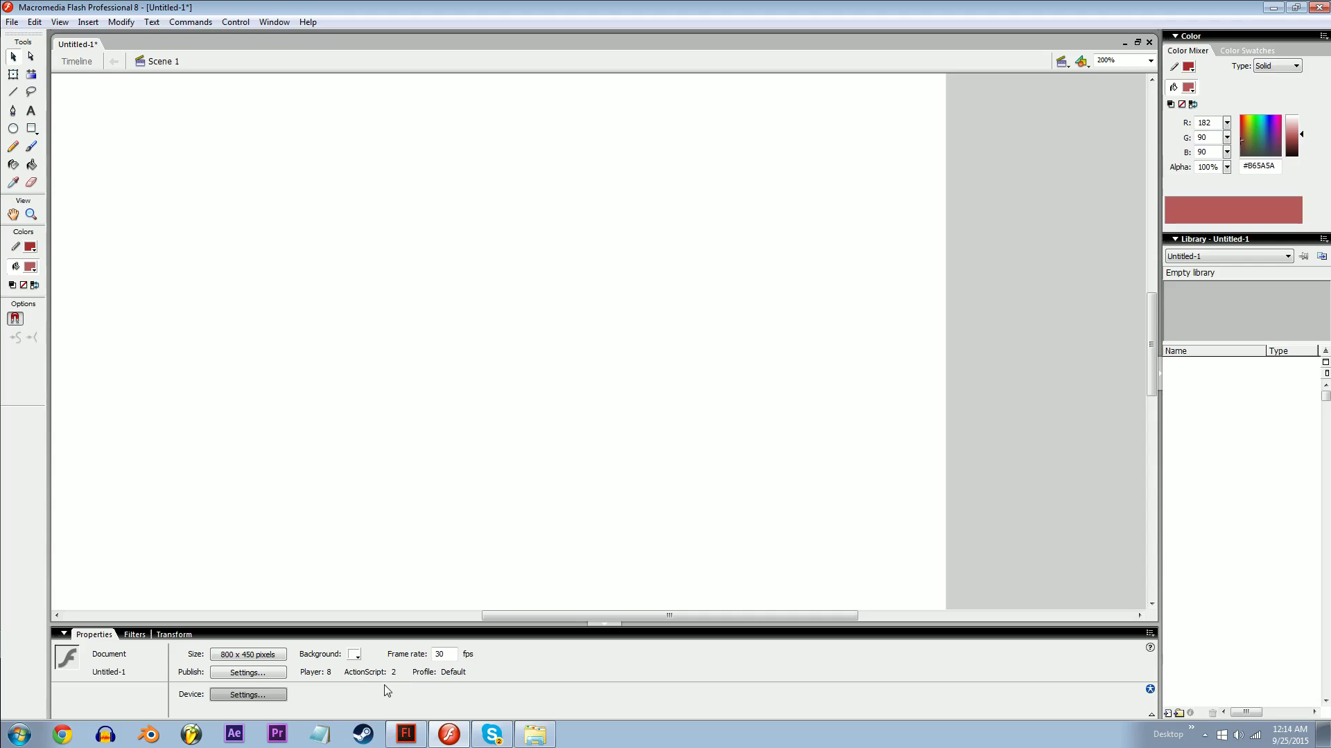
- Pan the stage, then collapse and re-expand the document Properties panel
drag(357, 370, 657, 360)
drag(736, 335, 686, 302)
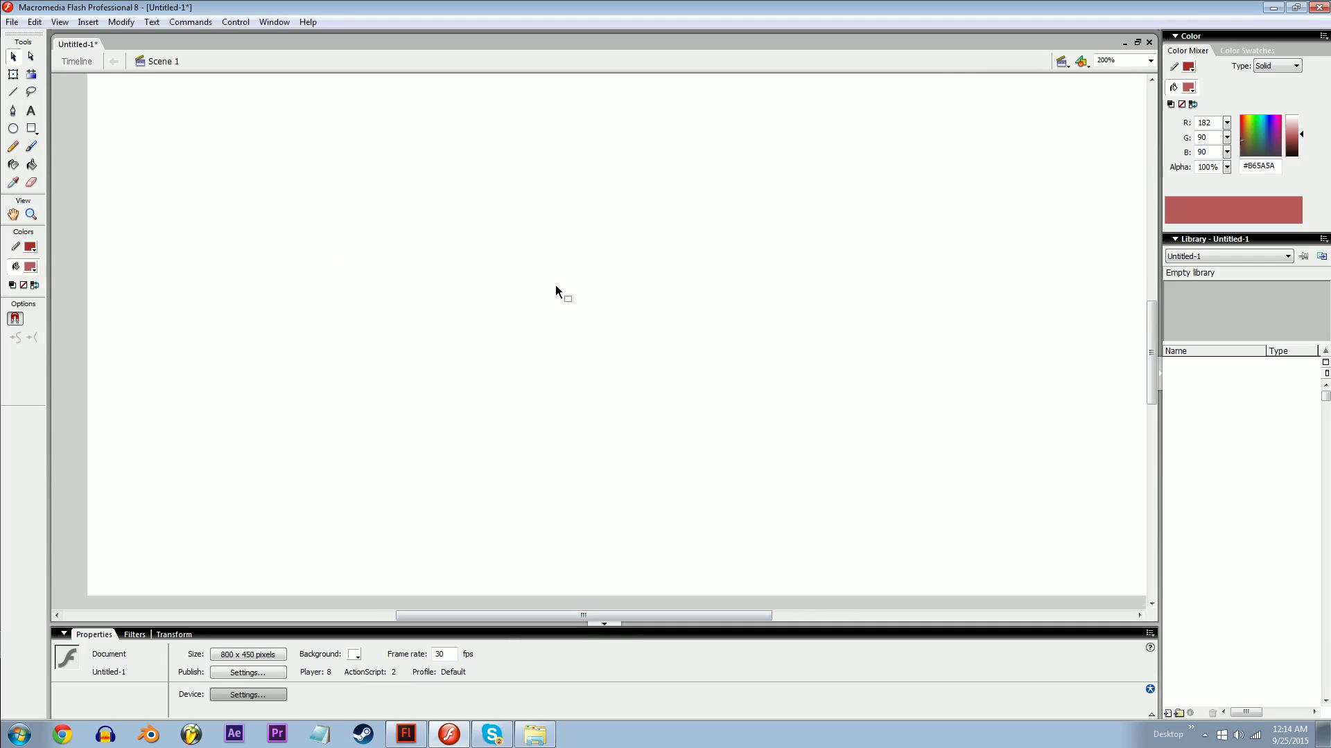
click(581, 641)
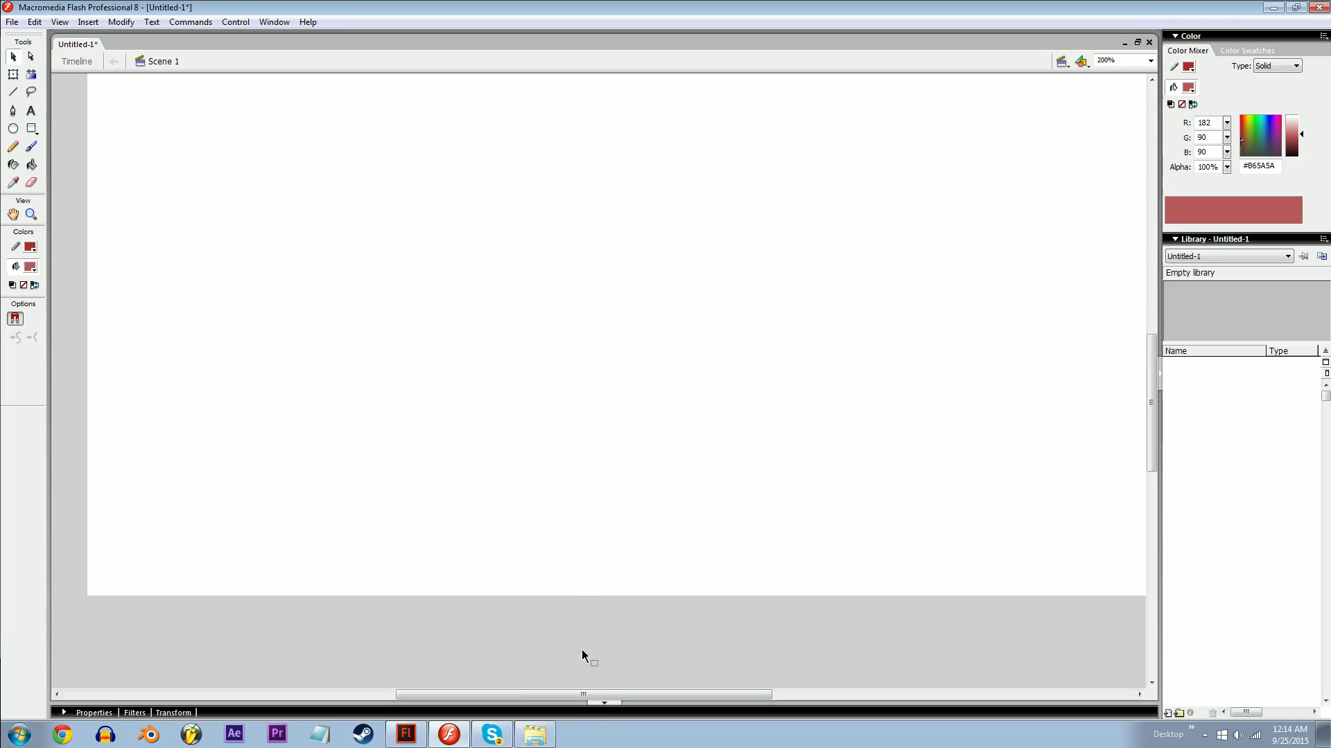
click(589, 710)
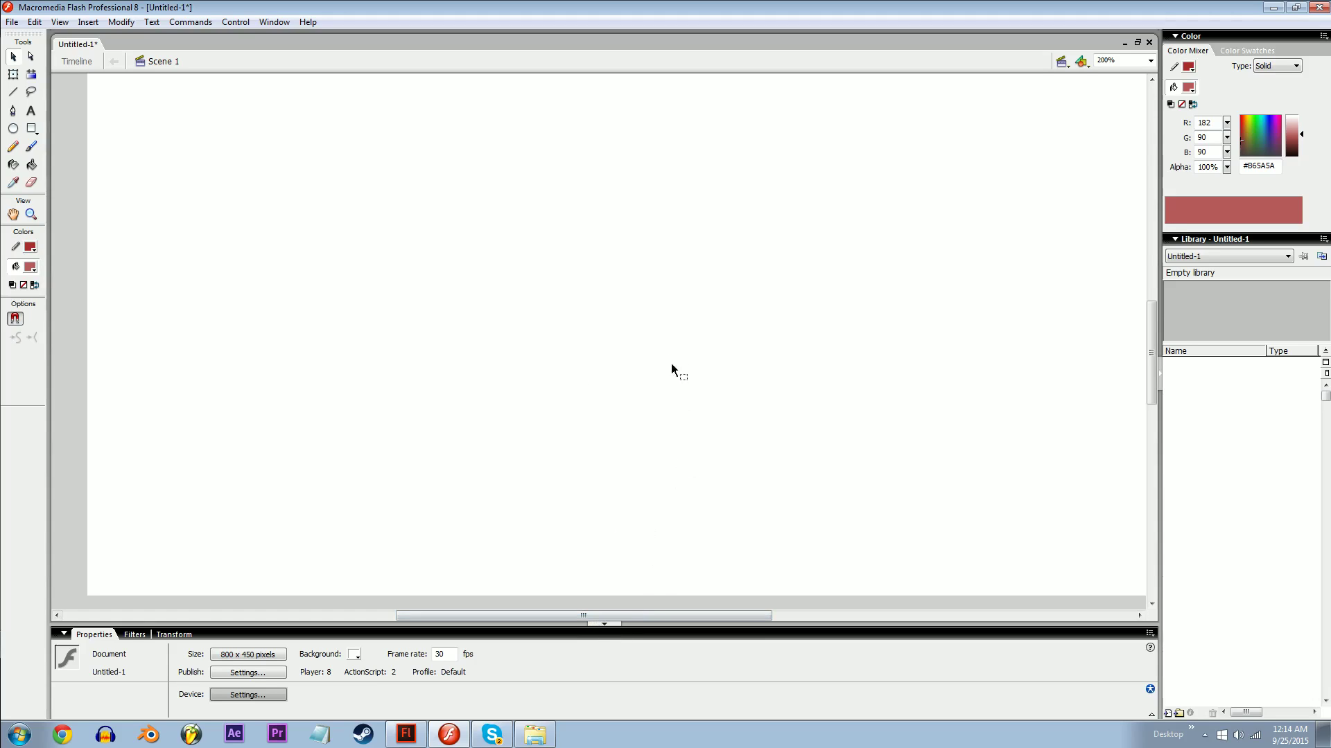
- Toggle Properties and Timeline with F4, Ctrl+F3 and Ctrl+Alt+T, dismissing an F3 warning
key(F4)
key(ctrl+F3)
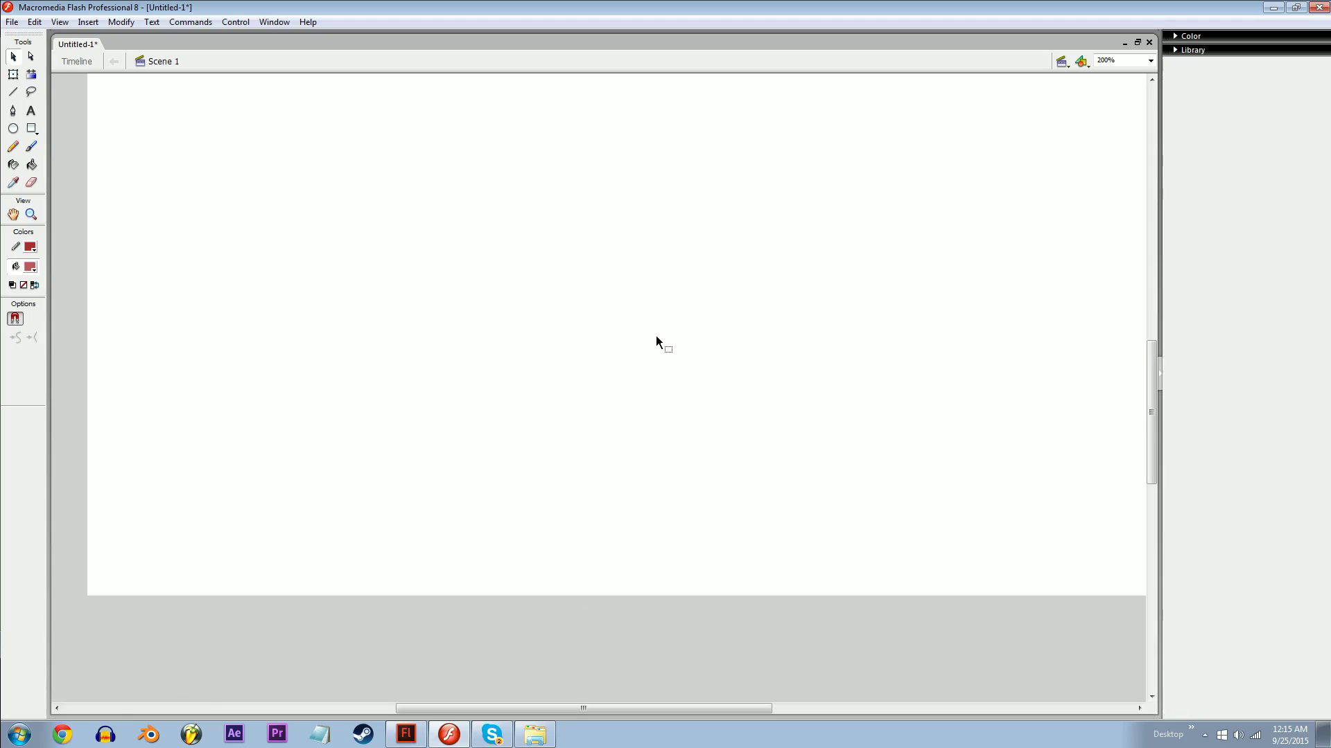
key(ctrl+F3)
key(ctrl+F3)
key(ctrl+alt+t)
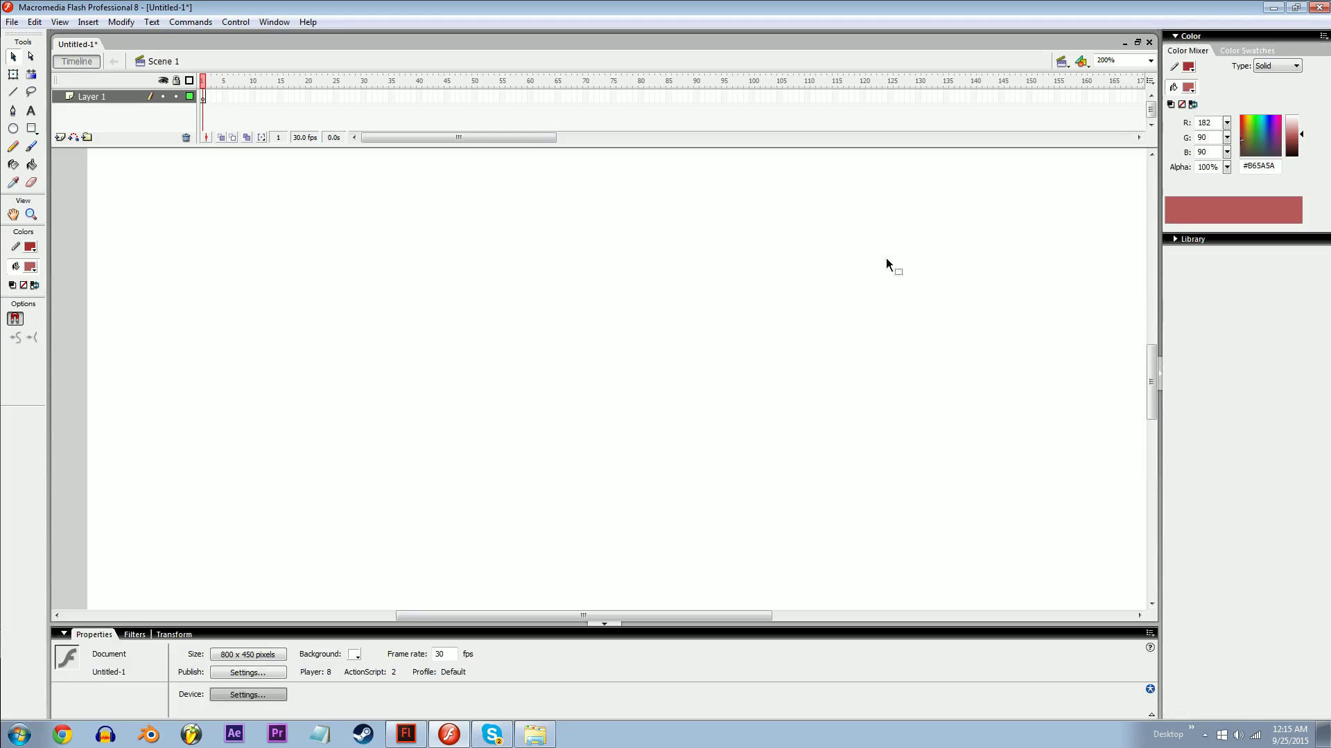
key(ctrl+alt+t)
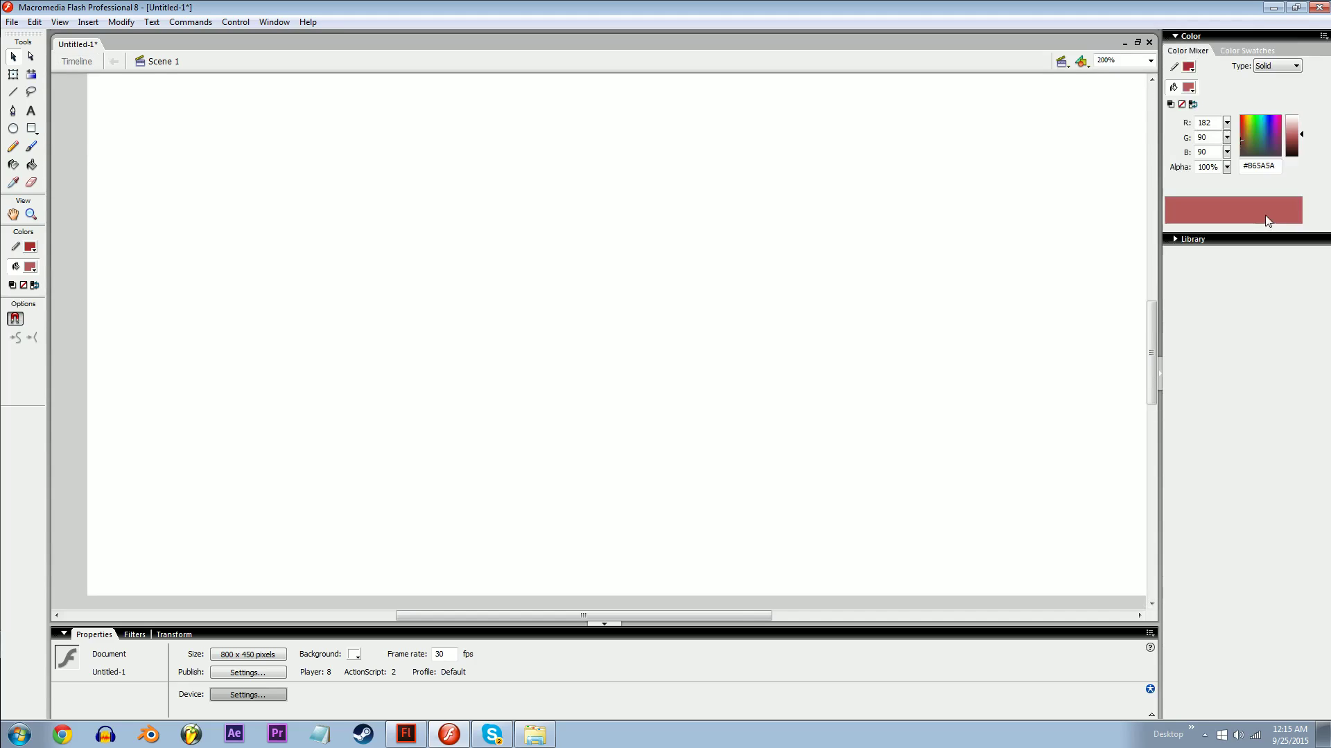
key(ctrl+alt+t)
key(ctrl+F3)
key(F3)
click(757, 310)
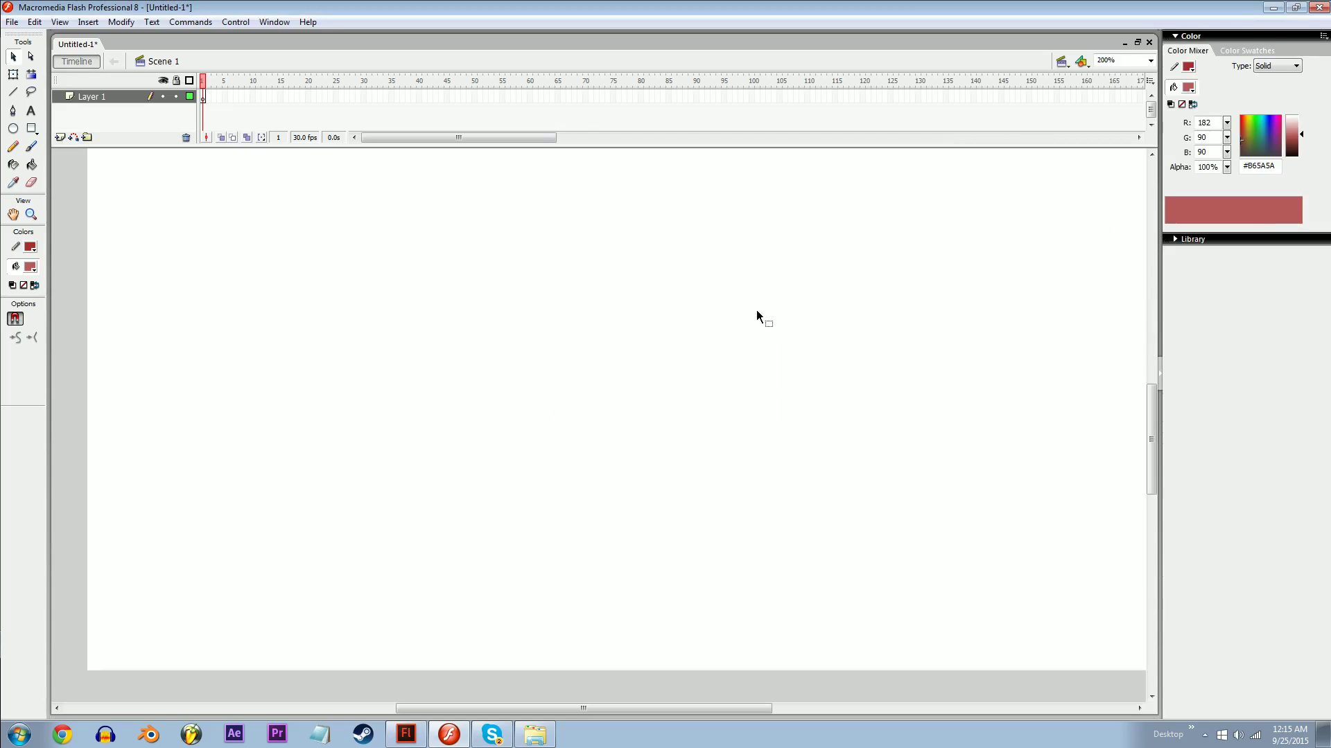
key(ctrl+F3)
- Toggle the Color mixer with Shift+F9 and test F8, dismissing its selection warning
key(shift+F9)
key(ctrl+alt+t)
key(shift+F9)
key(ctrl+F3)
key(F8)
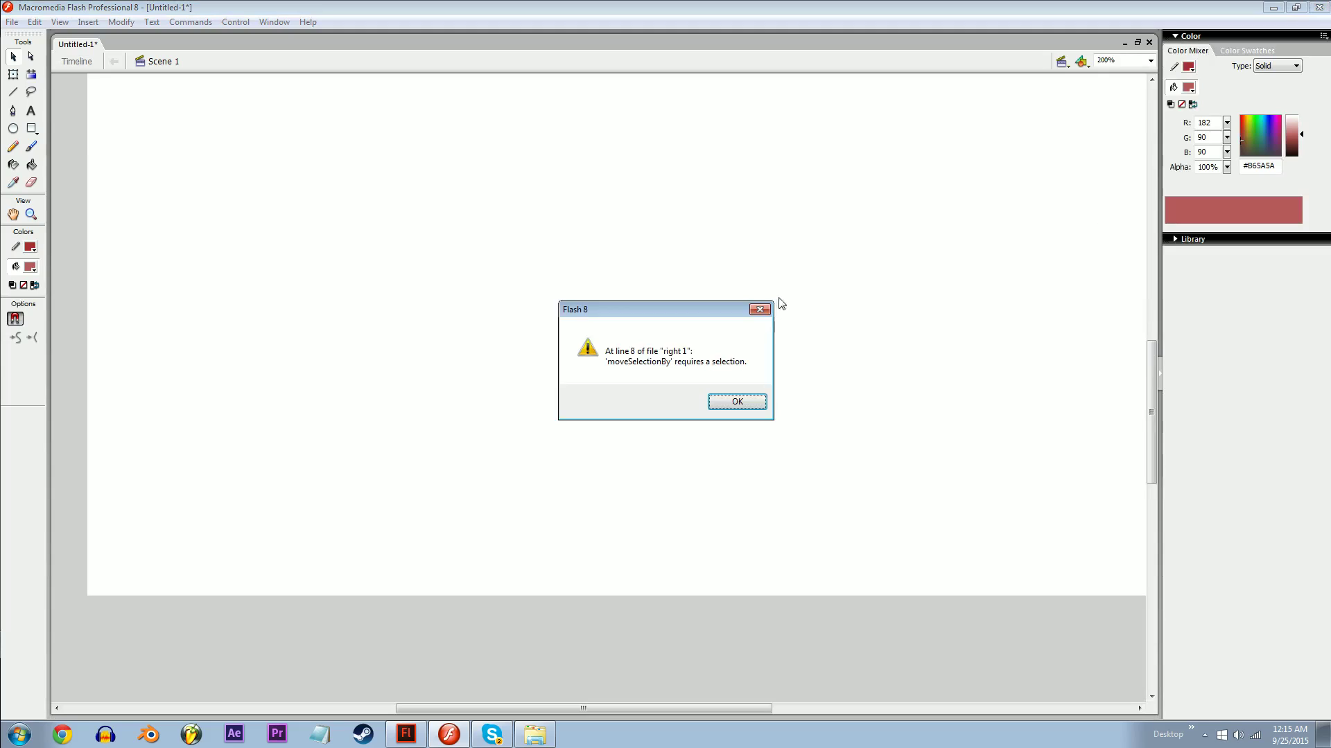
key(Return)
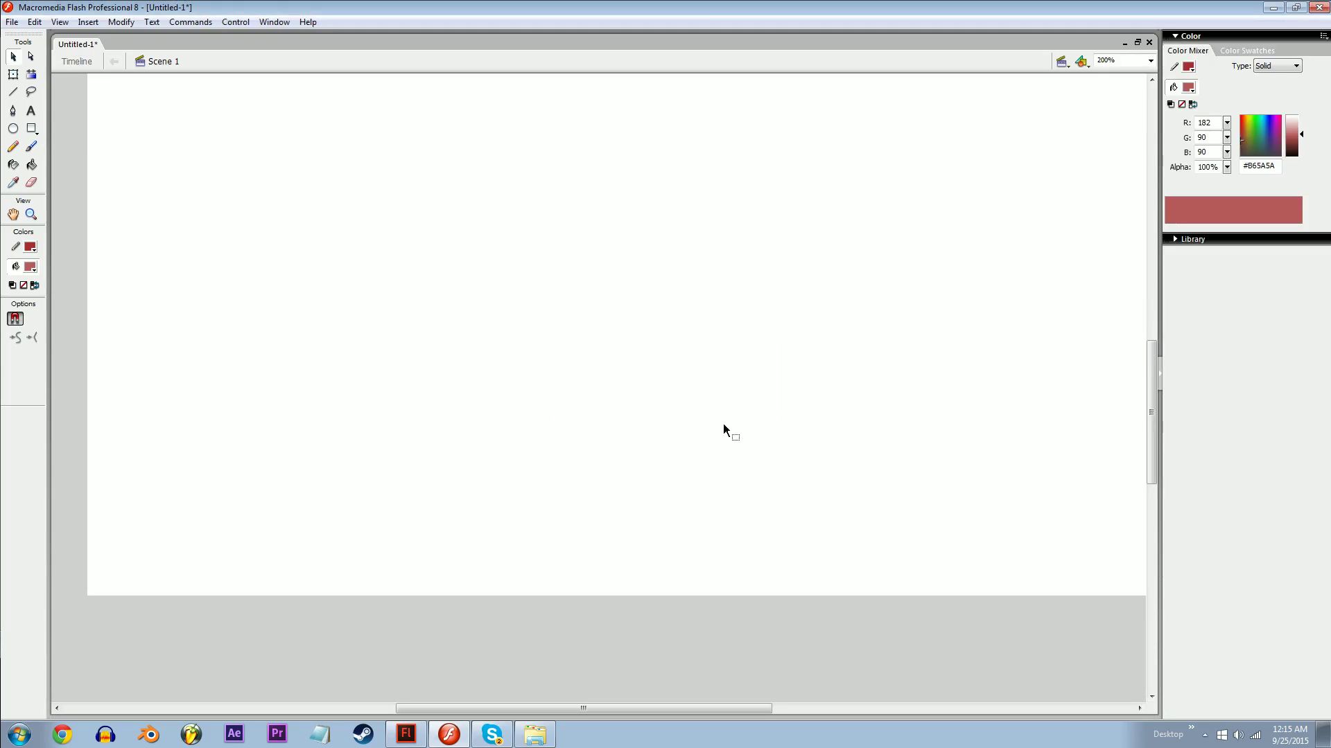
key(ctrl+F3)
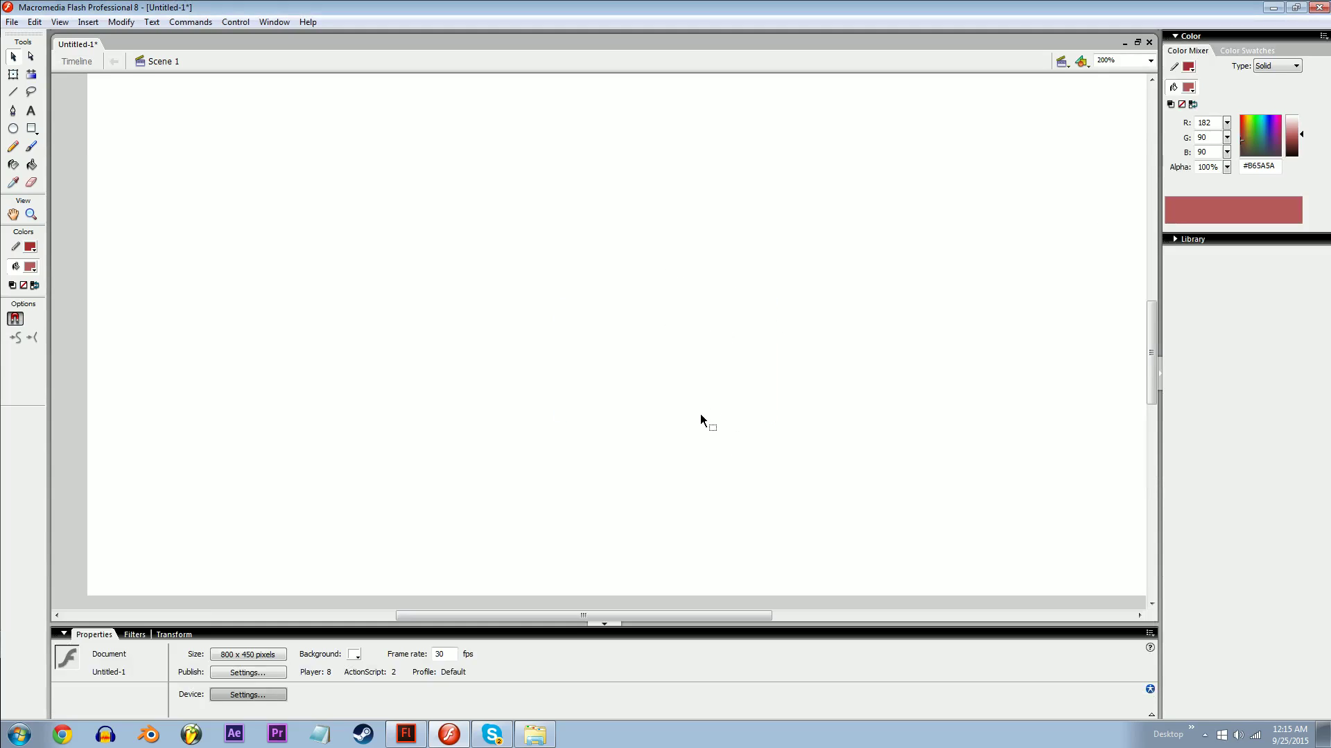
- Cycle the panel shortcuts until Color is collapsed and Timeline plus Properties show
click(264, 24)
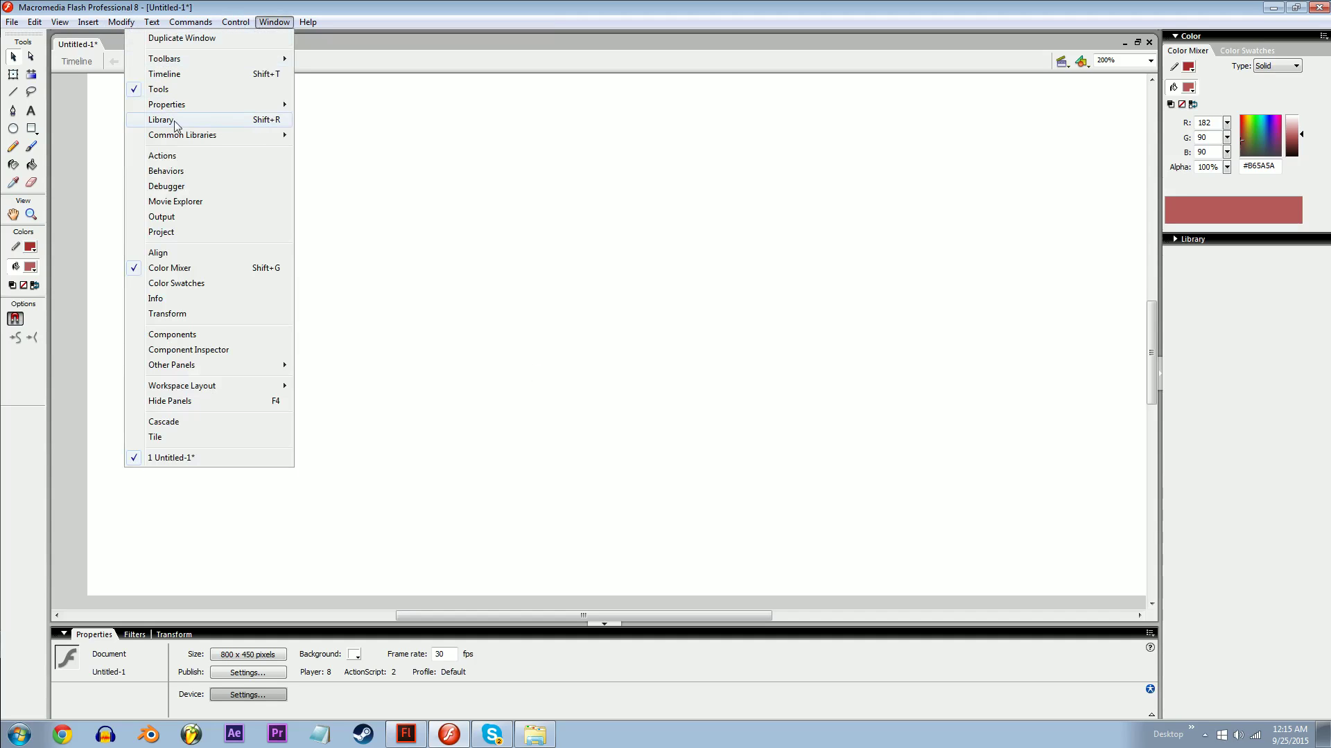
drag(424, 249, 503, 338)
key(ctrl+F3)
key(ctrl+F3)
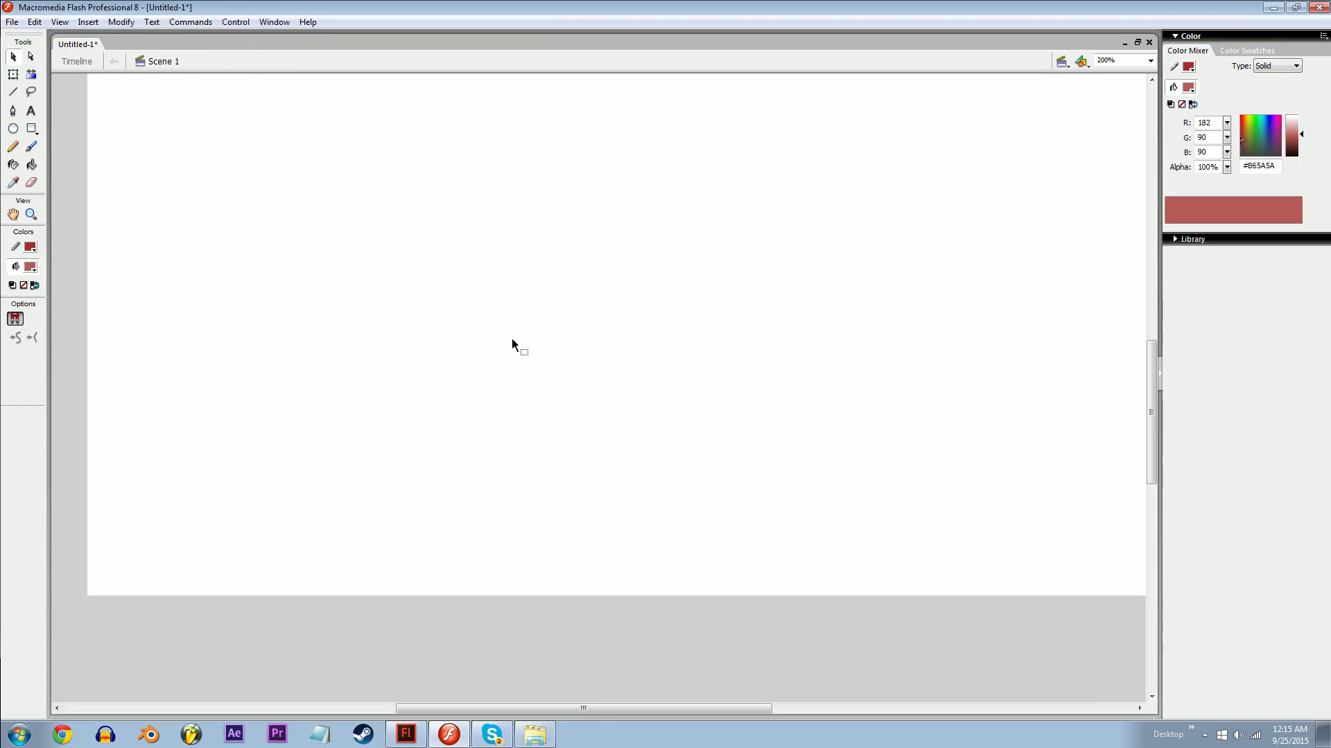
key(ctrl+alt+t)
key(ctrl+alt+t)
key(ctrl+alt+t)
key(ctrl+F3)
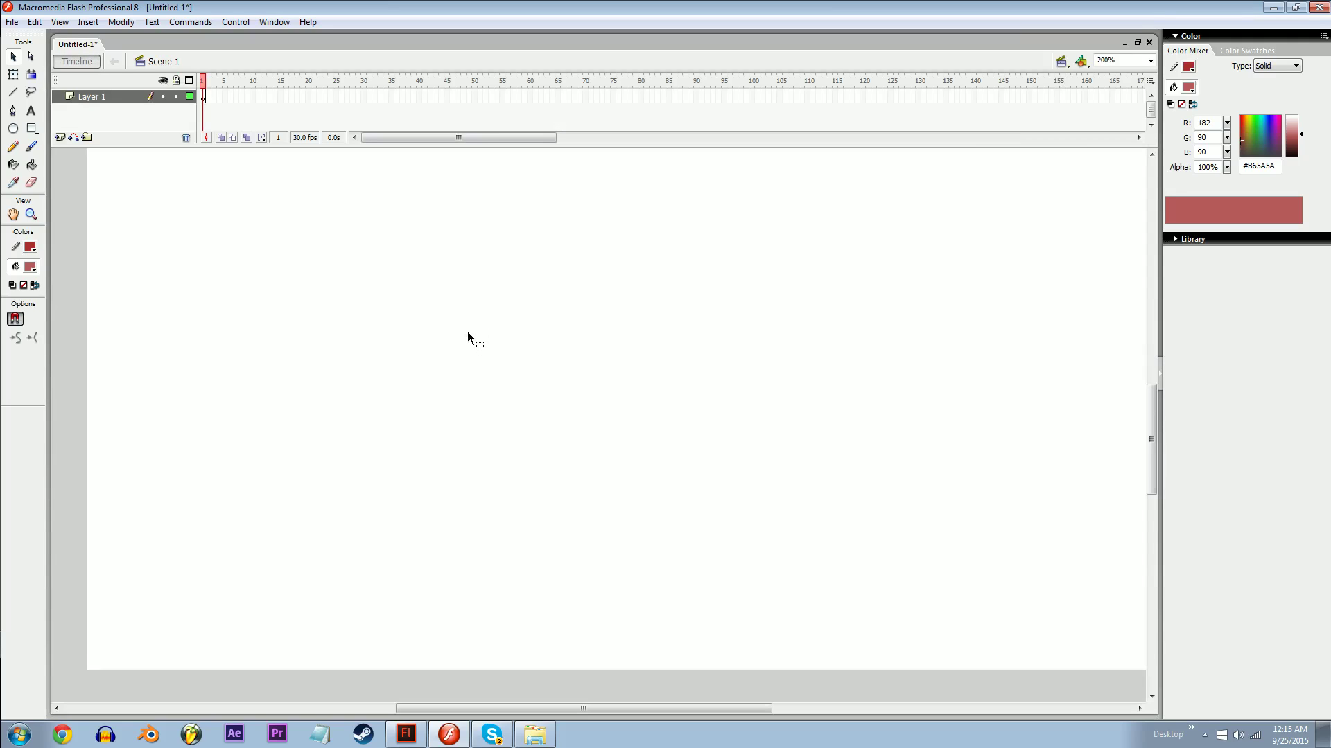
key(ctrl+alt+t)
key(shift+F9)
key(shift+F9)
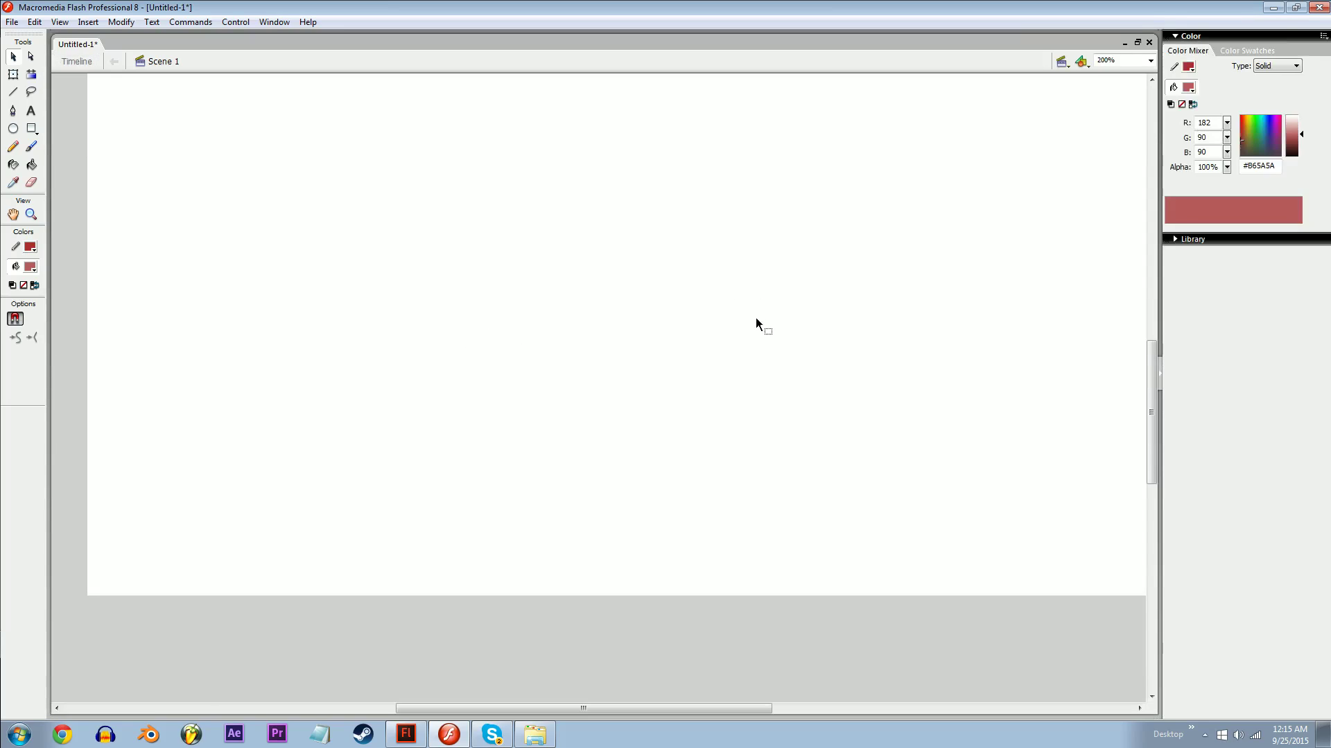
key(shift+F9)
key(ctrl+F3)
key(ctrl+alt+t)
drag(397, 328, 490, 444)
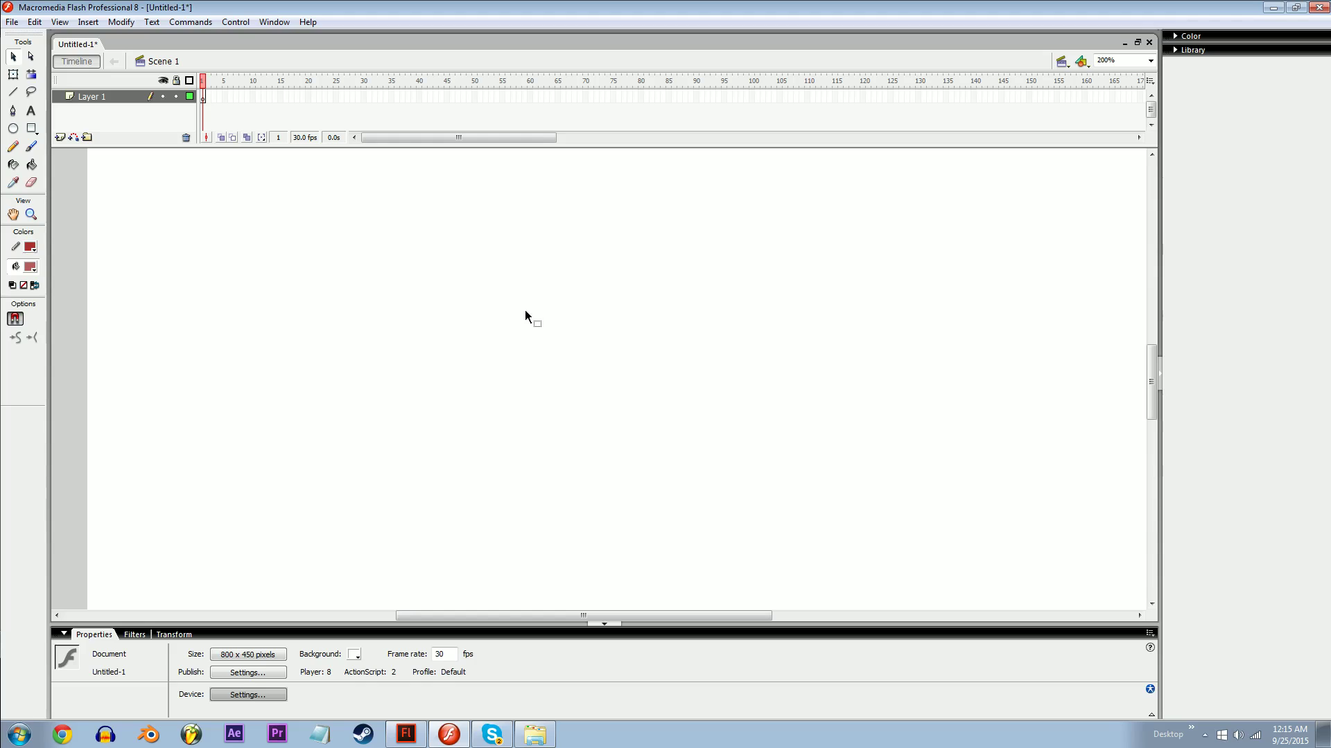
- Paint a red S-shaped brush stroke and check the stroke's and stage's context menus
right_click(439, 300)
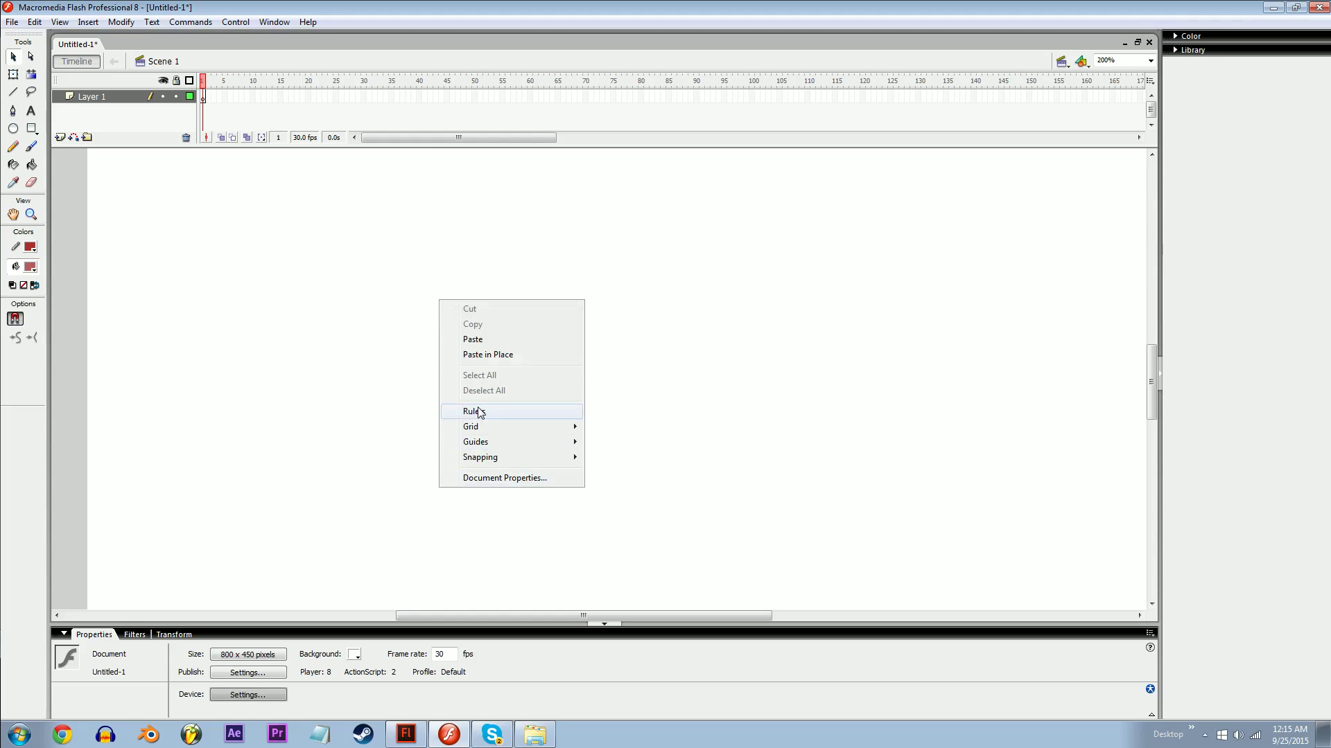
key(Escape)
key(b)
mouse_move(442, 280)
mouse_down()
mouse_move(544, 360)
mouse_move(499, 414)
mouse_up()
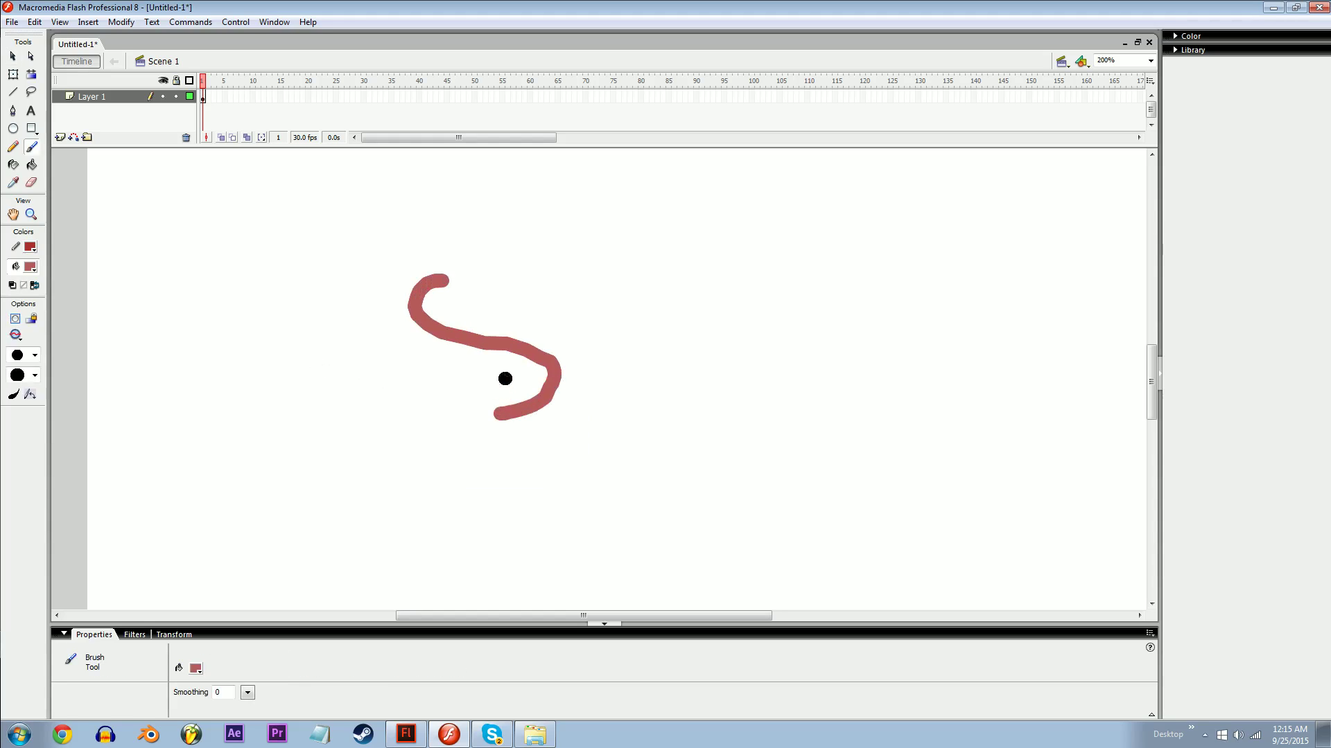
key(v)
click(519, 352)
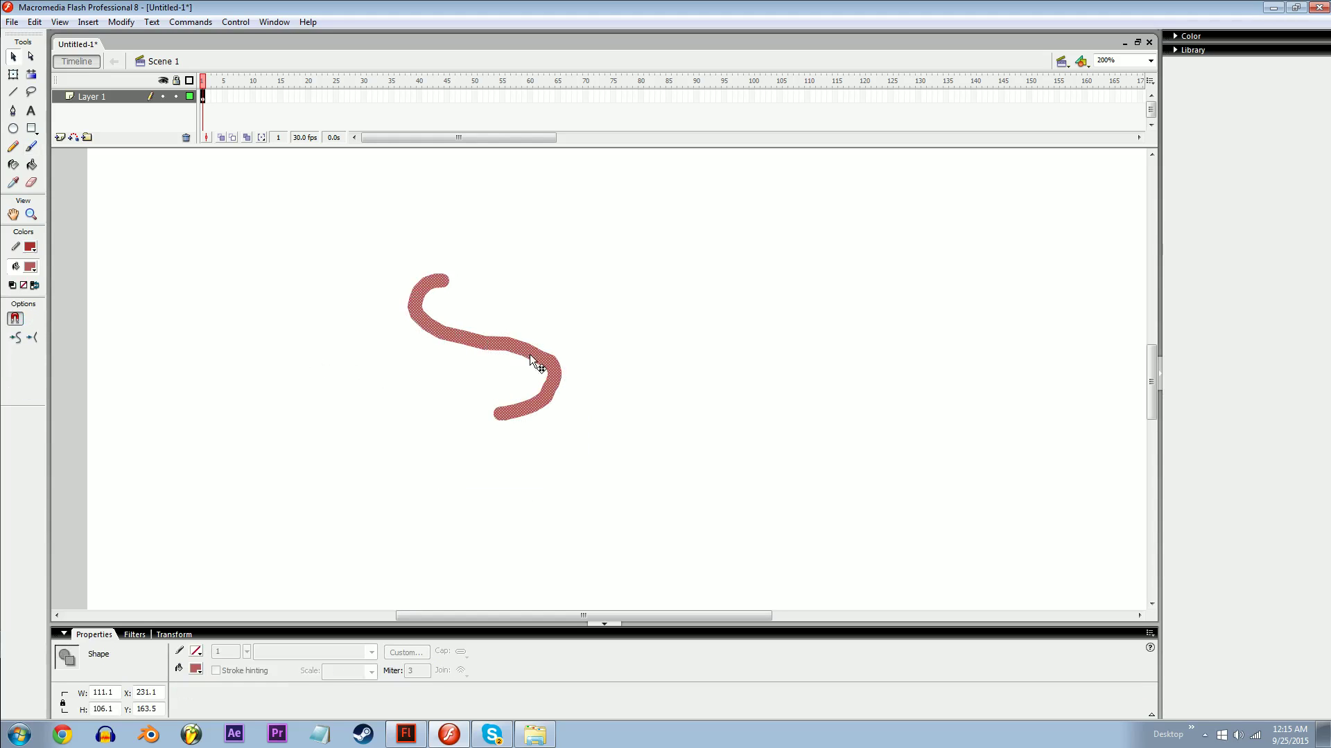
right_click(531, 359)
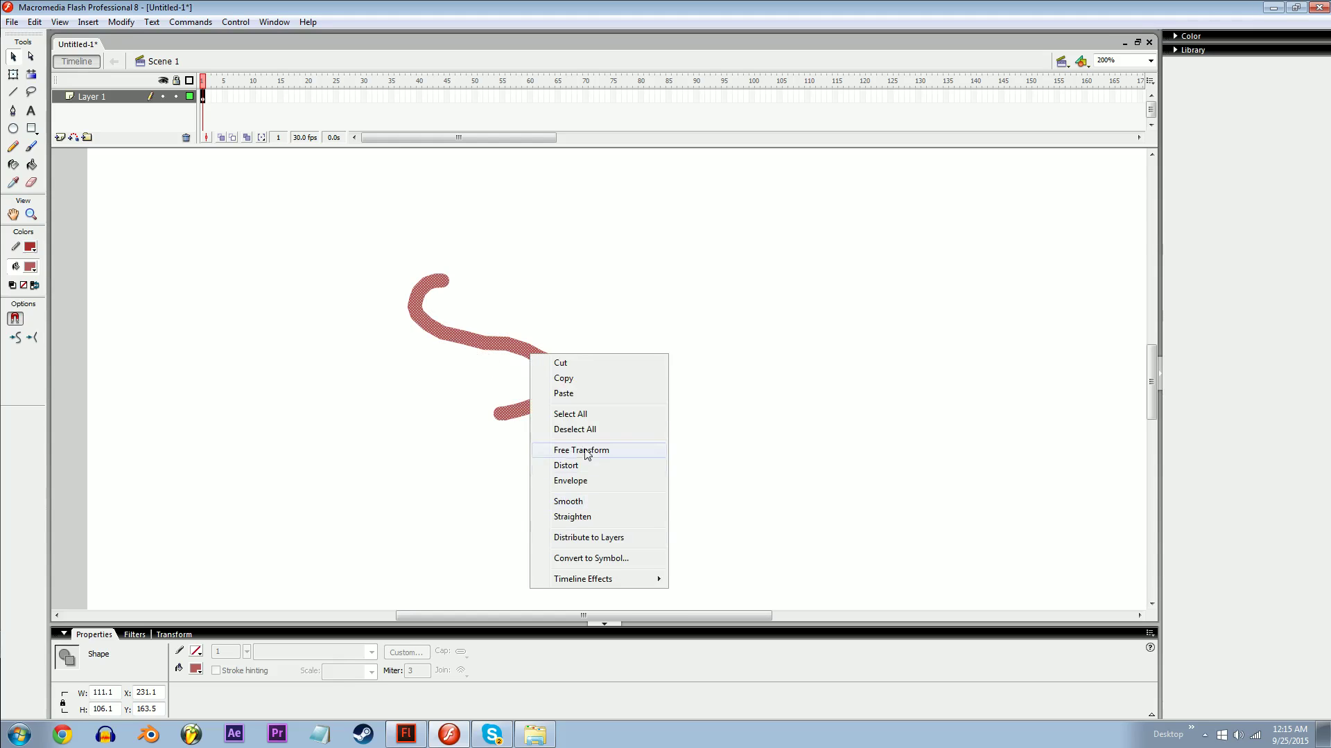
right_click(426, 380)
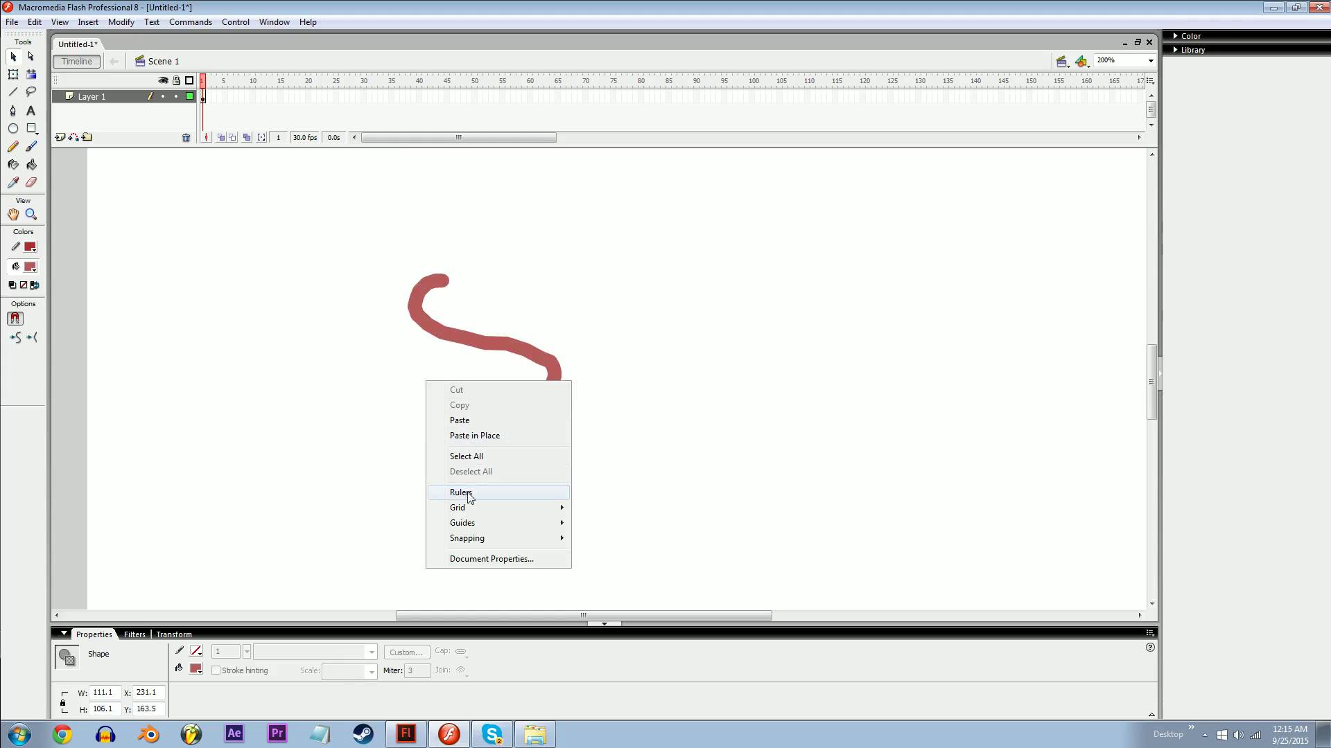
click(436, 468)
- Show rulers, drag out two vertical guides, and set the guide colour to black
key(ctrl+alt+shift+r)
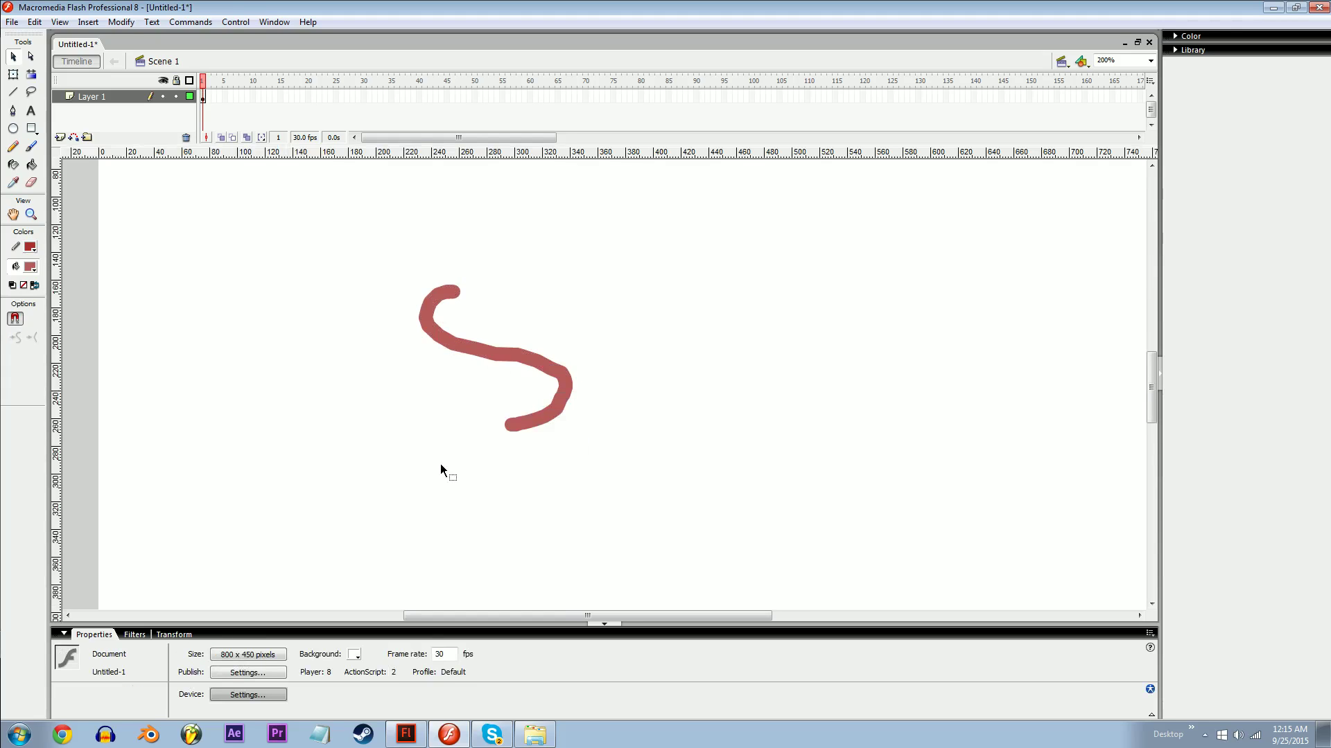
drag(58, 316, 294, 296)
drag(58, 298, 442, 299)
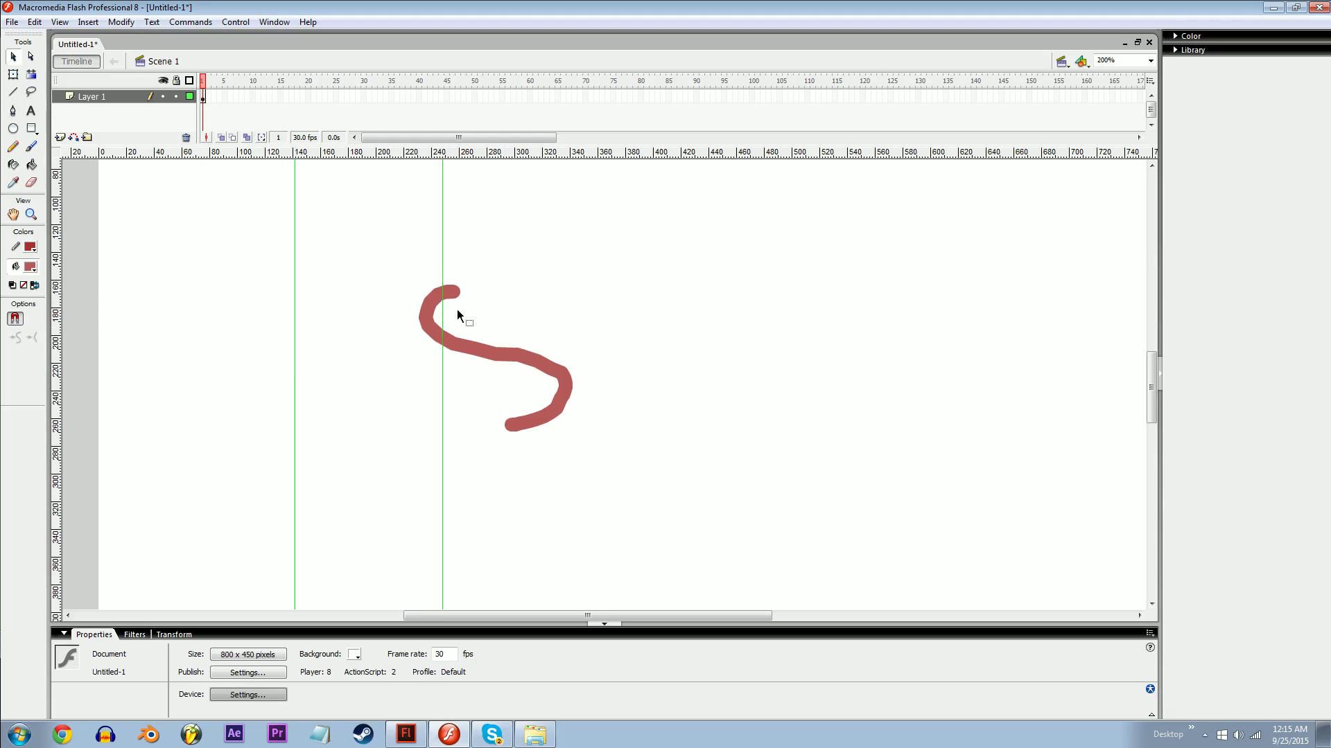
key(ctrl+alt+shift+g)
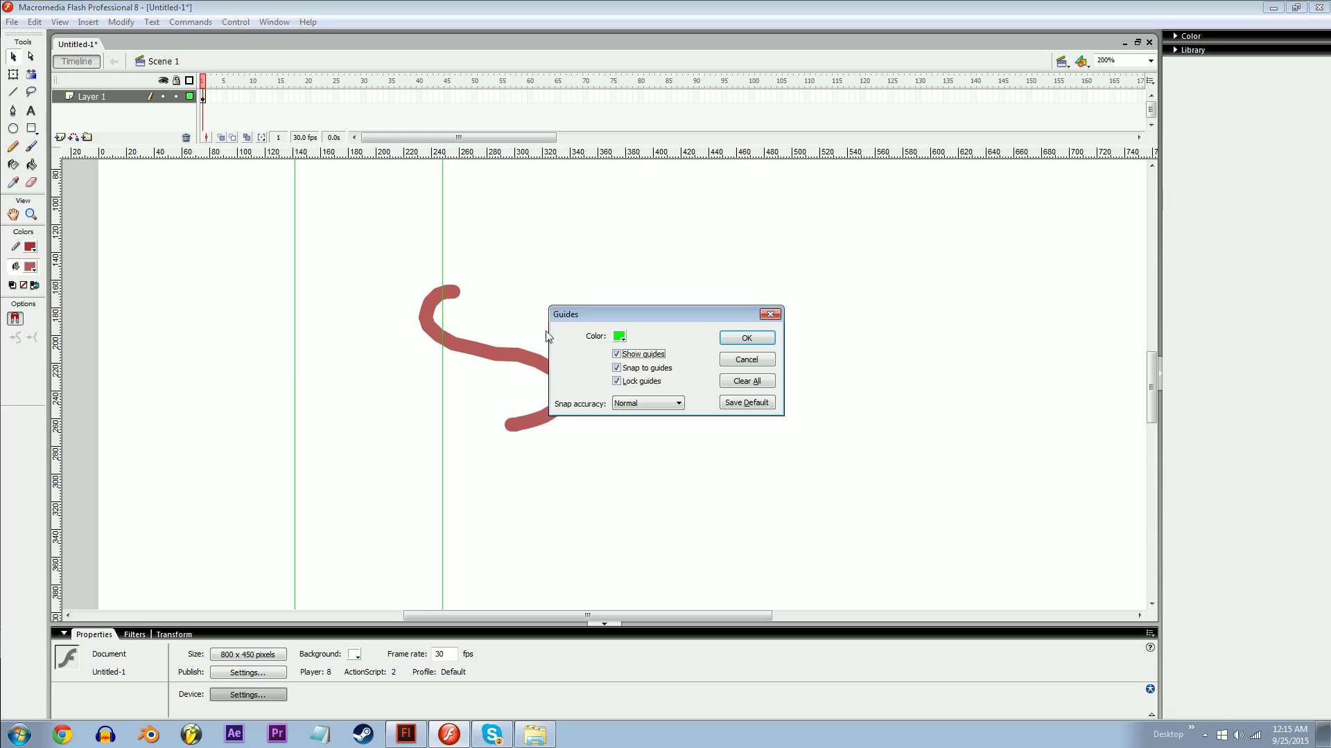
click(619, 336)
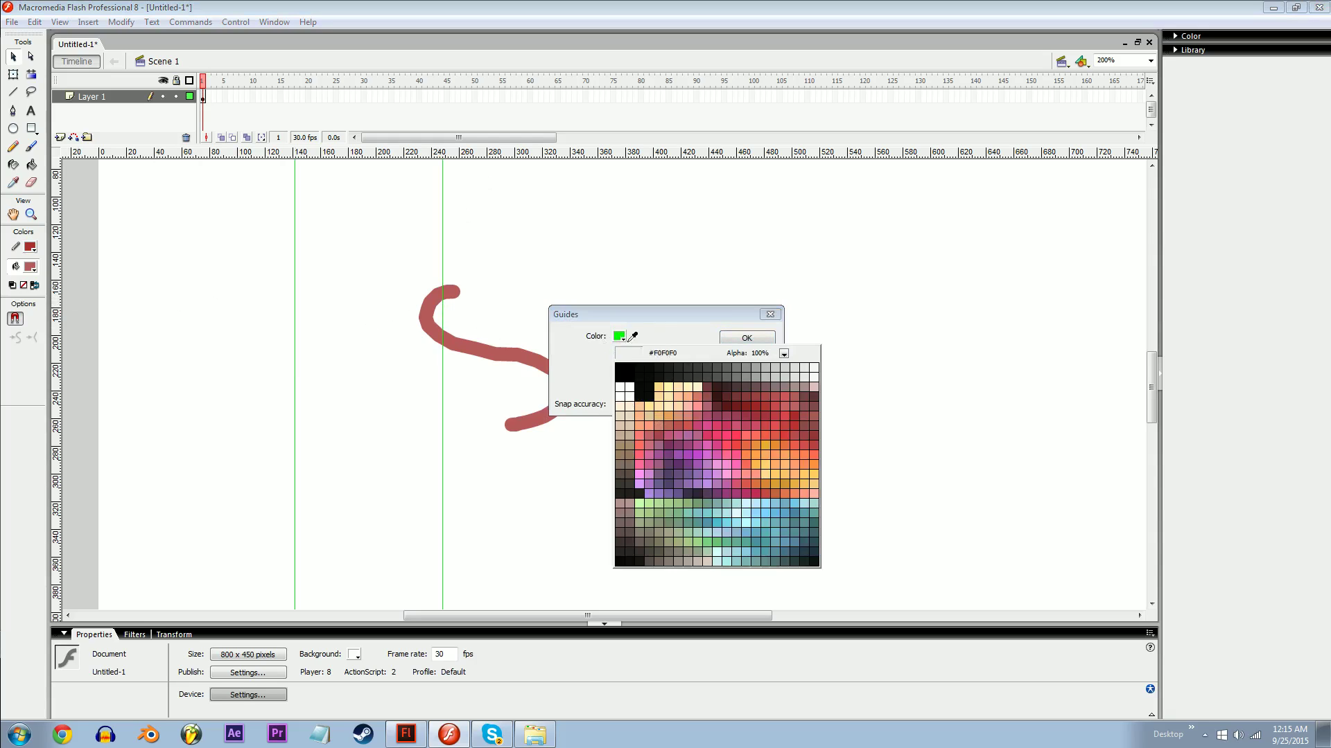
click(647, 374)
key(Return)
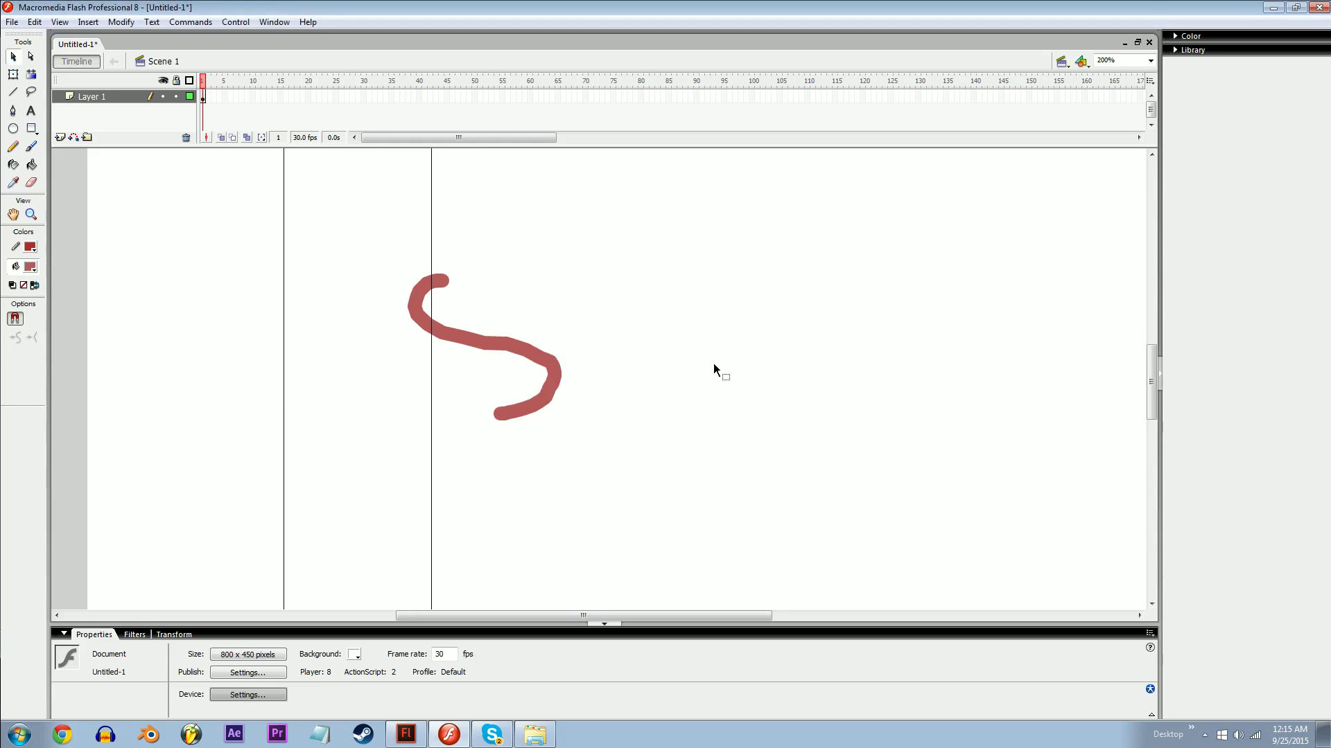
key(ctrl+alt+shift+r)
- Browse the Modify menu and open then cancel Document Properties twice
right_click(594, 277)
drag(502, 259, 597, 331)
click(121, 22)
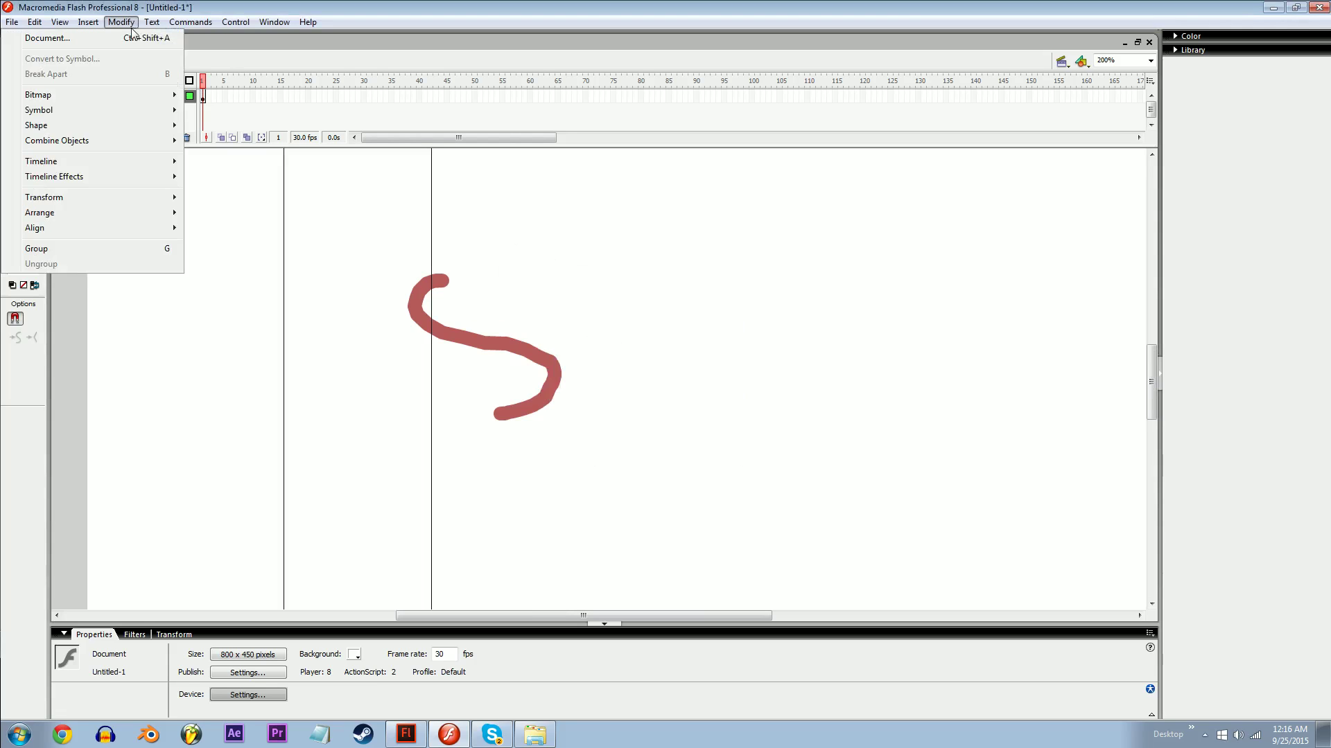
mouse_move(32, 27)
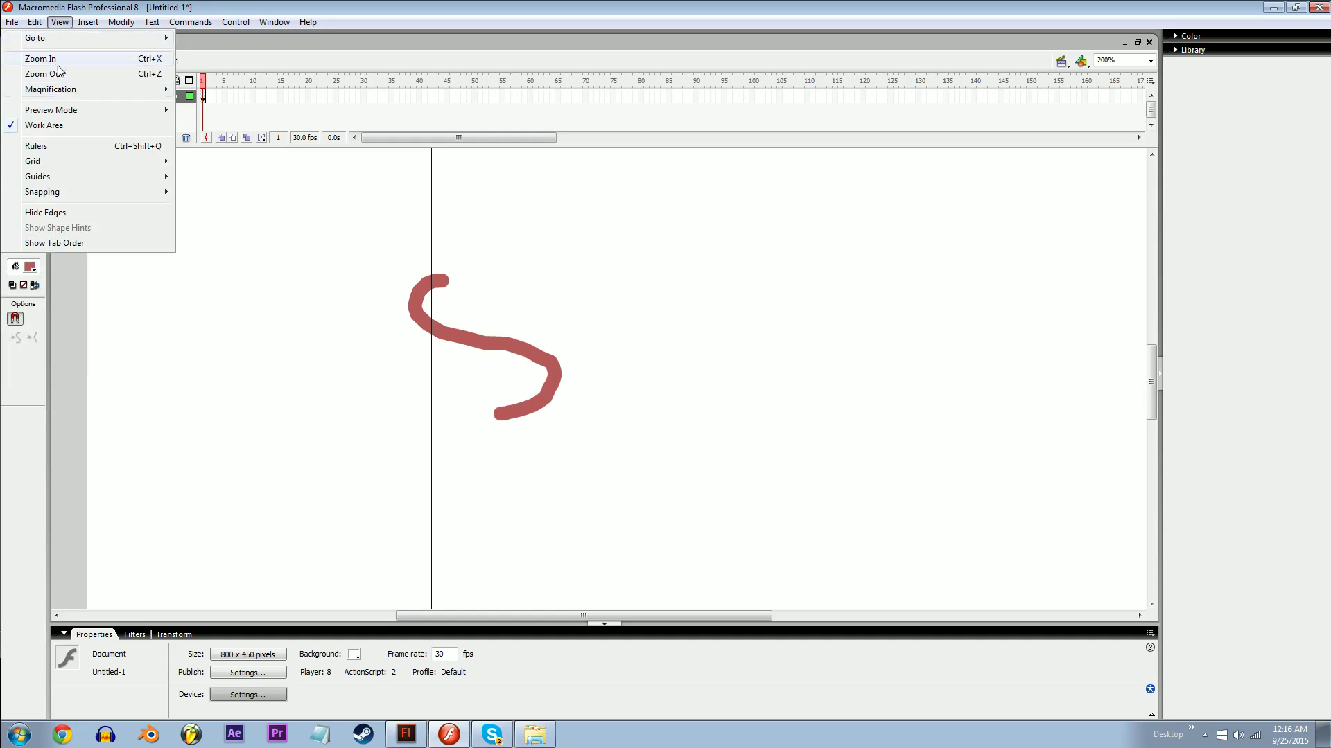
click(708, 341)
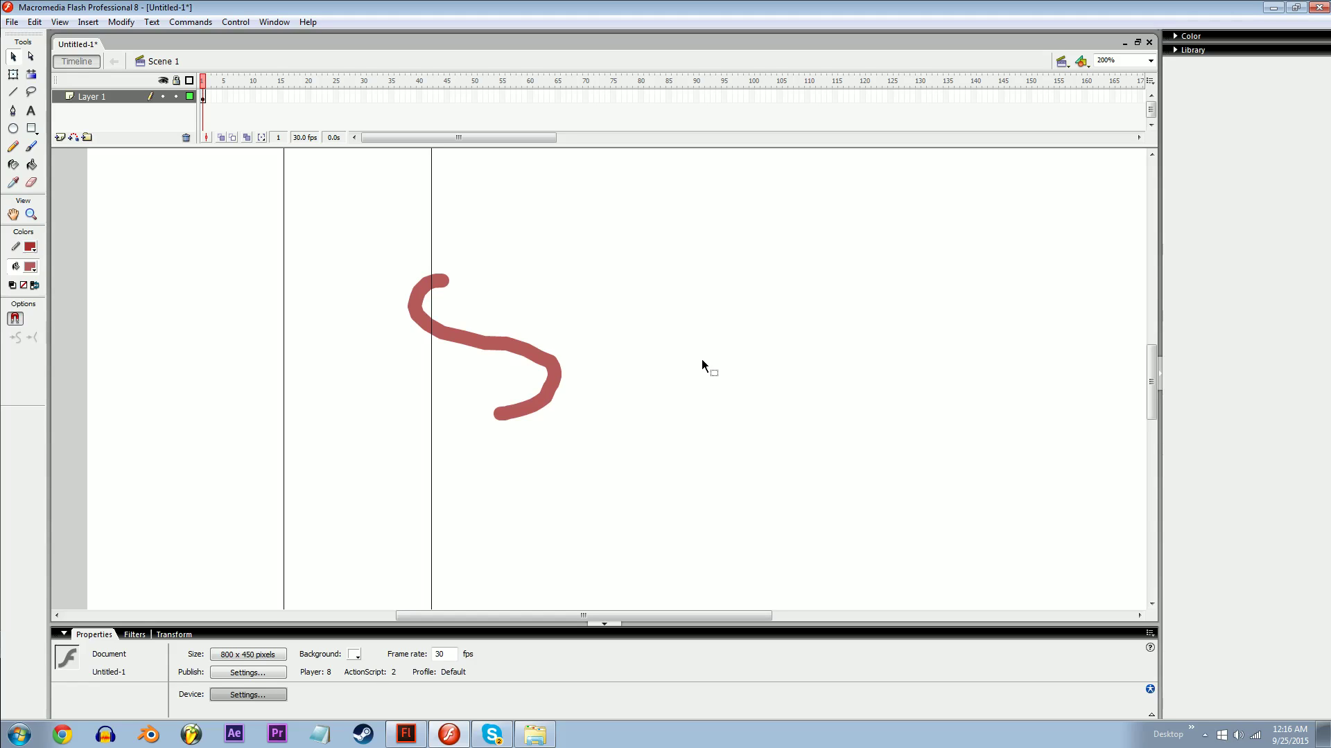
key(ctrl+j)
click(759, 466)
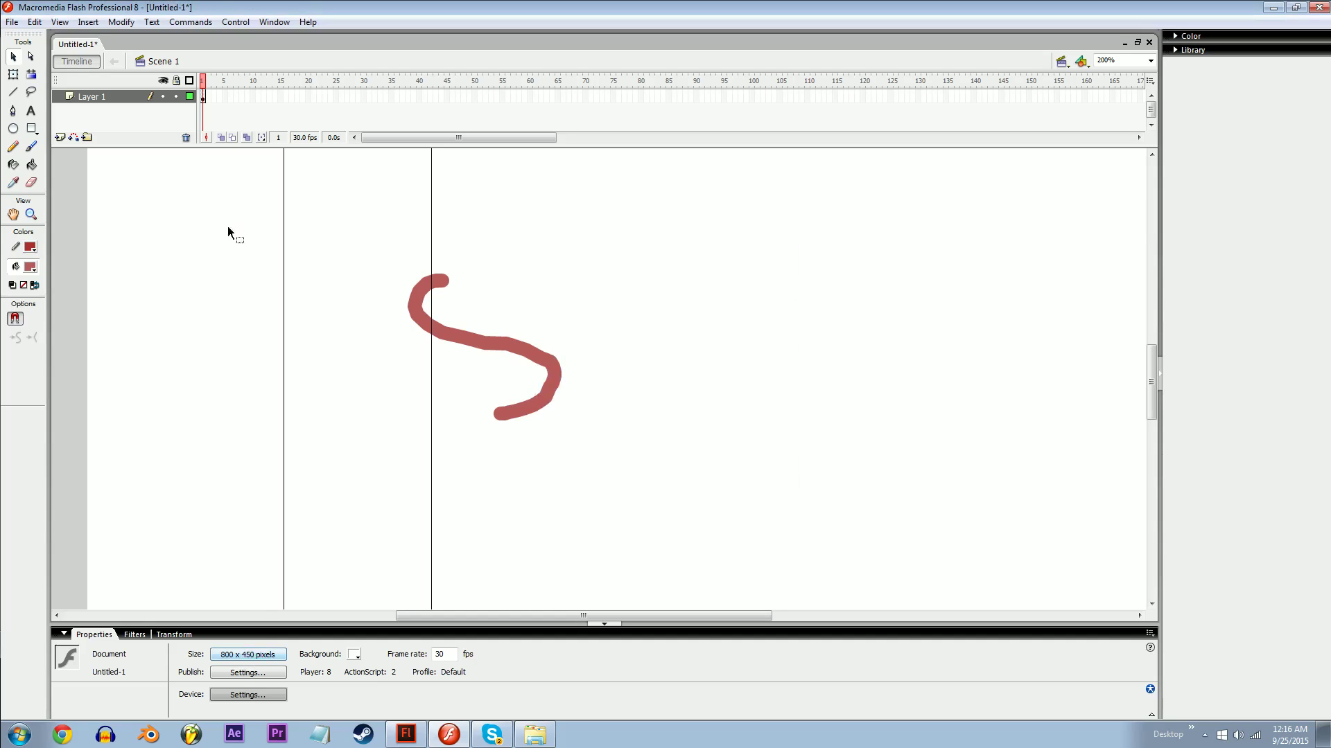
double_click(316, 137)
click(747, 461)
drag(621, 334, 716, 389)
- Set the stage background to pink in Document Properties
key(ctrl+j)
click(621, 389)
click(725, 411)
click(714, 462)
- Change the frame rate to 21 fps, restore the white background, and hide Properties
key(ctrl+j)
double_click(622, 410)
text(21)
key(Return)
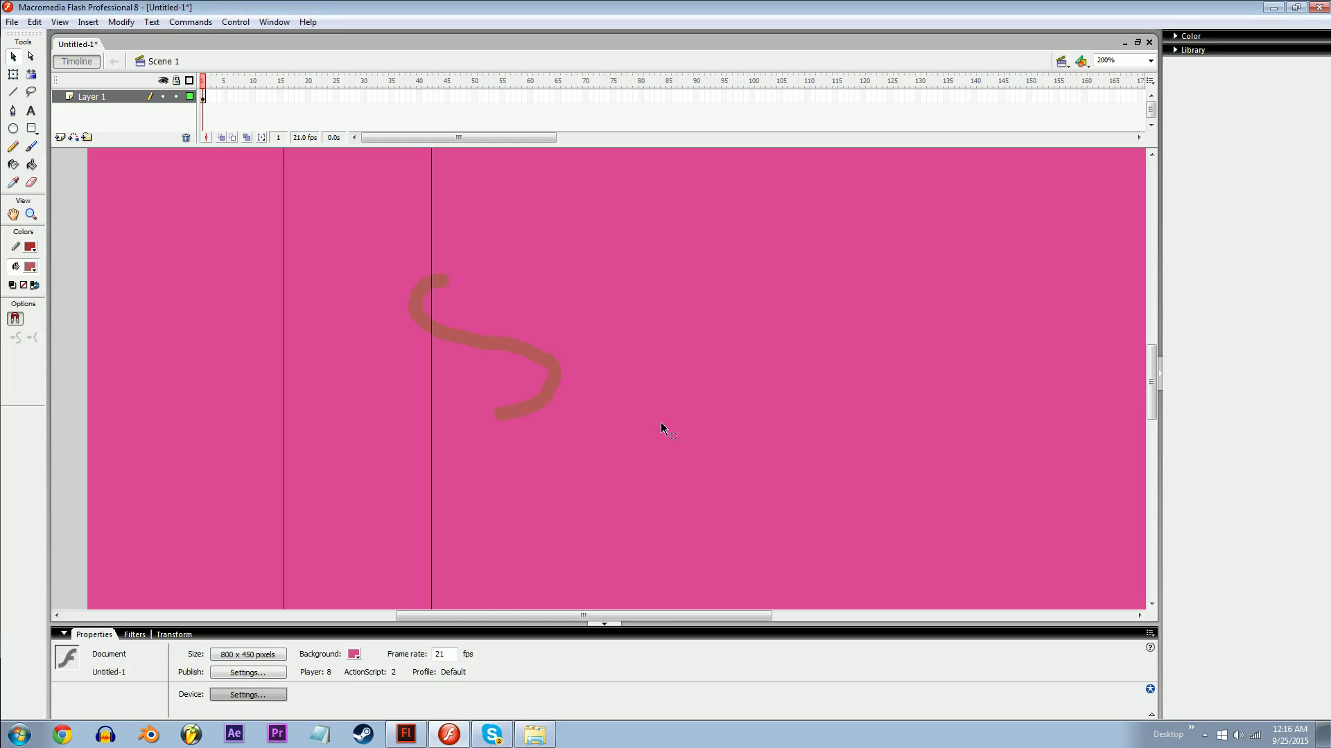
click(353, 655)
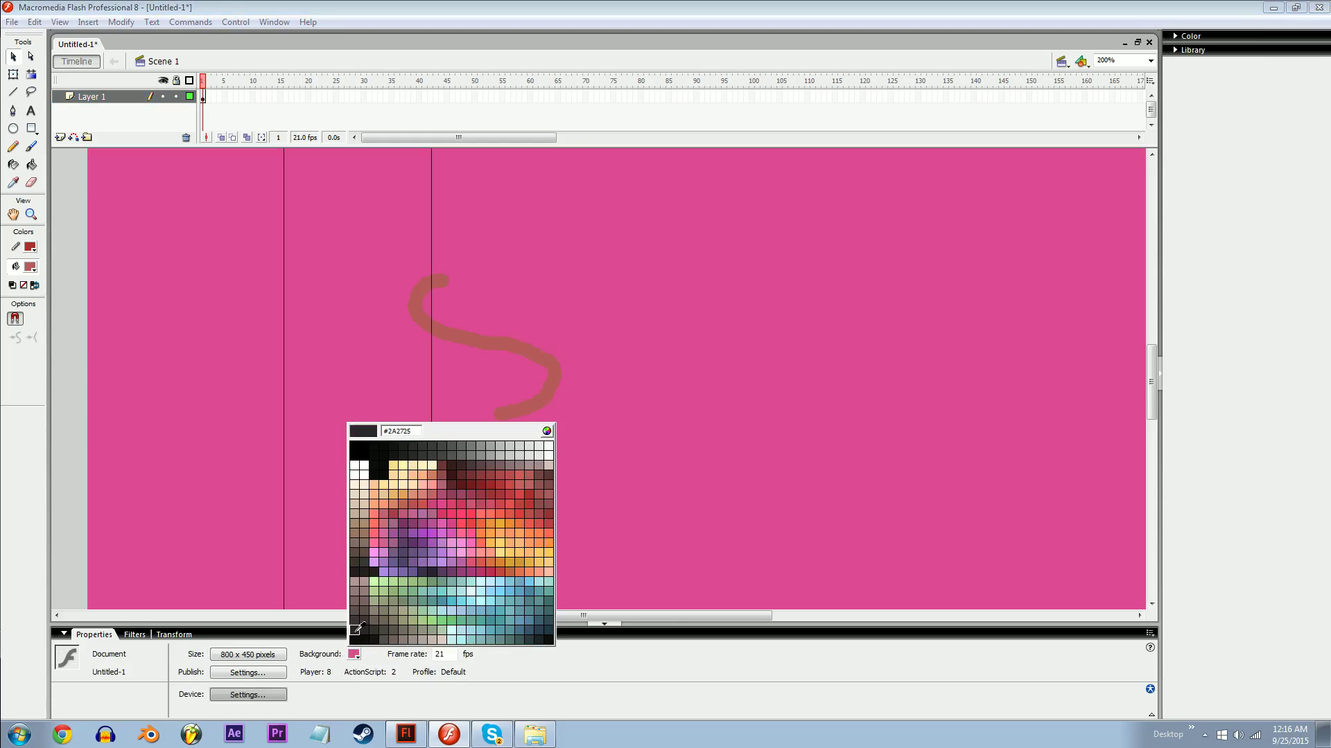
click(359, 468)
drag(499, 476, 607, 513)
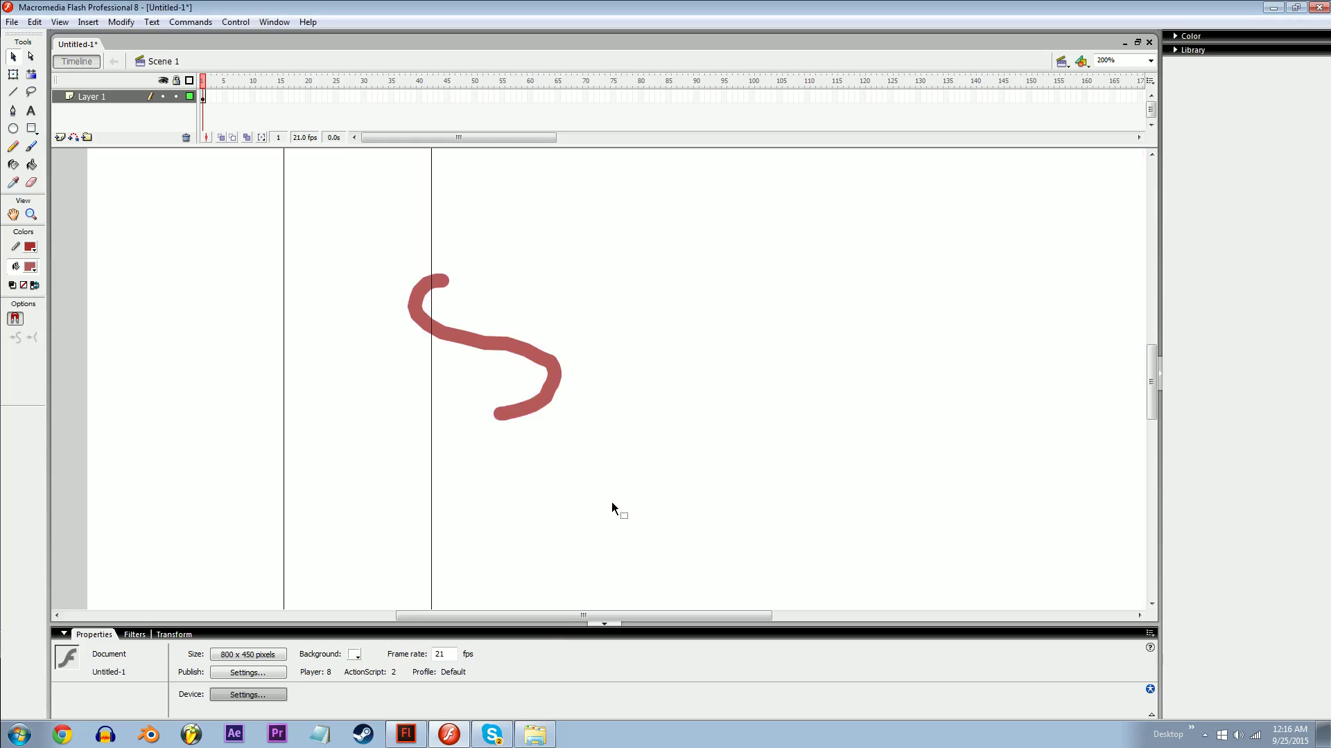
key(ctrl+F3)
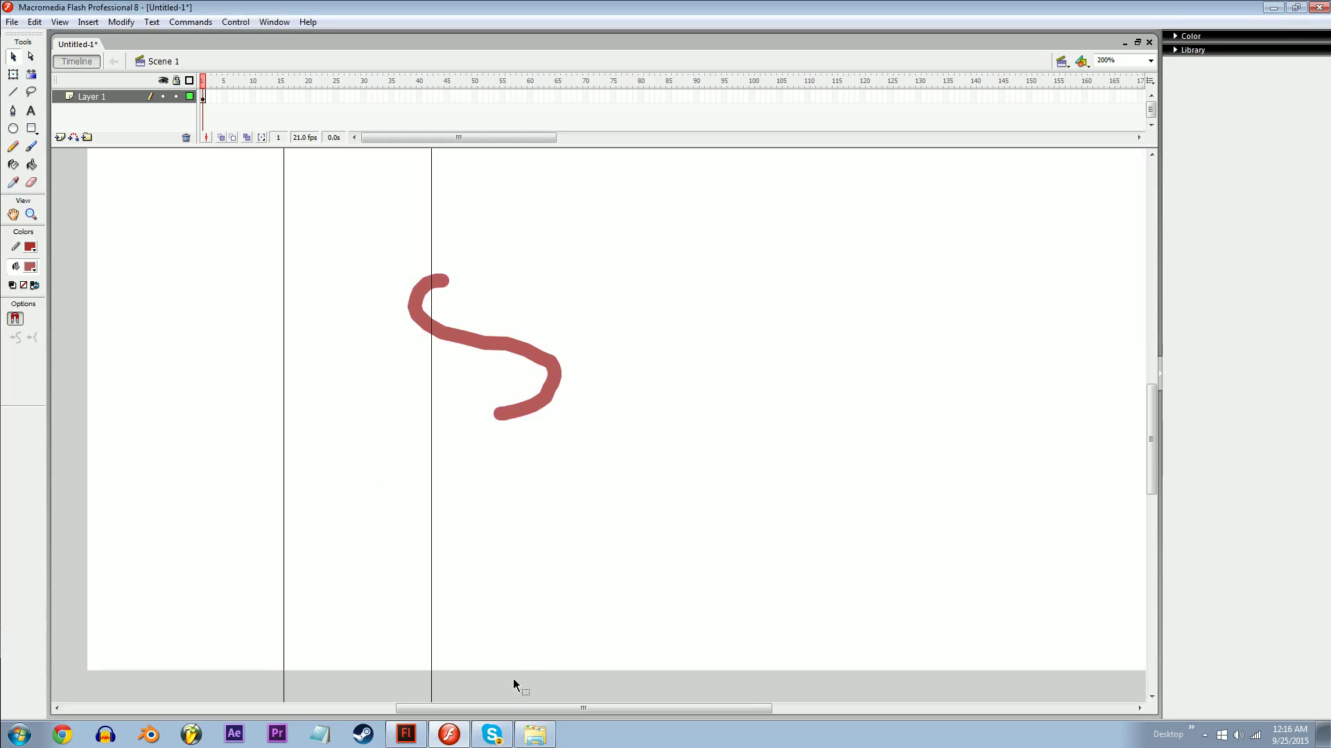
- Show the Properties panel again, then open and cancel the Document Properties dialog
key(ctrl+F3)
key(ctrl+F3)
key(ctrl+j)
click(761, 464)
- Zoom to 100%, select the whole S stroke and enlarge it toward the top right with Free Transform
drag(516, 268, 686, 380)
key(ctrl+1)
drag(543, 320, 424, 440)
key(q)
mouse_move(527, 363)
mouse_down()
mouse_move(645, 297)
mouse_move(766, 201)
mouse_up()
mouse_move(663, 311)
mouse_down()
mouse_move(640, 355)
mouse_move(337, 477)
mouse_up()
- Paint three more red brush strokes on the stage
key(b)
drag(450, 414, 407, 467)
drag(489, 311, 512, 461)
drag(593, 419, 586, 482)
- Select the middle section of the drawing and move it downward
key(v)
drag(628, 195, 501, 488)
drag(555, 439, 558, 488)
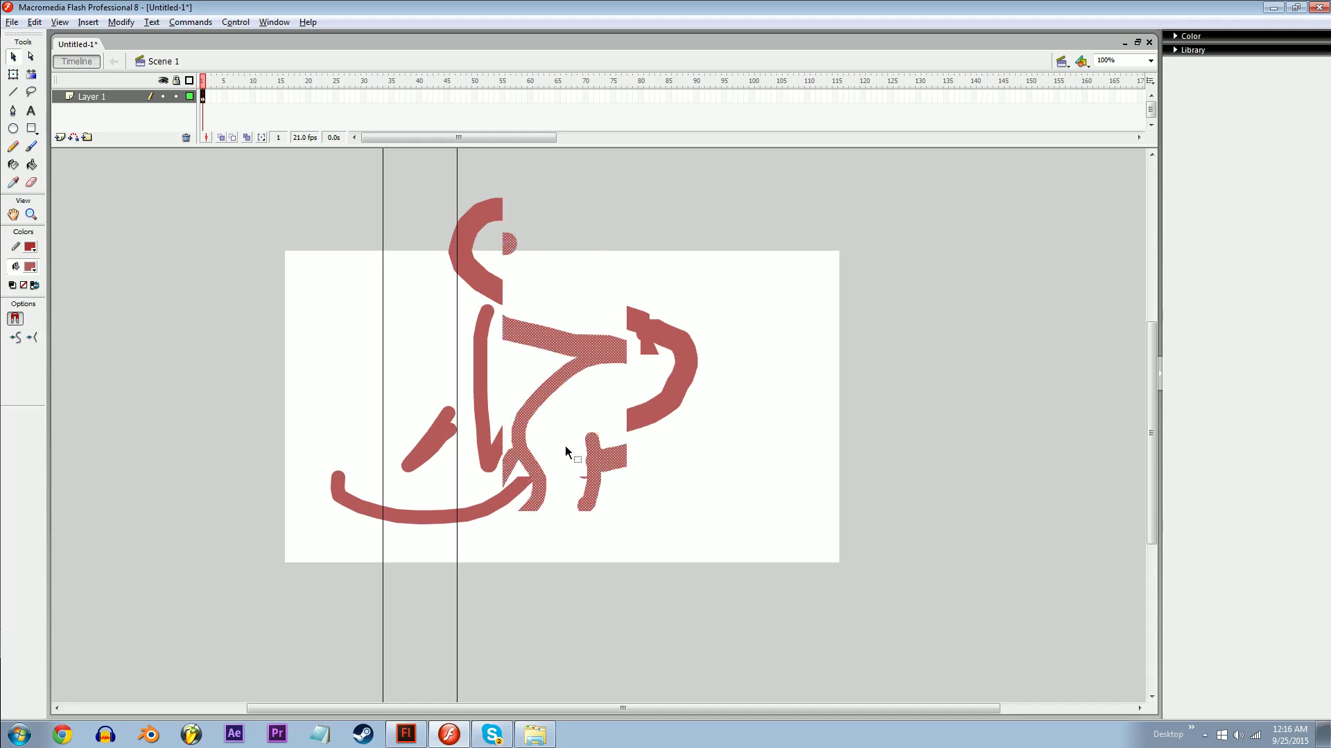
click(12, 23)
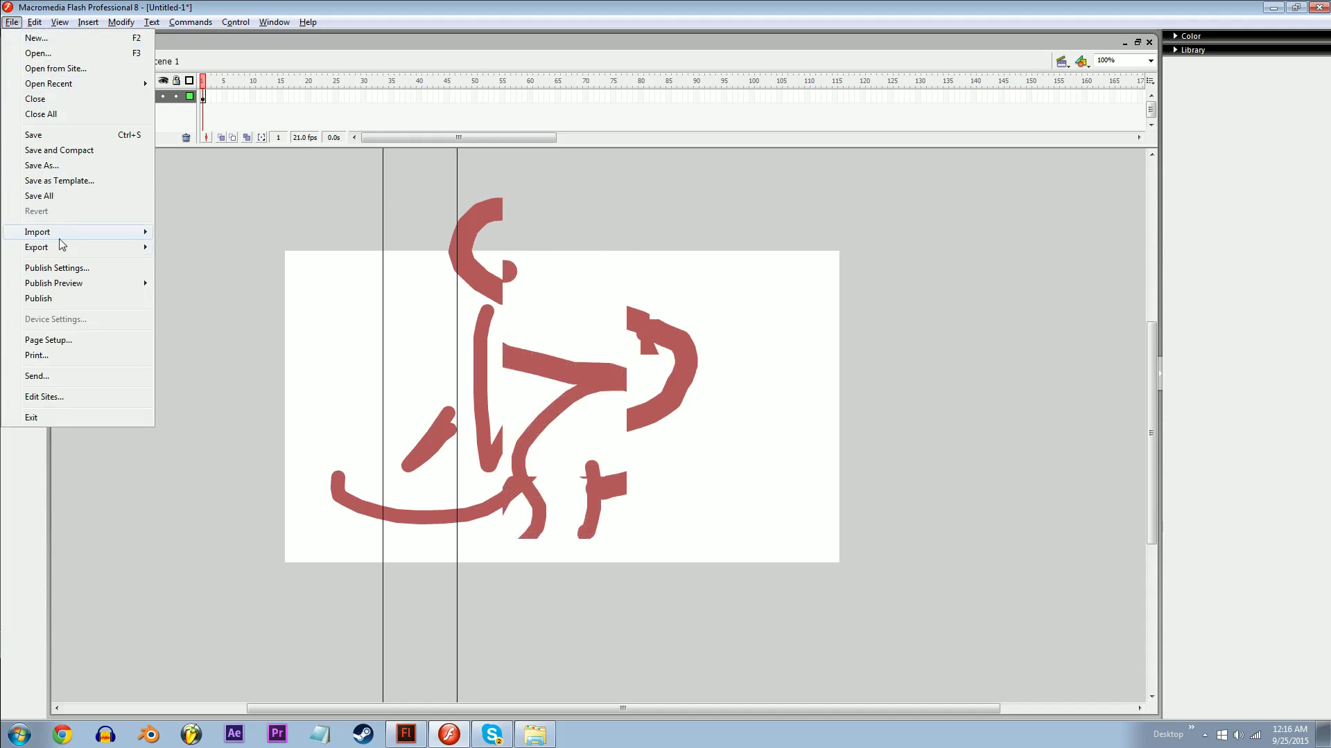
mouse_move(91, 248)
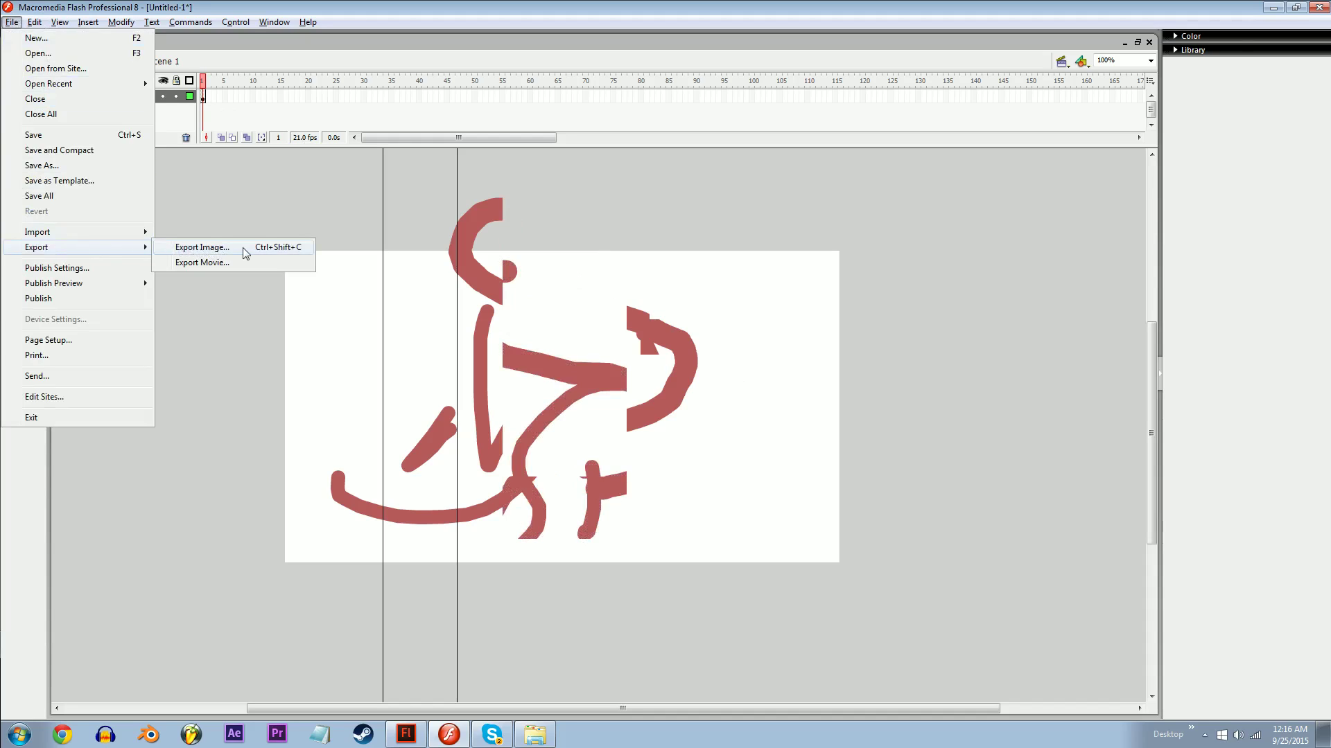
click(844, 374)
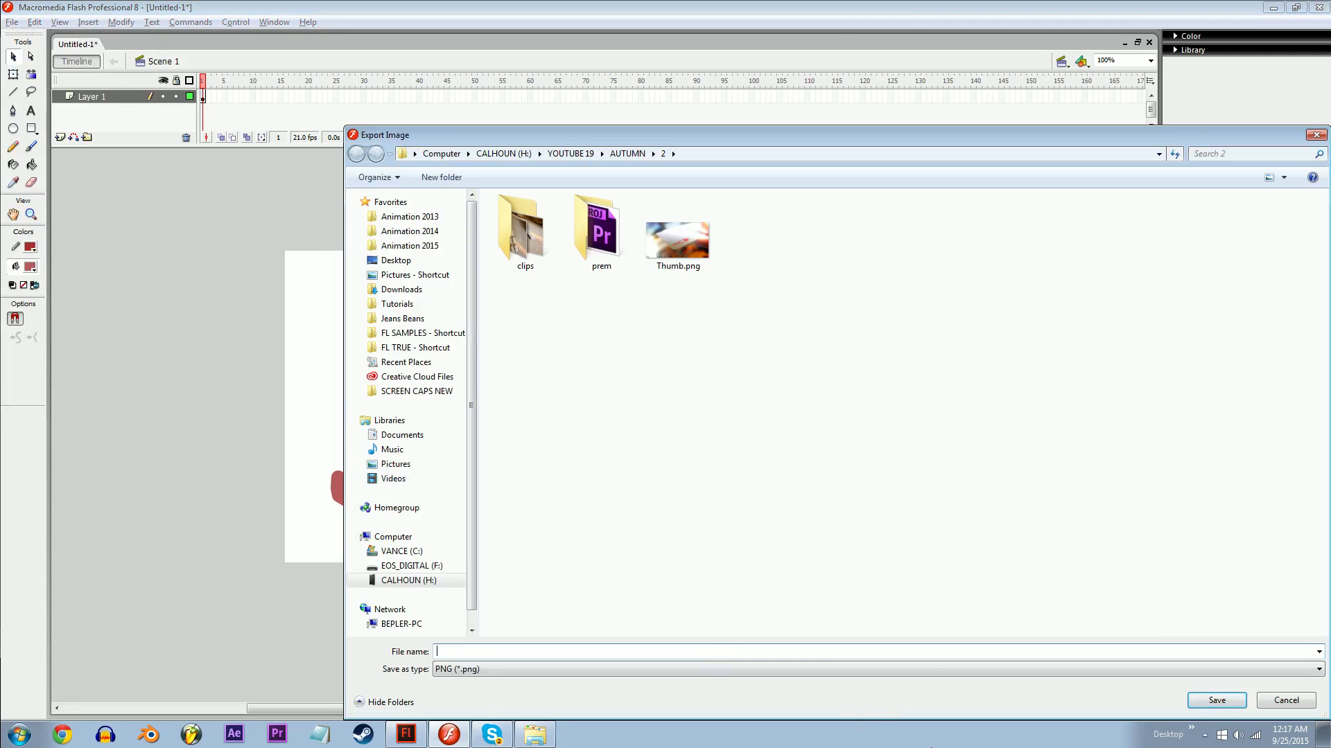
click(1285, 701)
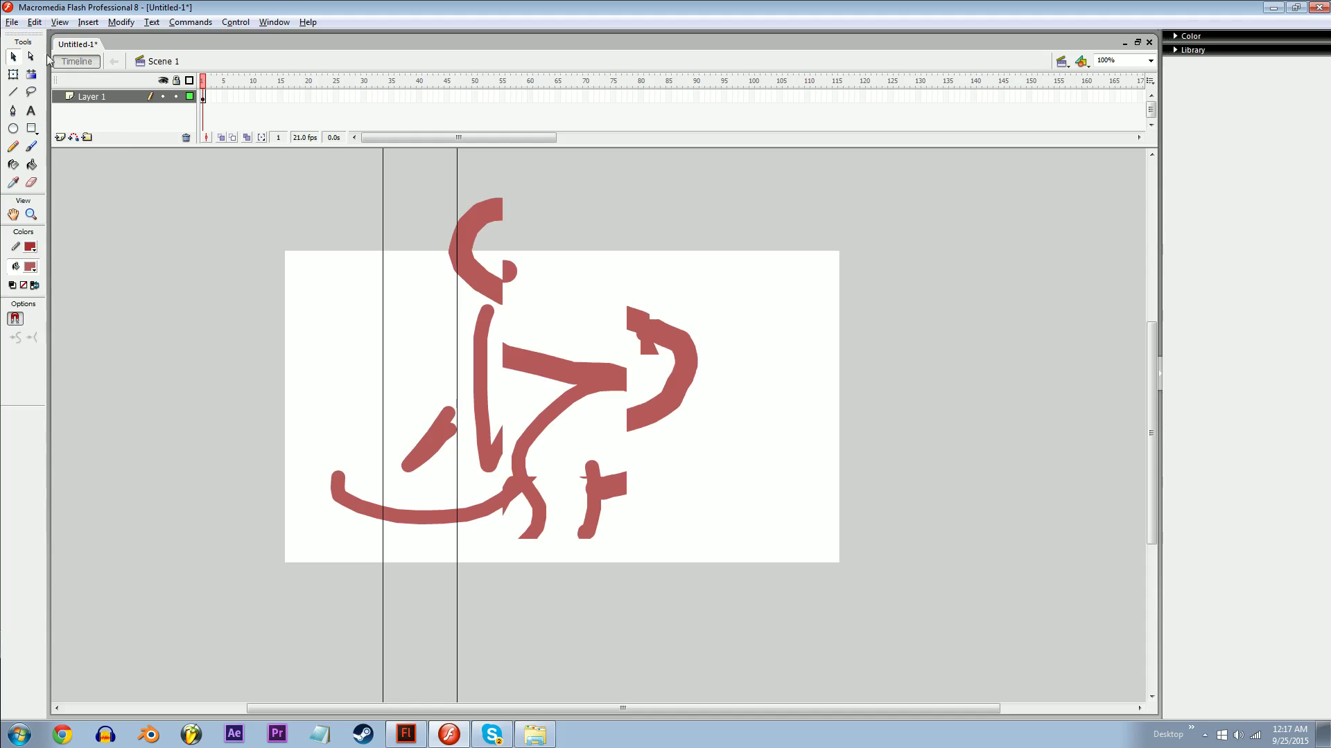
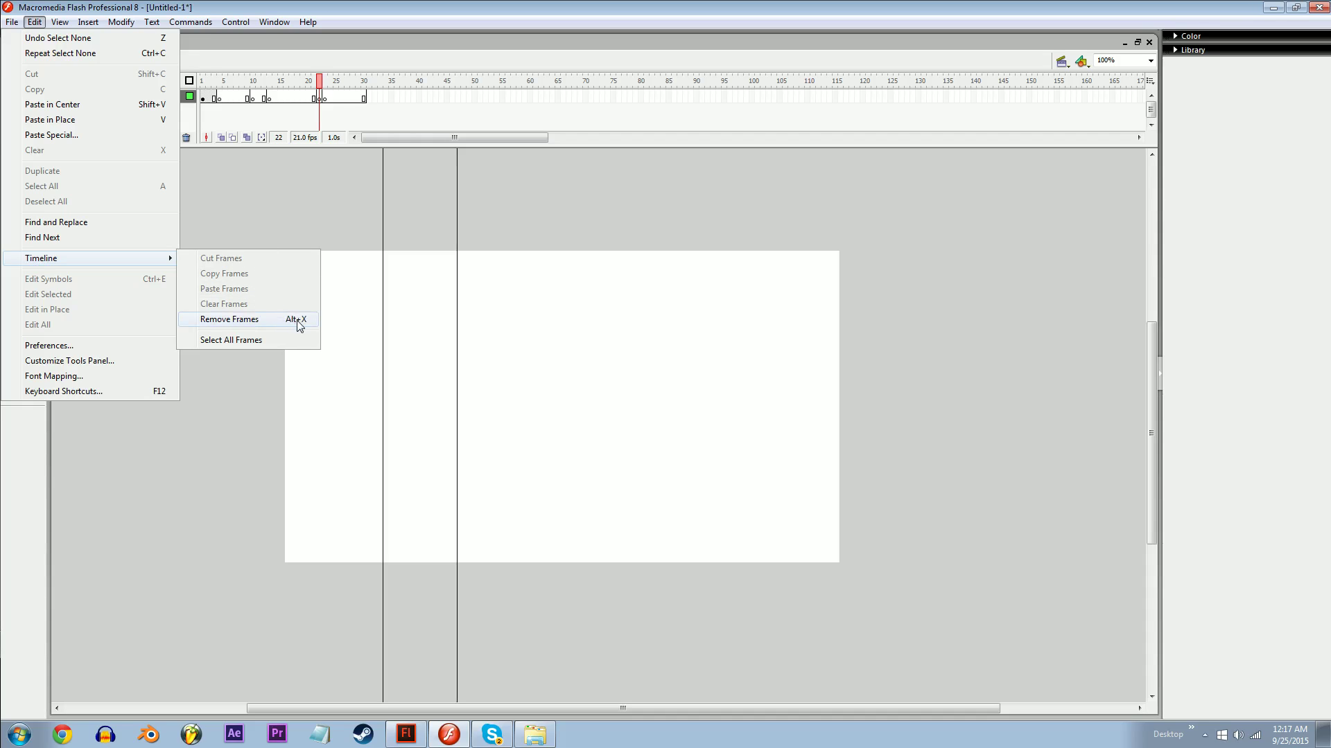
- Dismiss the open menu and switch to the Flash CC keyboard-layout reference drawing
click(460, 381)
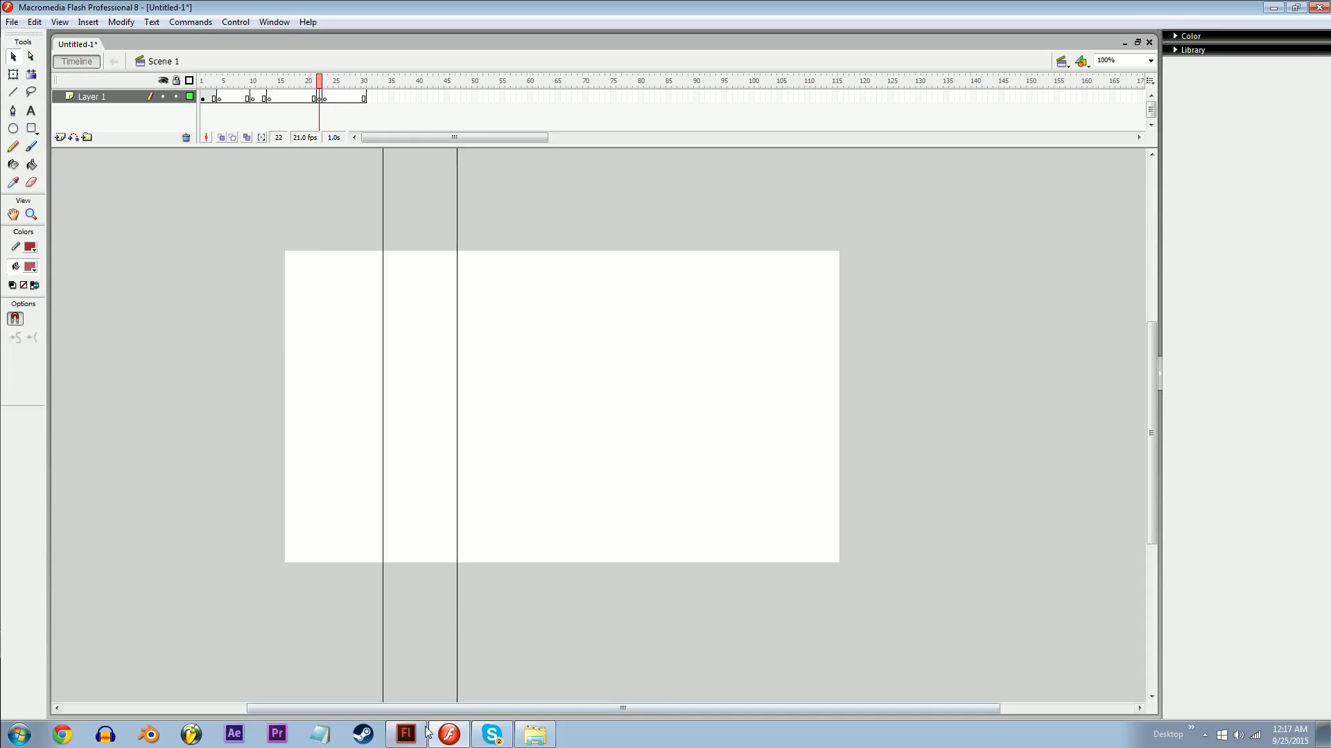
click(406, 734)
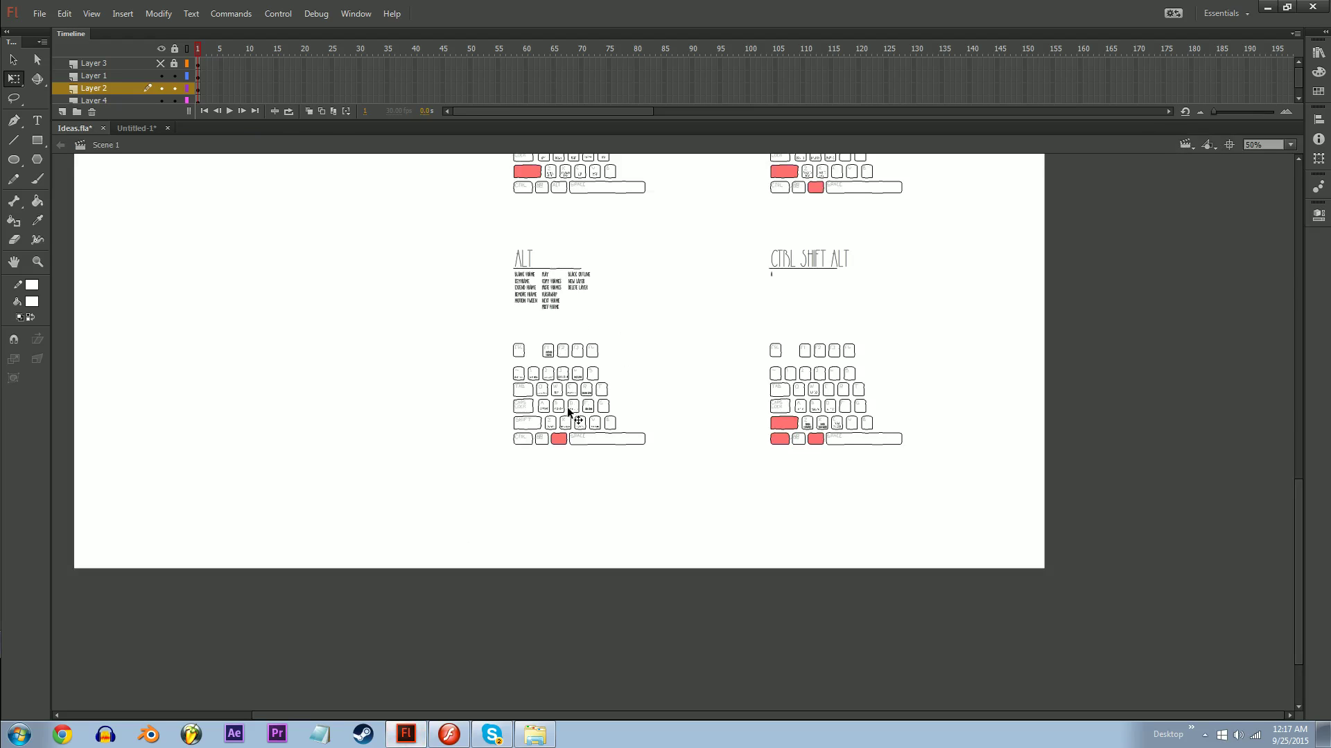
- Zoom in on the ALT keyboard shortcut drawing and pan to see the whole layout
key(ctrl+equal)
key(ctrl+equal)
mouse_move(567, 411)
mouse_down()
mouse_move(703, 406)
mouse_move(626, 644)
mouse_up()
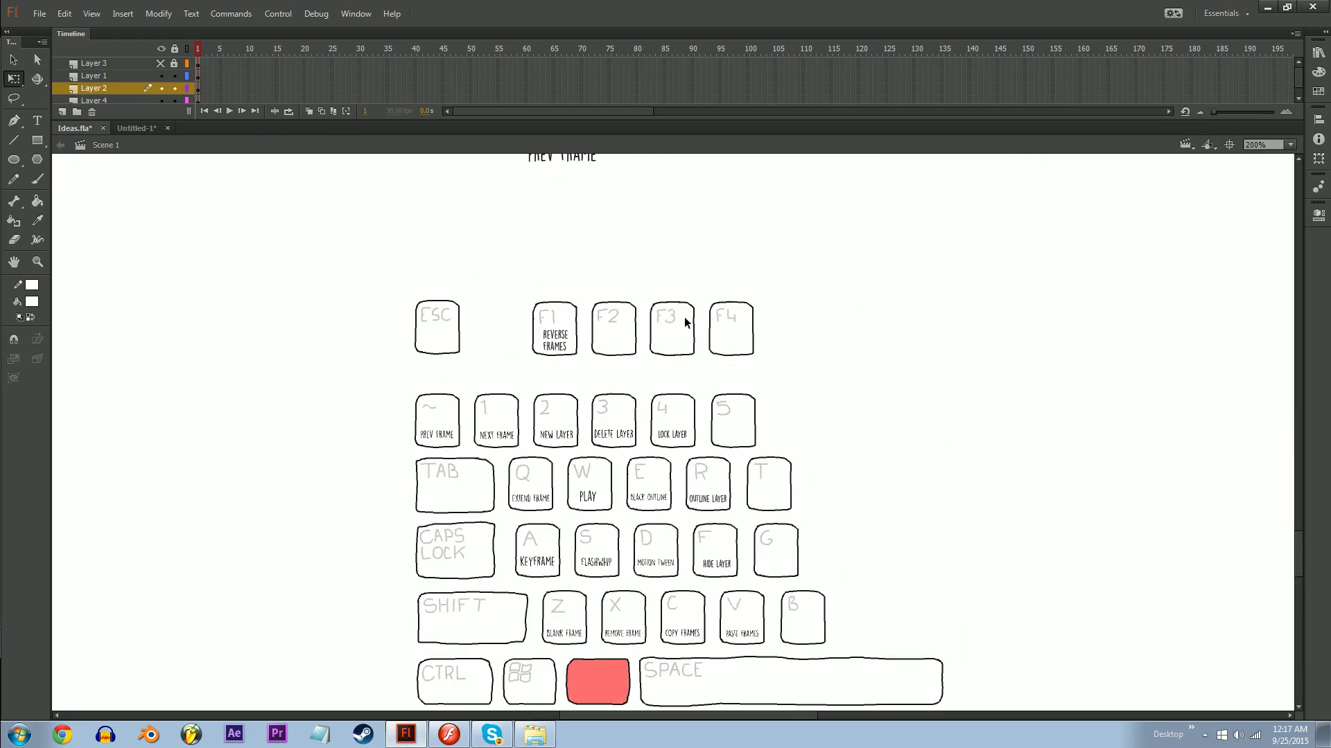
drag(733, 331, 704, 288)
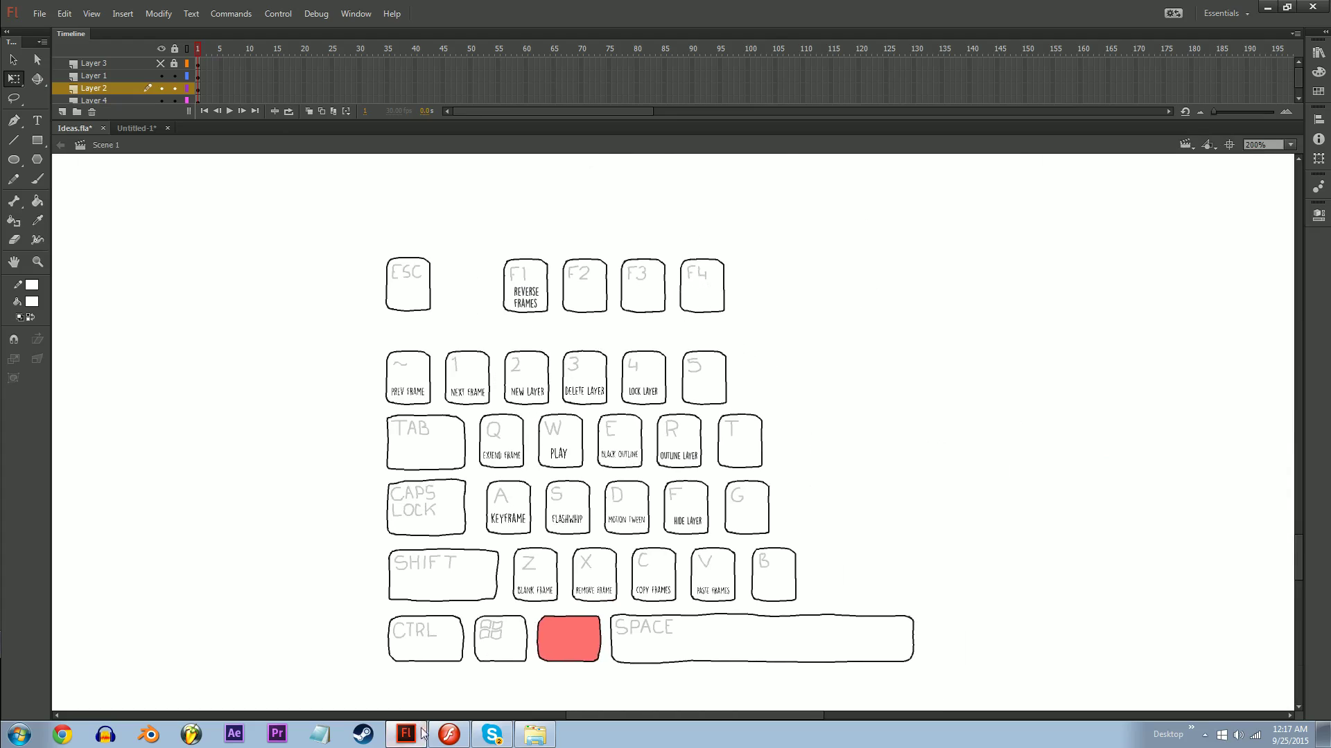
- Return to the Flash 8 document, nudge the stage view, and select frame 22 on Layer 1
click(449, 734)
drag(598, 412, 573, 365)
click(319, 98)
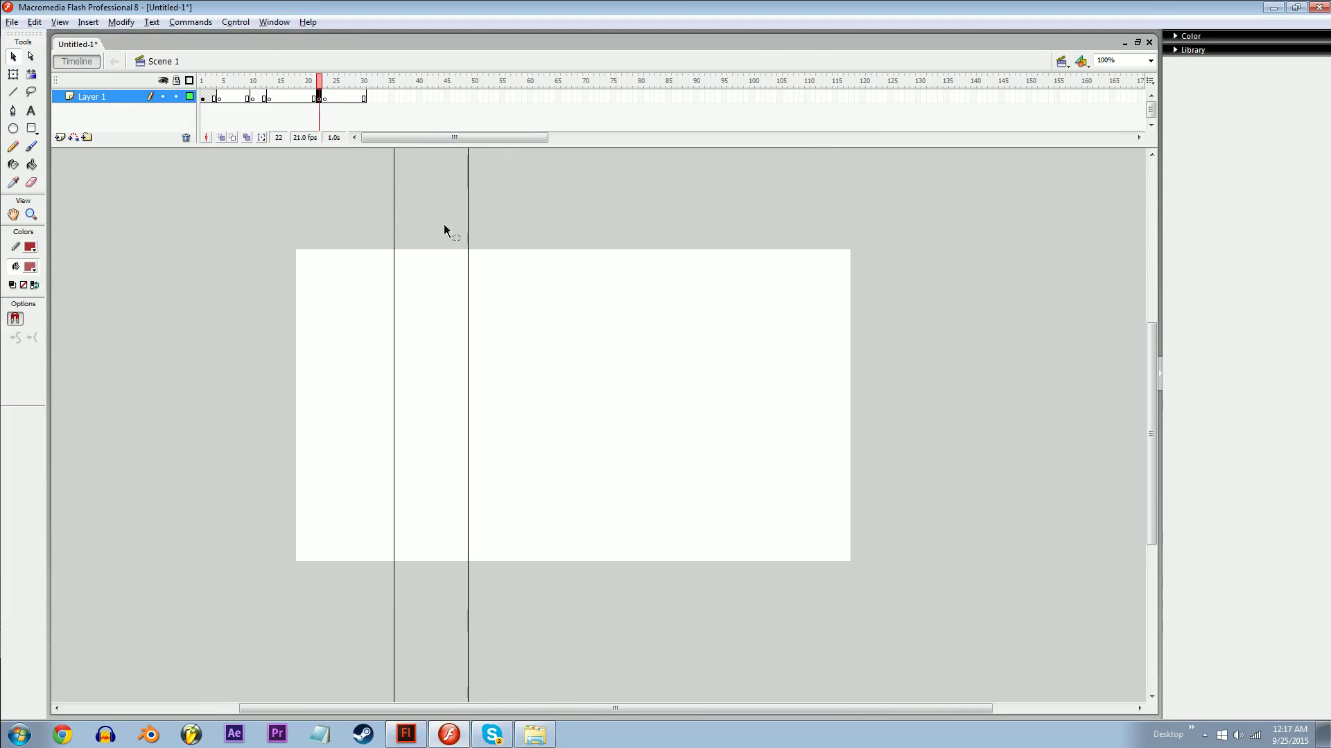
- Remove one frame, then paste Layer 1 frames 10–16 at frames 29, 50, 75 and 84
key(shift+F5)
drag(250, 97, 289, 109)
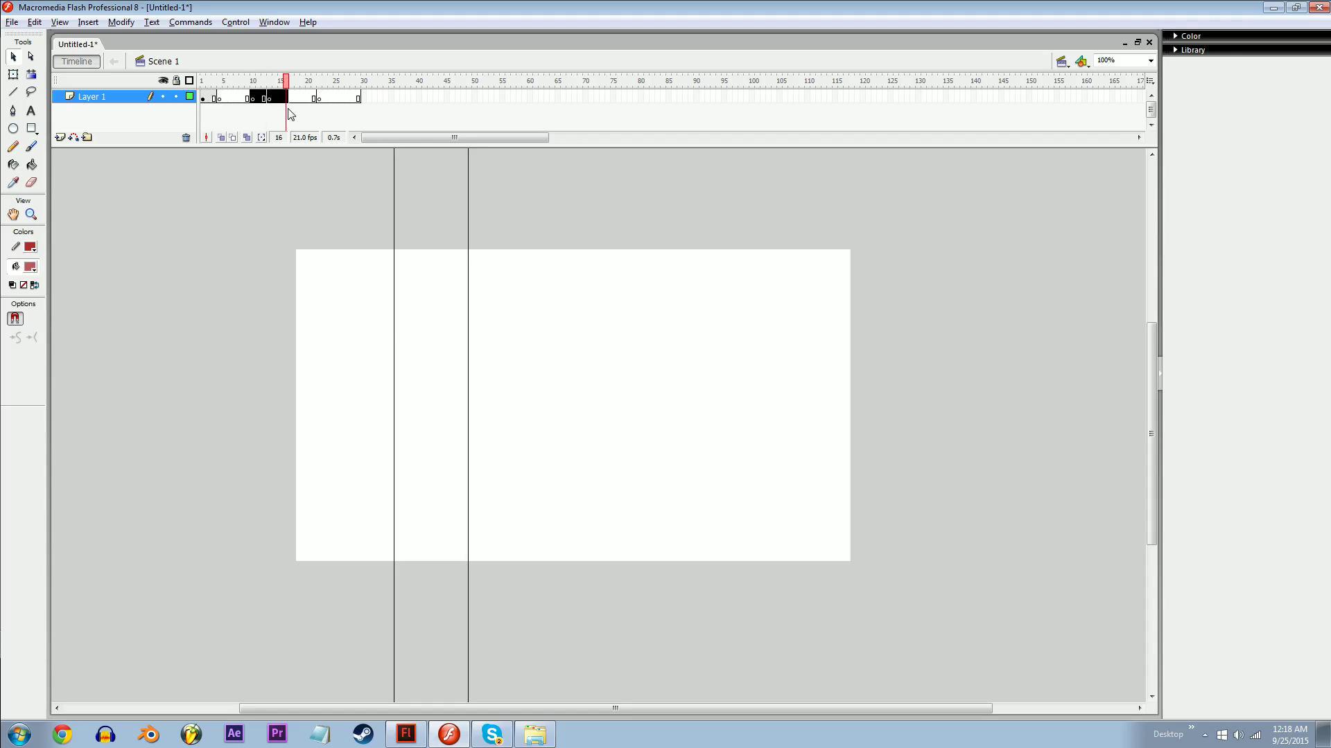
click(357, 99)
key(ctrl+alt+v)
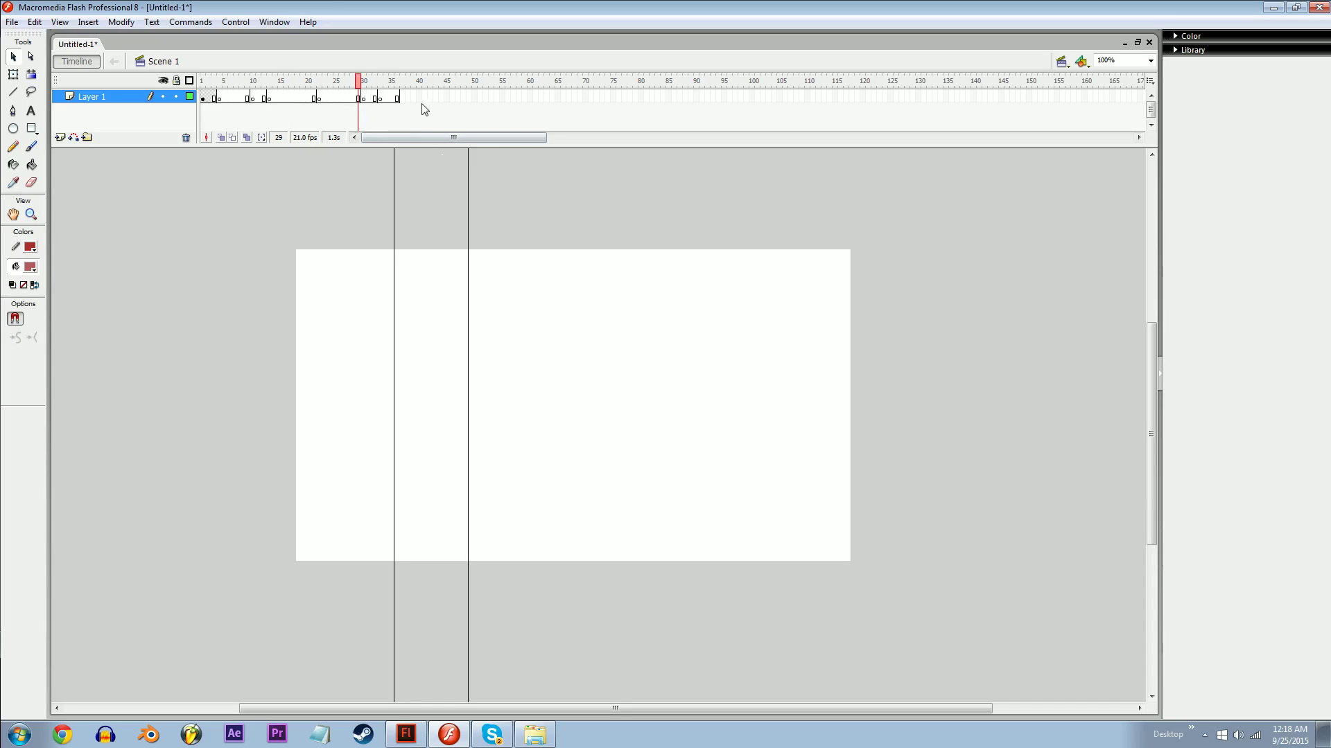
click(476, 101)
key(ctrl+alt+v)
click(613, 102)
key(ctrl+alt+v)
click(662, 100)
key(ctrl+alt+v)
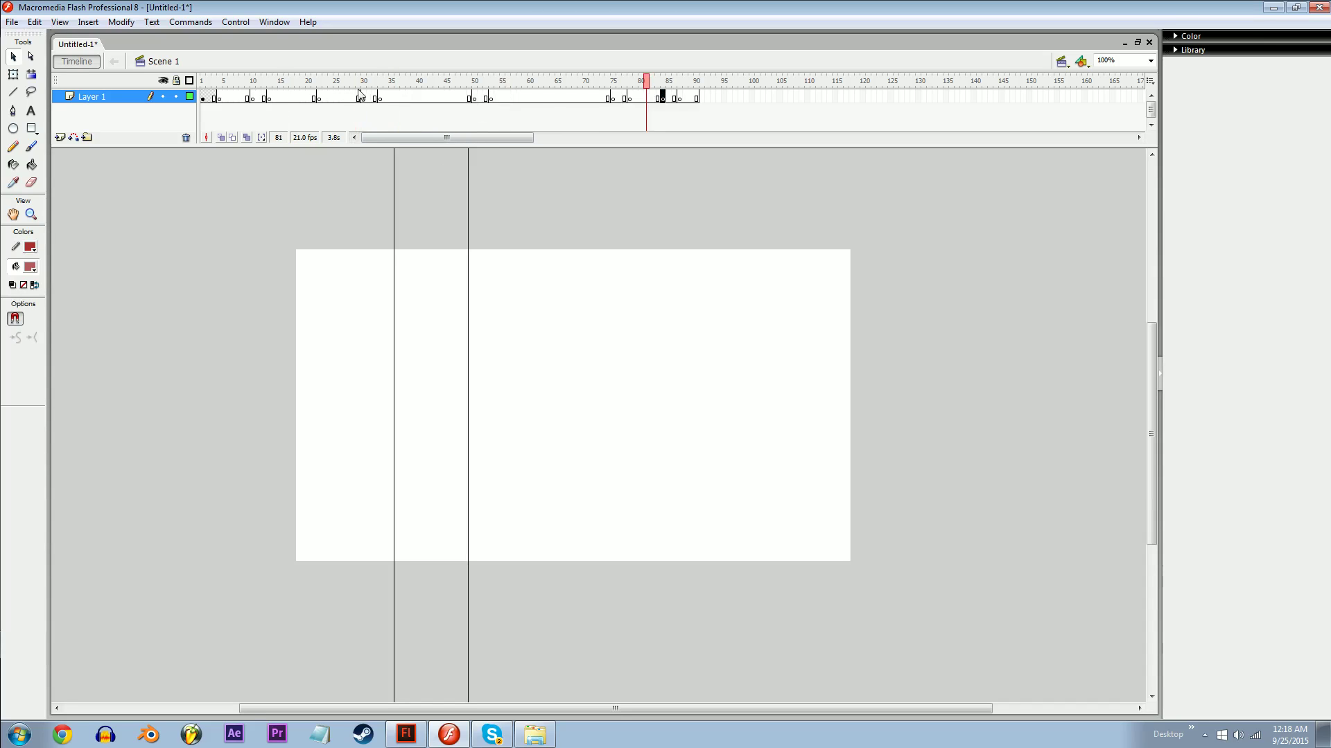
- Copy frames 11–20 and paste them at frame 89, then scrub back to frame 1 and deselect
drag(259, 97, 312, 98)
right_click(299, 99)
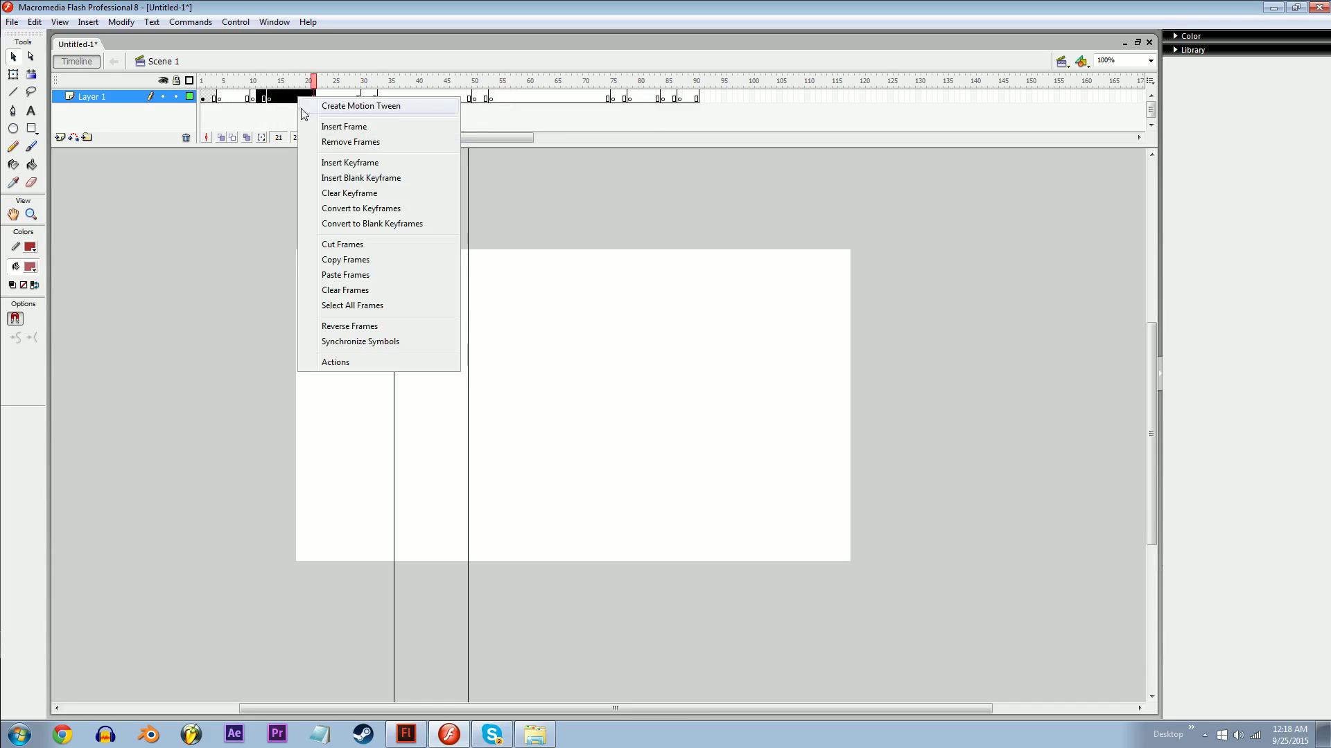
click(334, 259)
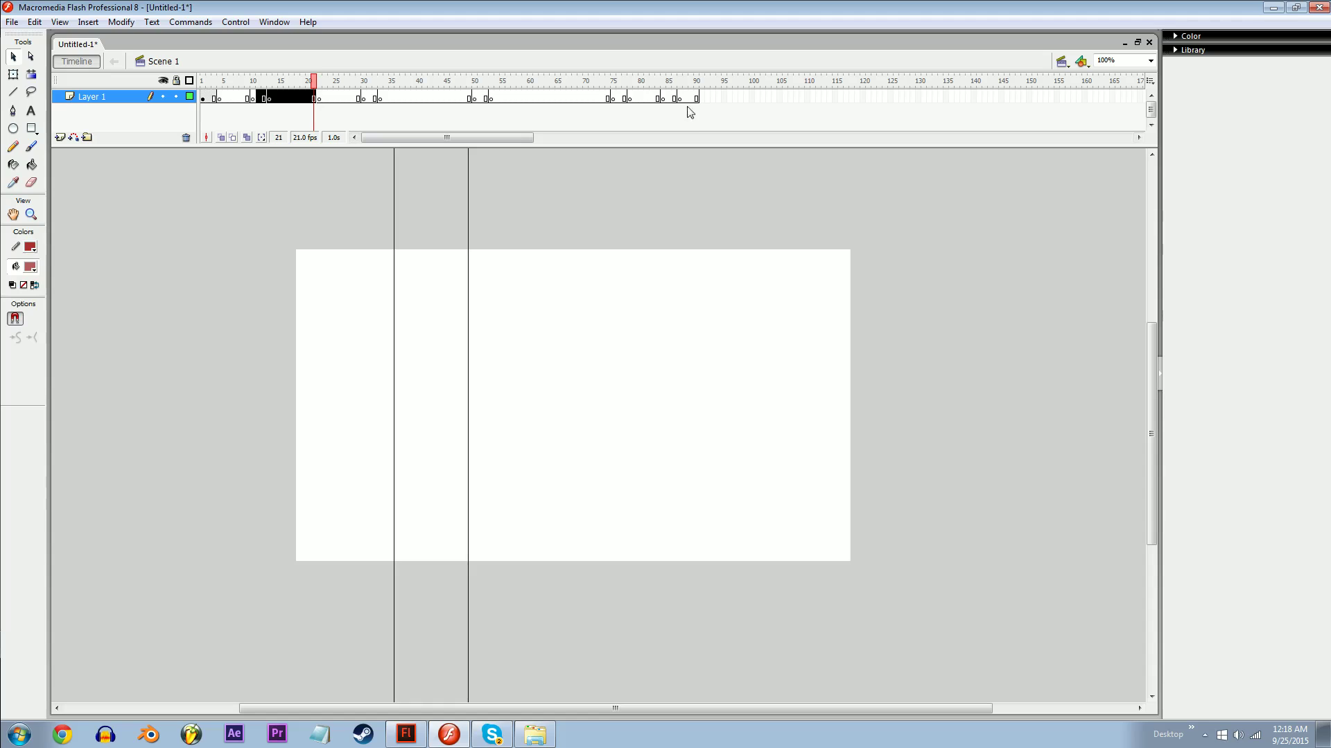
right_click(690, 98)
click(756, 283)
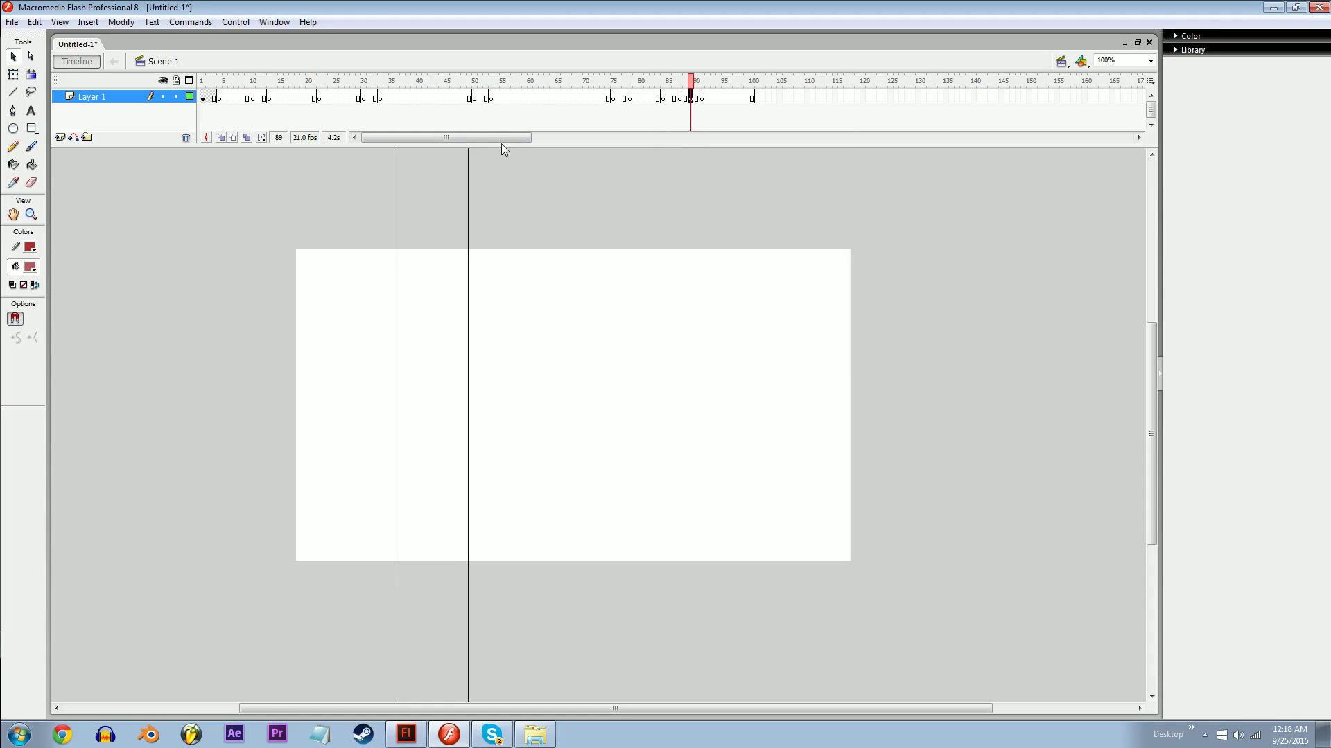
click(380, 82)
drag(380, 82, 195, 95)
click(307, 361)
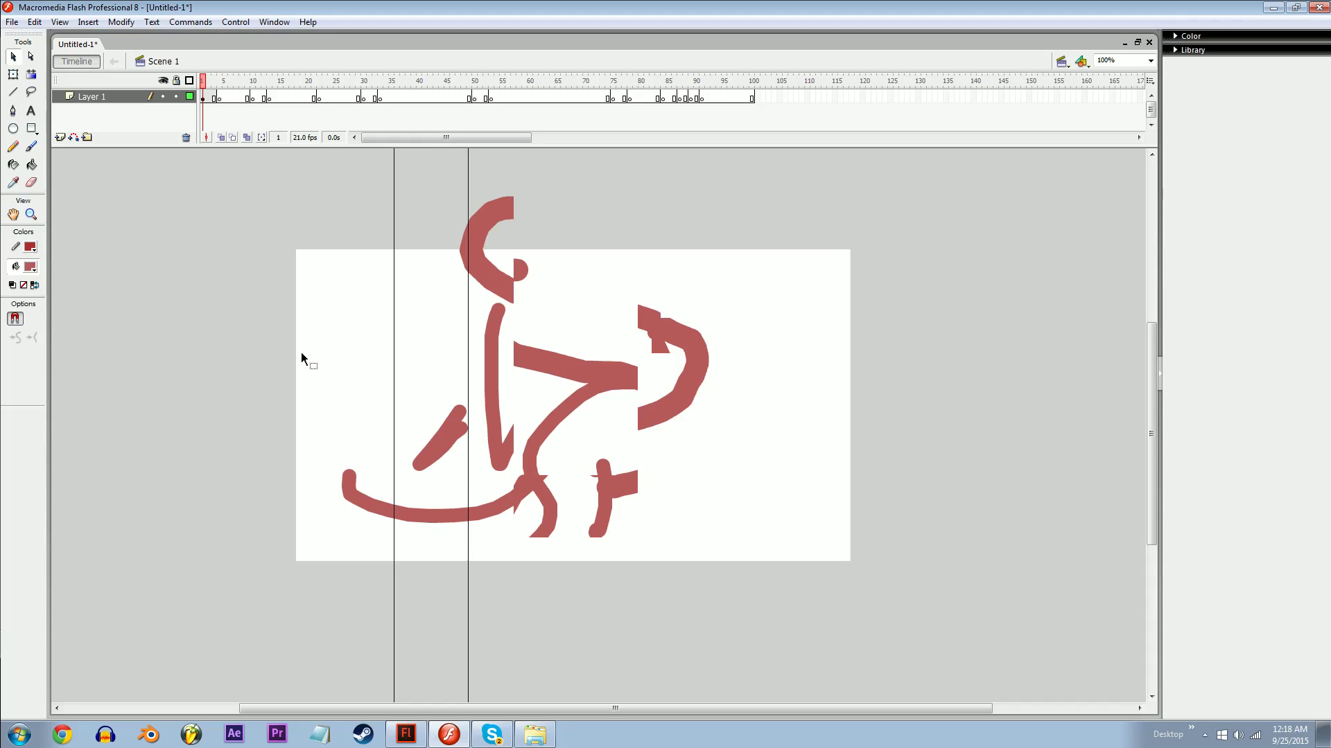
- Delete the old drawing and brush new red brackets, a hook and a dot, undoing a mistake
key(b)
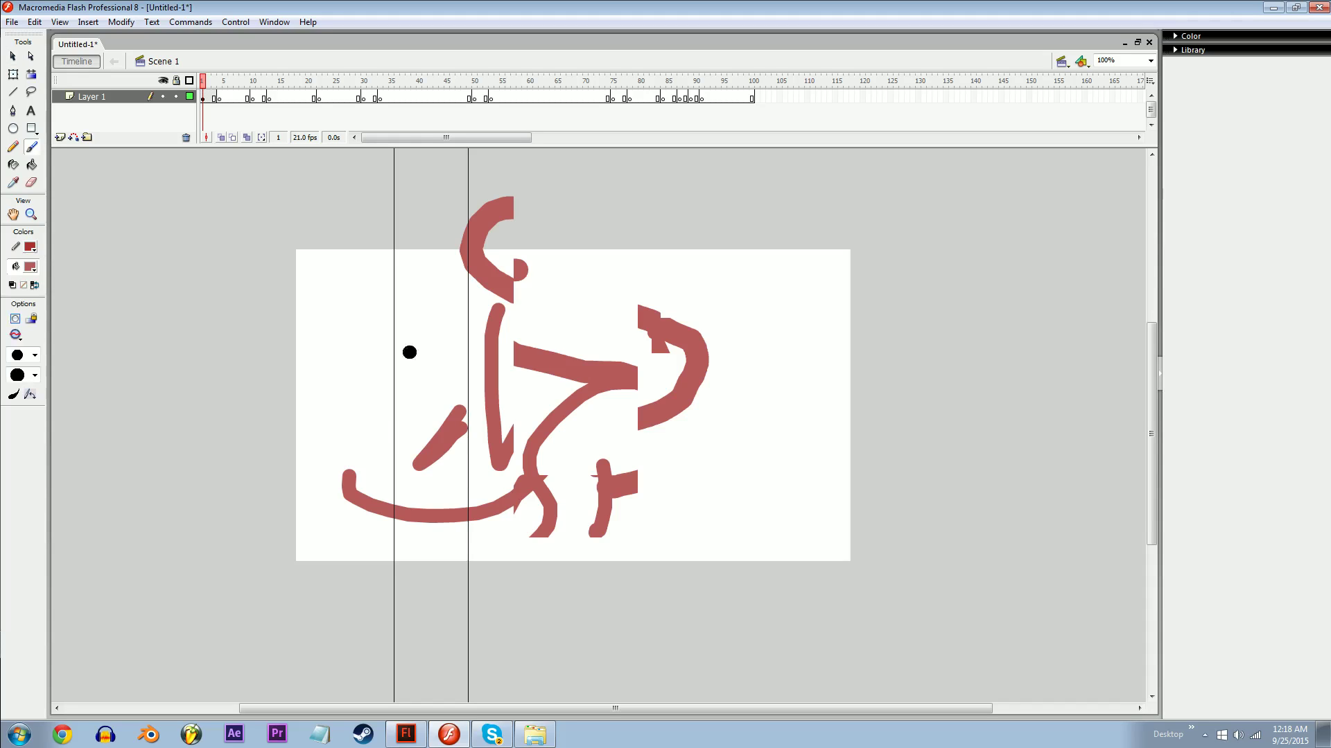
key(ctrl+a)
key(Delete)
mouse_move(544, 365)
mouse_down()
mouse_move(565, 348)
mouse_move(553, 478)
mouse_up()
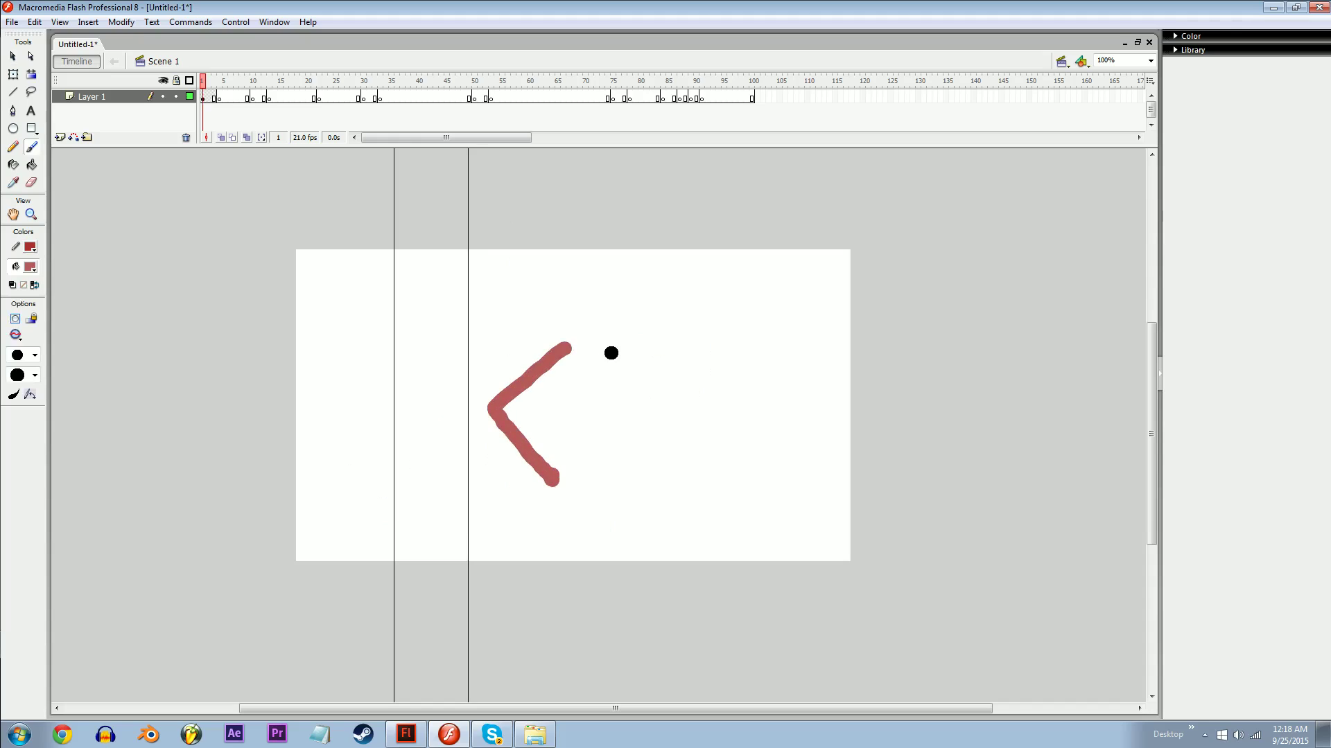
mouse_move(609, 350)
mouse_down()
mouse_move(667, 493)
mouse_move(661, 563)
mouse_move(643, 573)
mouse_up()
click(541, 529)
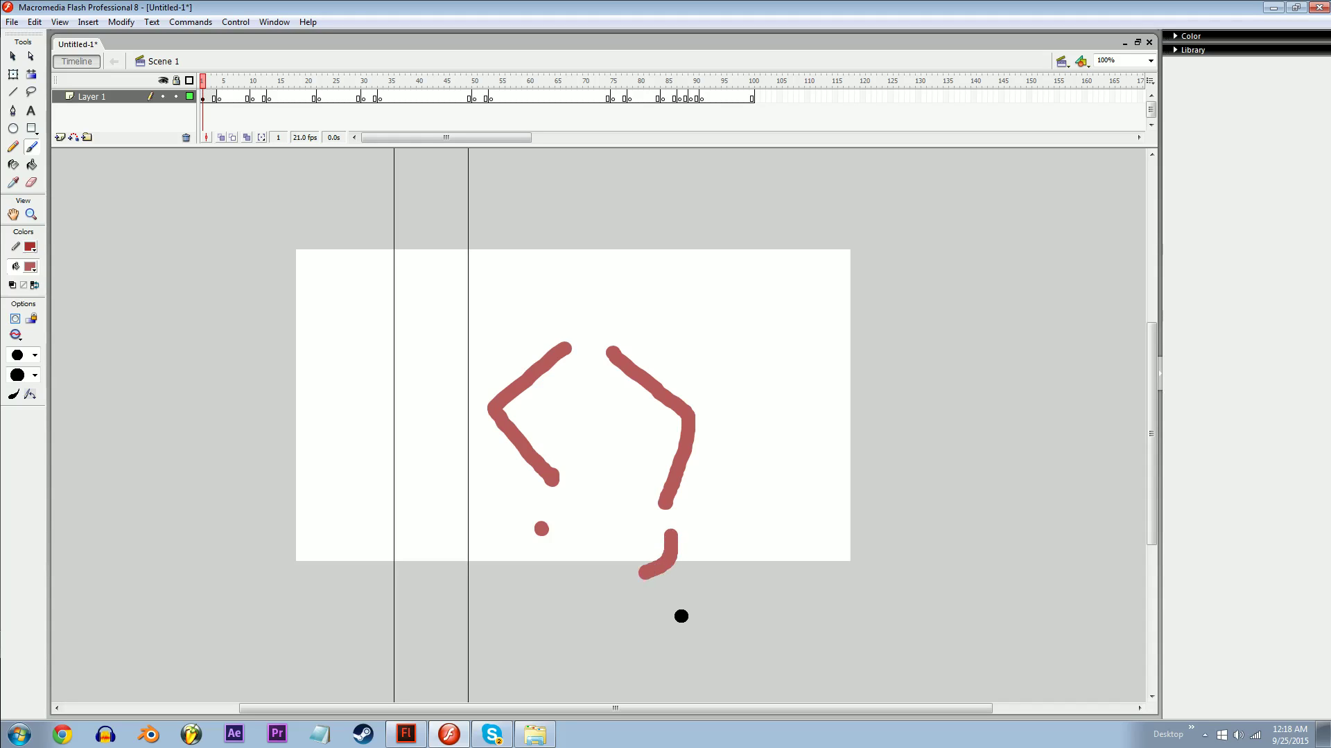
key(ctrl+z)
key(ctrl+z)
drag(558, 528, 520, 570)
click(650, 545)
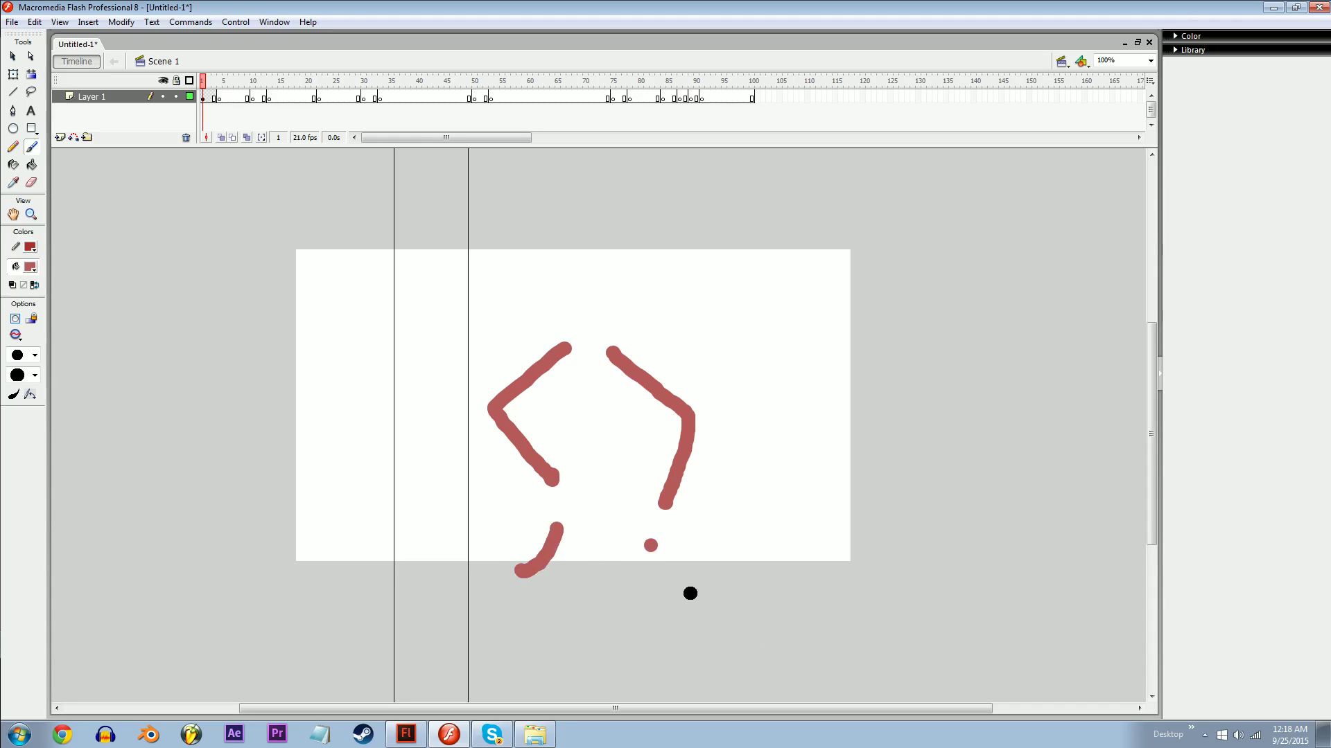
- Switch to the Arrow tool and move the playhead to frame 22
key(v)
drag(738, 520, 759, 559)
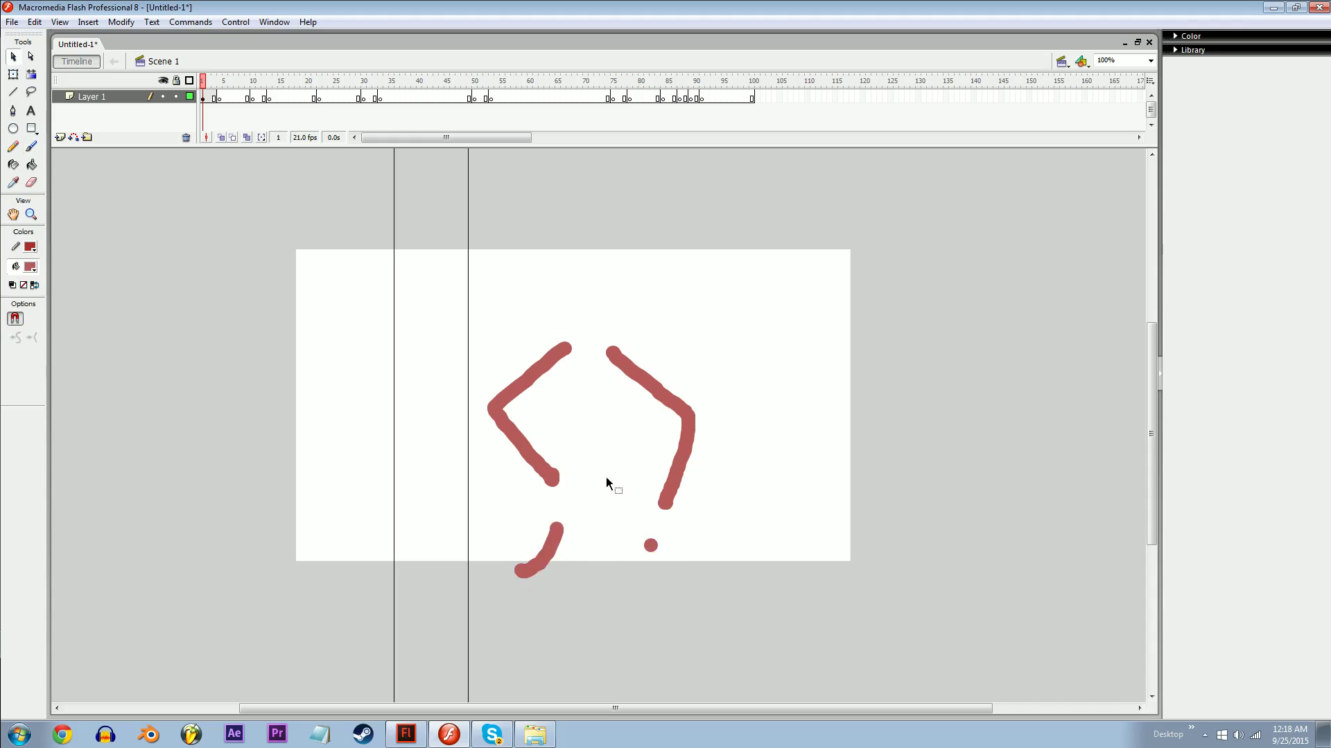
mouse_move(203, 82)
mouse_down()
mouse_move(334, 89)
mouse_move(319, 88)
mouse_up()
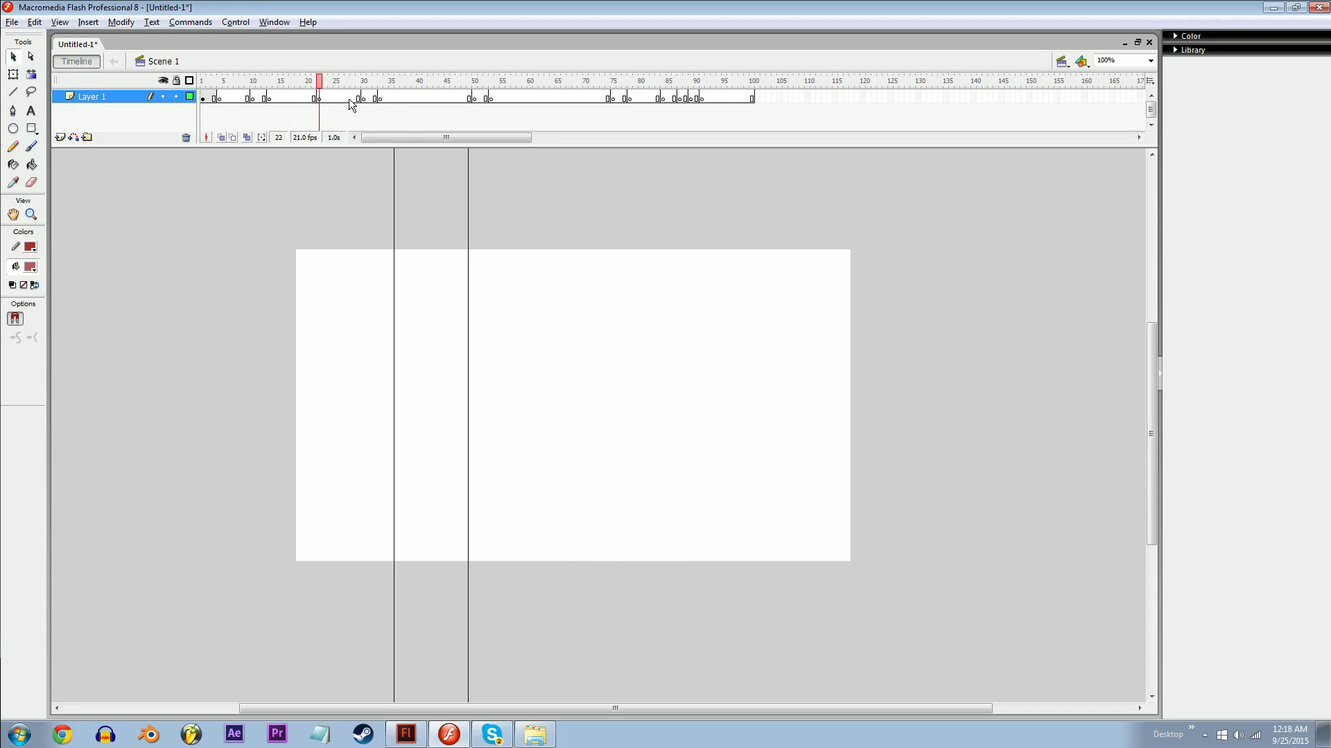
- Step the playhead back to frame 4 and browse the playback commands without choosing one
key(comma)
key(comma)
key(comma)
key(comma)
key(comma)
key(comma)
key(comma)
key(comma)
key(comma)
key(comma)
key(comma)
key(comma)
key(comma)
key(comma)
key(comma)
key(comma)
key(comma)
key(comma)
click(237, 25)
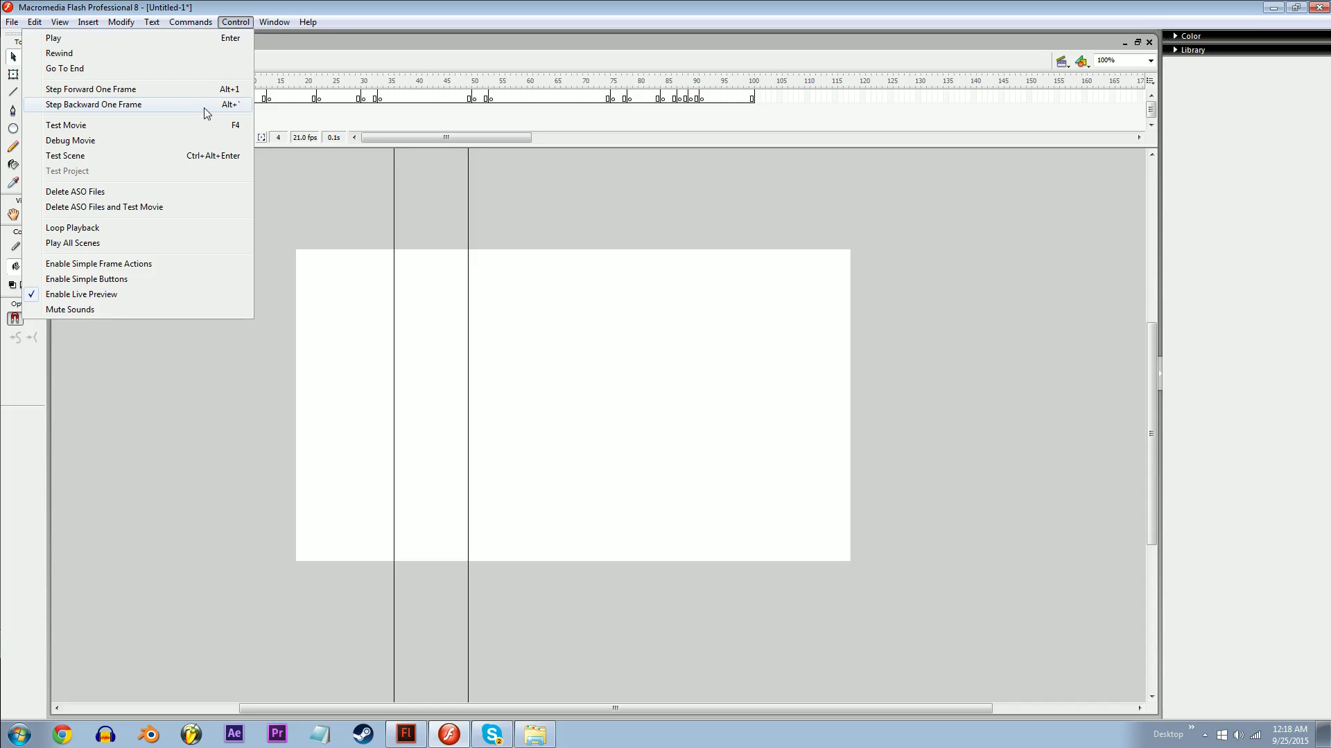
click(643, 335)
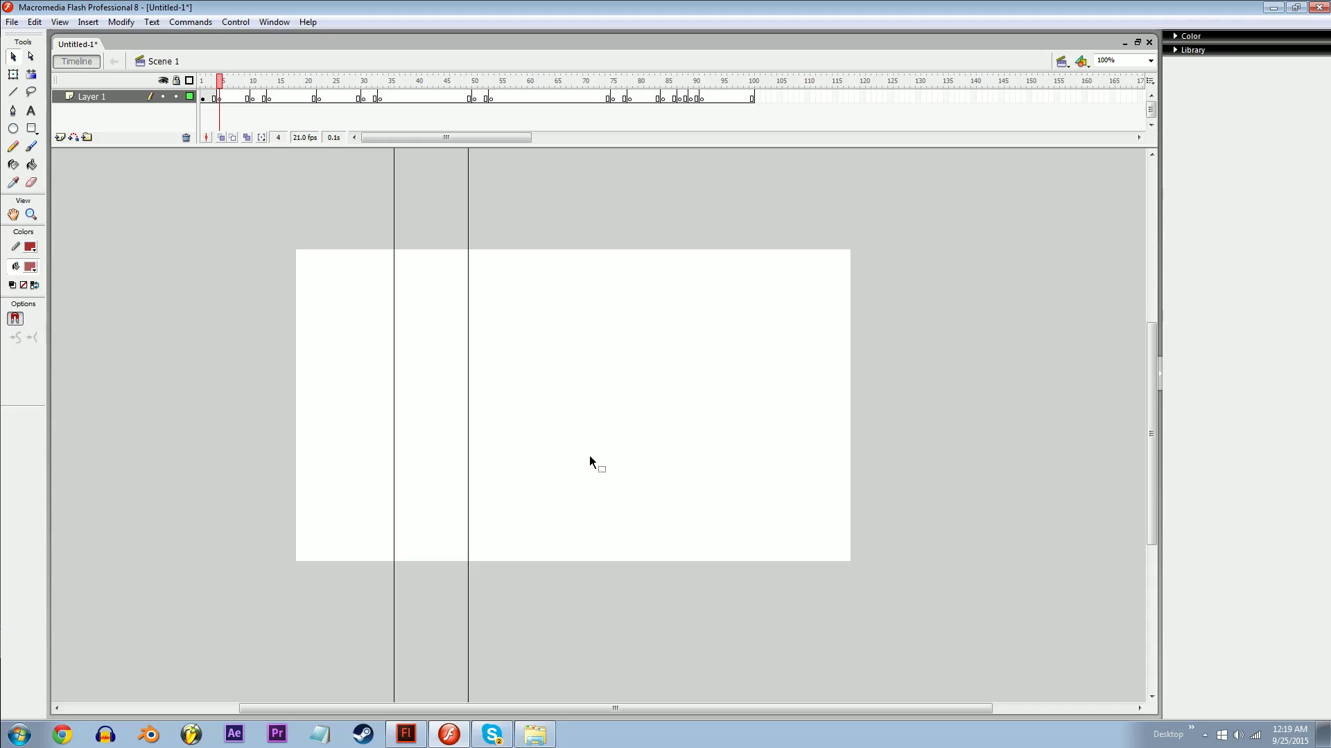
- Insert keyframes from frame 31 and extra frames at several later Layer 1 frames, extending to frame 56
click(367, 100)
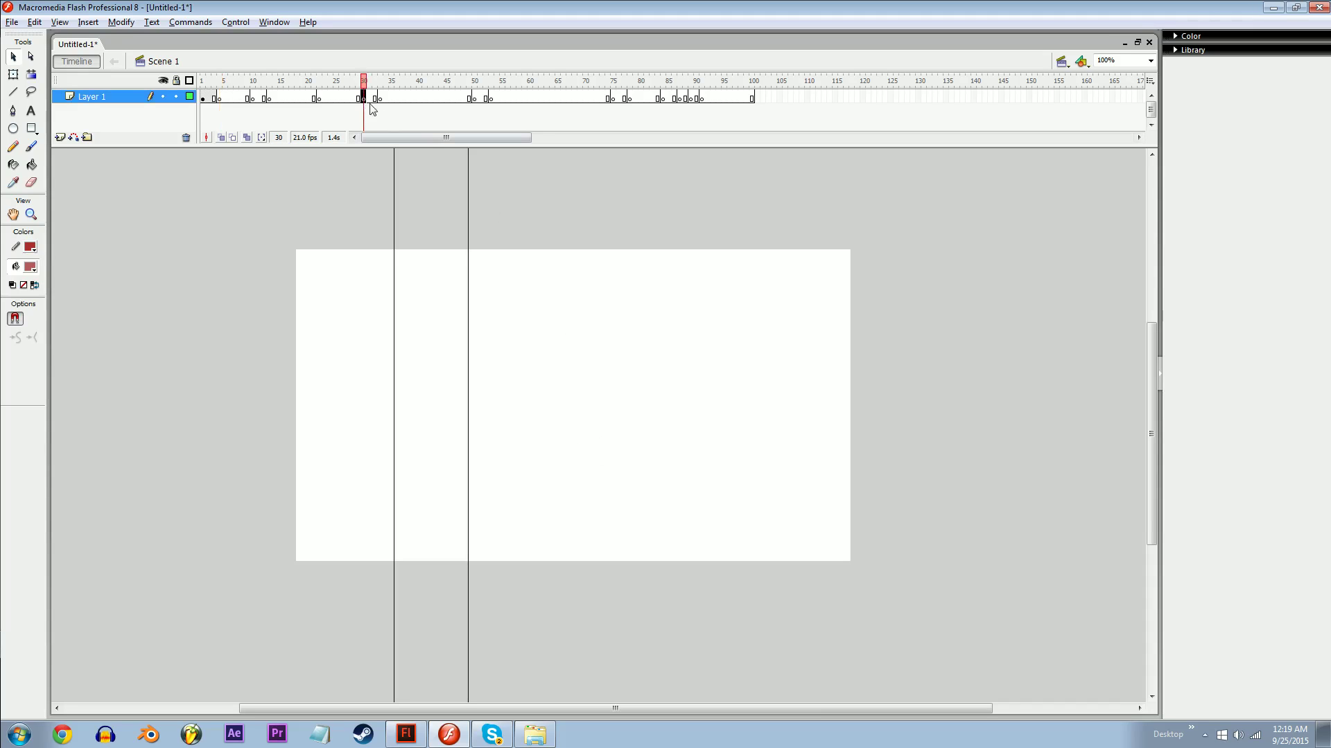
key(F6)
key(F6)
key(F6)
key(F6)
key(F6)
key(F6)
click(386, 99)
key(F5)
key(F5)
key(F5)
key(F5)
click(412, 99)
key(F5)
key(F5)
click(434, 99)
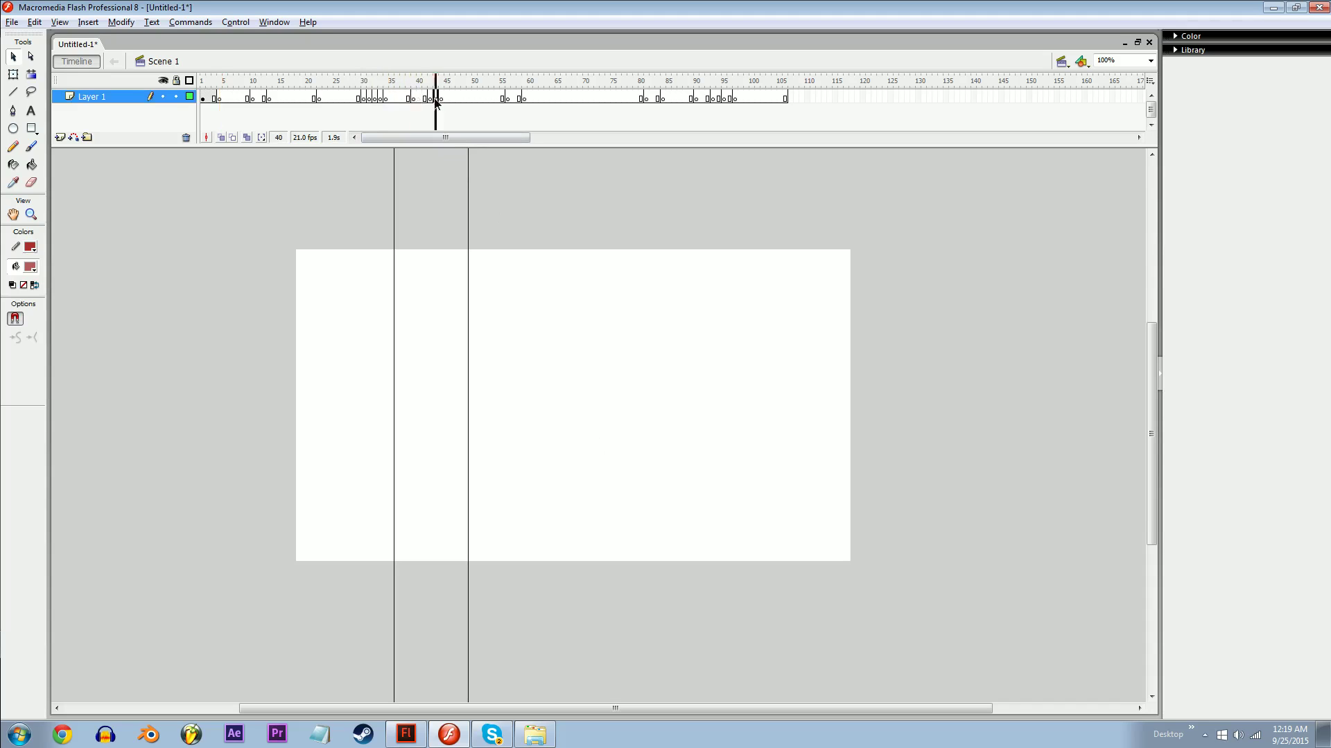
key(F5)
click(367, 99)
key(F5)
key(F5)
key(F5)
key(F5)
key(F5)
click(414, 97)
key(F5)
key(F5)
key(F5)
key(F5)
key(F5)
key(F5)
key(F9)
click(506, 101)
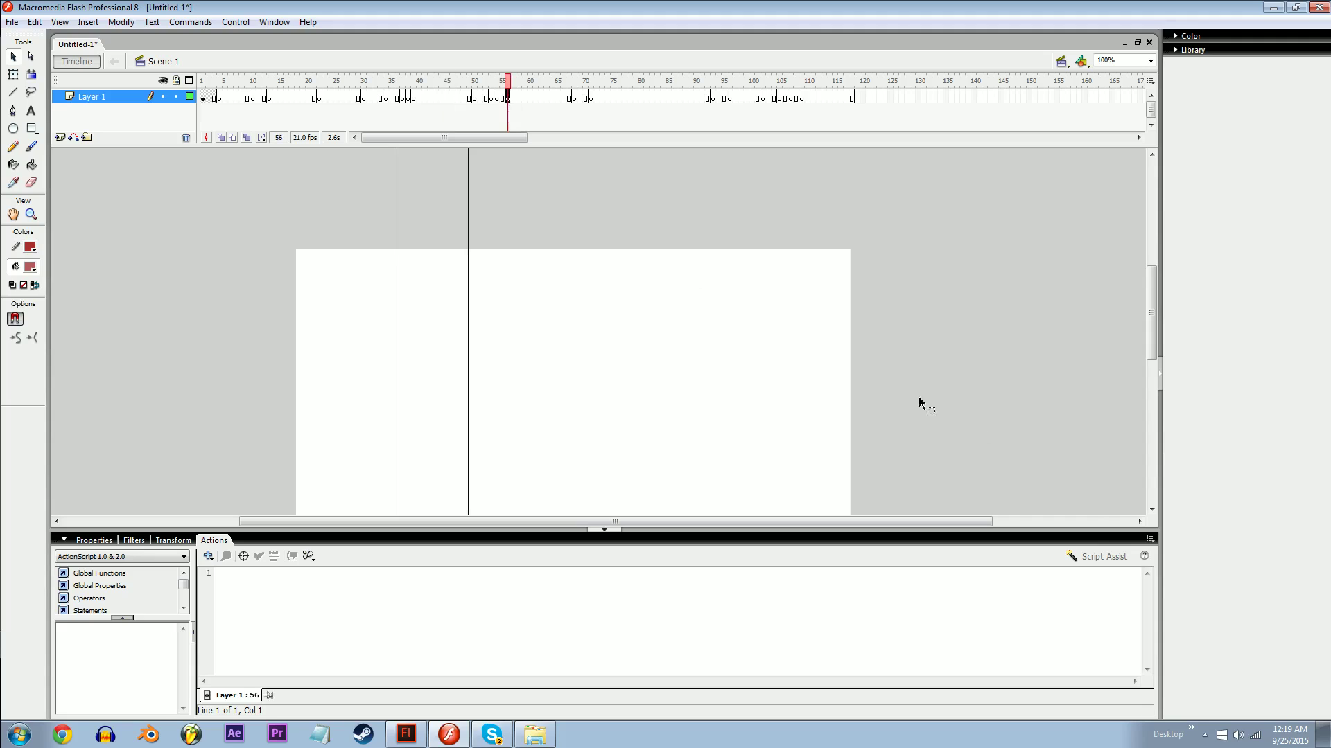
- Show the Properties panel, clear the selection, and insert a frame at frame 36
click(96, 540)
drag(206, 417, 235, 435)
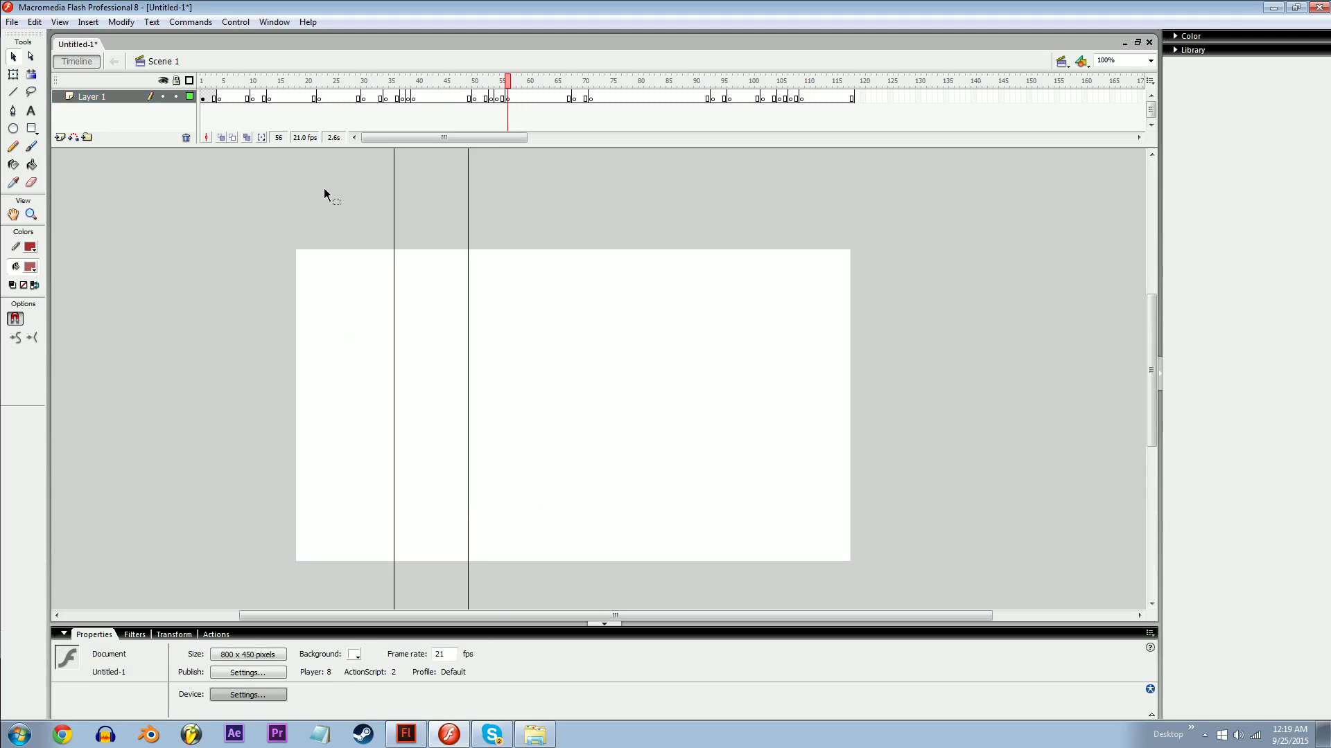
click(397, 99)
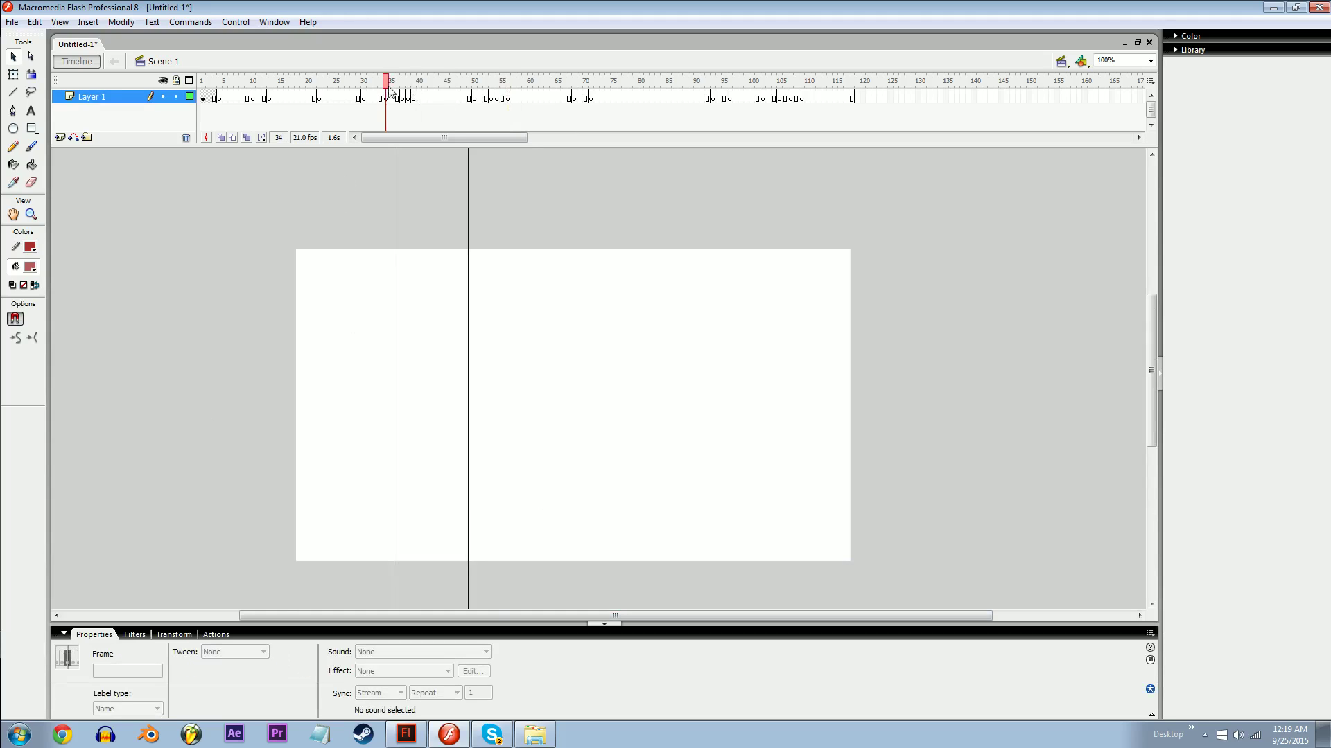
key(F5)
key(F5)
key(F5)
key(F5)
key(F5)
key(F5)
key(F5)
key(F5)
key(F5)
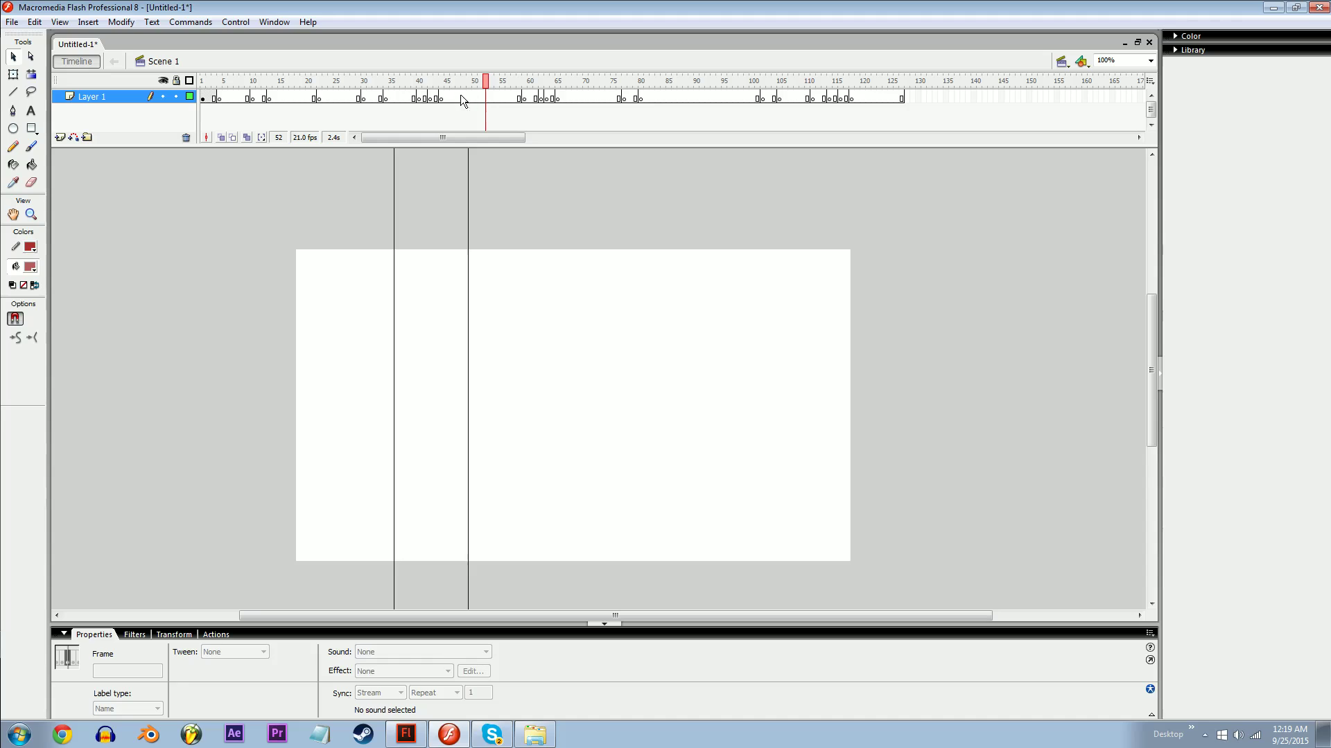
- Turn frames from 41 onward into keyframes, keep adding keyframes, then scrub back to frame 61
drag(424, 97, 656, 86)
key(F6)
click(453, 97)
key(F5)
key(F5)
key(F5)
key(F5)
key(F5)
key(F5)
key(F5)
key(F5)
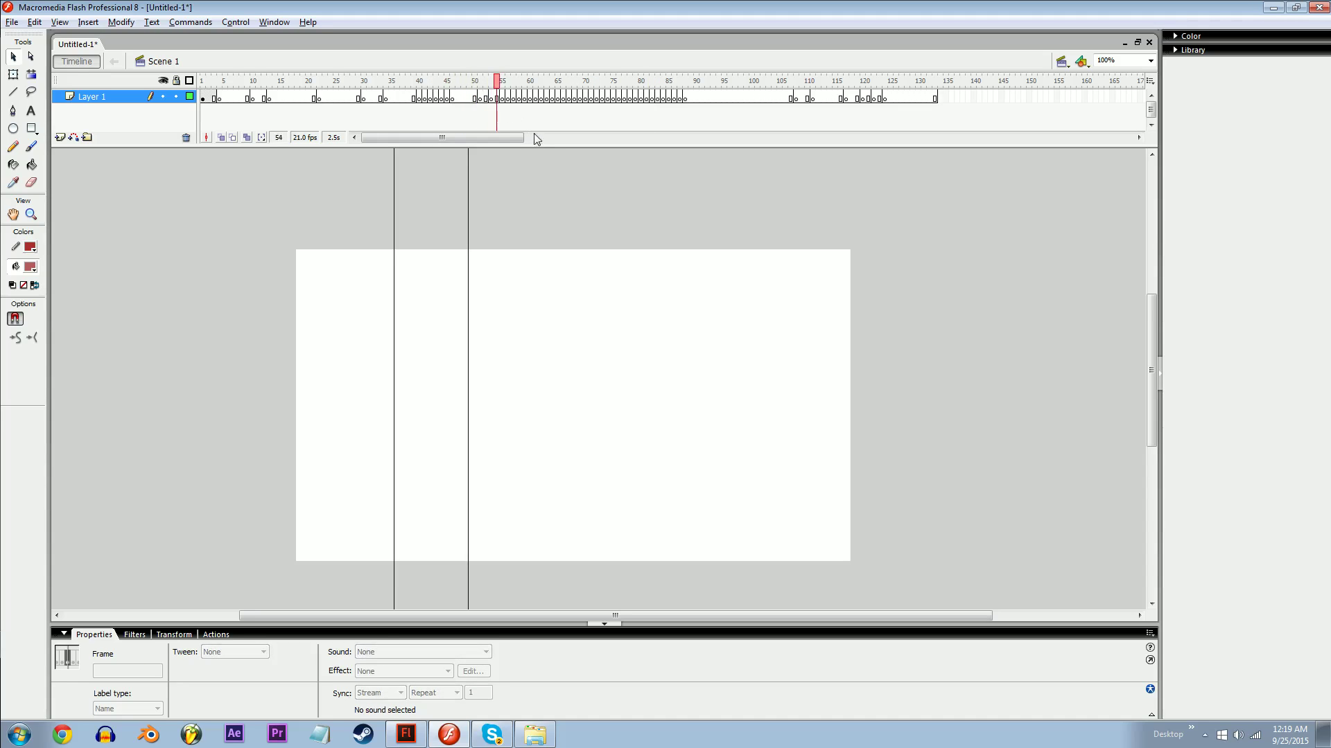
key(F6)
key(F6)
key(F6)
key(F6)
key(F6)
key(F6)
key(F6)
key(F6)
key(F6)
key(F6)
key(F6)
key(F6)
key(F6)
key(F6)
key(F6)
key(F6)
key(F6)
key(F6)
key(F6)
key(F6)
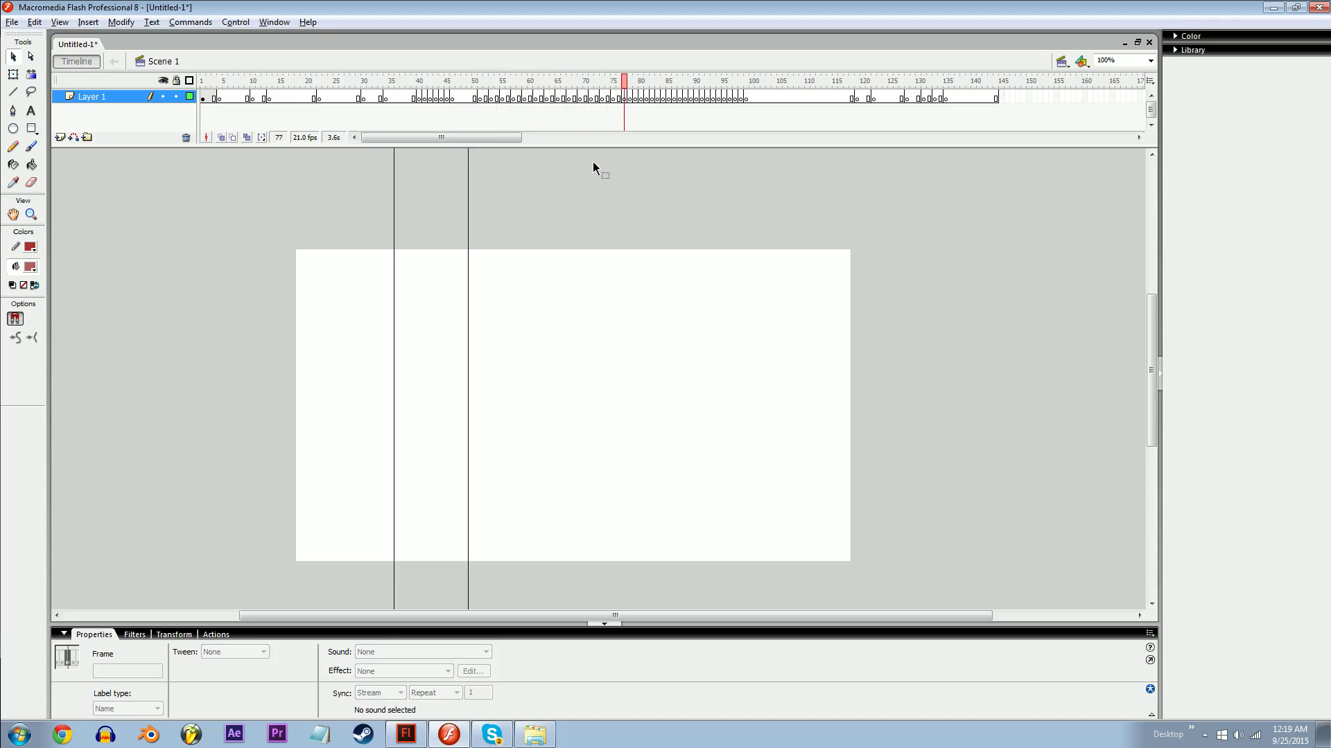
key(F6)
key(F6)
key(F6)
key(F6)
key(F6)
key(F6)
key(F6)
key(F6)
key(F6)
key(F6)
key(F6)
key(F6)
key(F6)
key(F6)
key(F6)
key(F6)
key(F6)
key(F6)
key(F6)
key(F6)
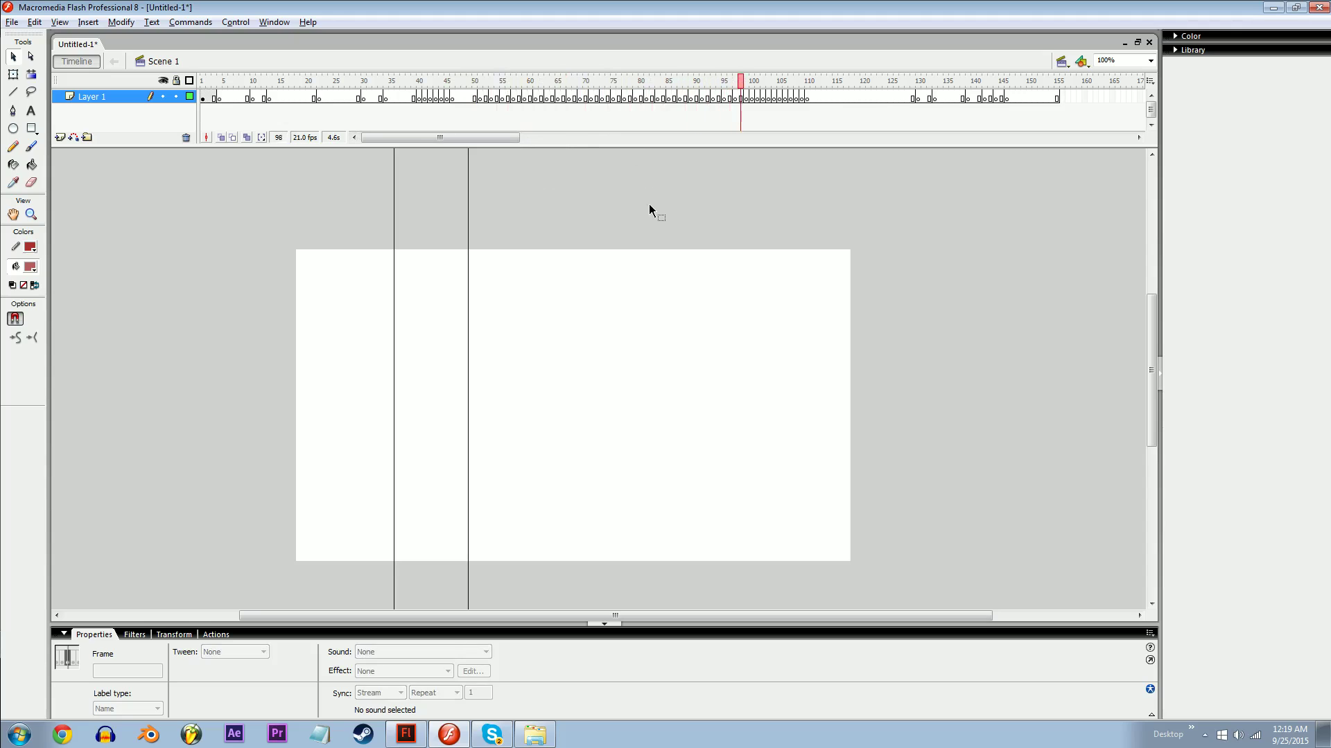
key(F6)
key(F6)
key(F6)
key(F6)
key(F6)
key(F6)
key(F6)
key(F6)
key(F6)
key(F6)
key(F6)
key(F6)
key(F6)
key(F6)
key(F6)
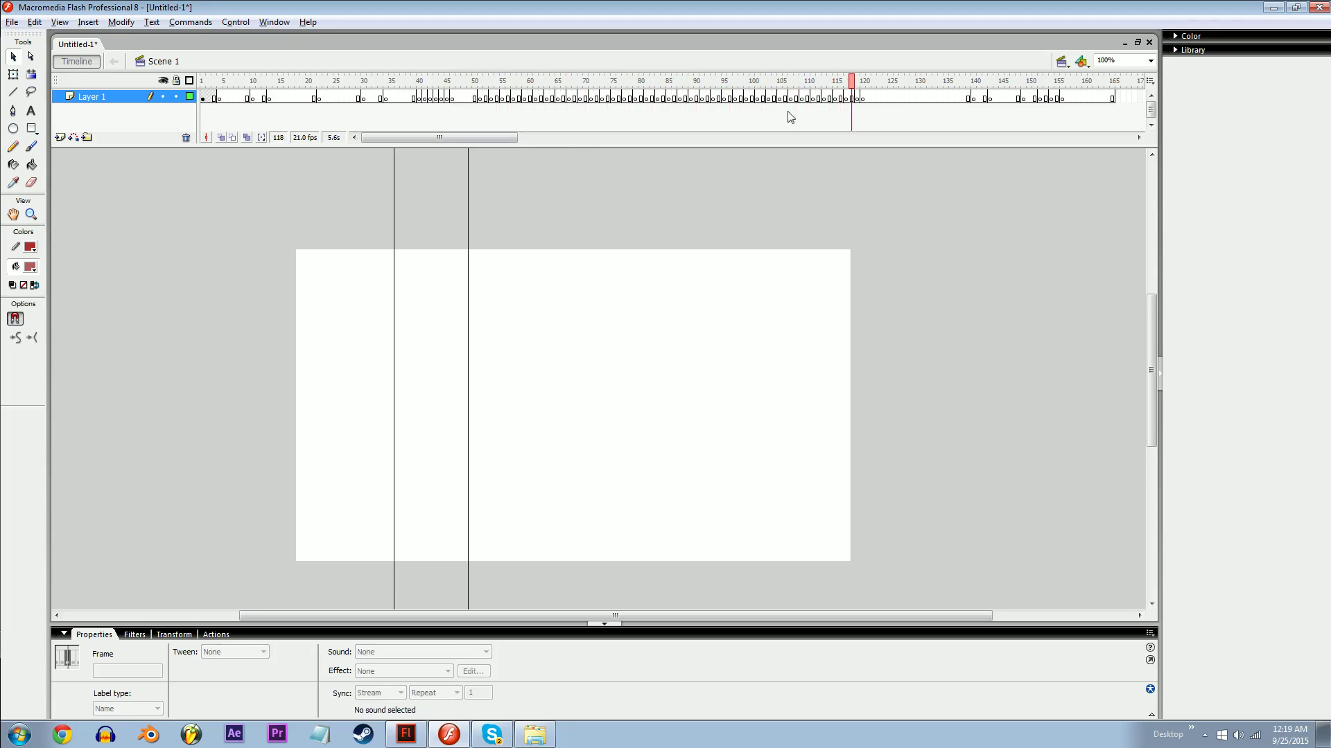
drag(851, 79, 535, 80)
click(120, 21)
- Convert frame 61 to a keyframe via Modify > Timeline, then deselect the stage
mouse_move(138, 161)
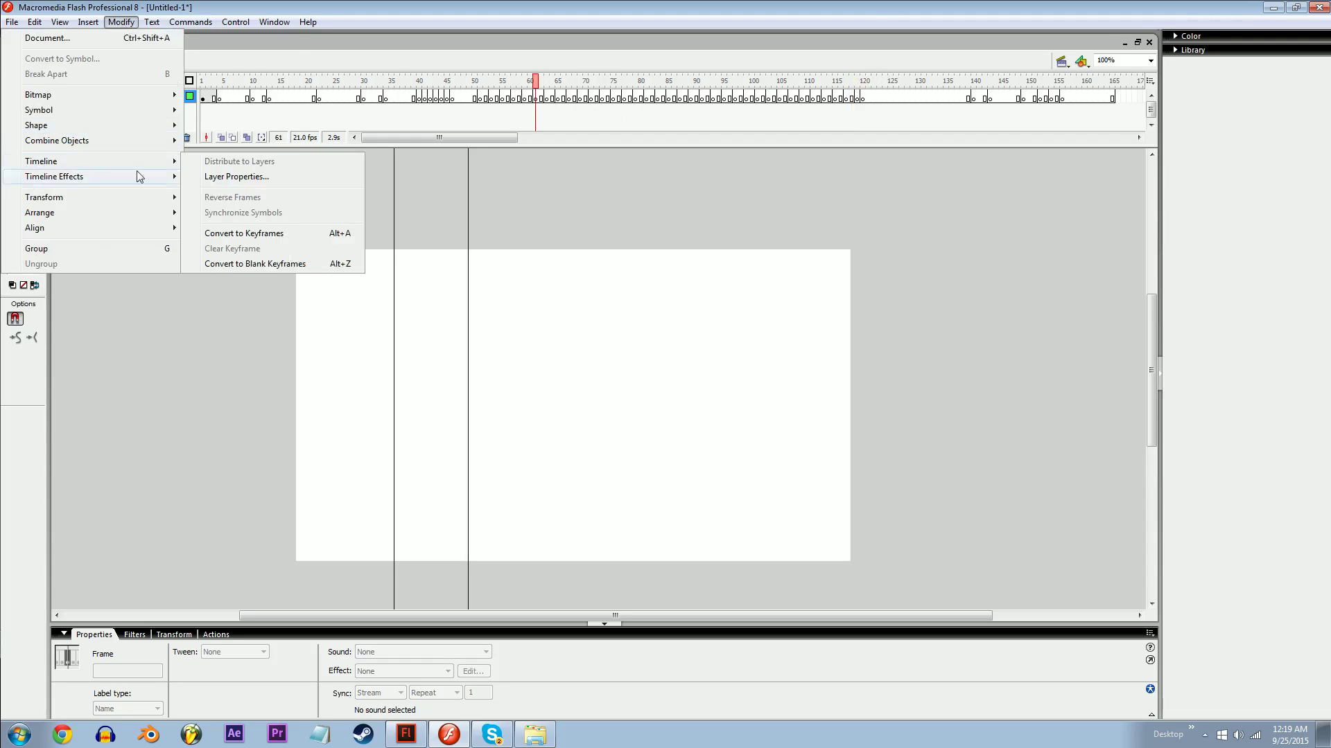
click(244, 233)
drag(615, 273, 765, 375)
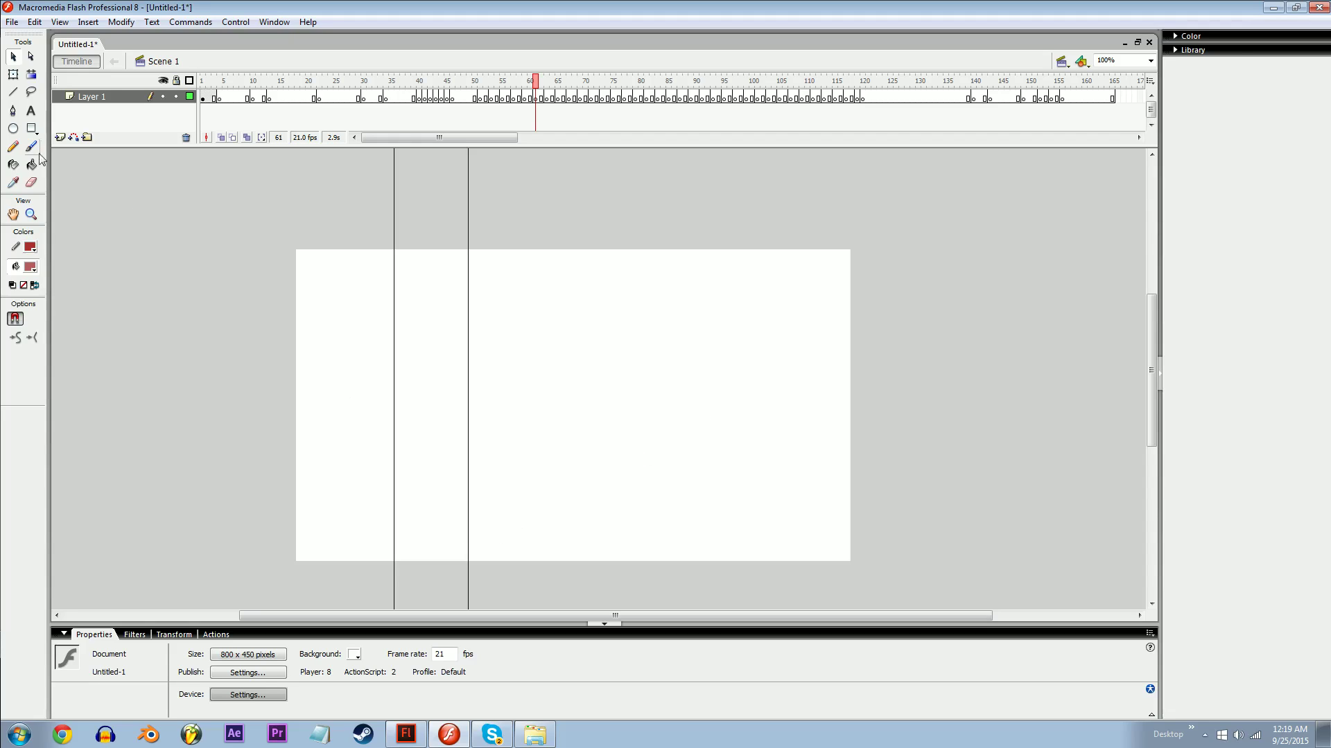
- Draw a red filled rectangle and cut away its top-left corner
click(31, 128)
drag(364, 328, 585, 527)
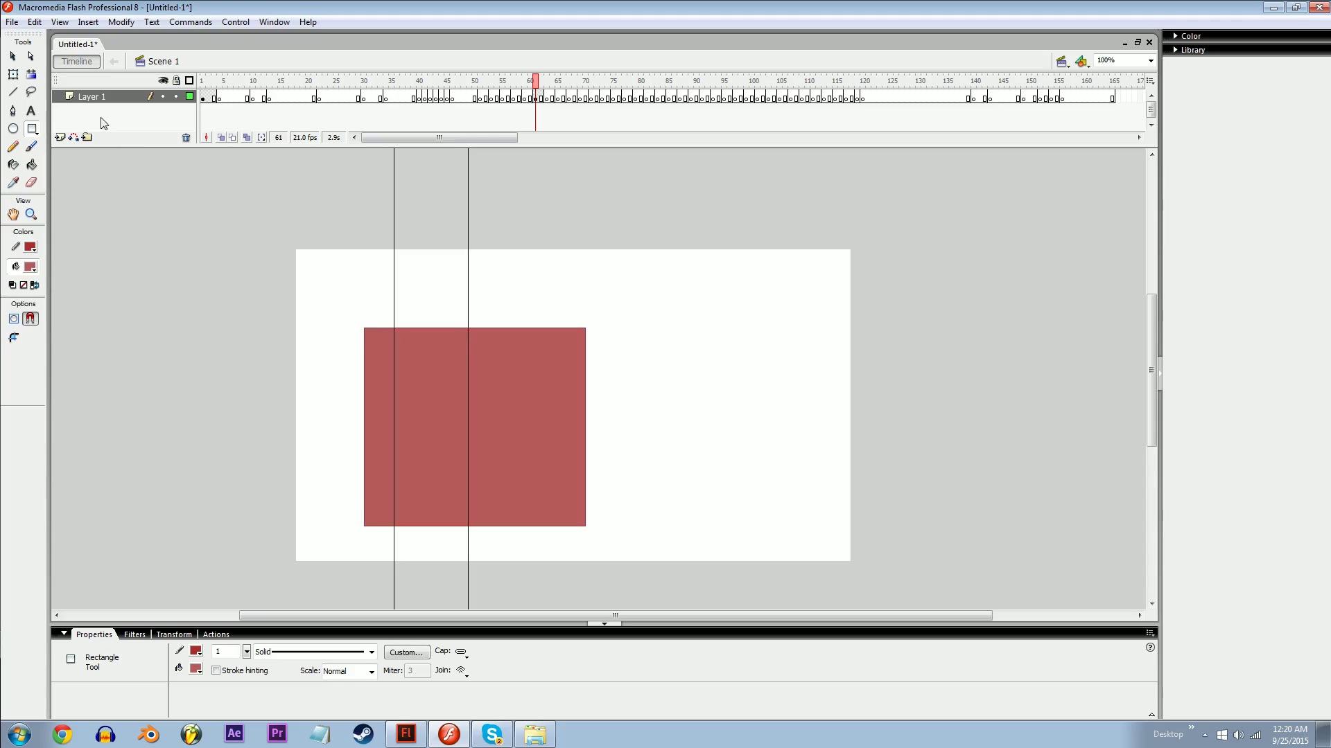
key(v)
drag(339, 297, 455, 429)
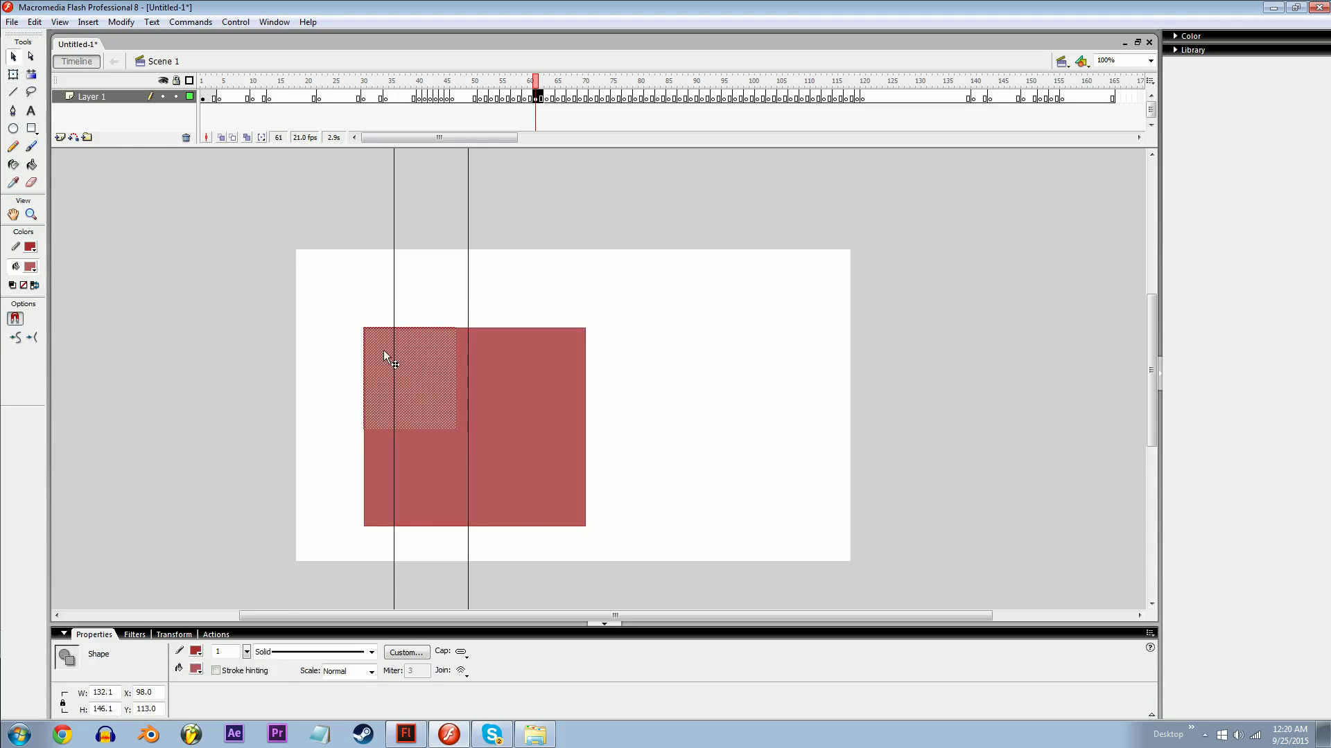
right_click(385, 356)
click(407, 359)
- Smooth and copy the upper-left part, paste it in place, move it right, and free-transform it
drag(386, 315, 520, 380)
right_click(490, 354)
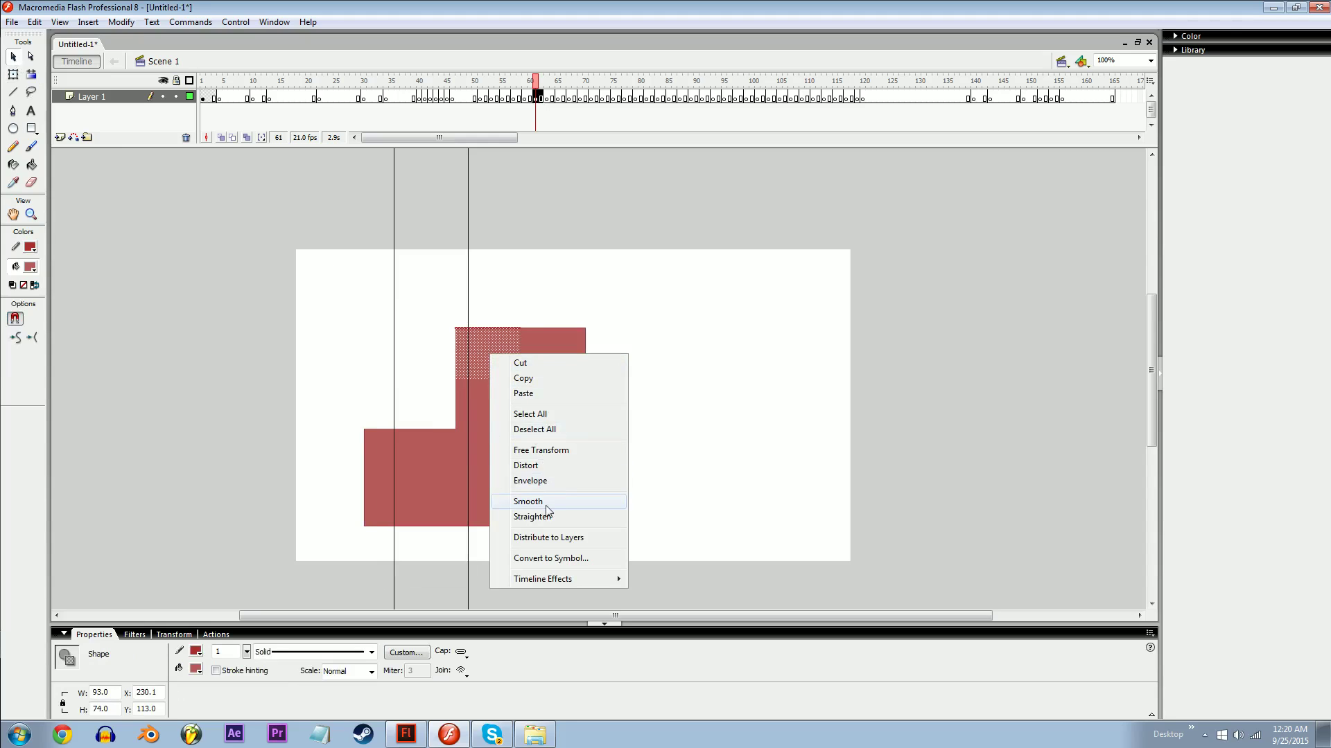
click(545, 502)
right_click(488, 371)
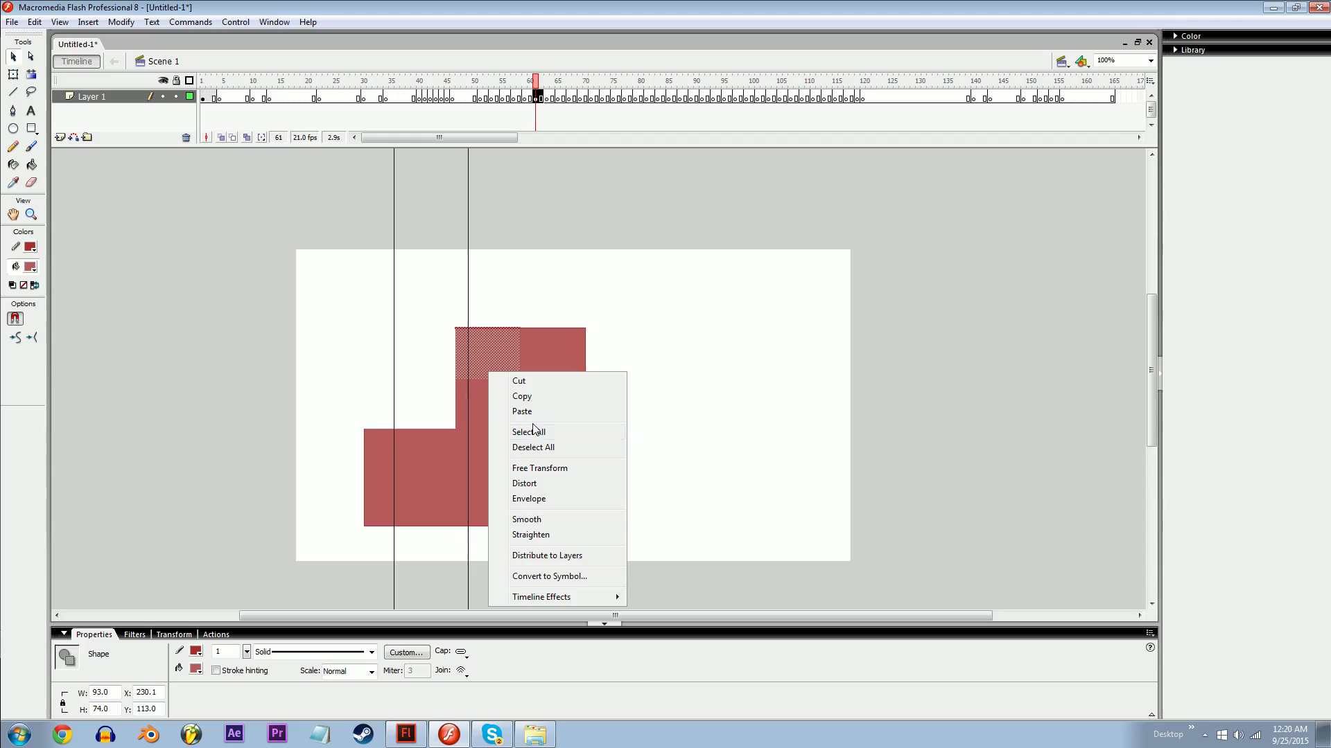
click(532, 399)
right_click(674, 391)
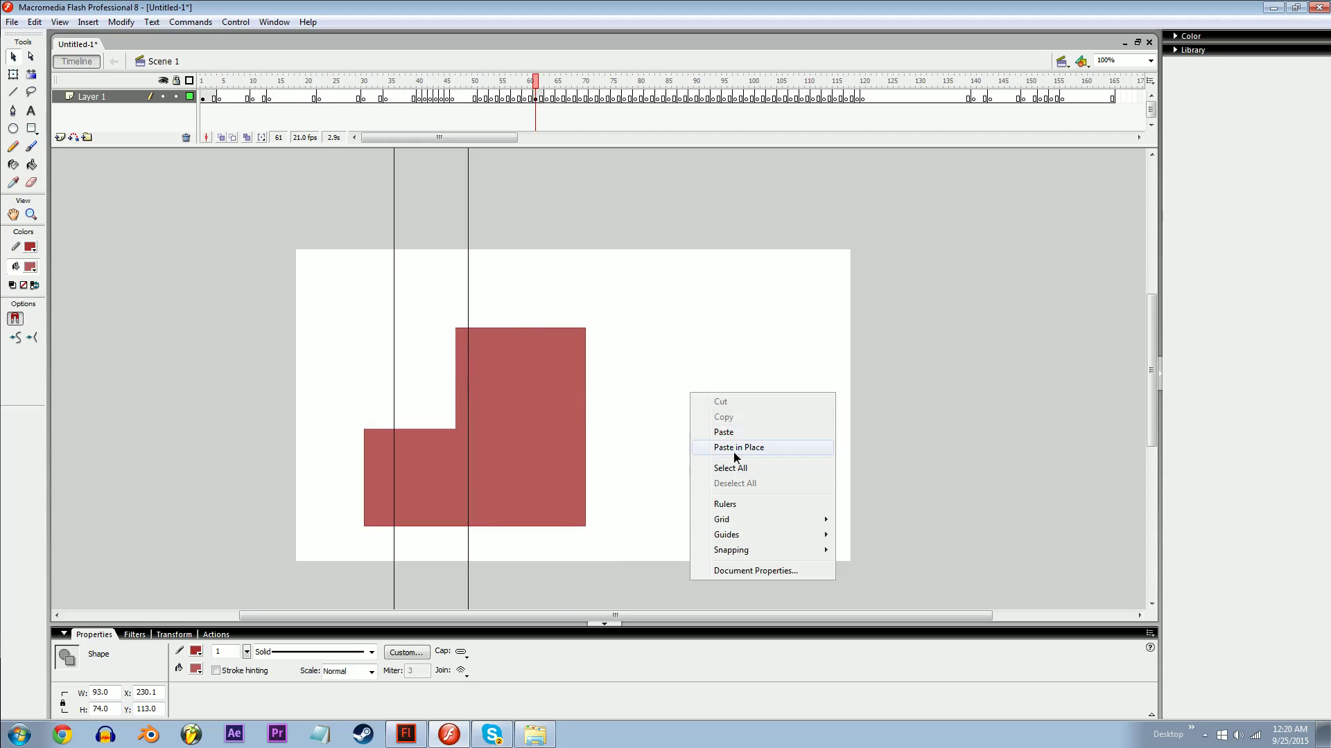
click(734, 449)
drag(494, 350, 649, 451)
click(13, 74)
click(692, 435)
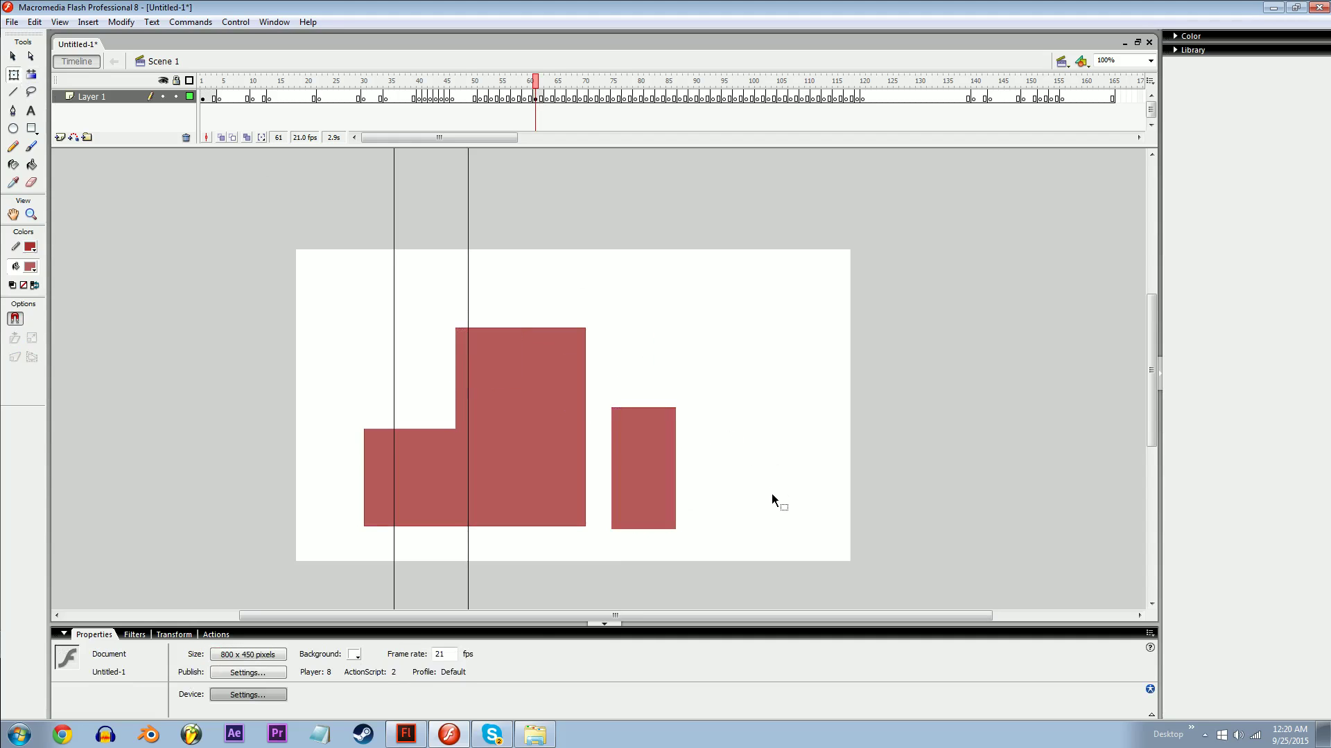